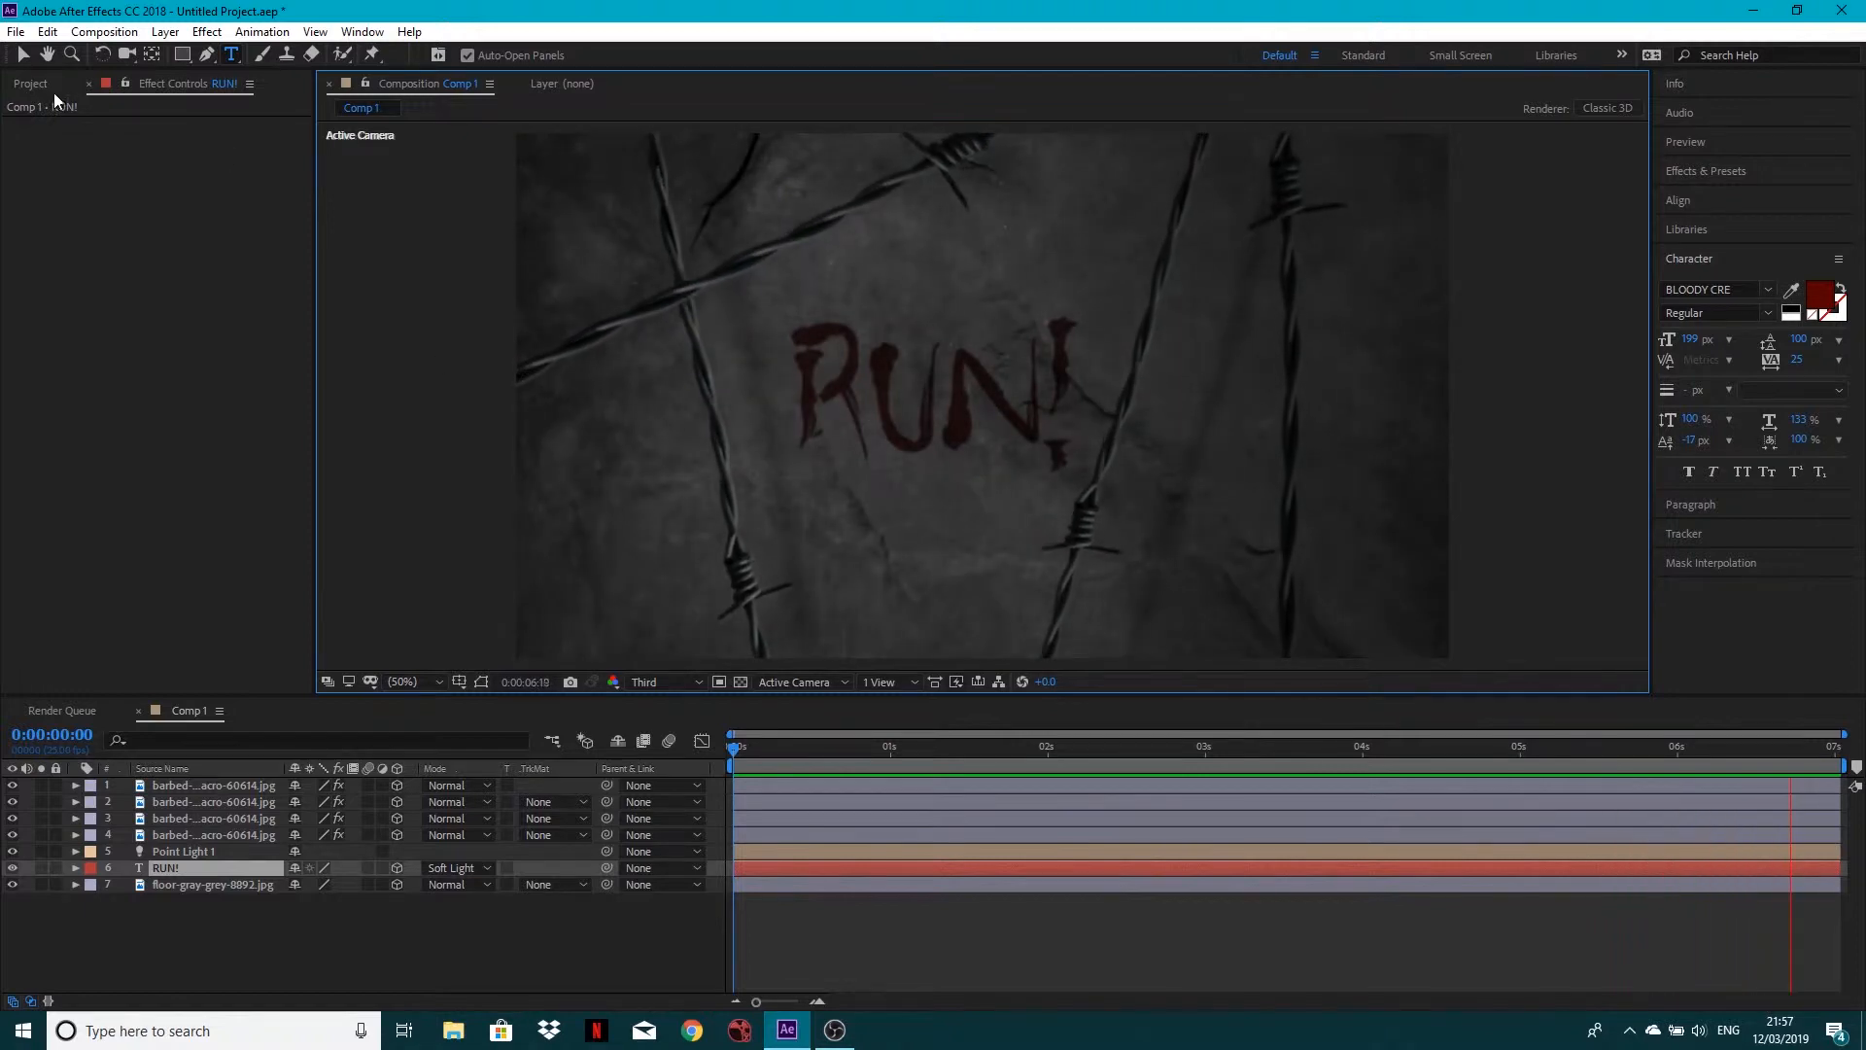
Stop the preview and create a new composition named RUN - DEAD ISLAND
key(space)
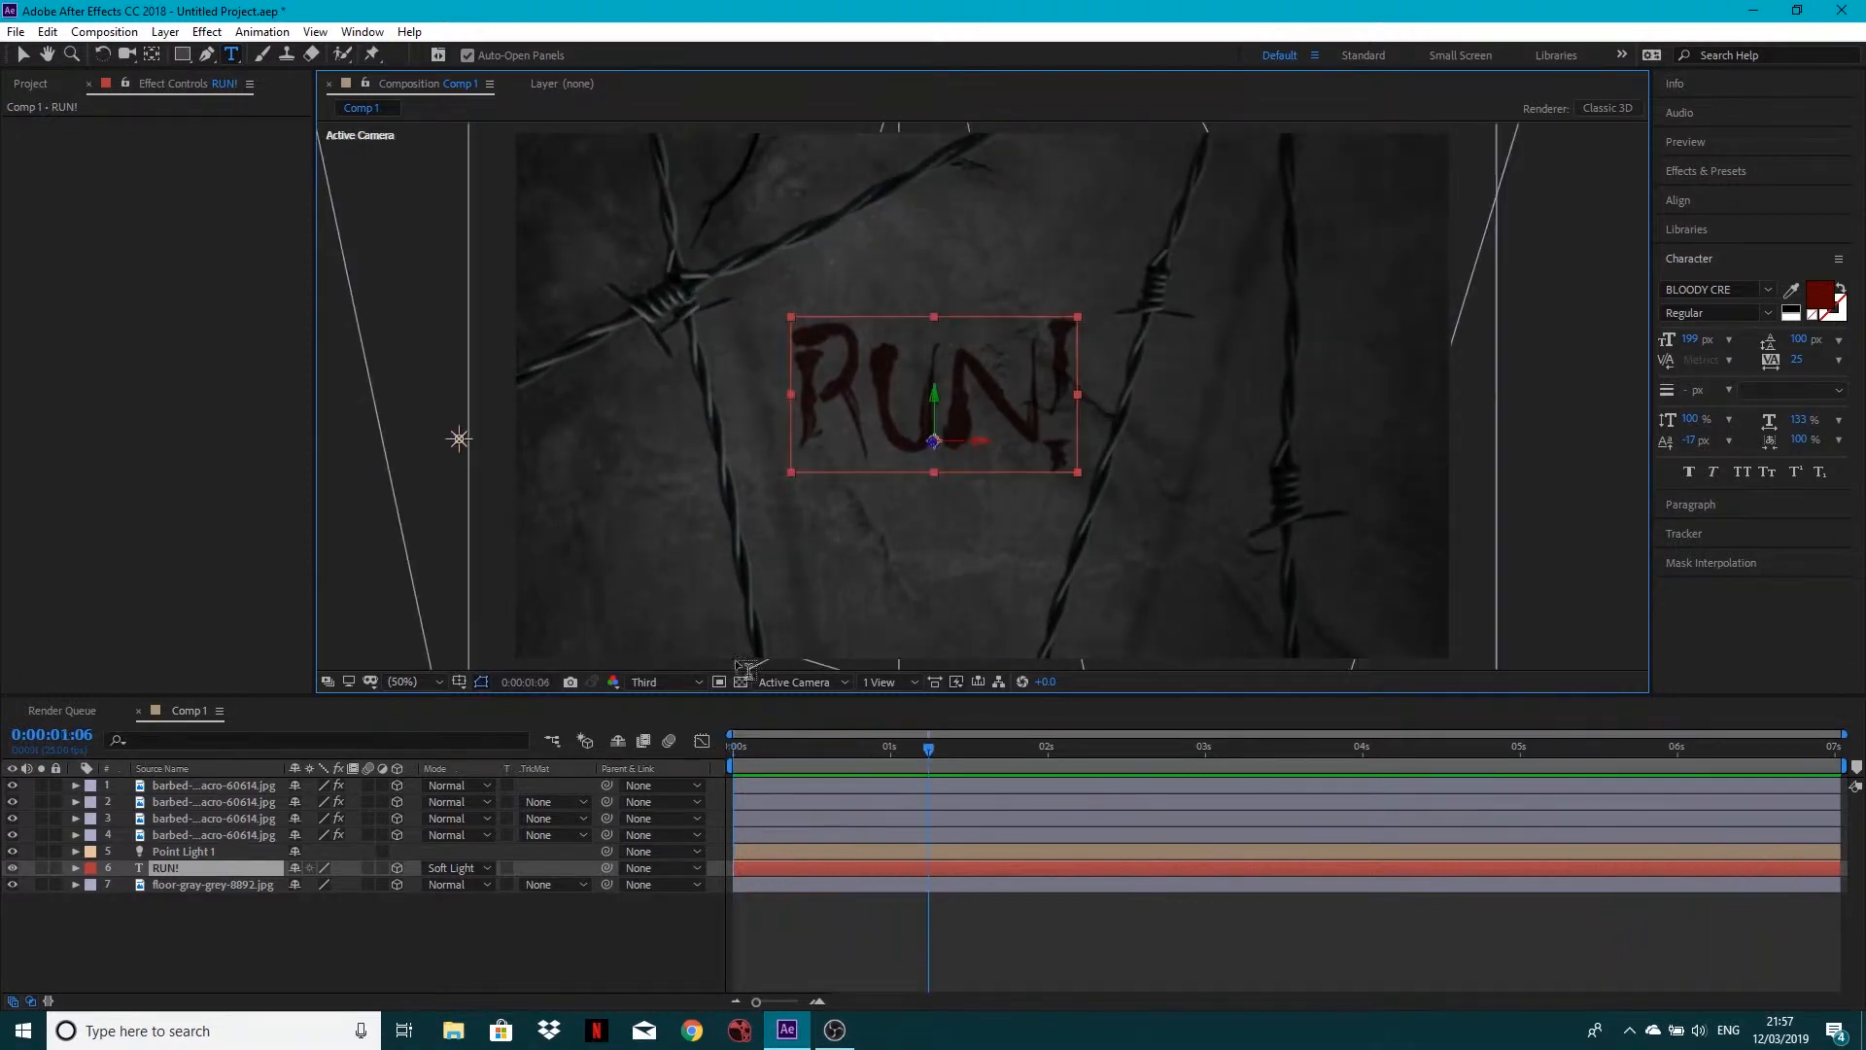
click(49, 84)
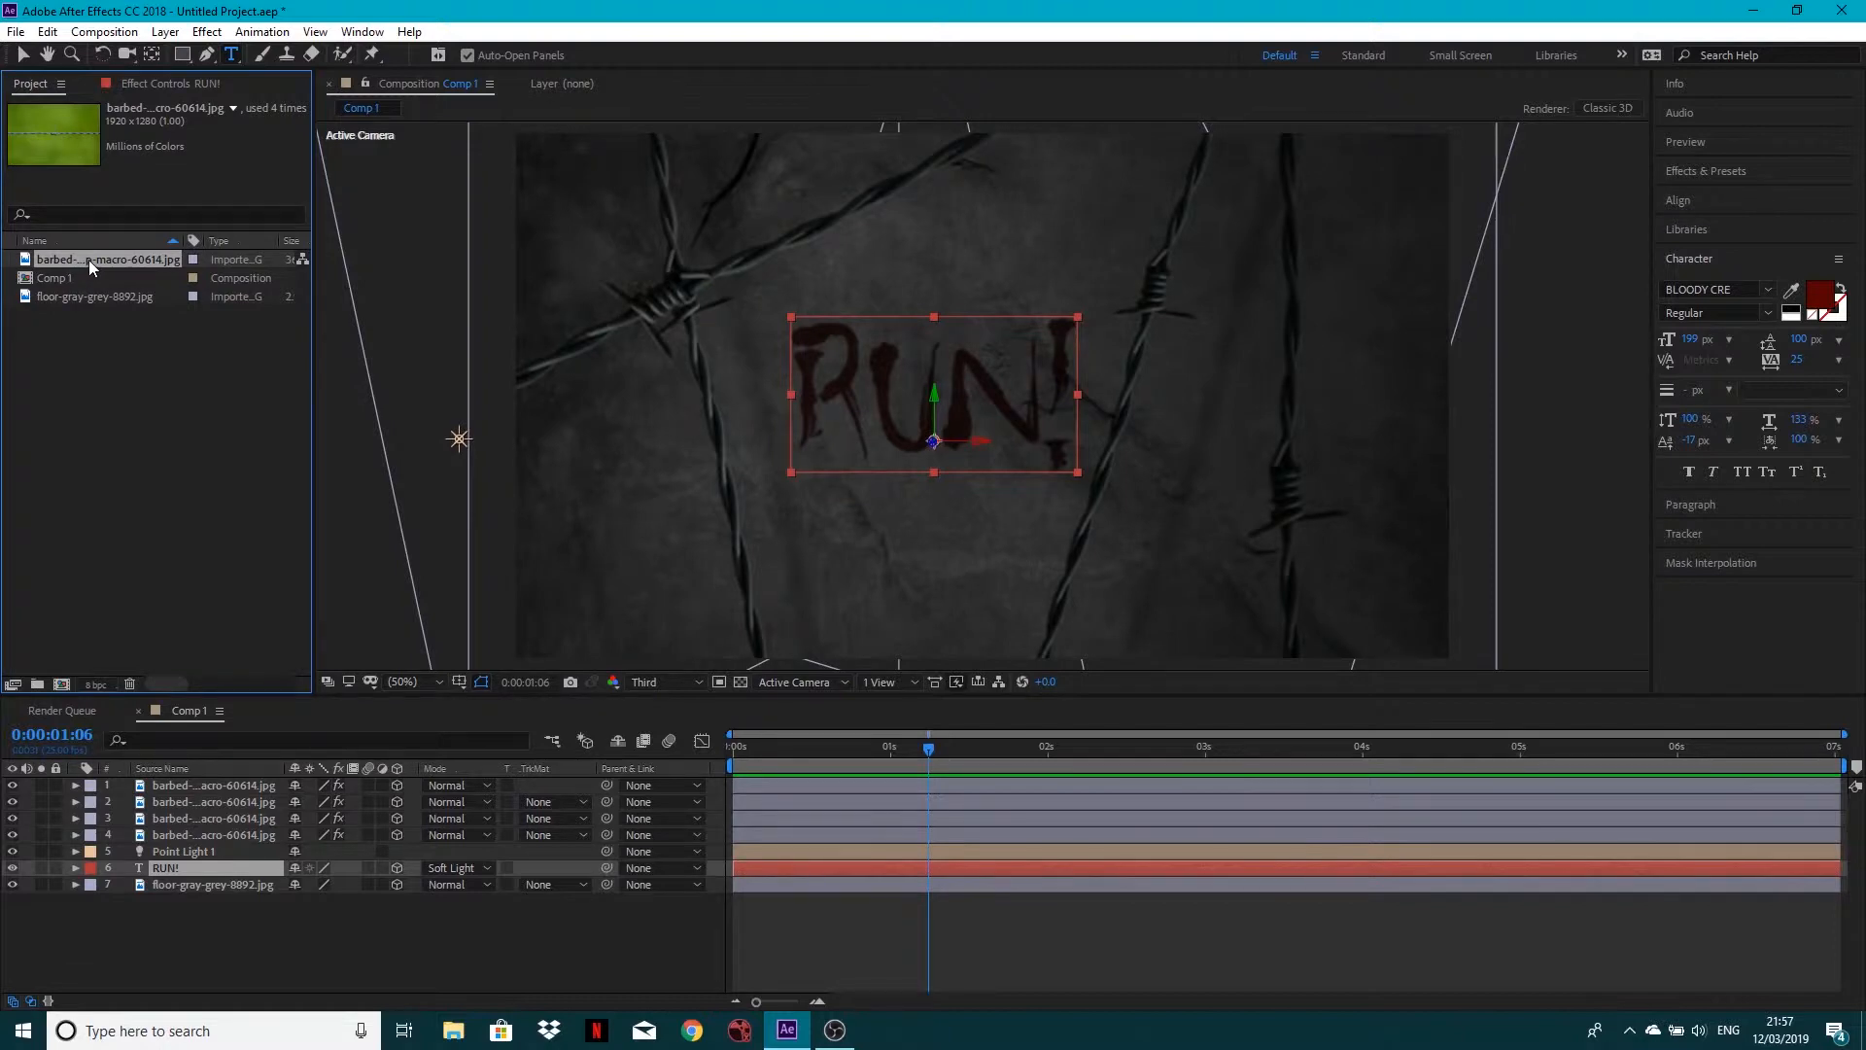
click(78, 301)
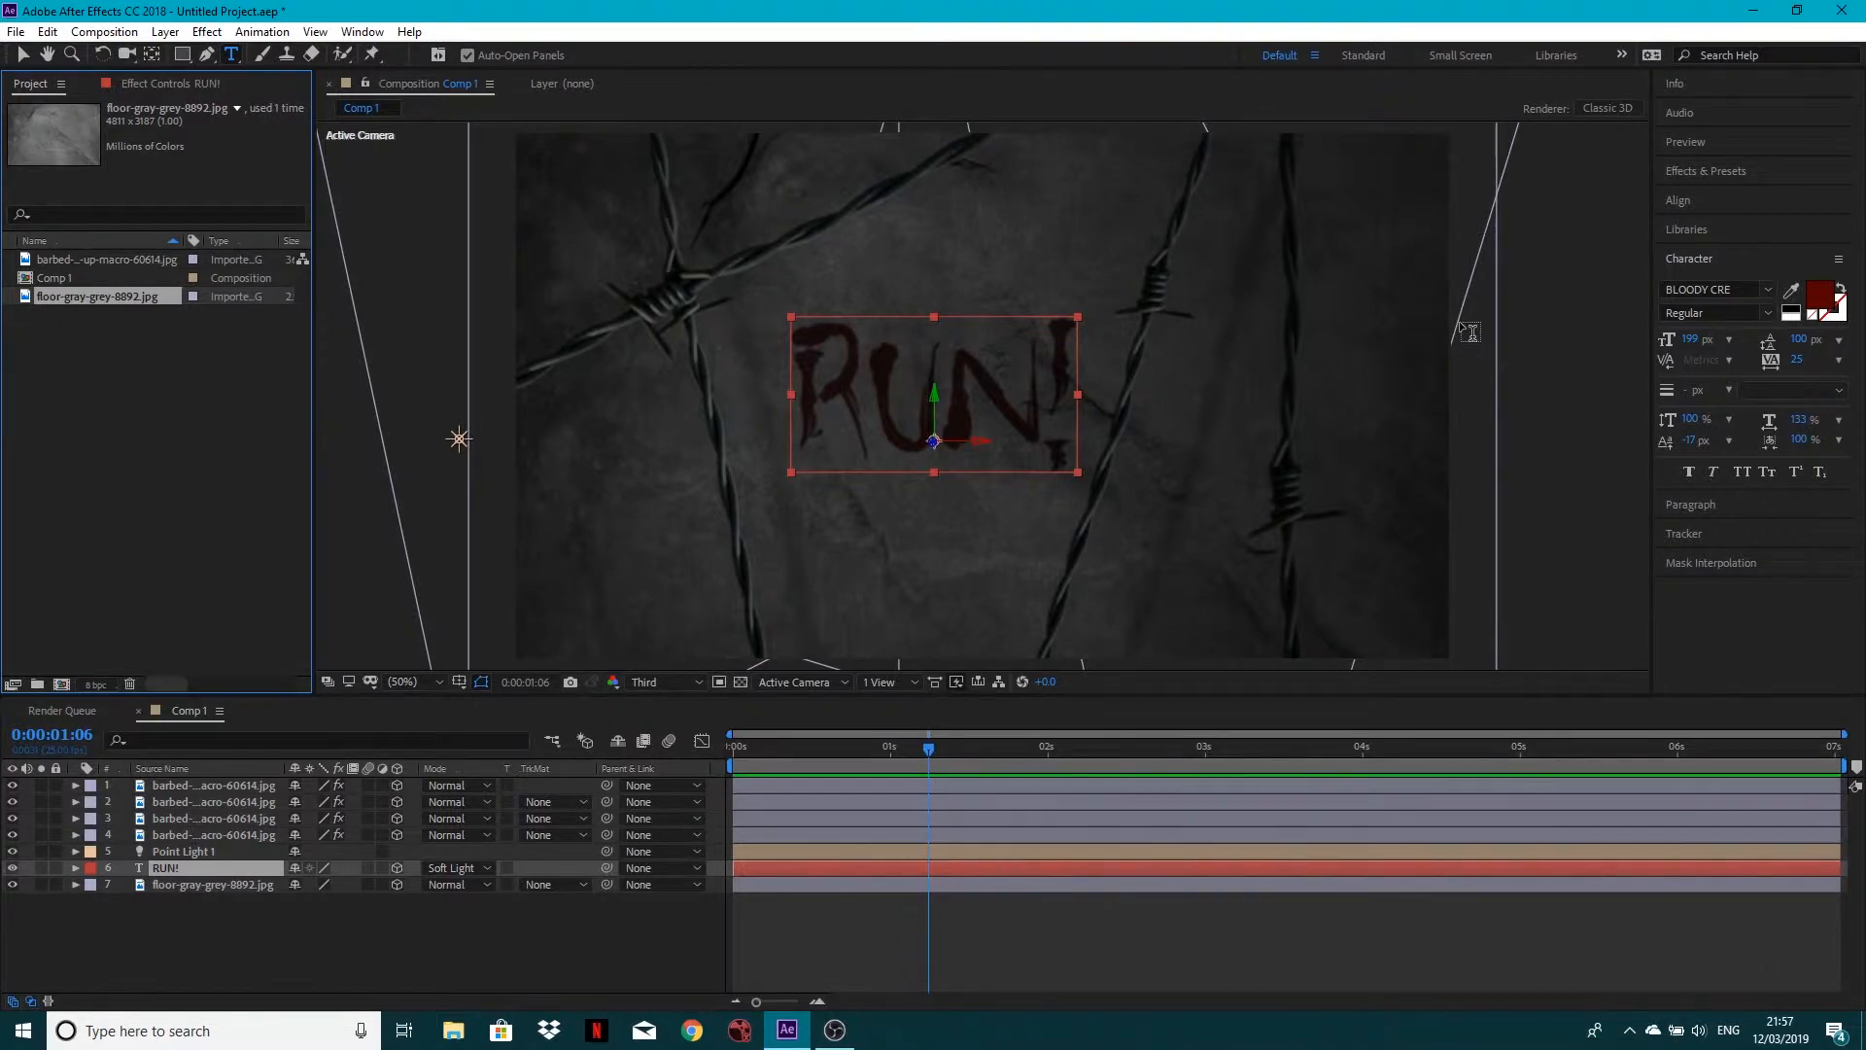
click(104, 31)
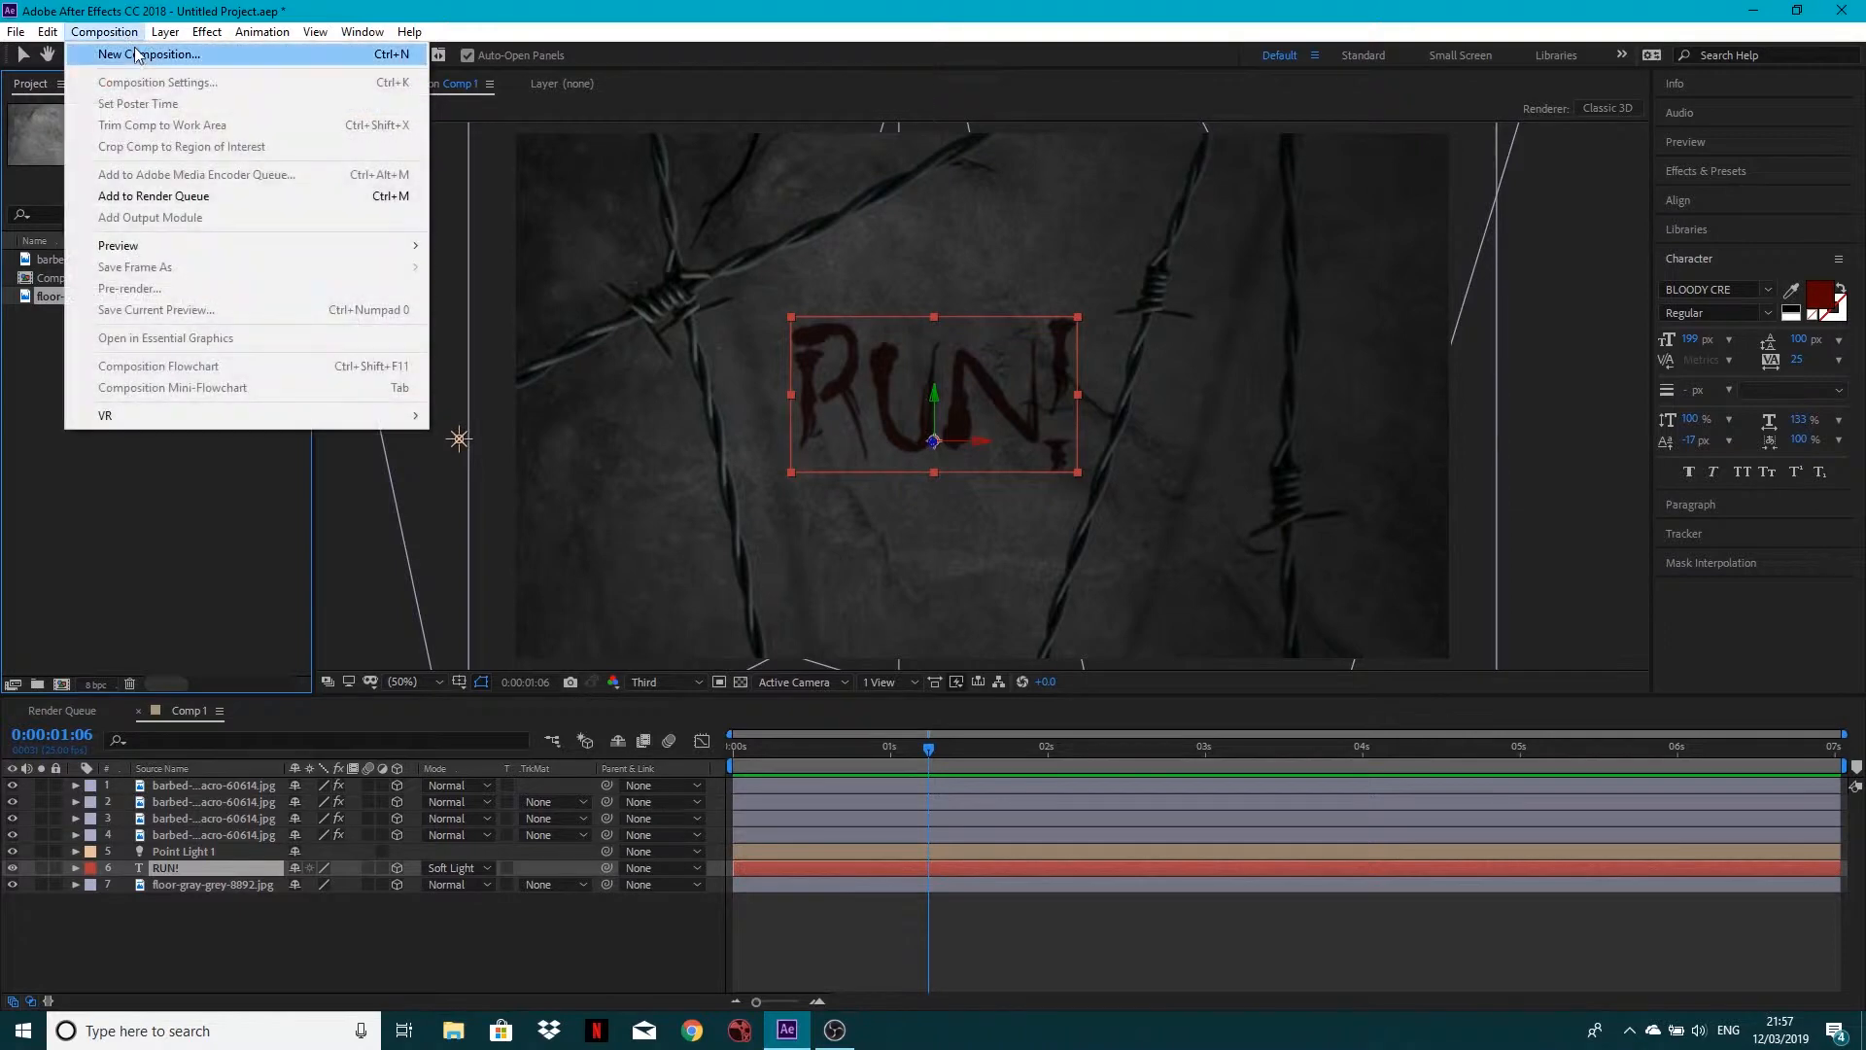
click(137, 54)
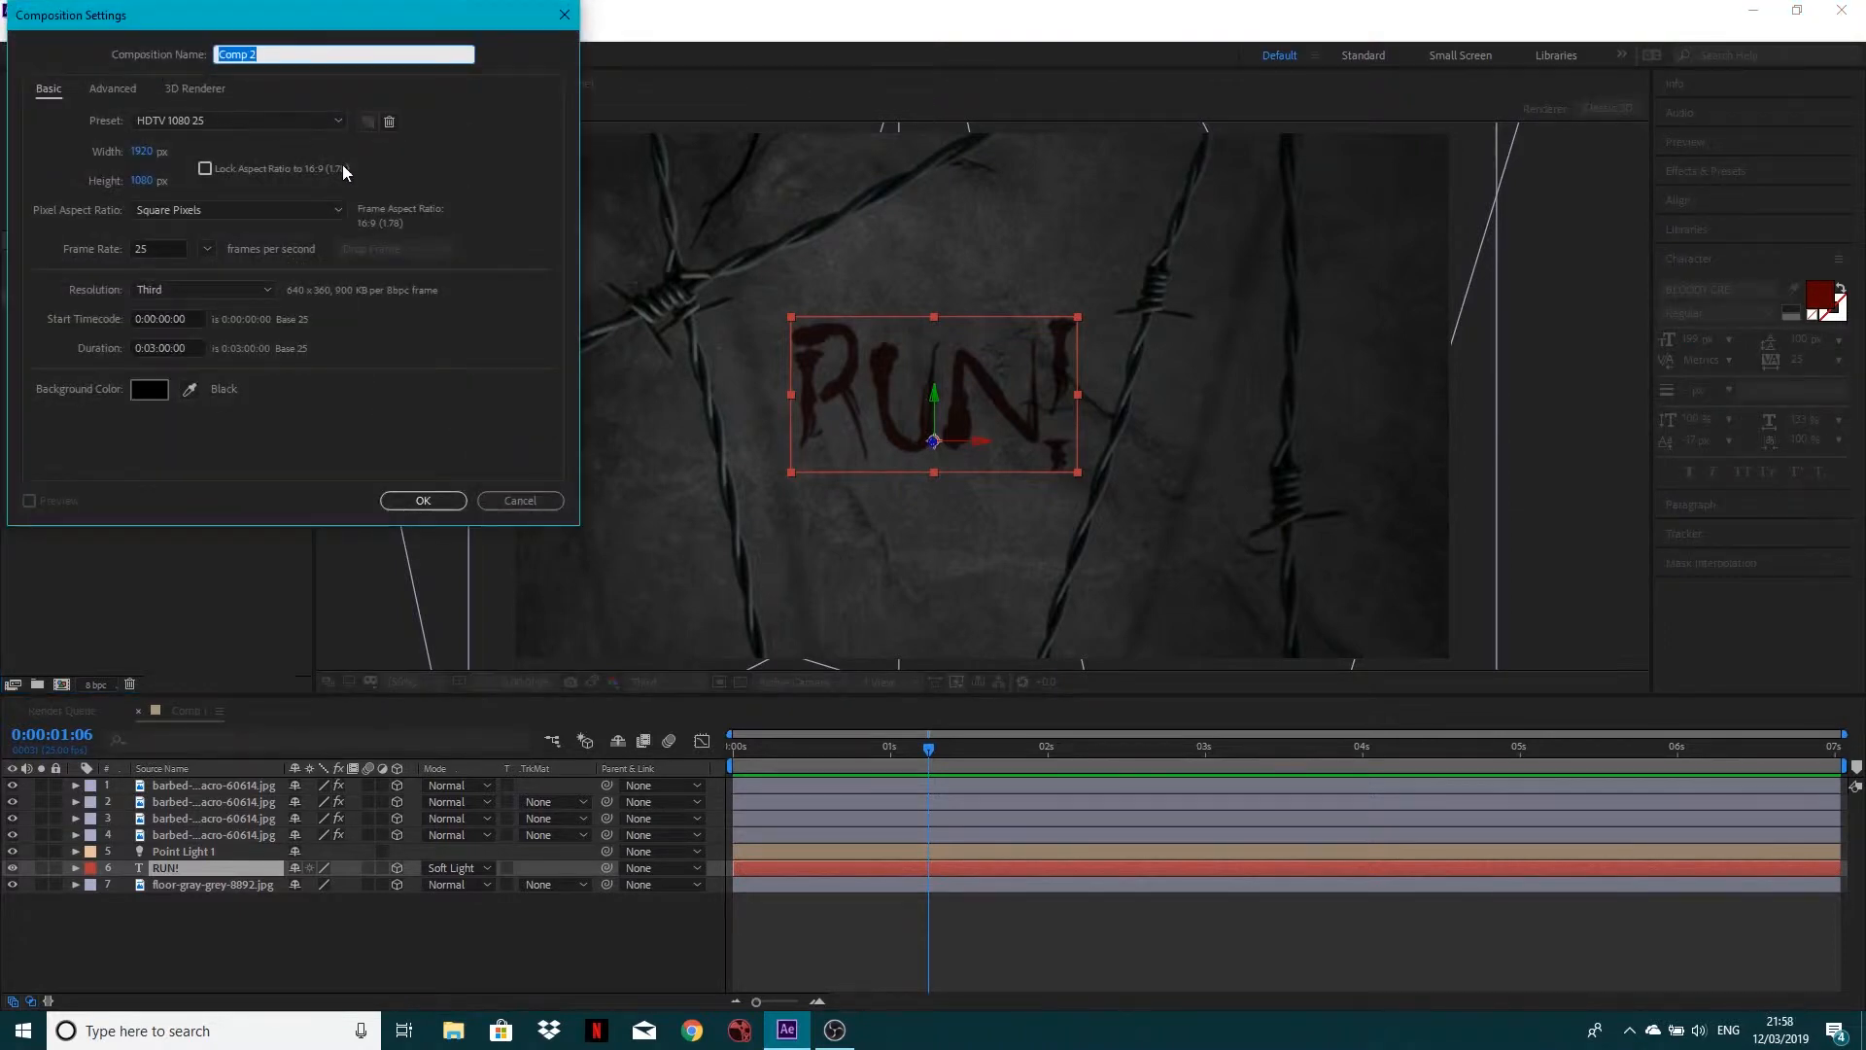
text(RUN - DEAD ISLAND)
click(404, 494)
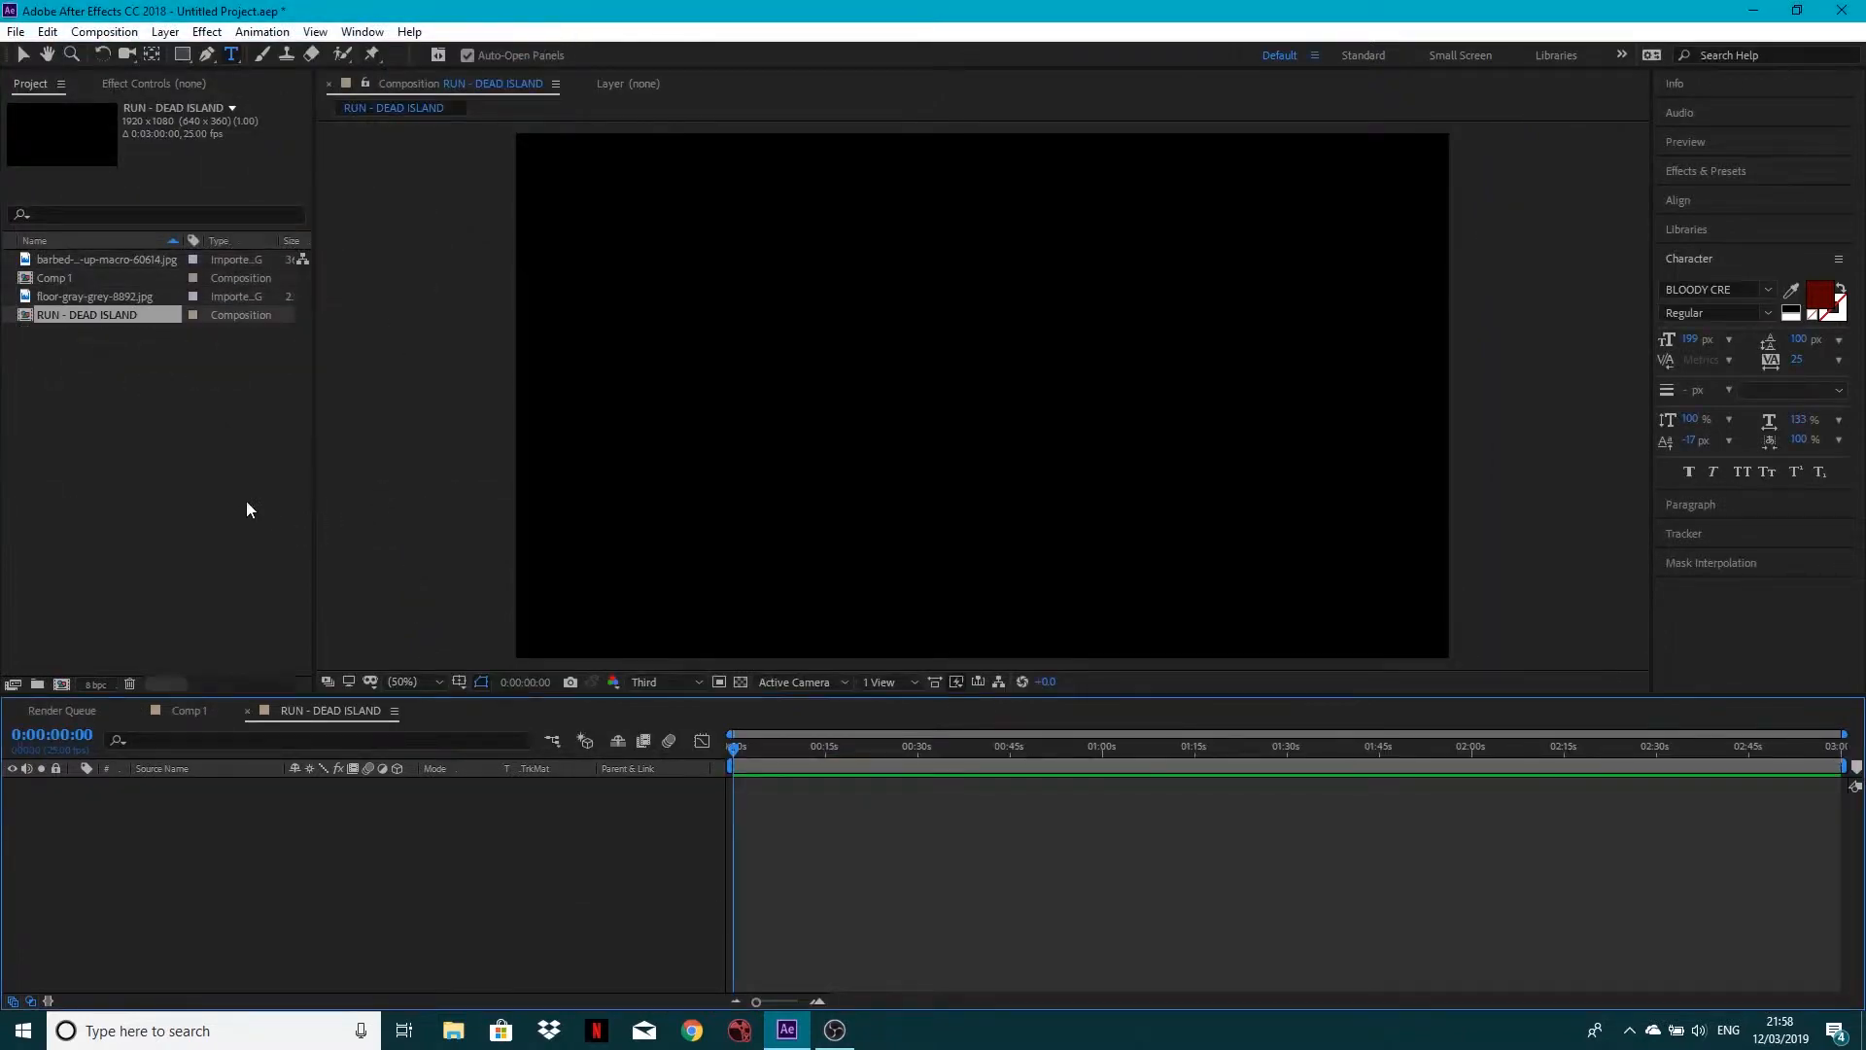
Add floor-gray-grey-8892.jpg to the new composition and scale it to 41%
drag(95, 295, 162, 815)
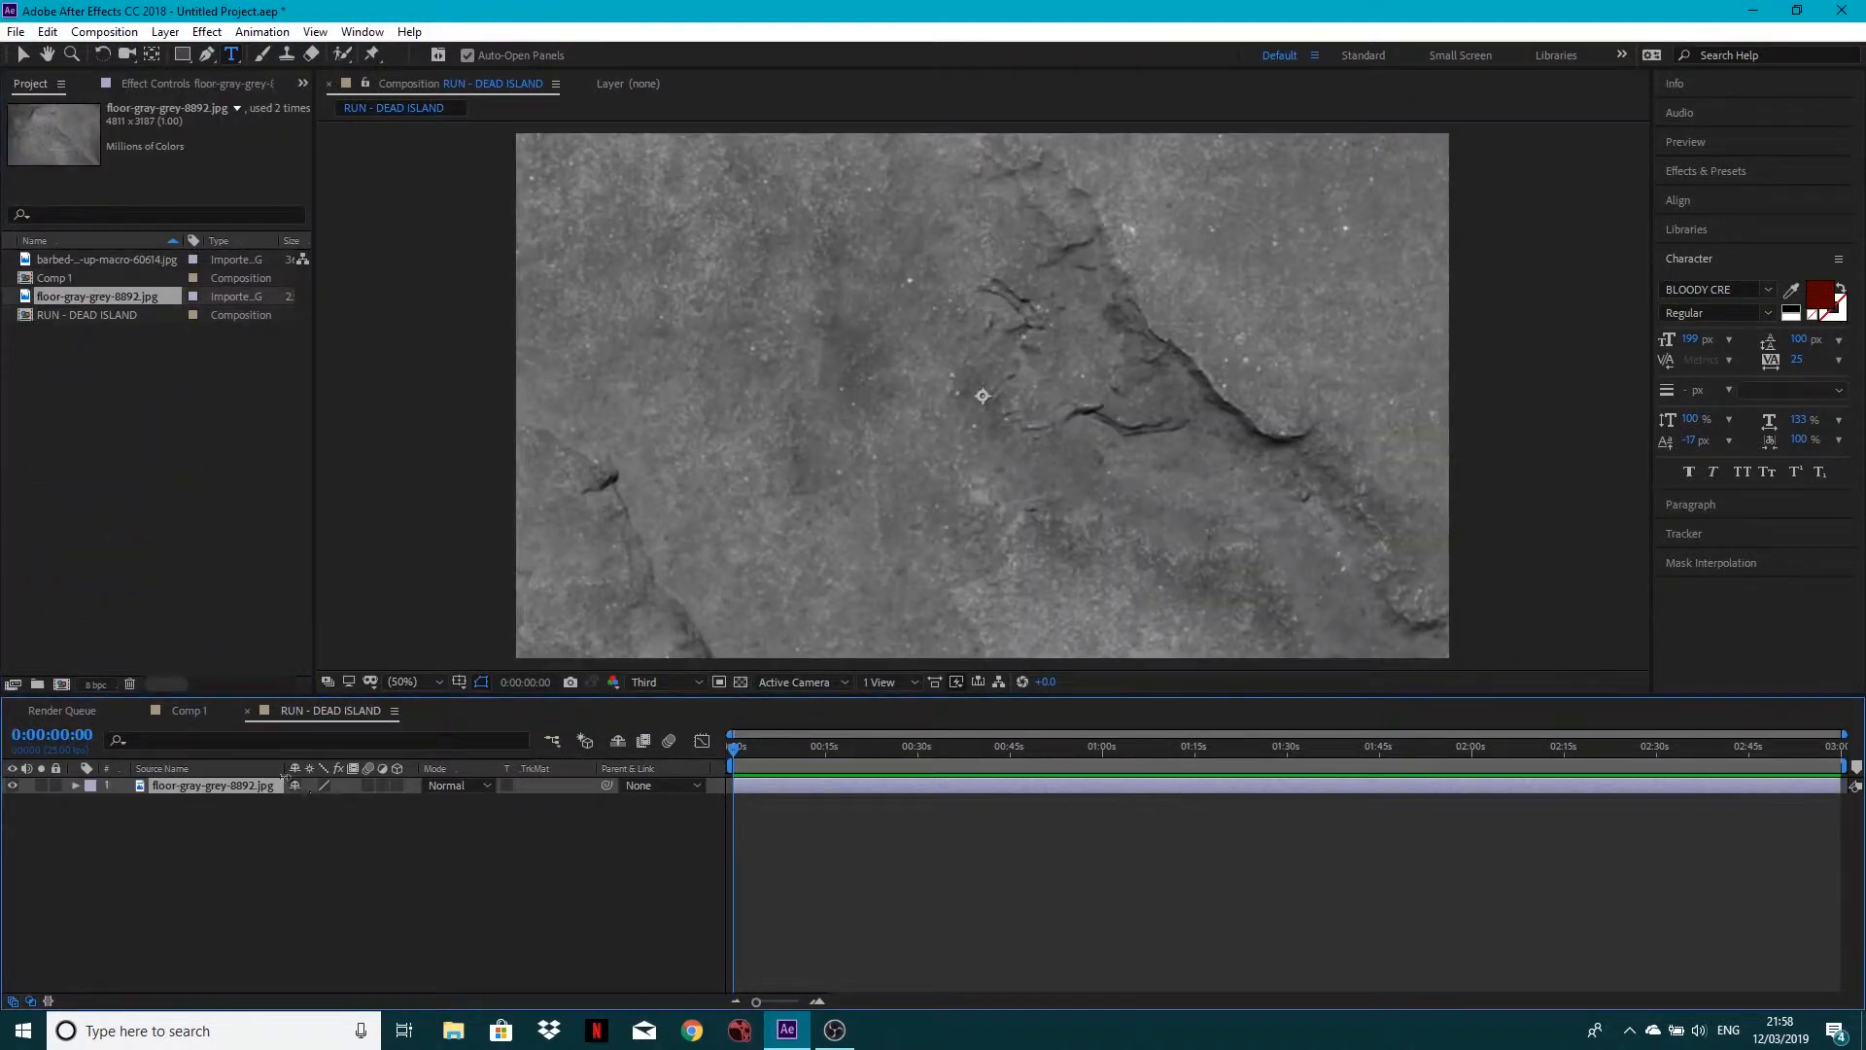
key(s)
drag(316, 802, 281, 803)
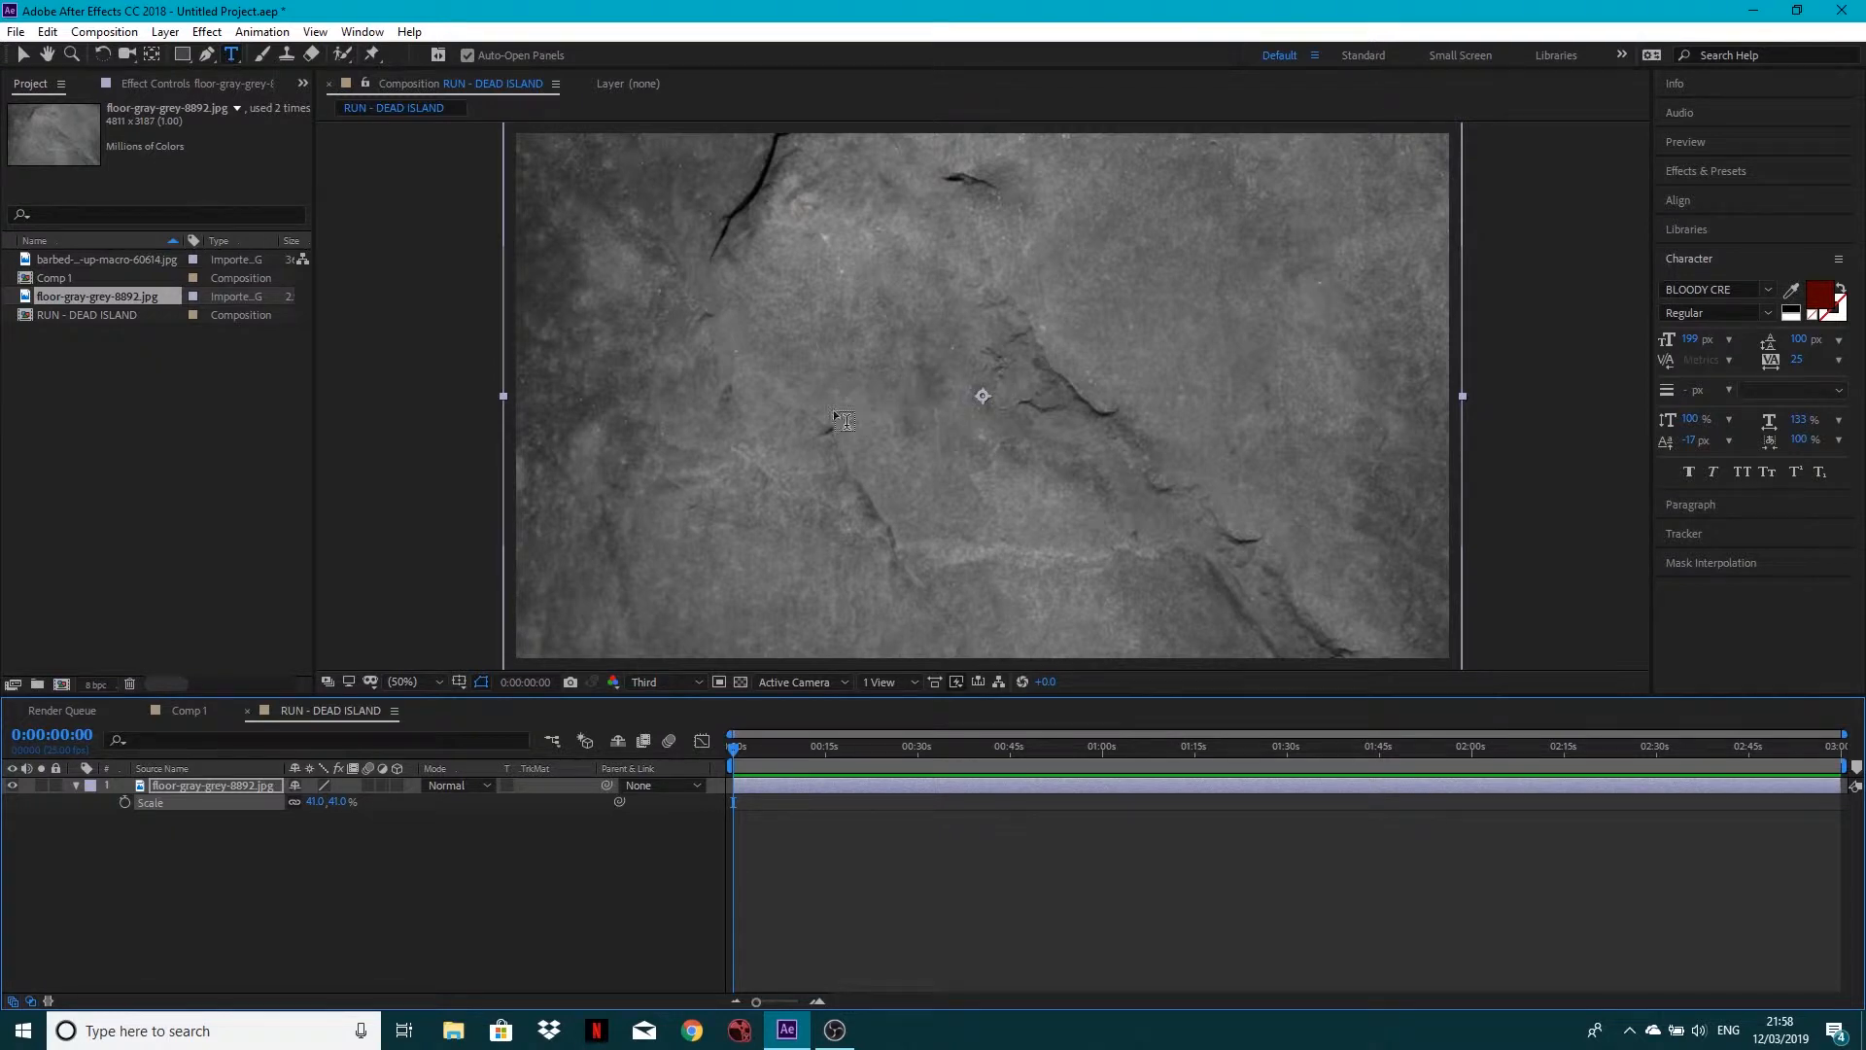
Add the text RUN! over the wall image and move it closer to the middle of the frame
click(857, 394)
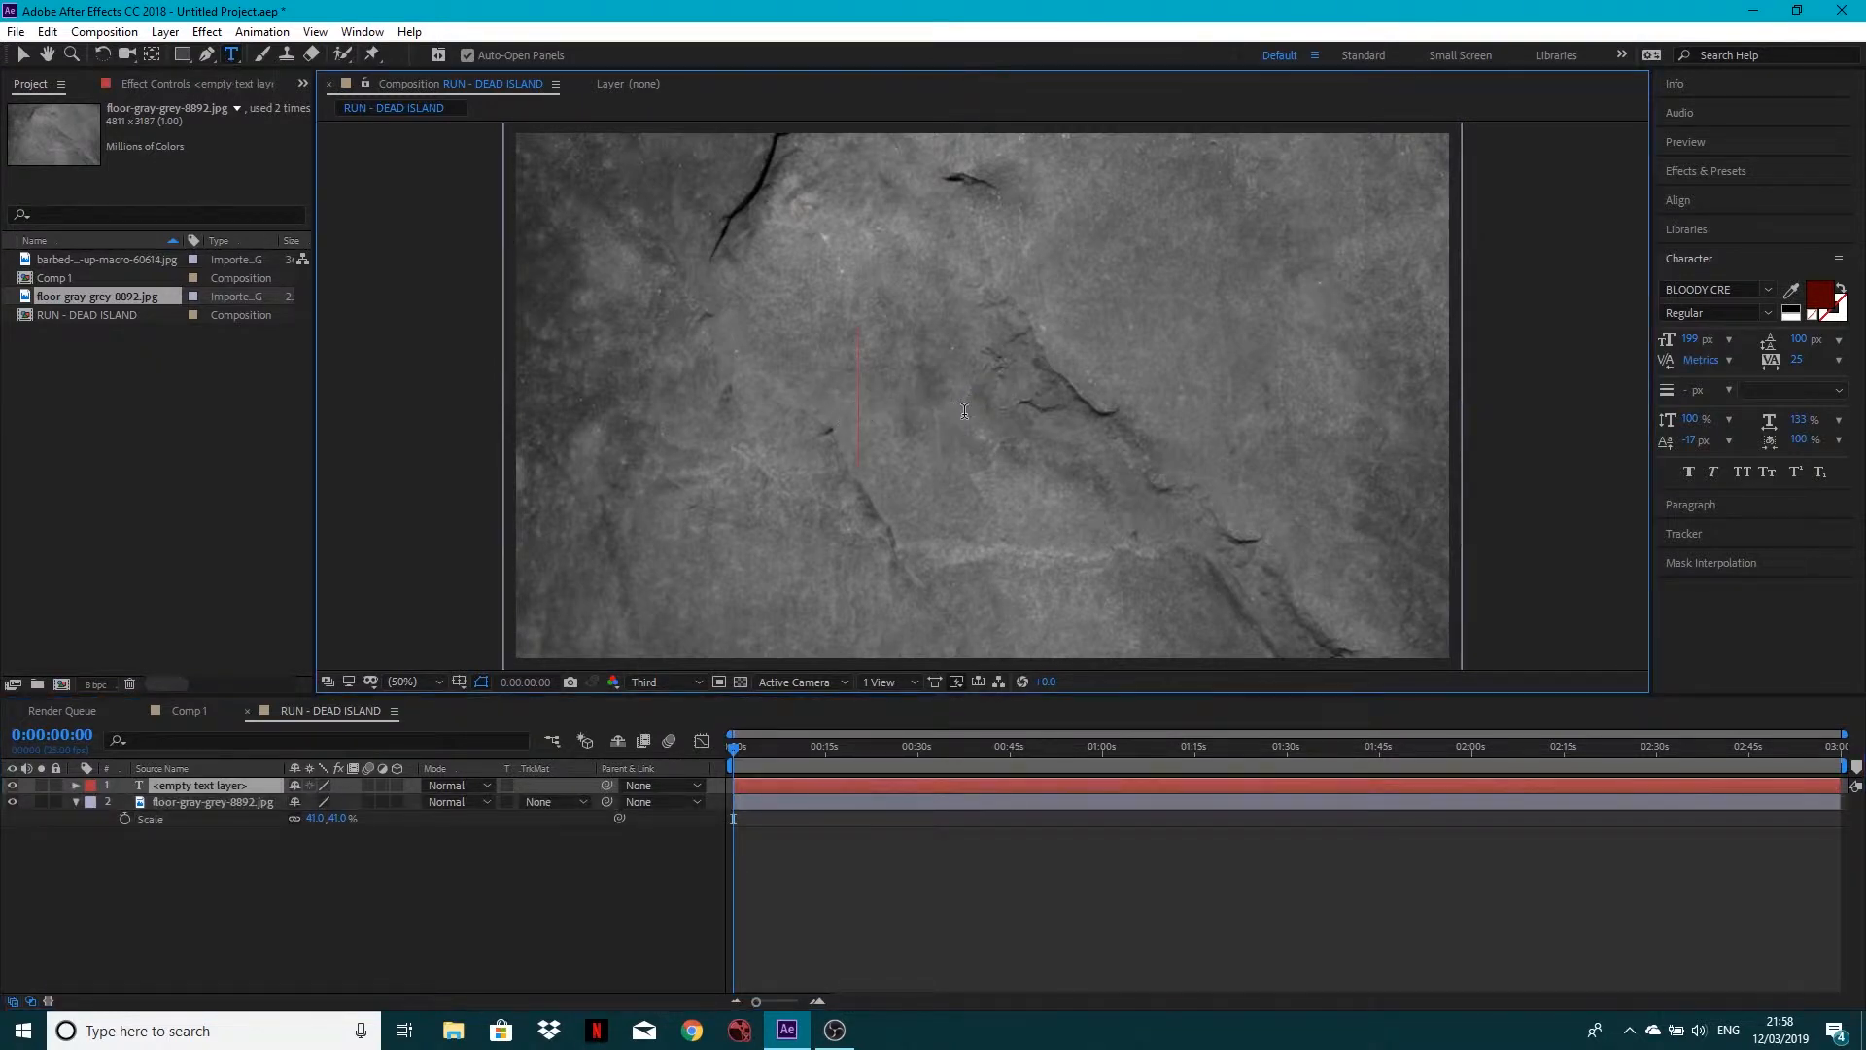
text(RUN!)
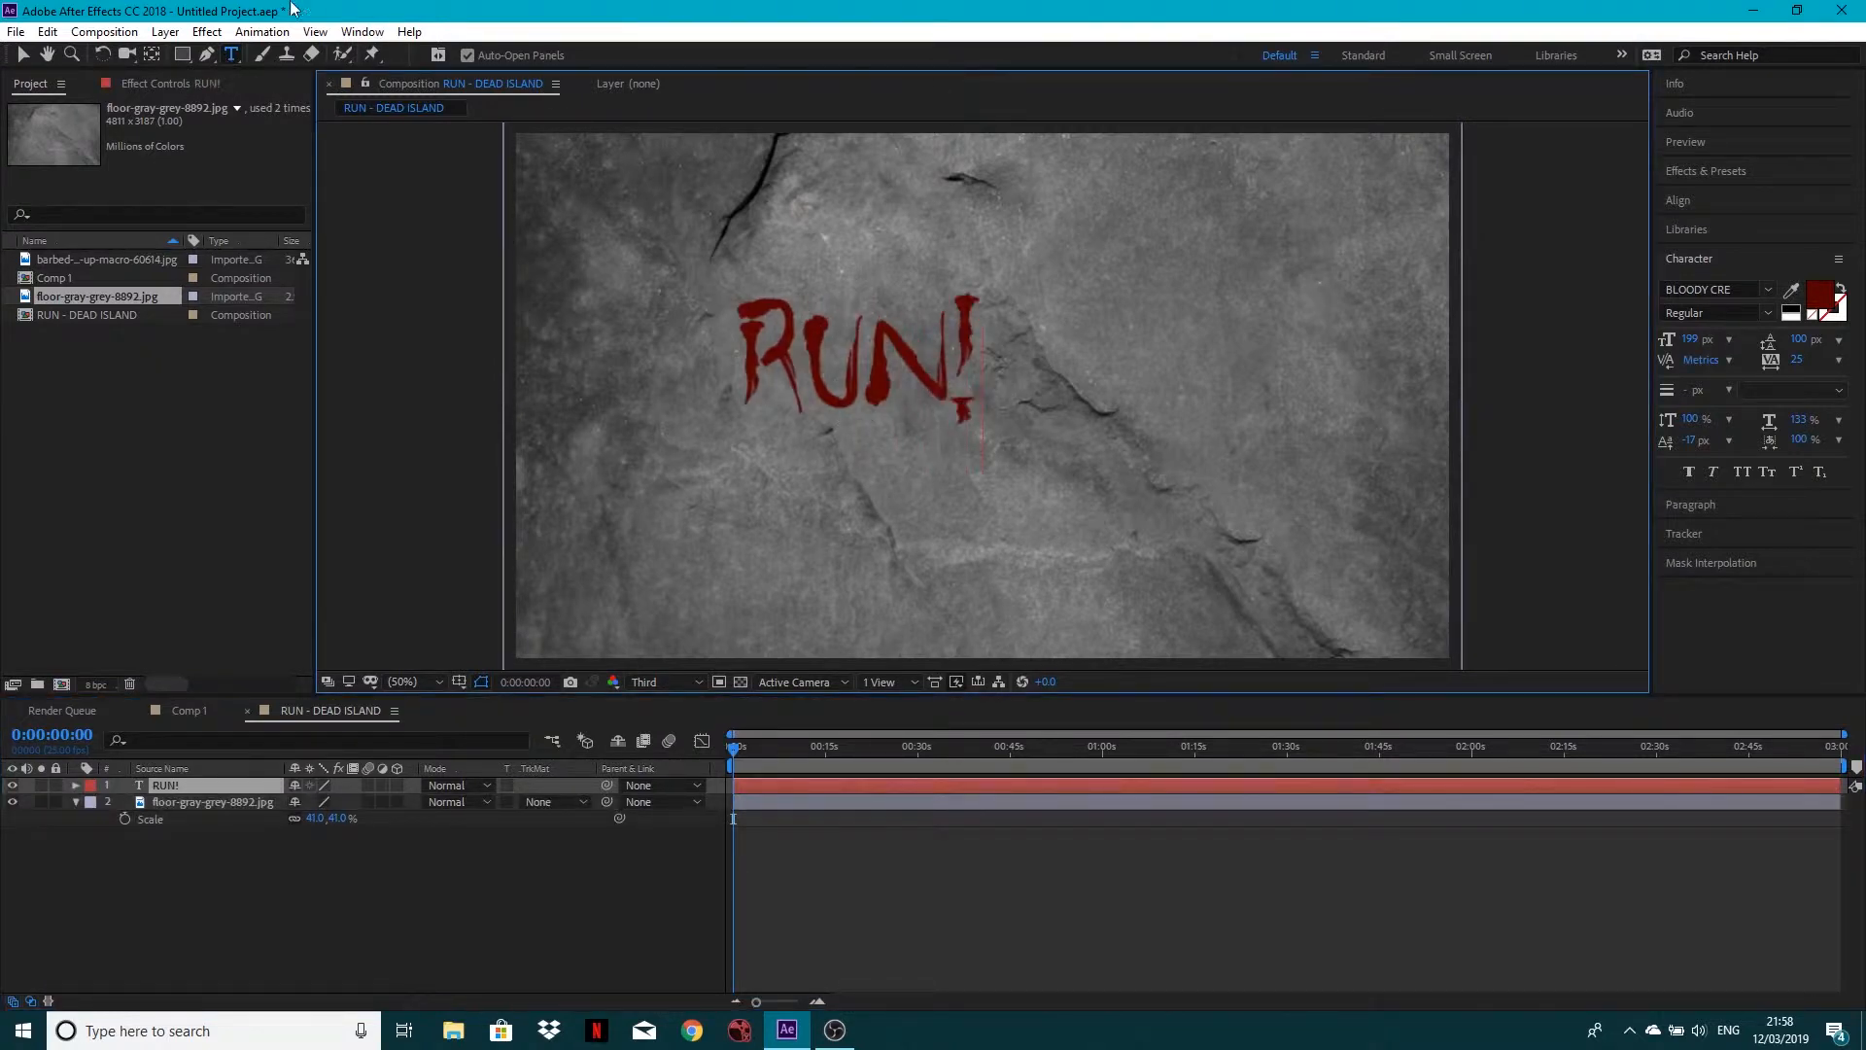
click(24, 54)
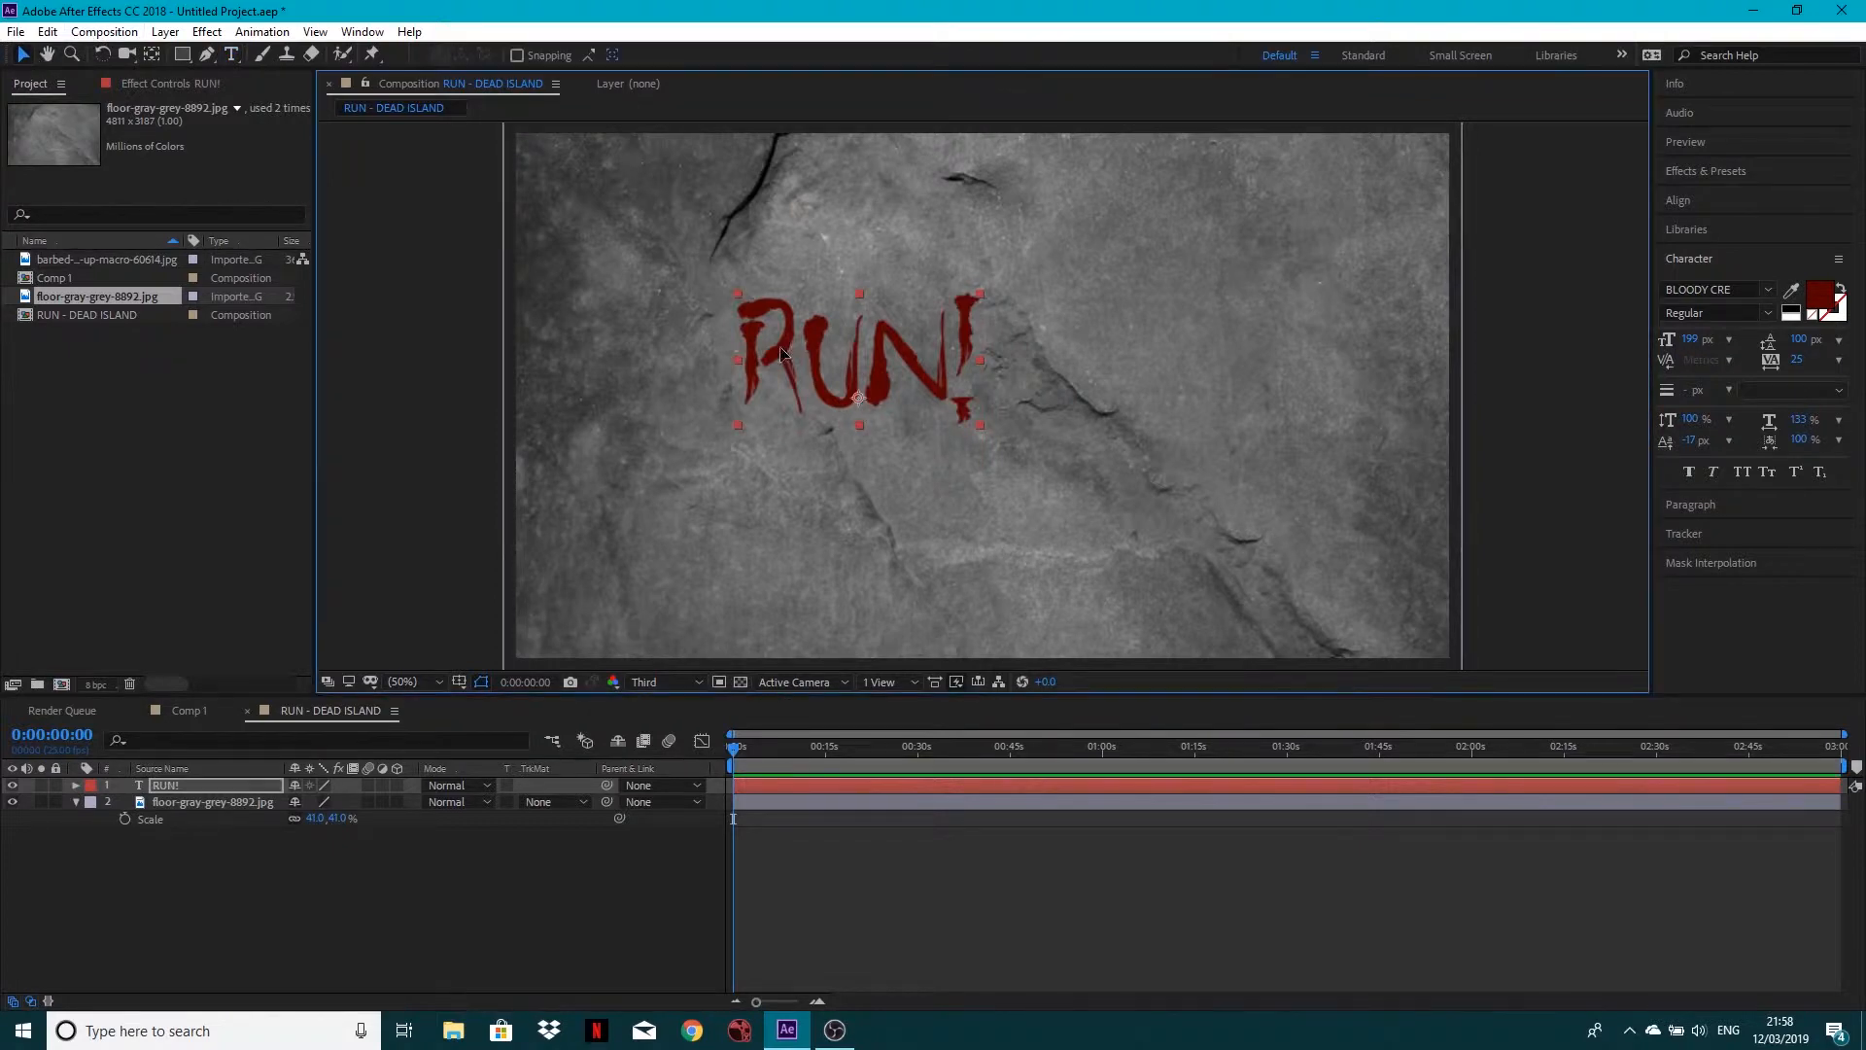
drag(783, 354, 855, 354)
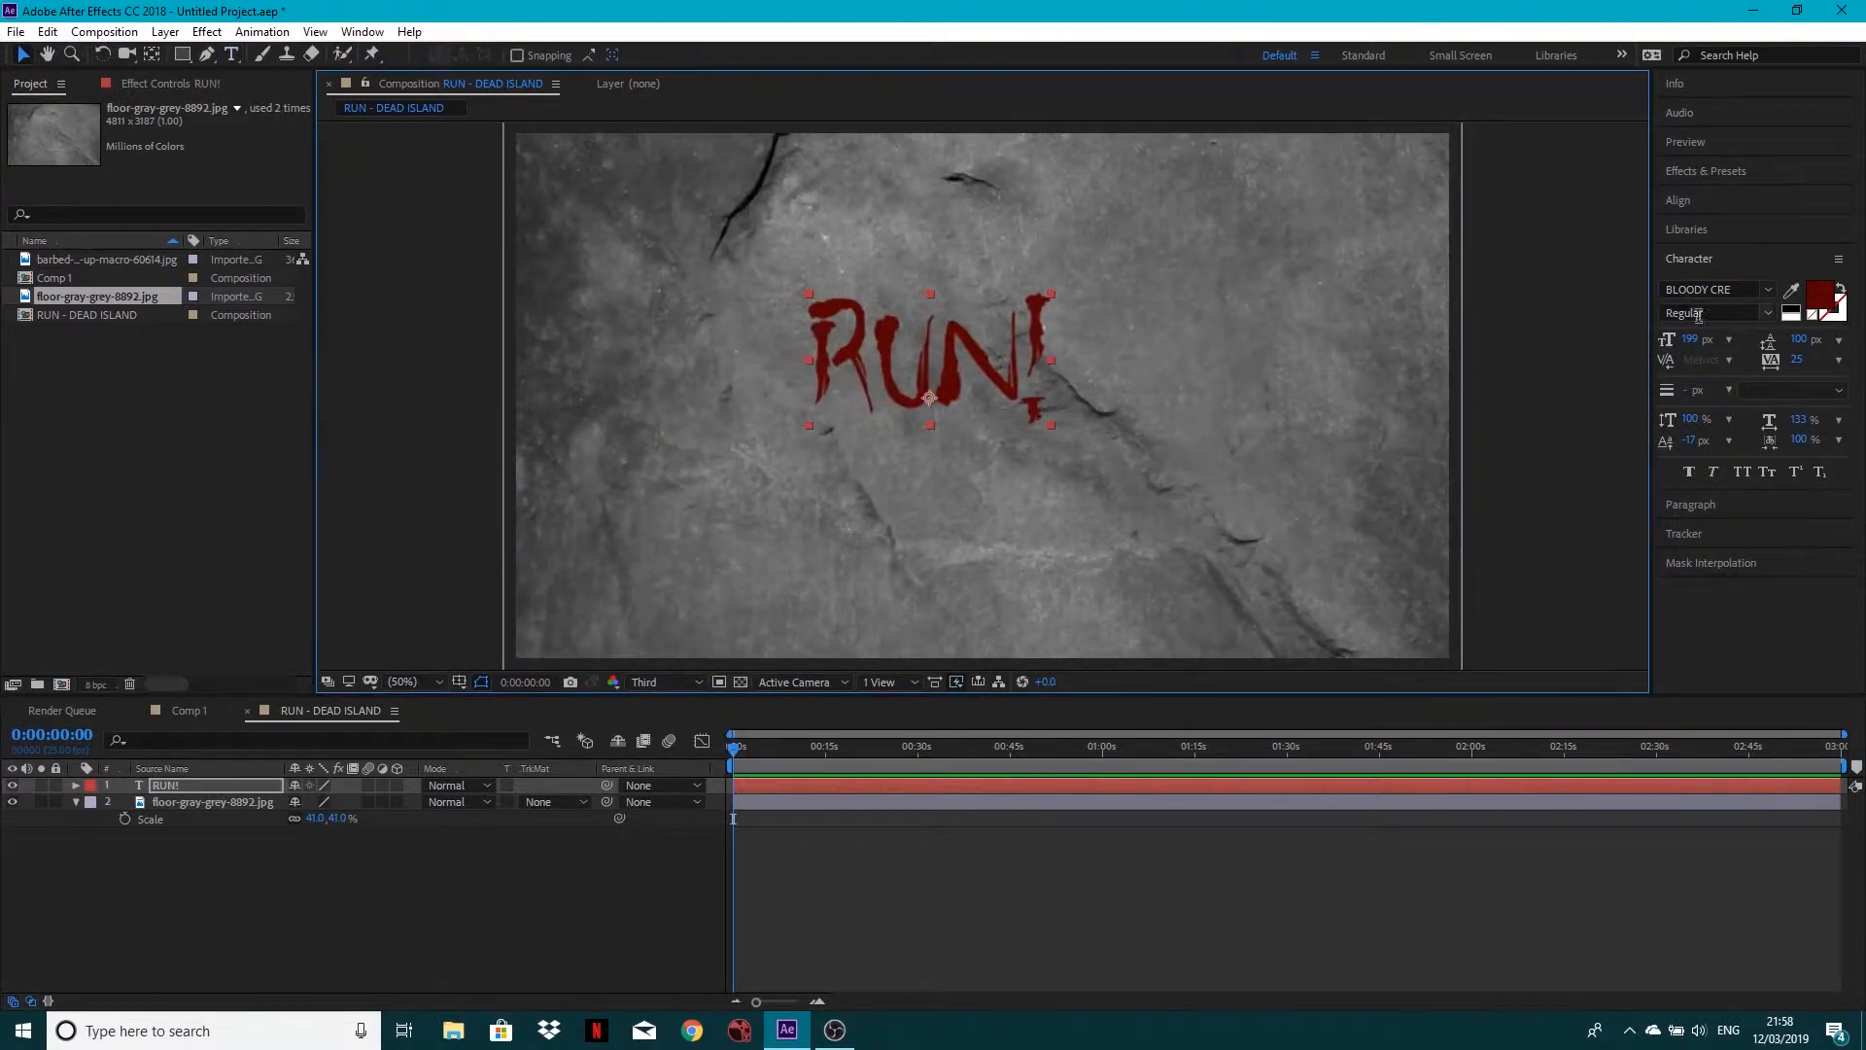
Set the RUN! layer's blending mode to Soft Light and its position to 930, 544
click(429, 787)
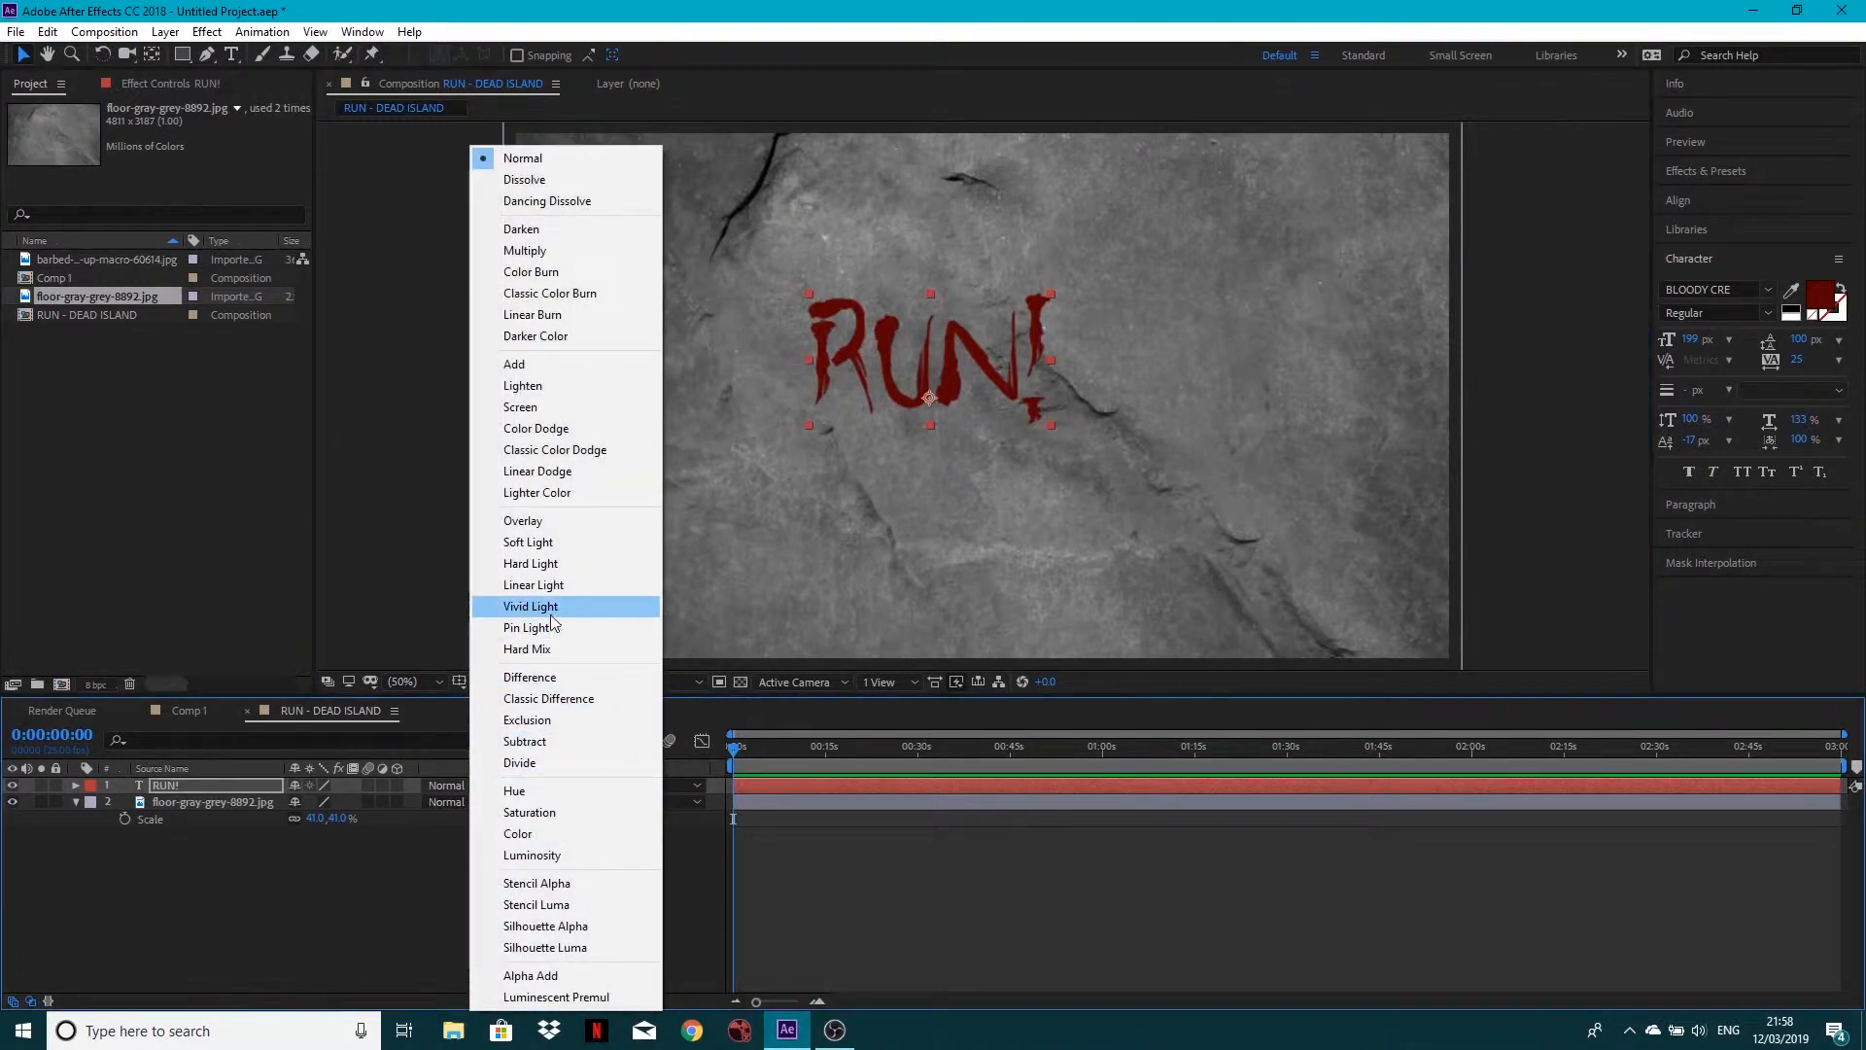
click(563, 548)
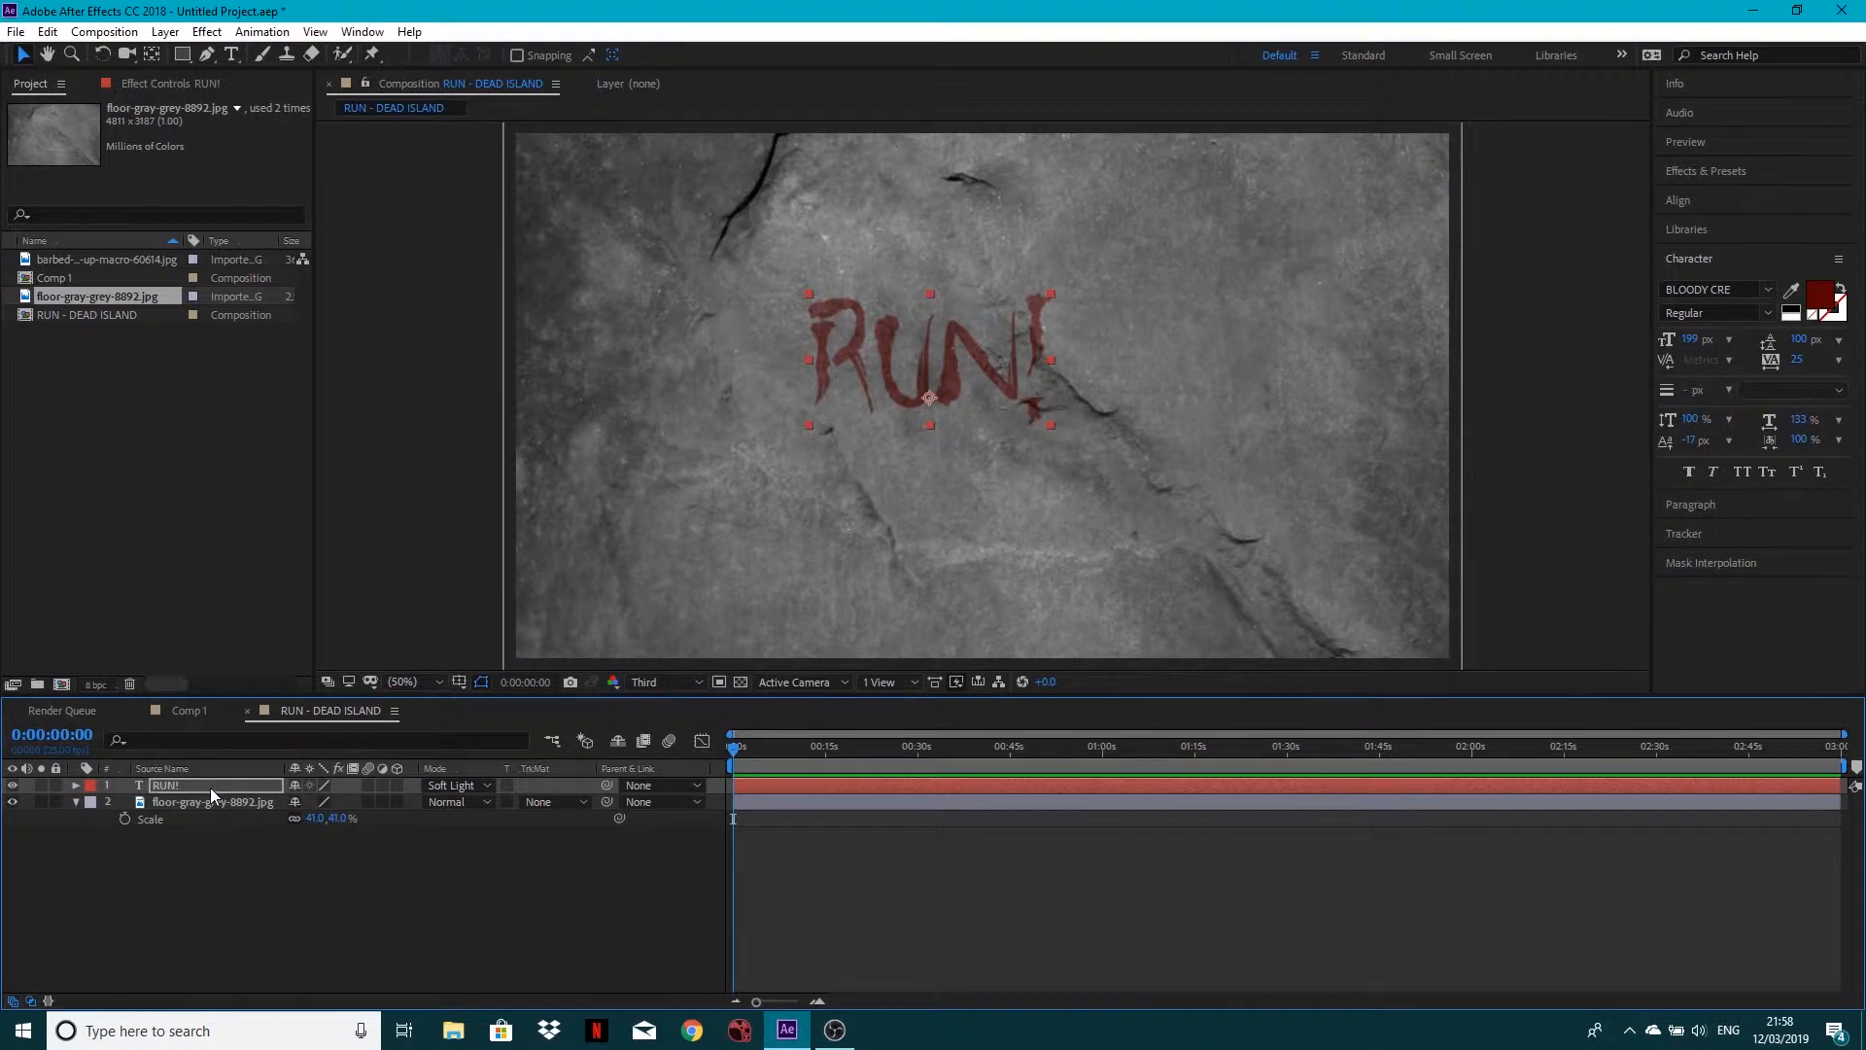
key(p)
drag(292, 807, 361, 801)
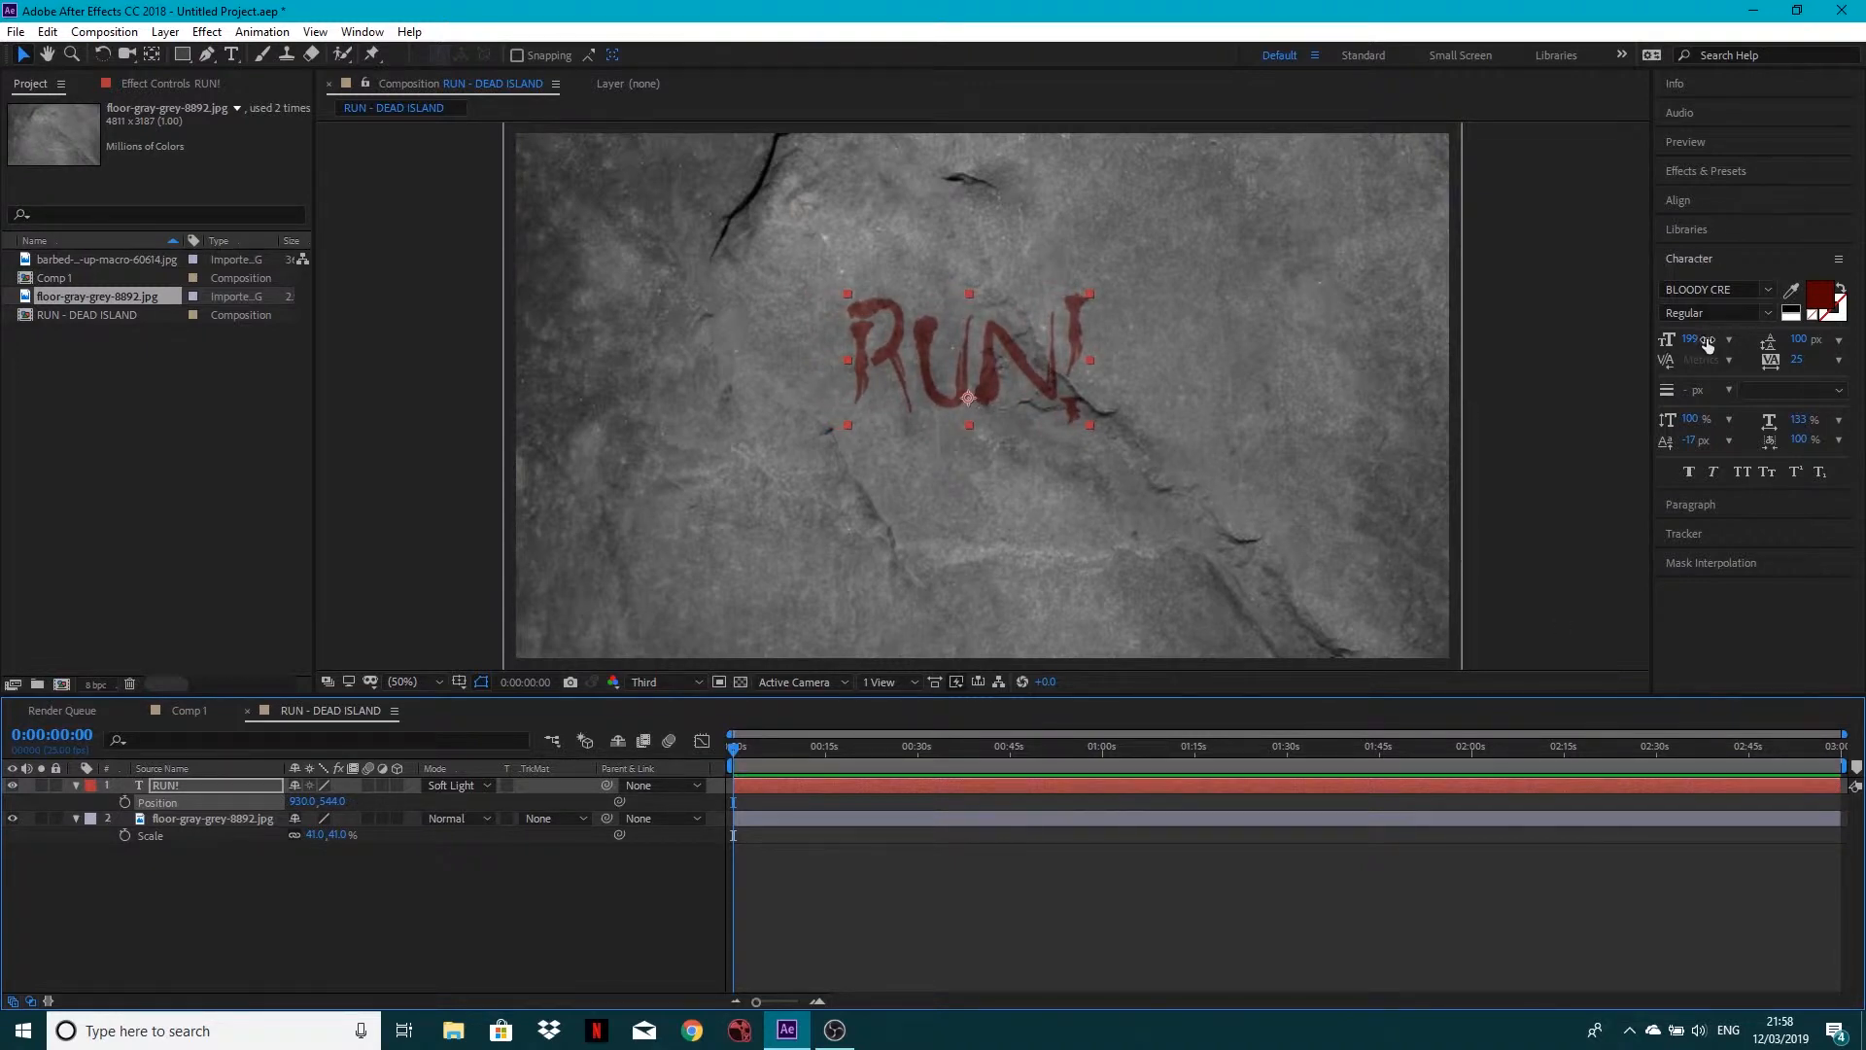
Pre-compose the RUN! and floor layers together as TEXTONWALL and make the resulting layer 3D
shift+click(199, 818)
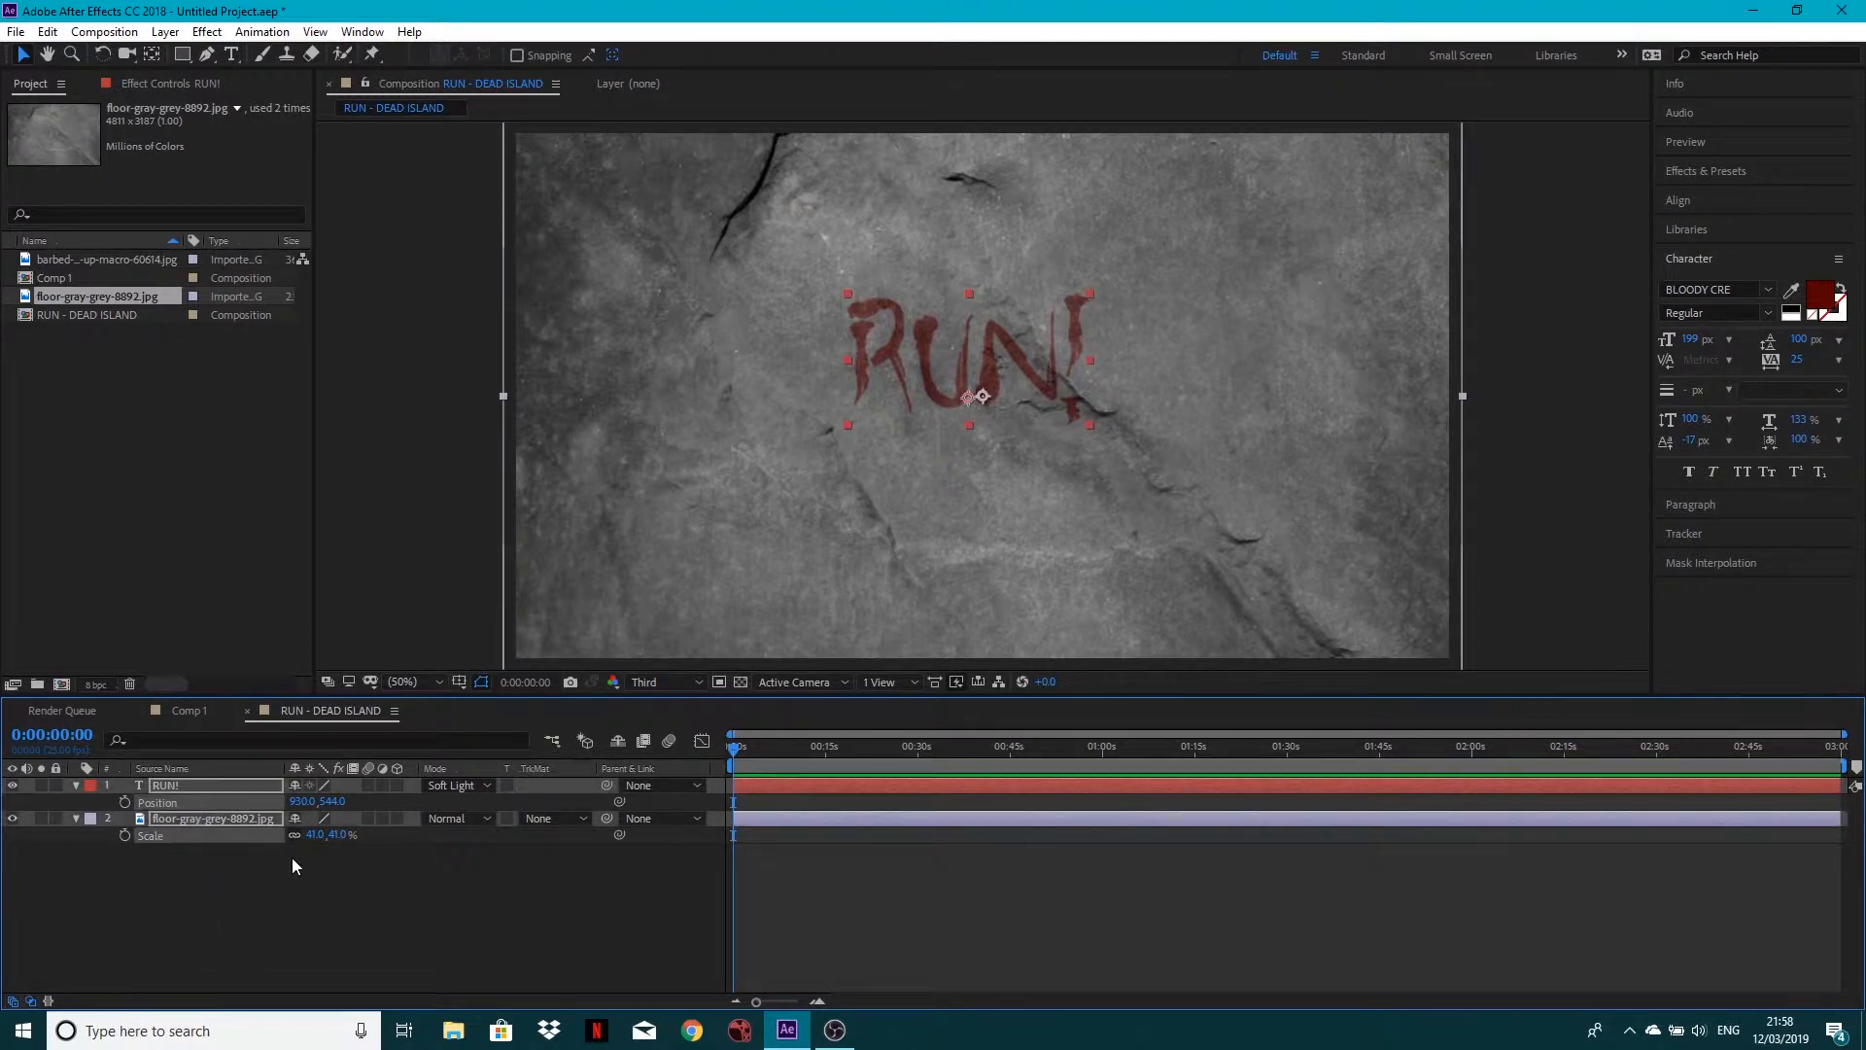
key(ctrl+shift+c)
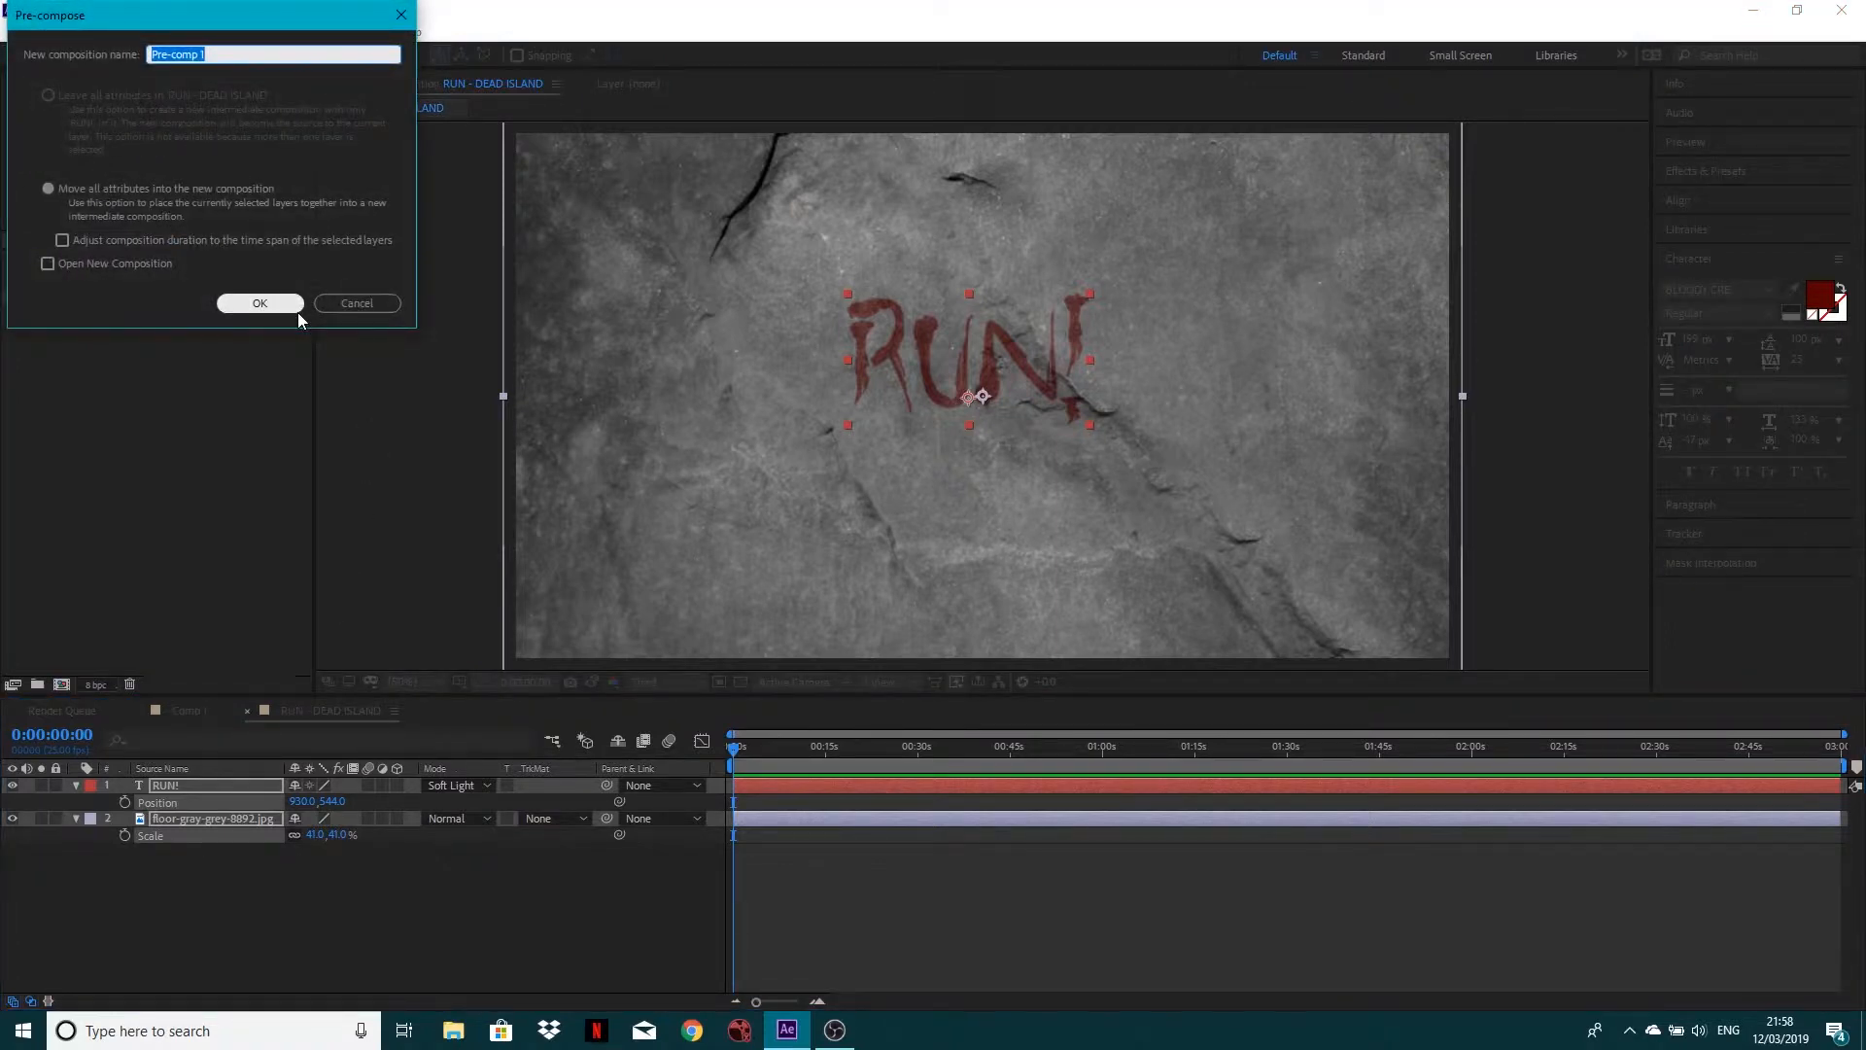
text(TEXTONWALL)
click(279, 302)
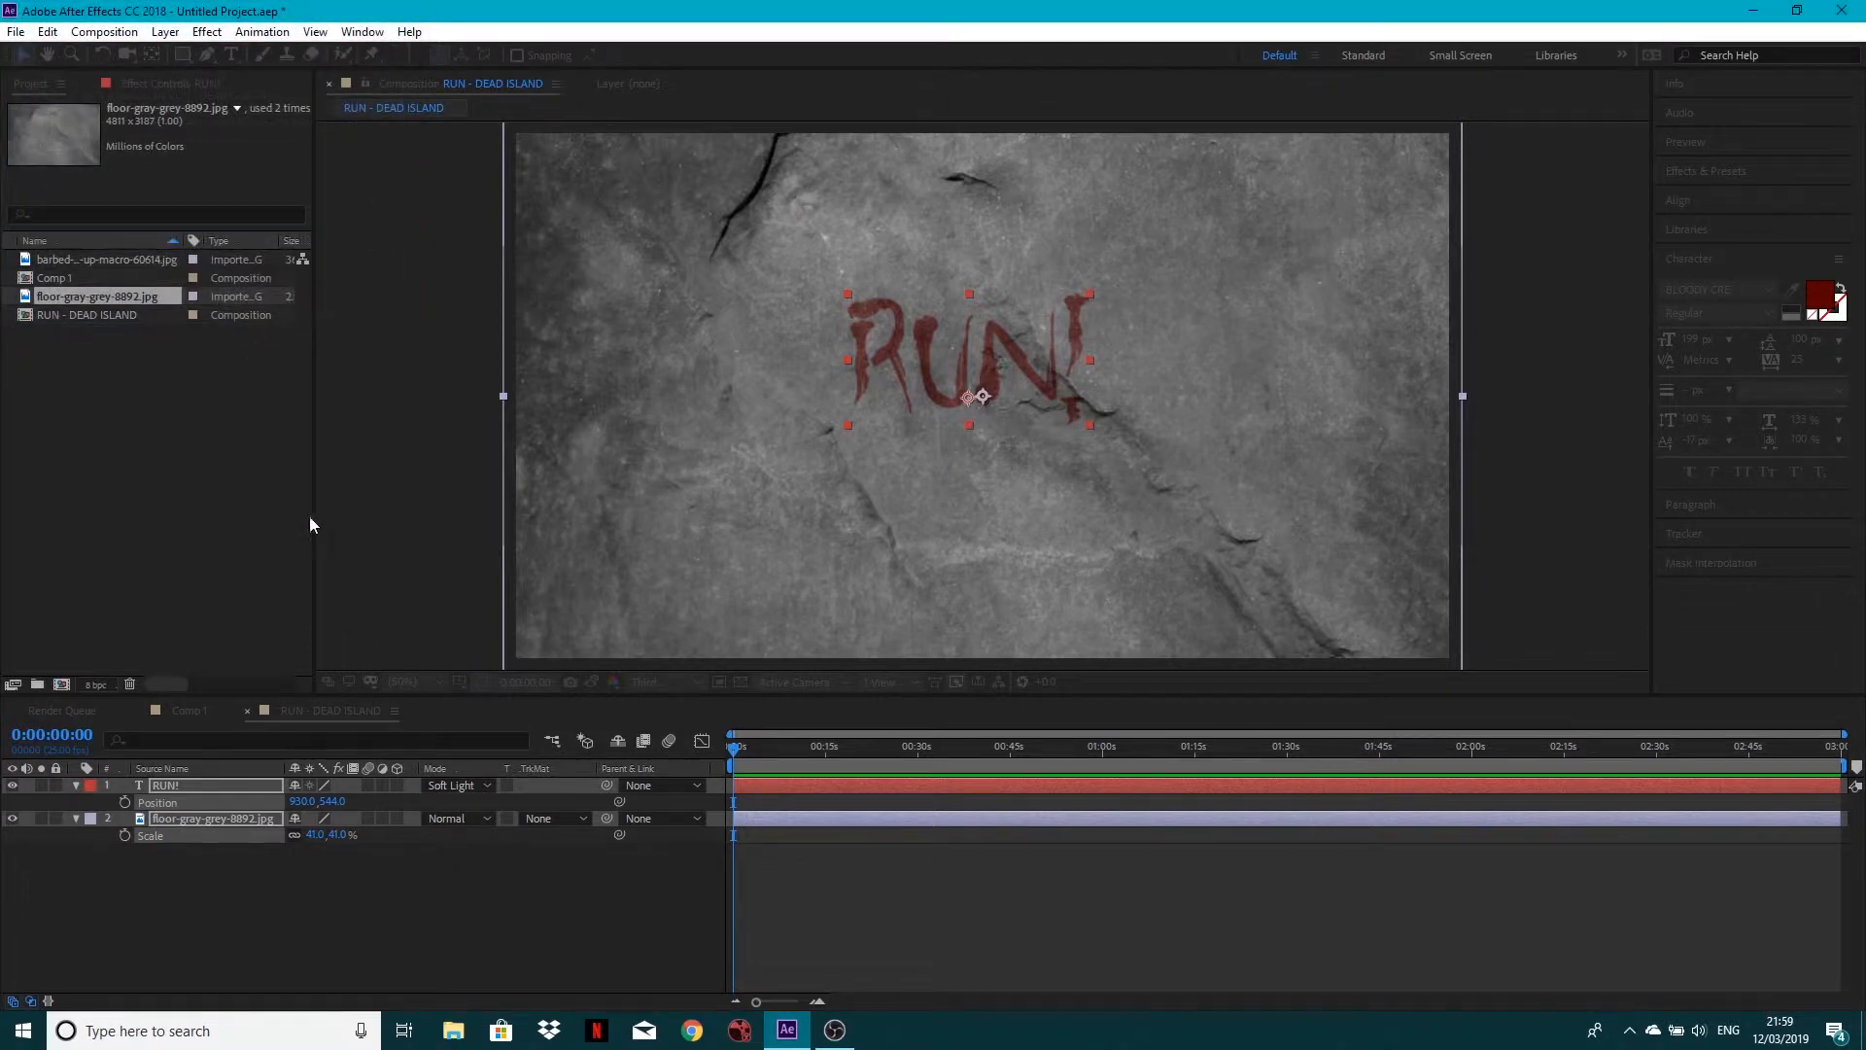
click(398, 785)
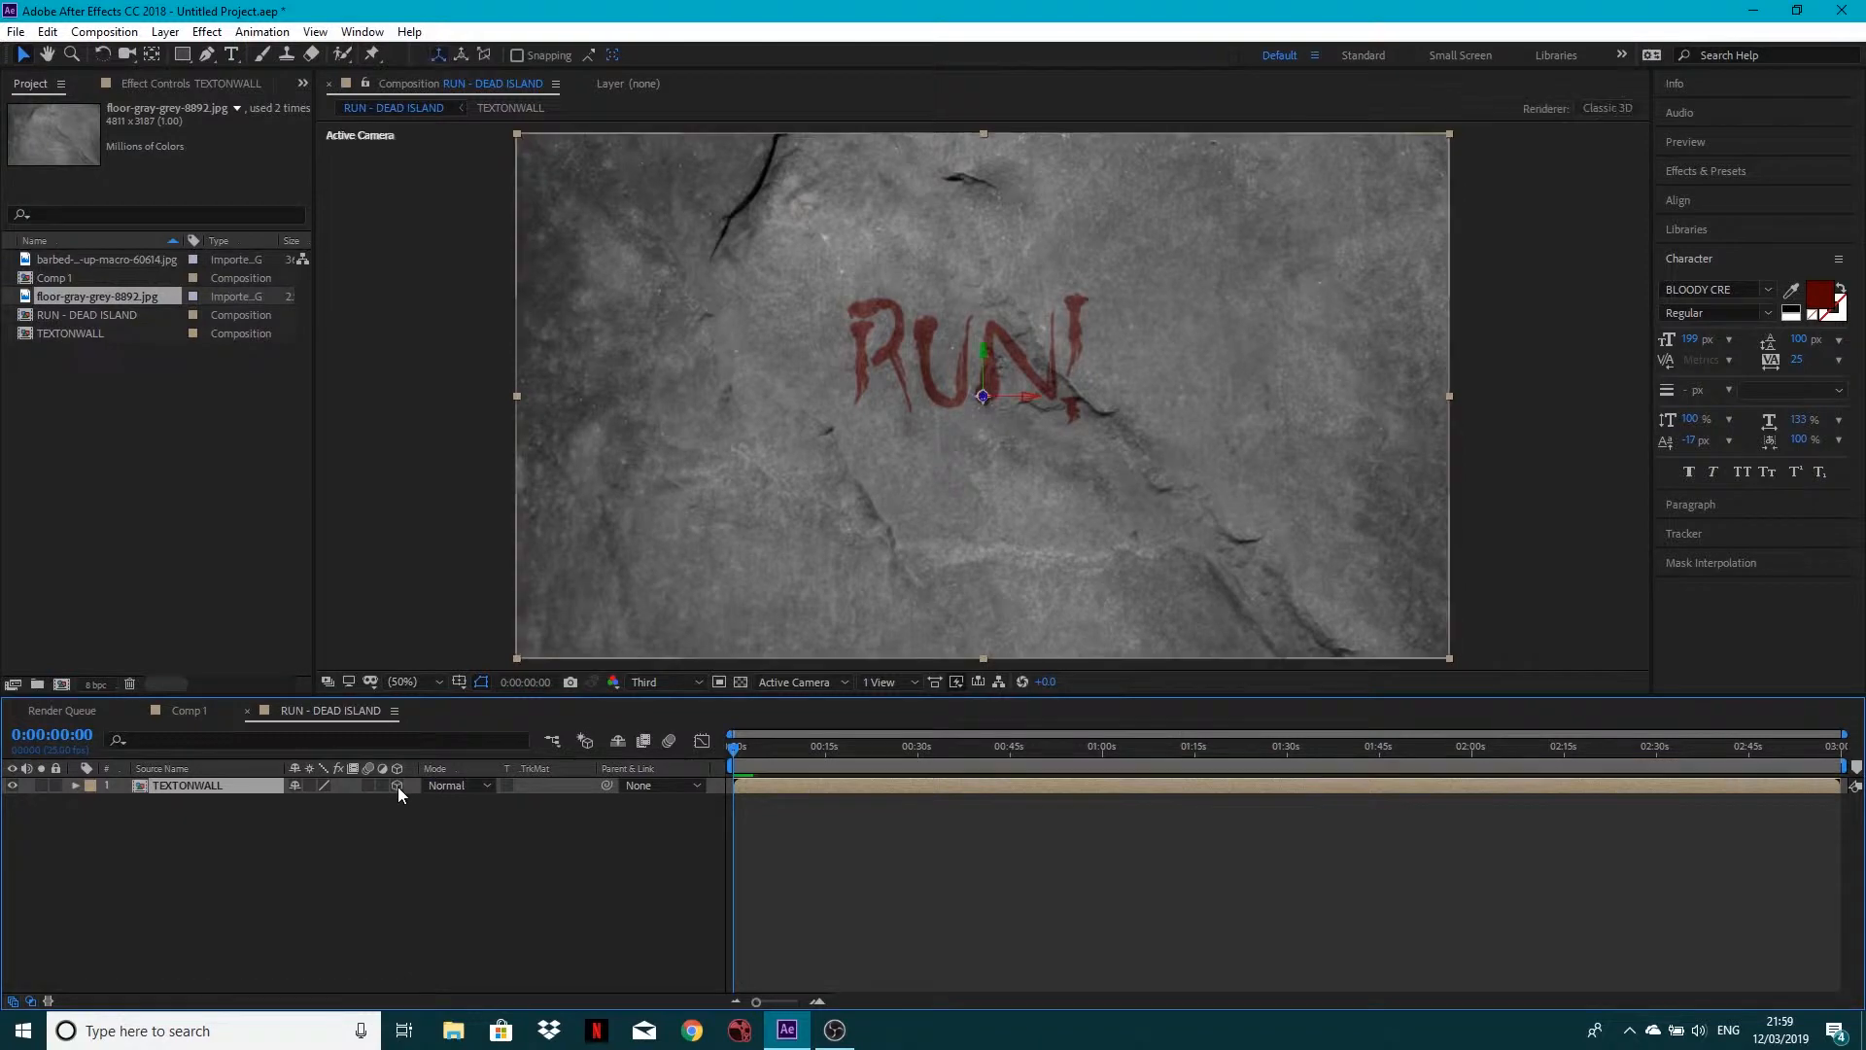
drag(980, 393, 825, 398)
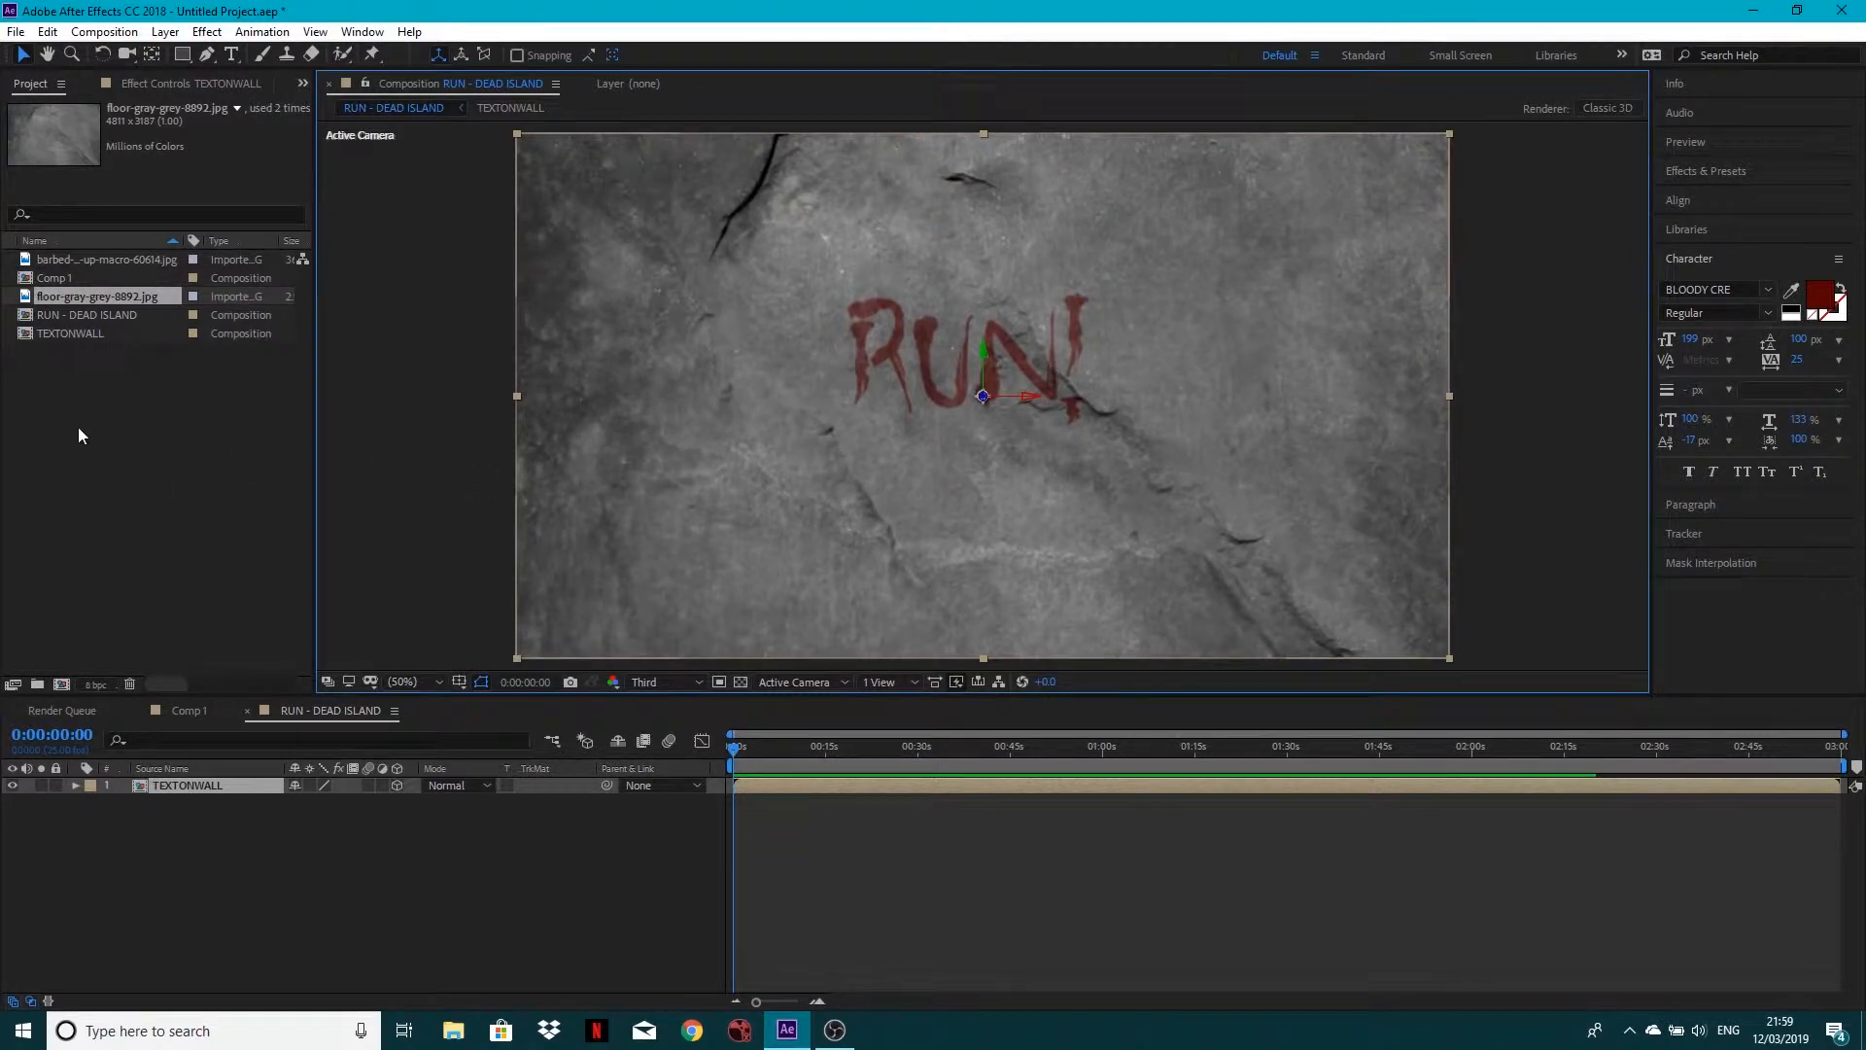
Add the barbed-wire image to the composition above the TEXTONWALL layer
drag(93, 261, 179, 780)
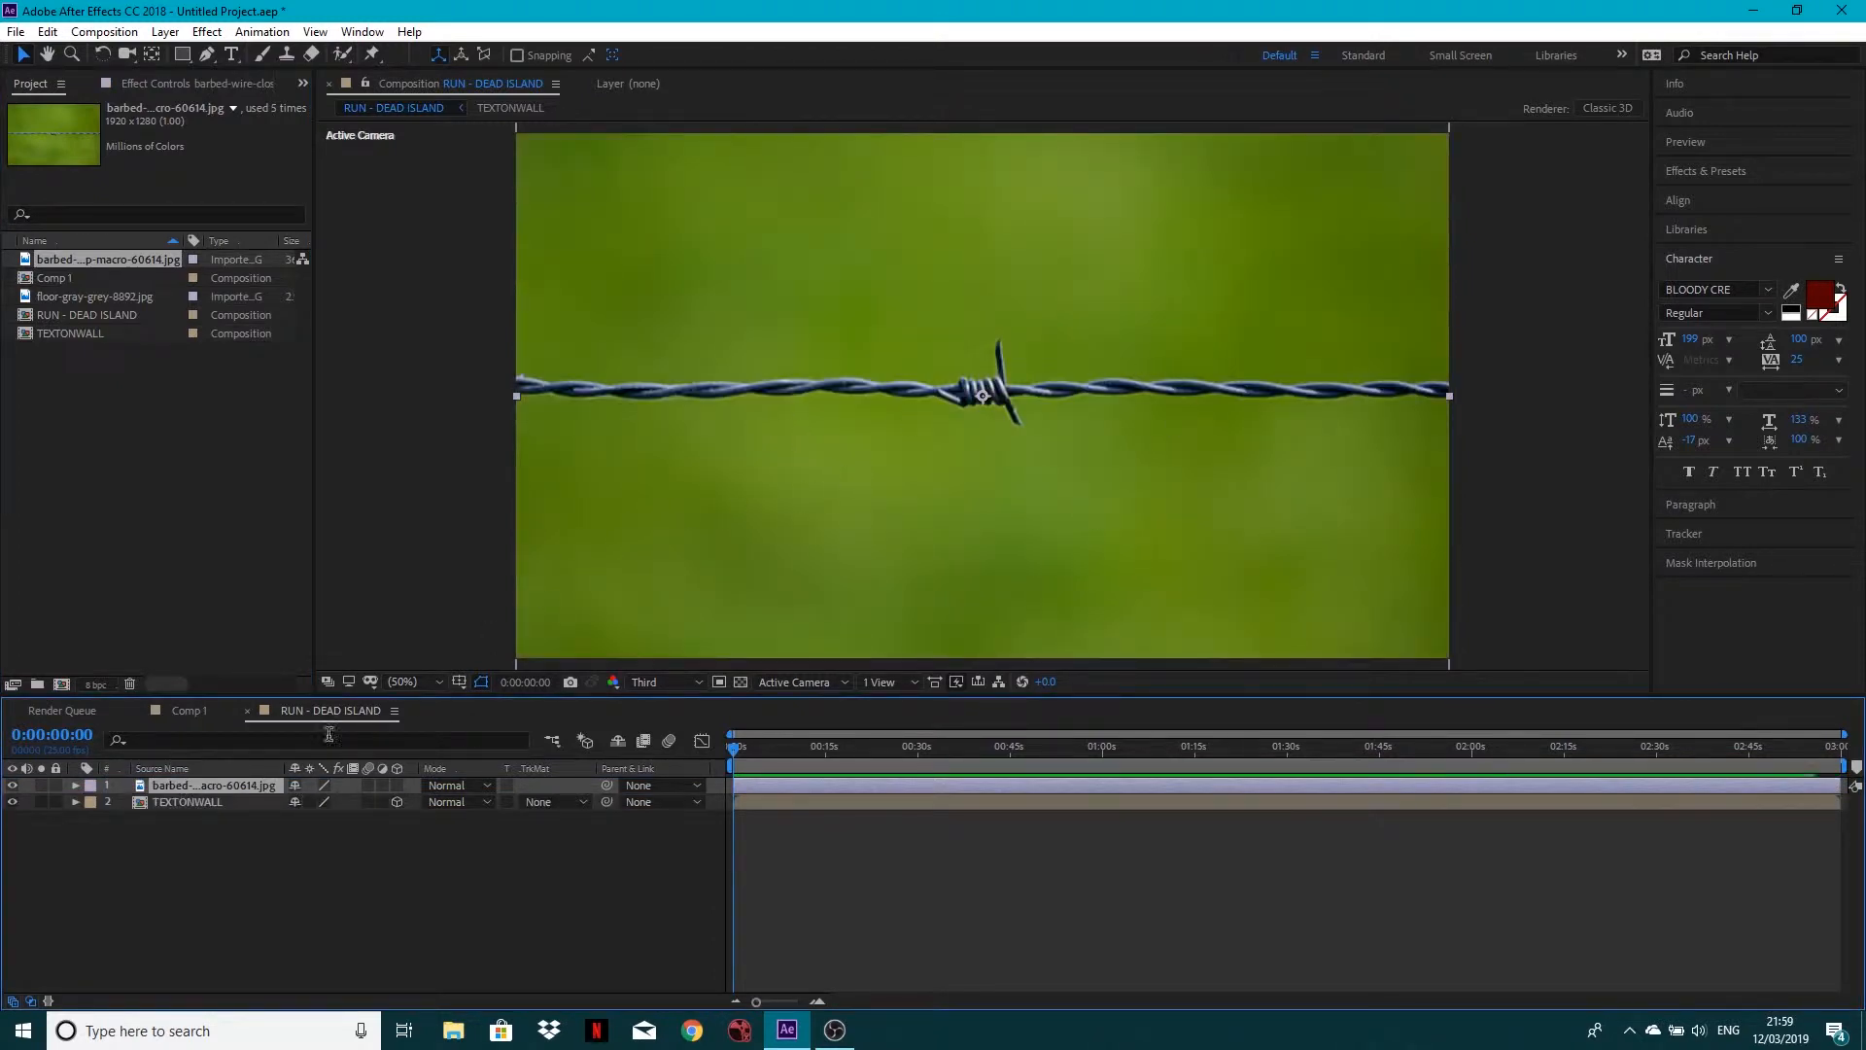
key(s)
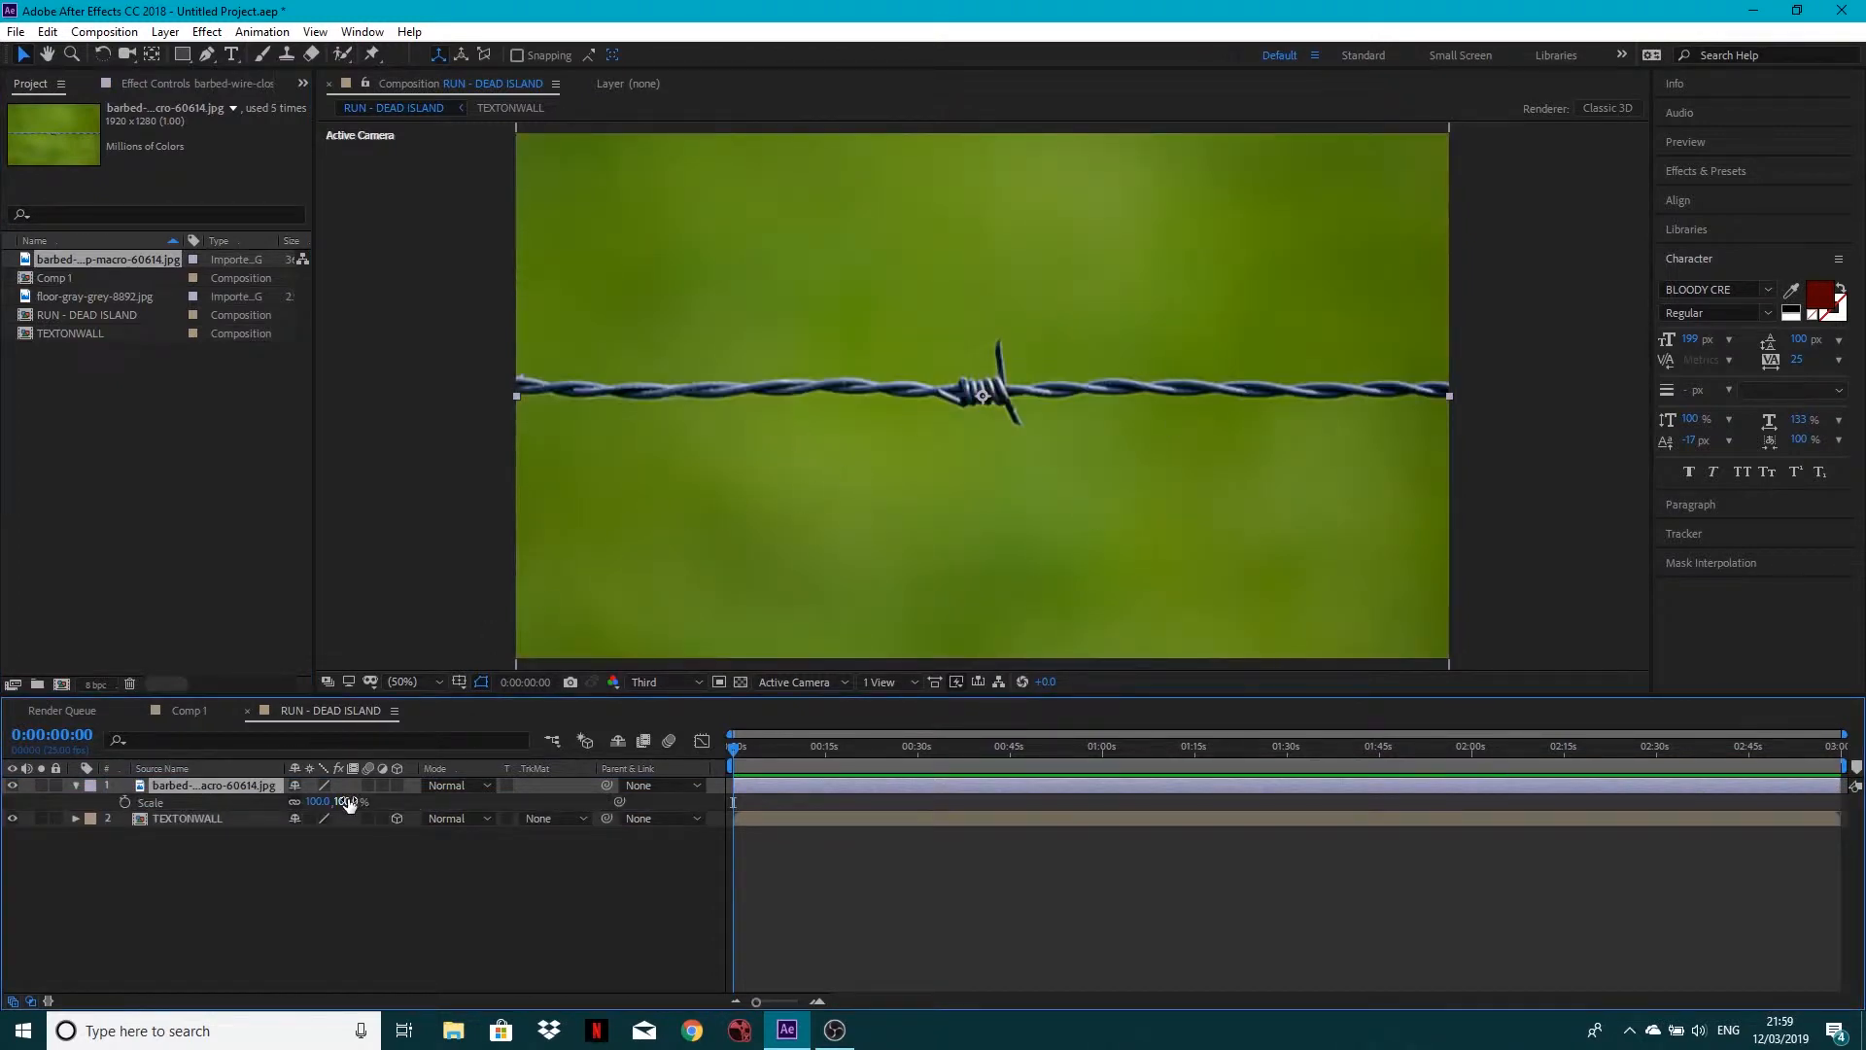
drag(351, 803, 329, 803)
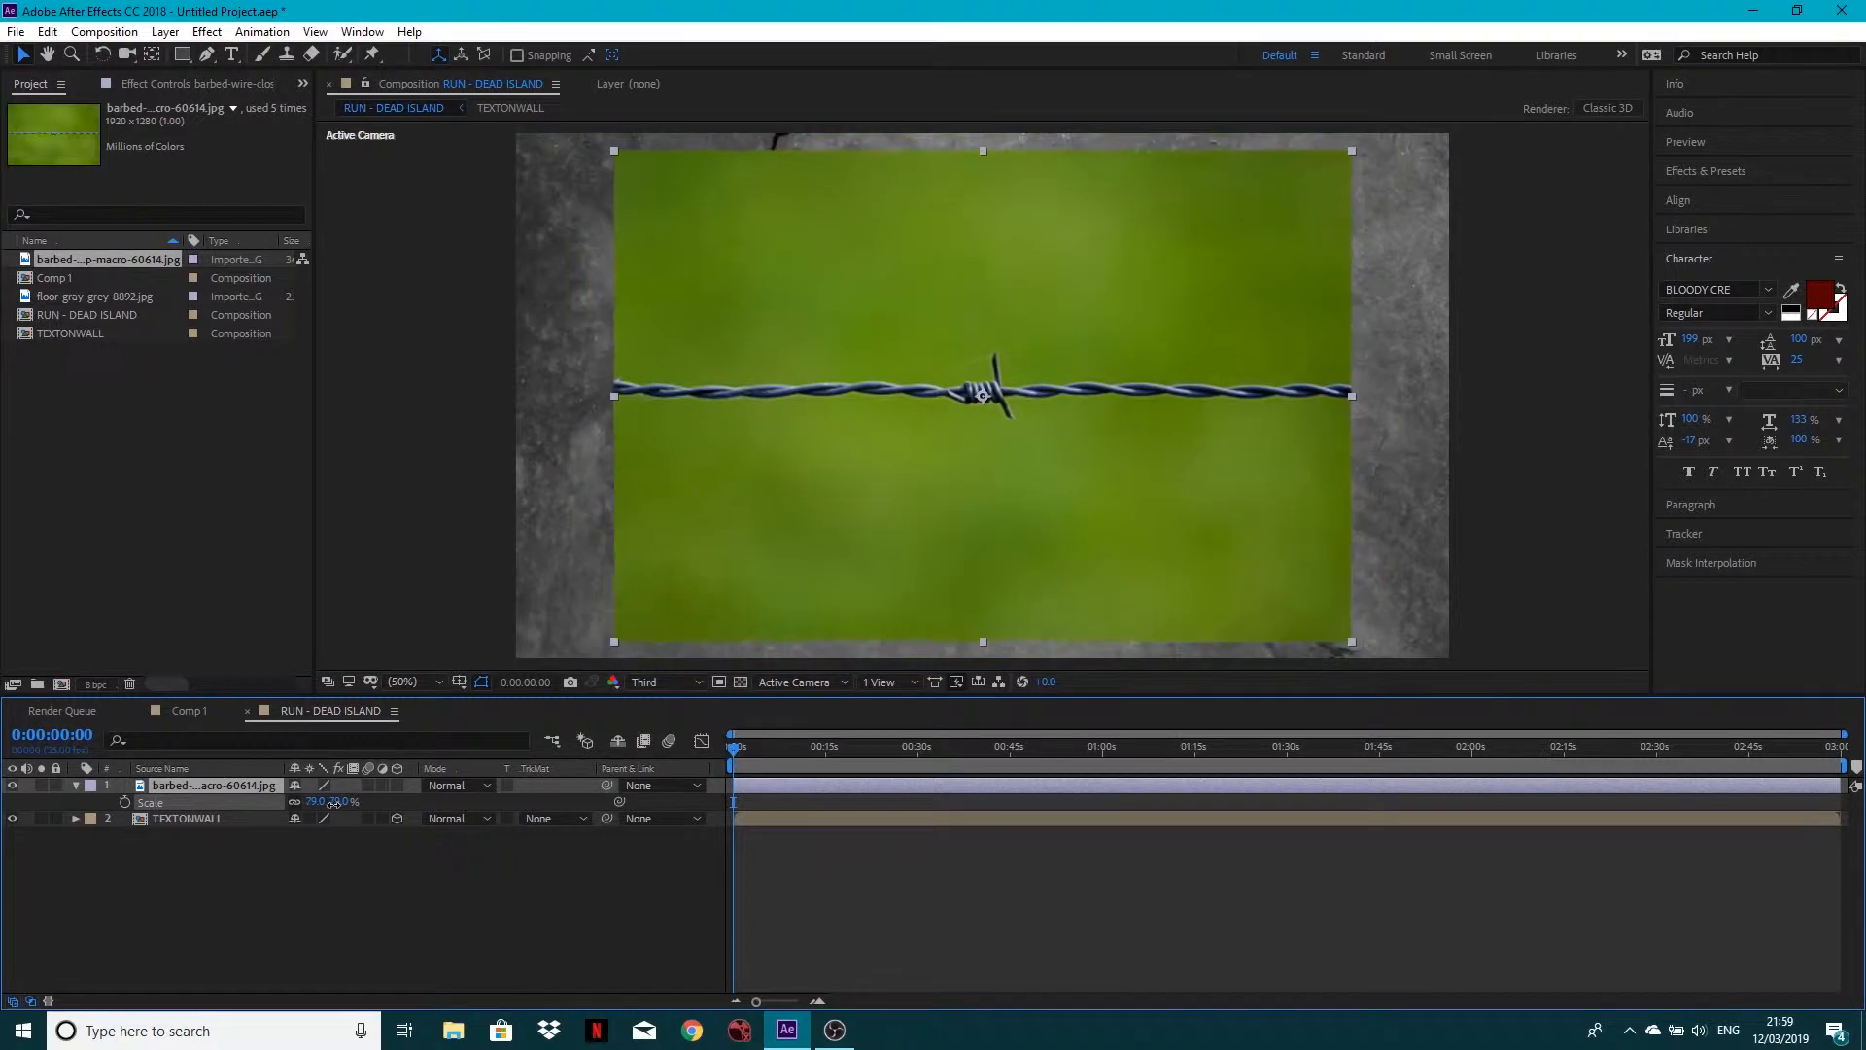
key(ctrl+z)
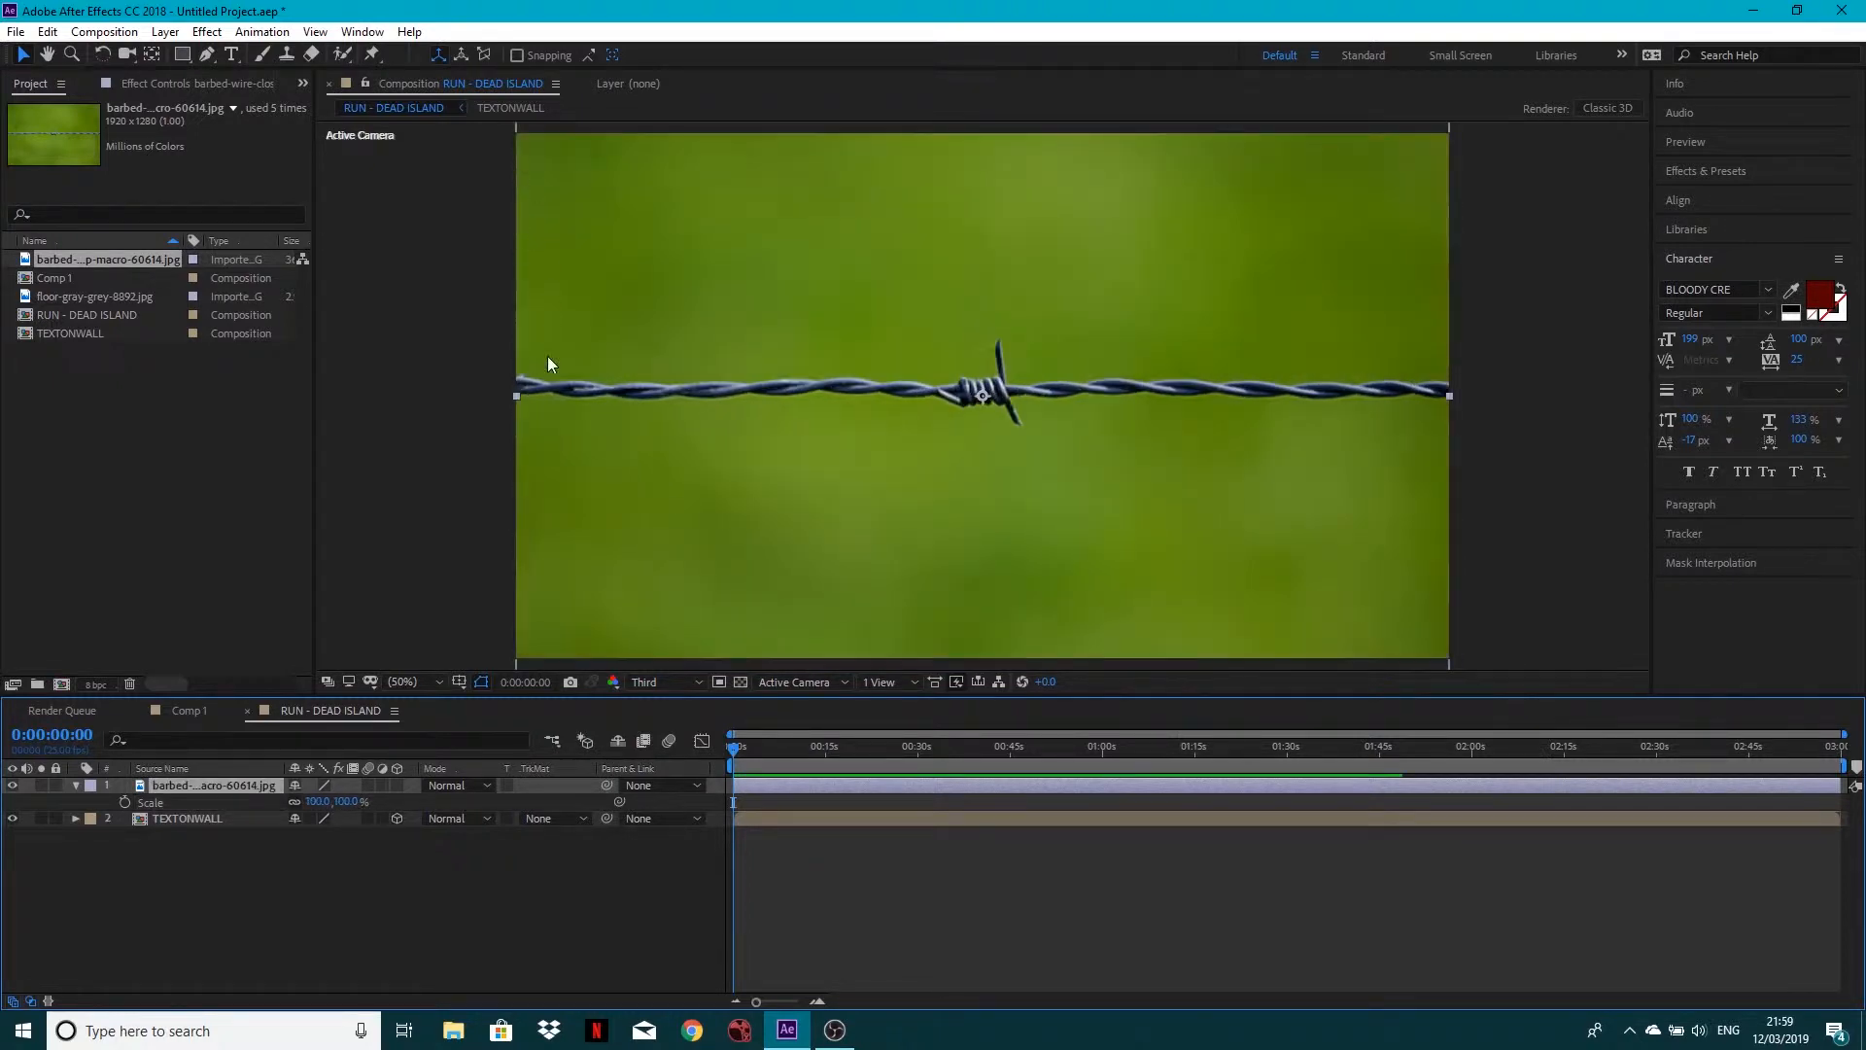
Find the Keylight (1.2) effect and apply it to the barbed-wire layer
click(1730, 173)
click(1693, 195)
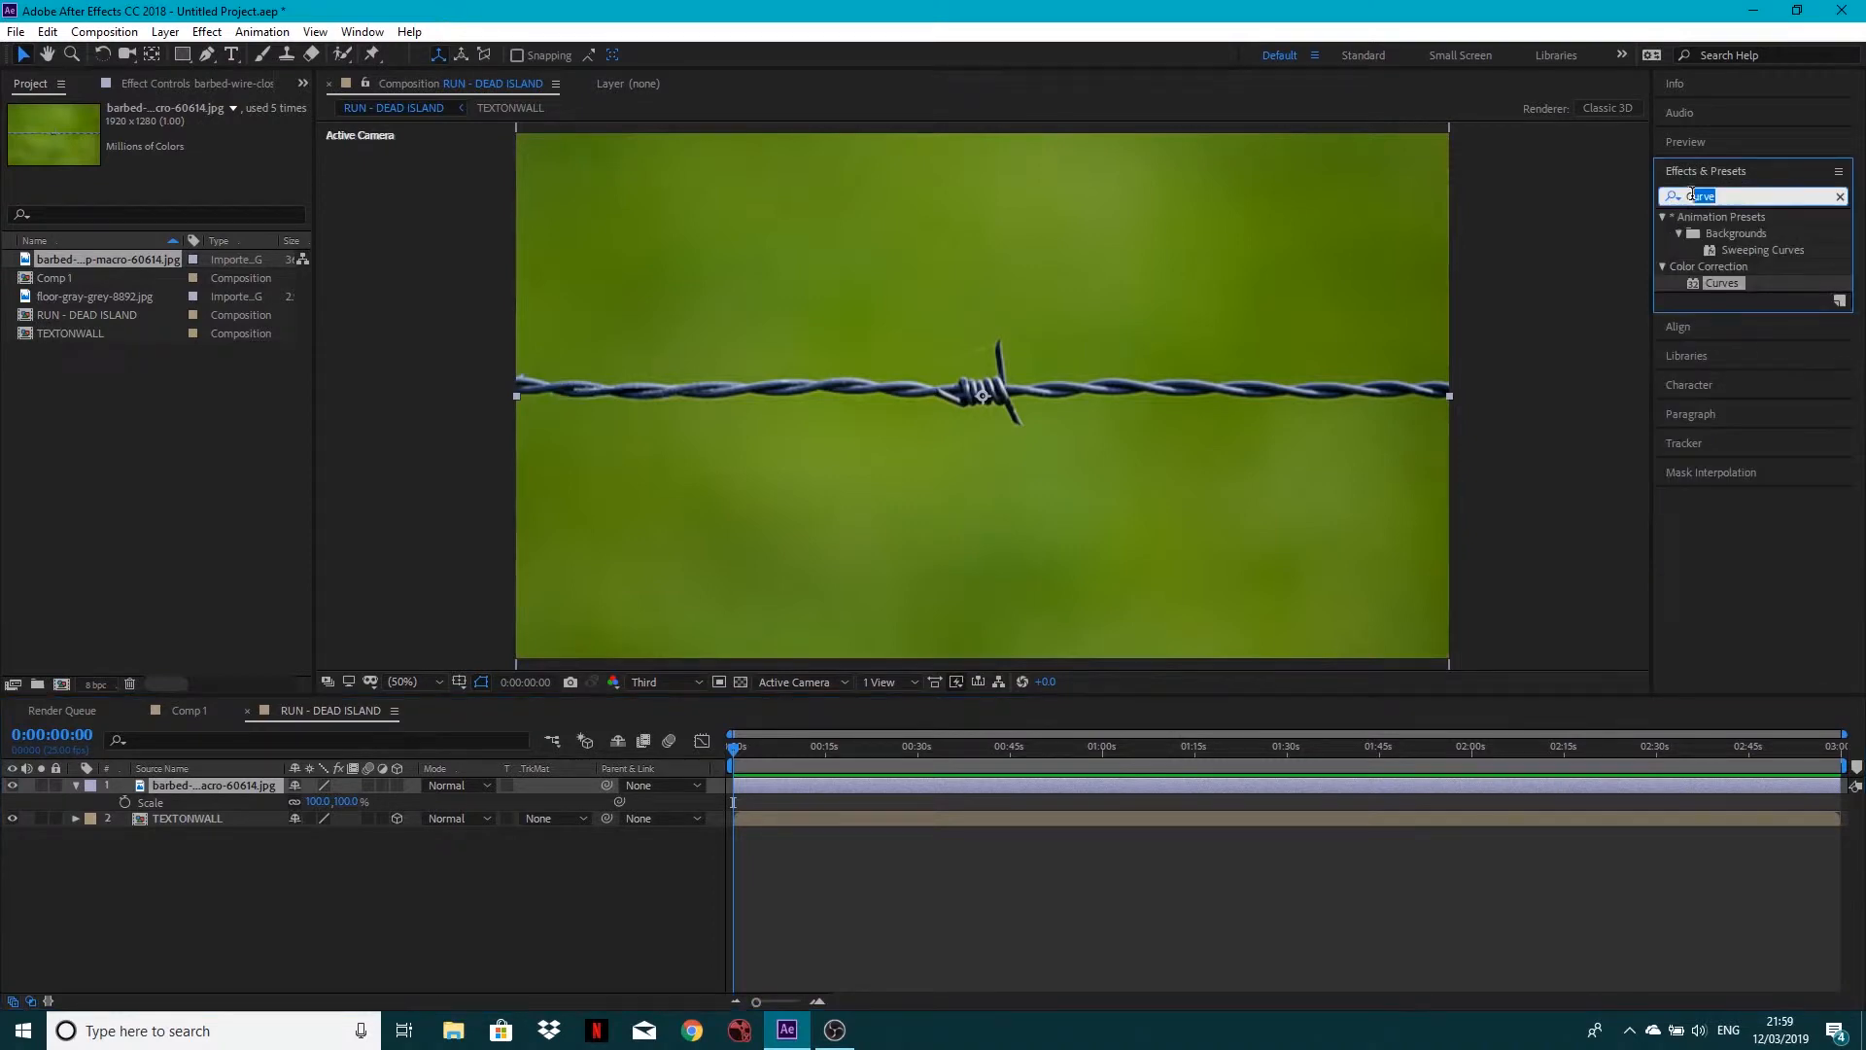
text(keyl)
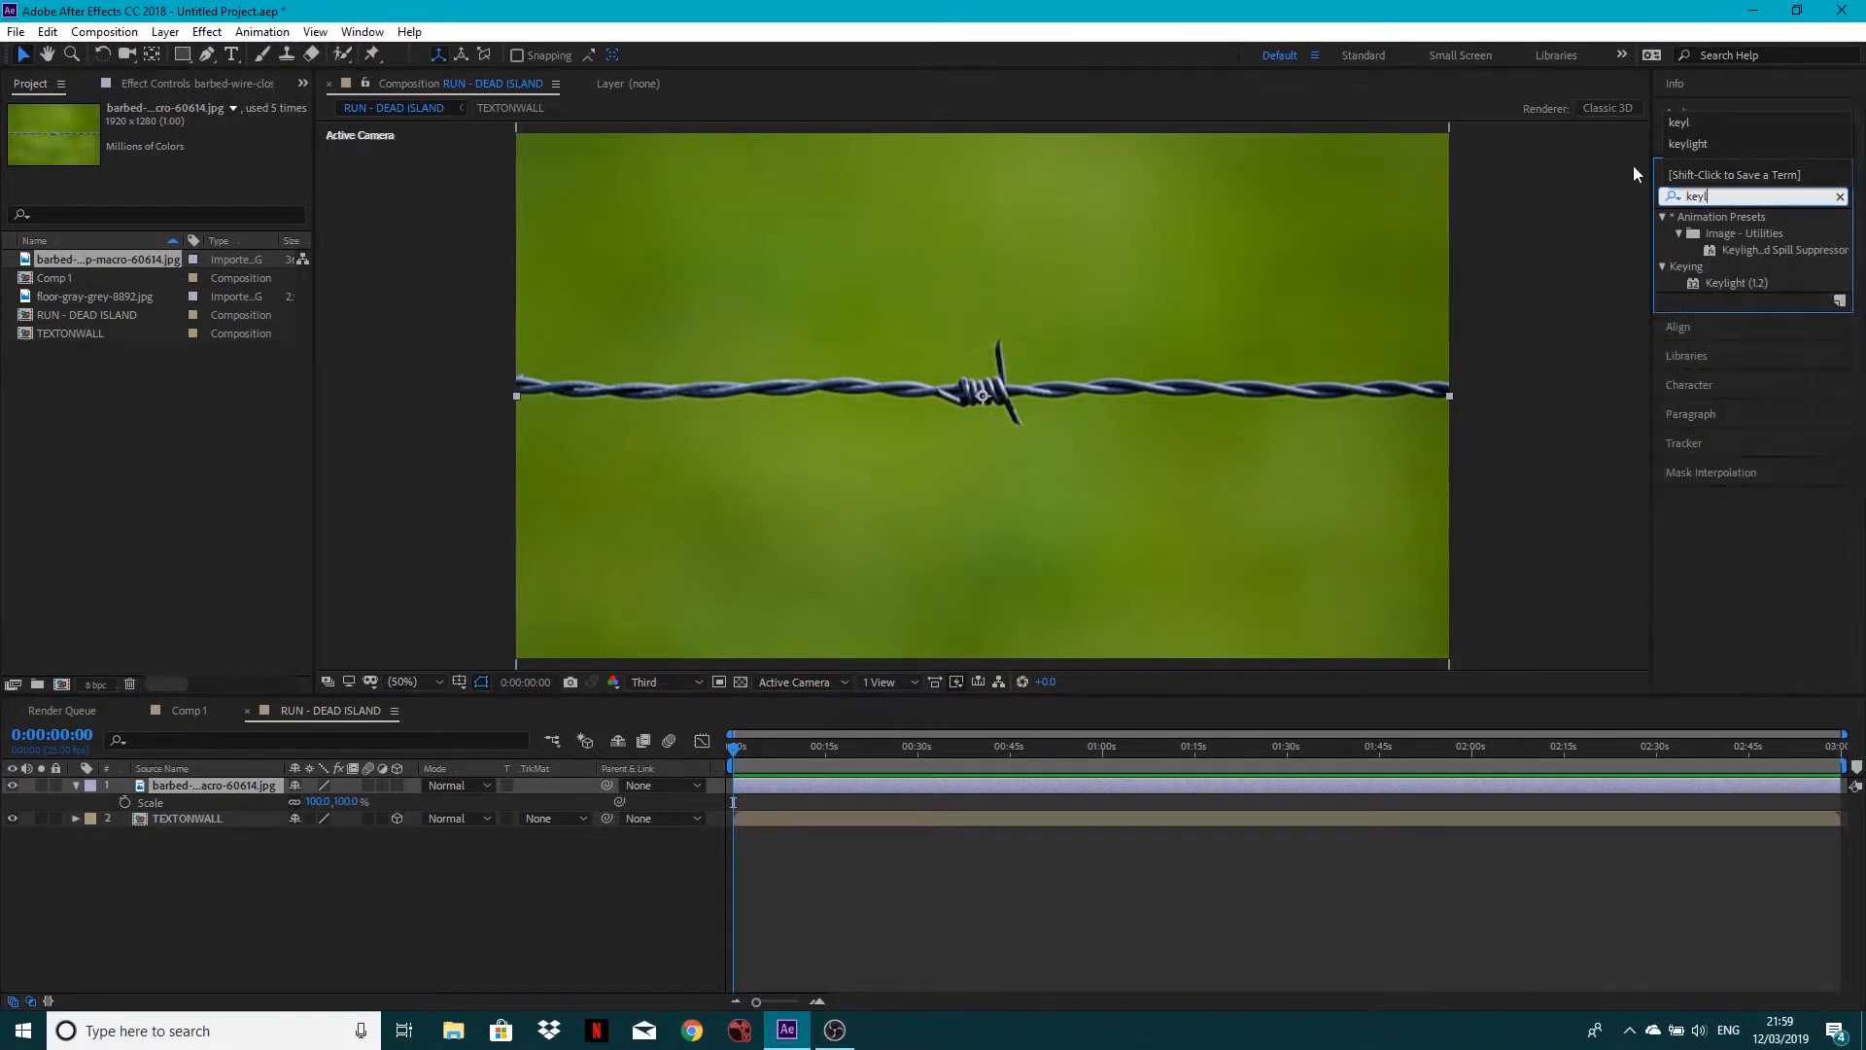
text(ight)
drag(1723, 285, 238, 786)
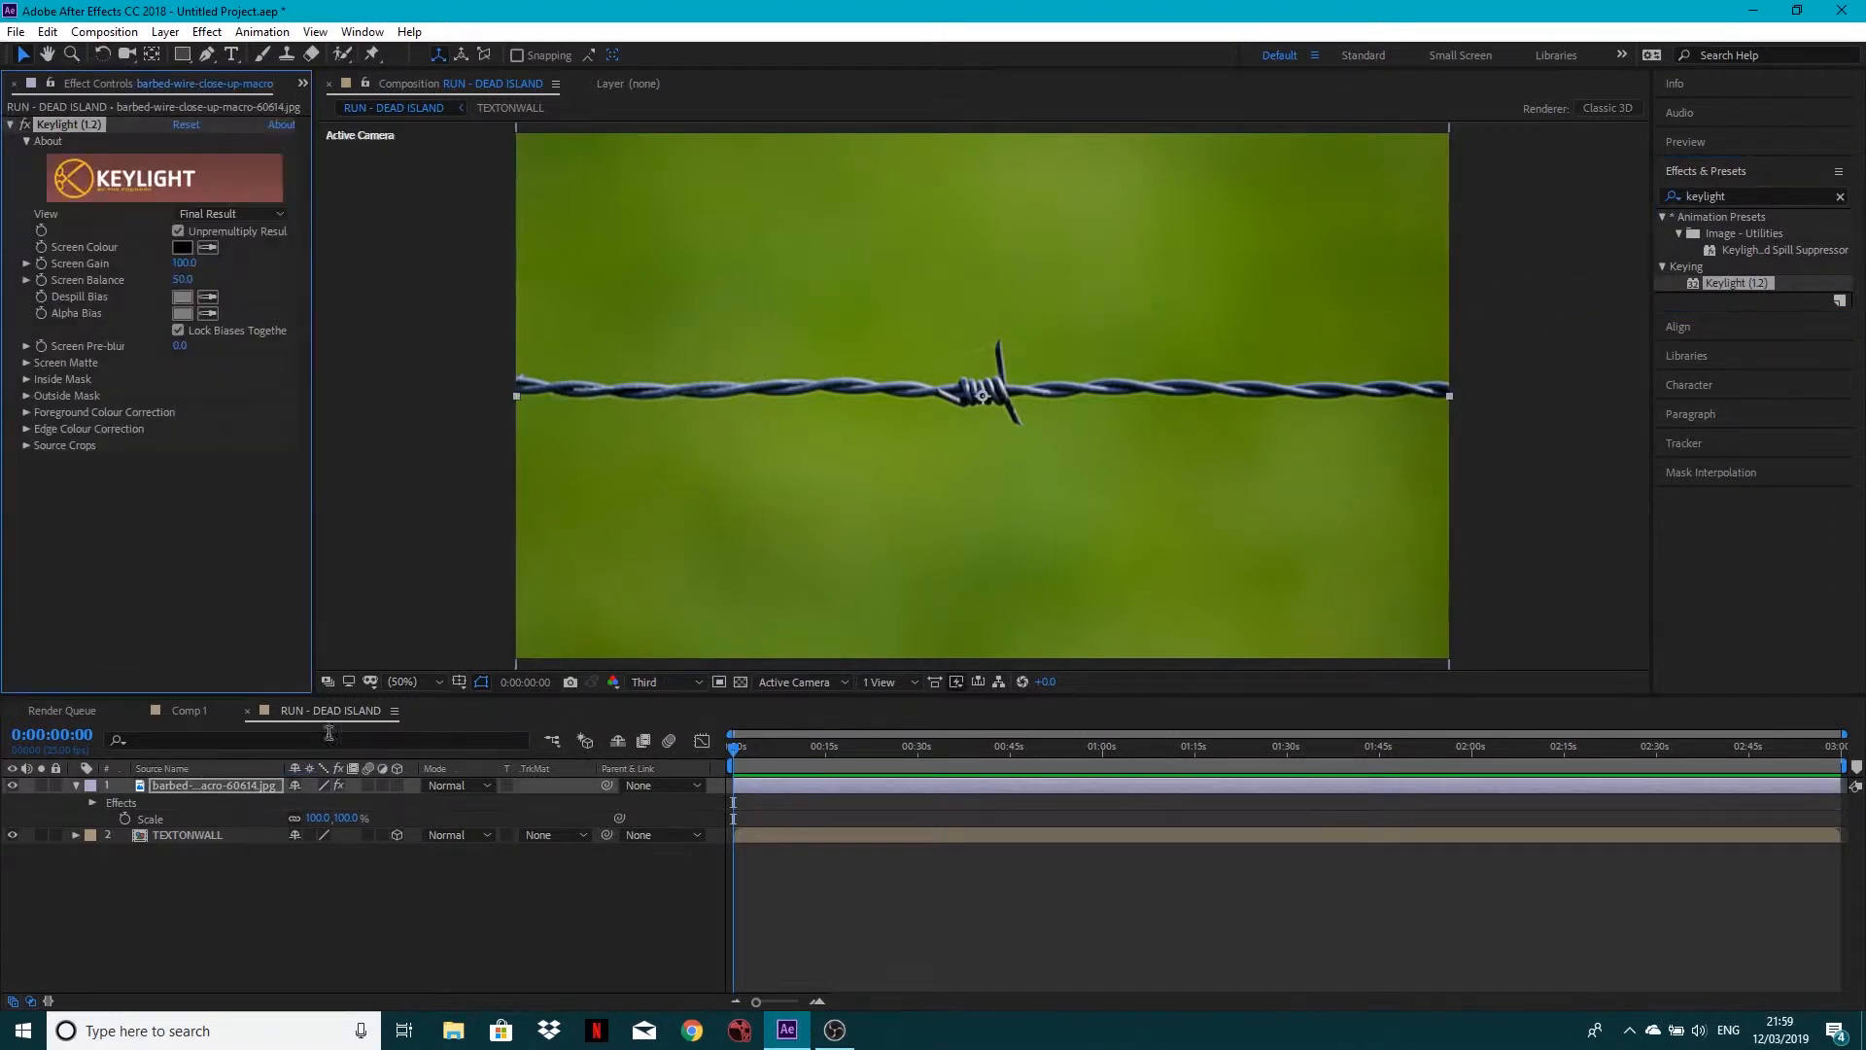
Sample the green background as Keylight's Screen Colour and set the effect's view to Screen Matte
click(206, 249)
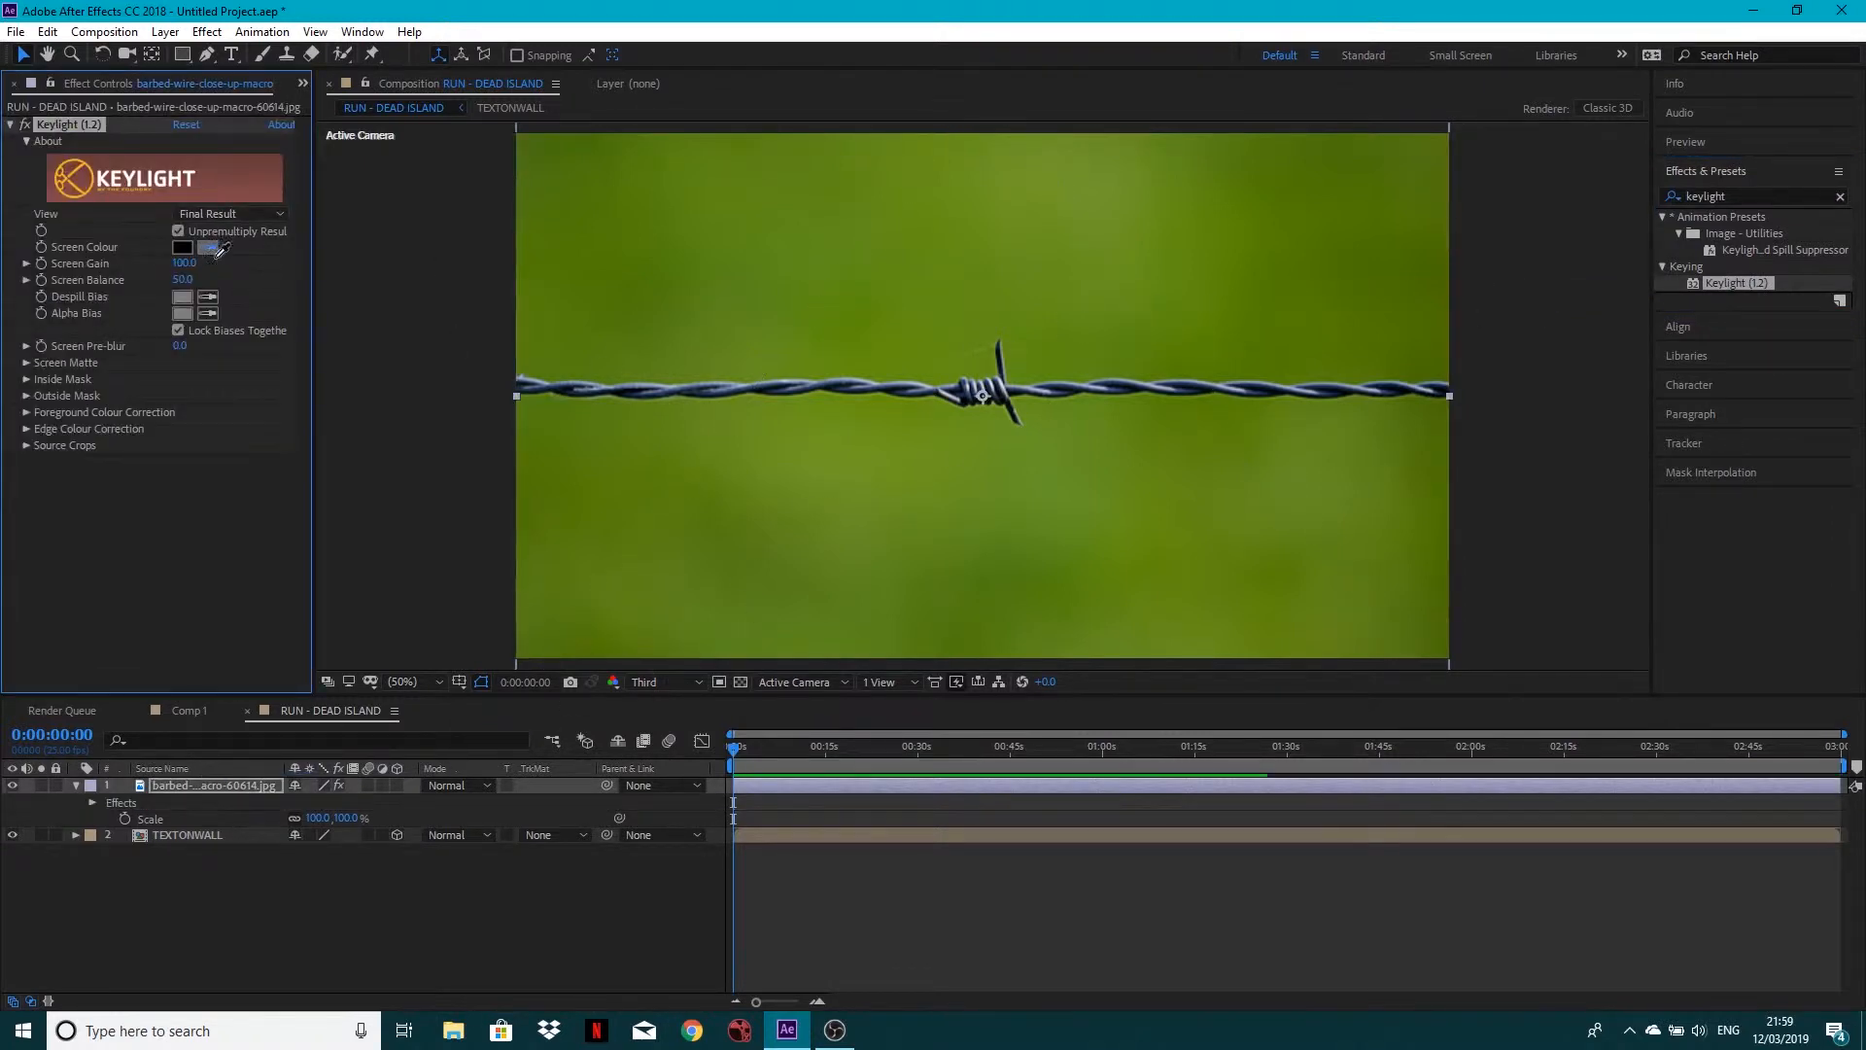
click(973, 480)
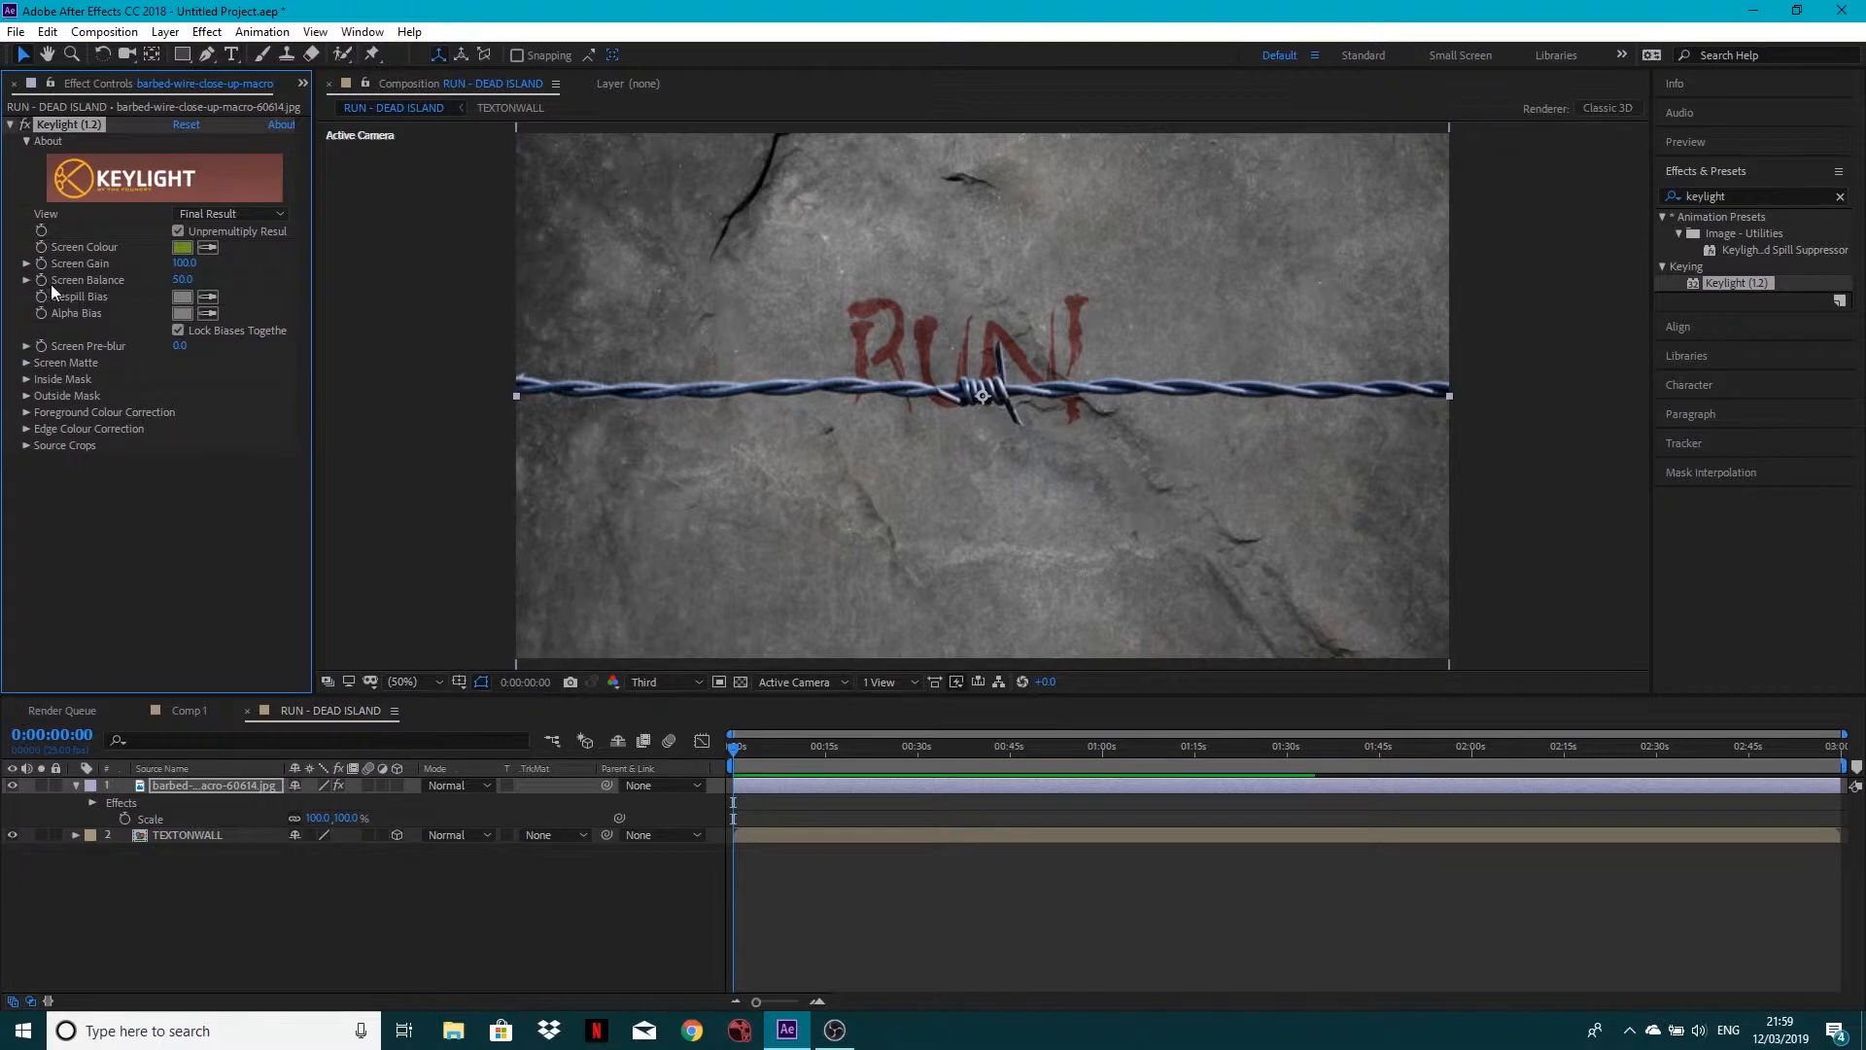
click(215, 216)
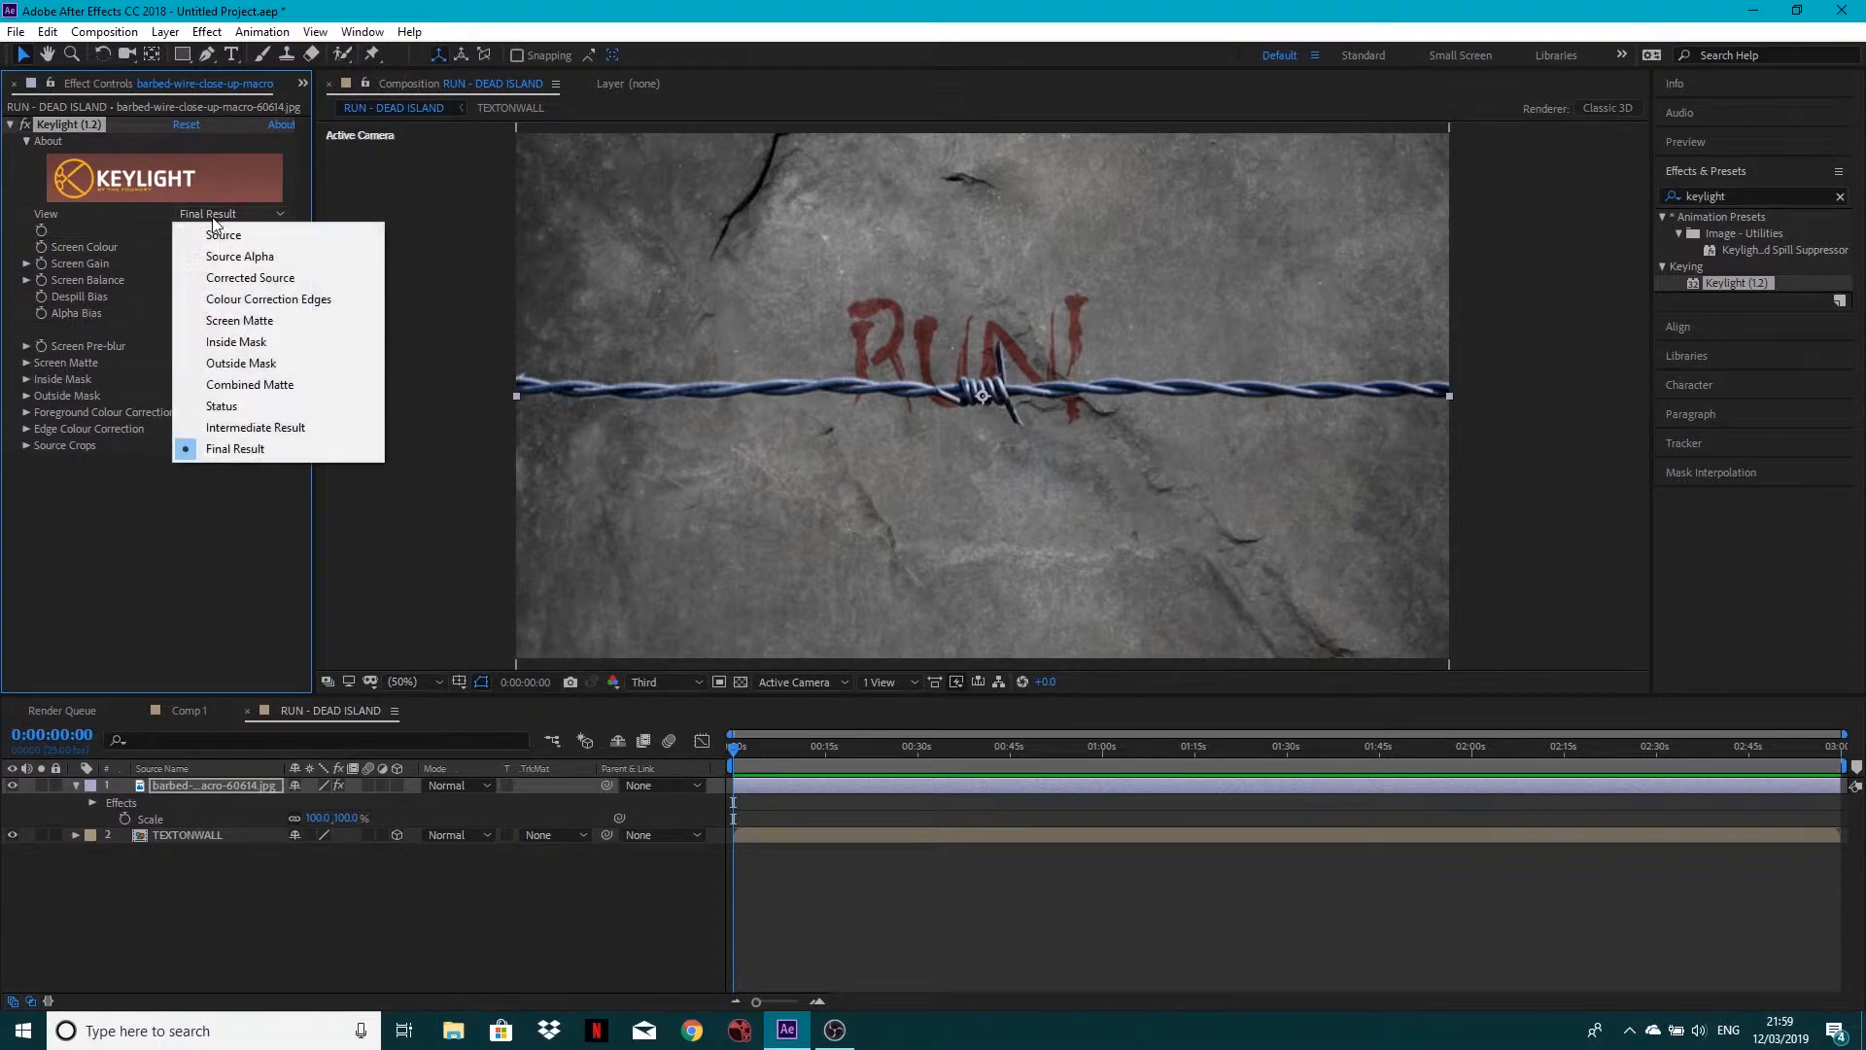
click(251, 322)
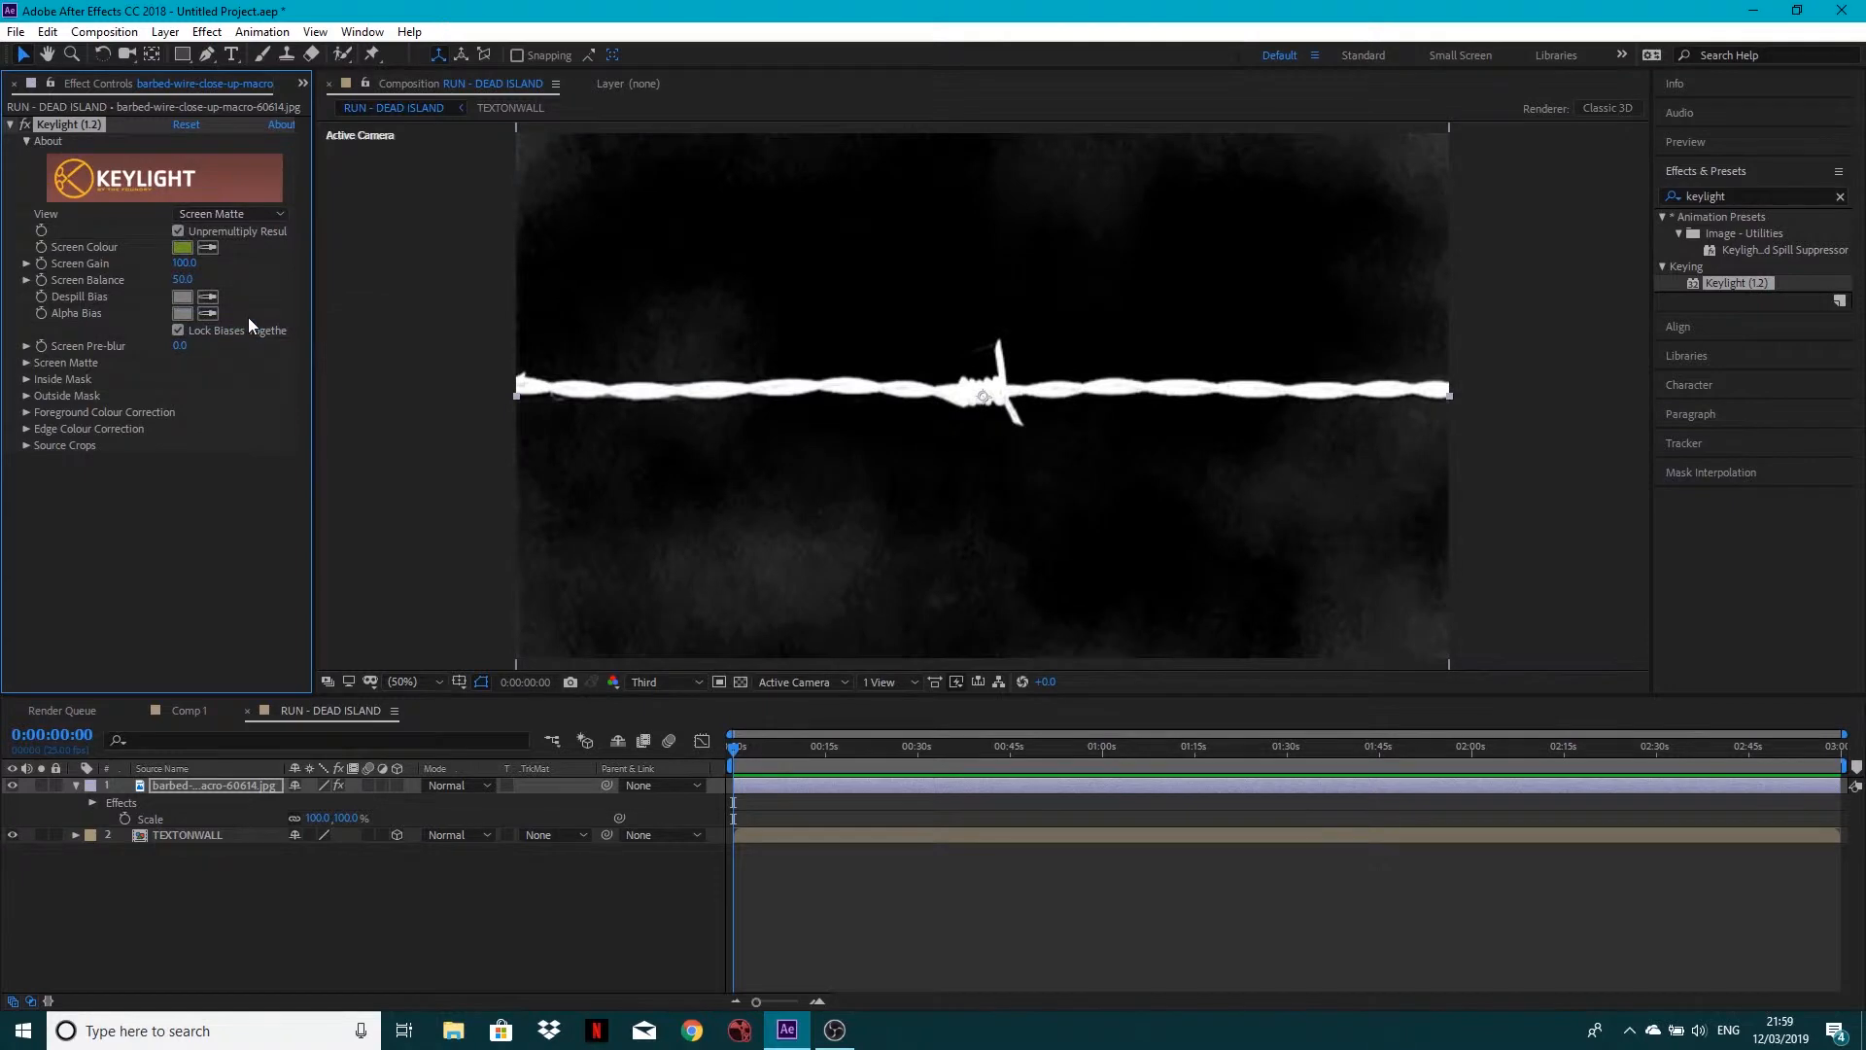
Set Clip Black to 30 in Keylight's Screen Matte settings
click(27, 362)
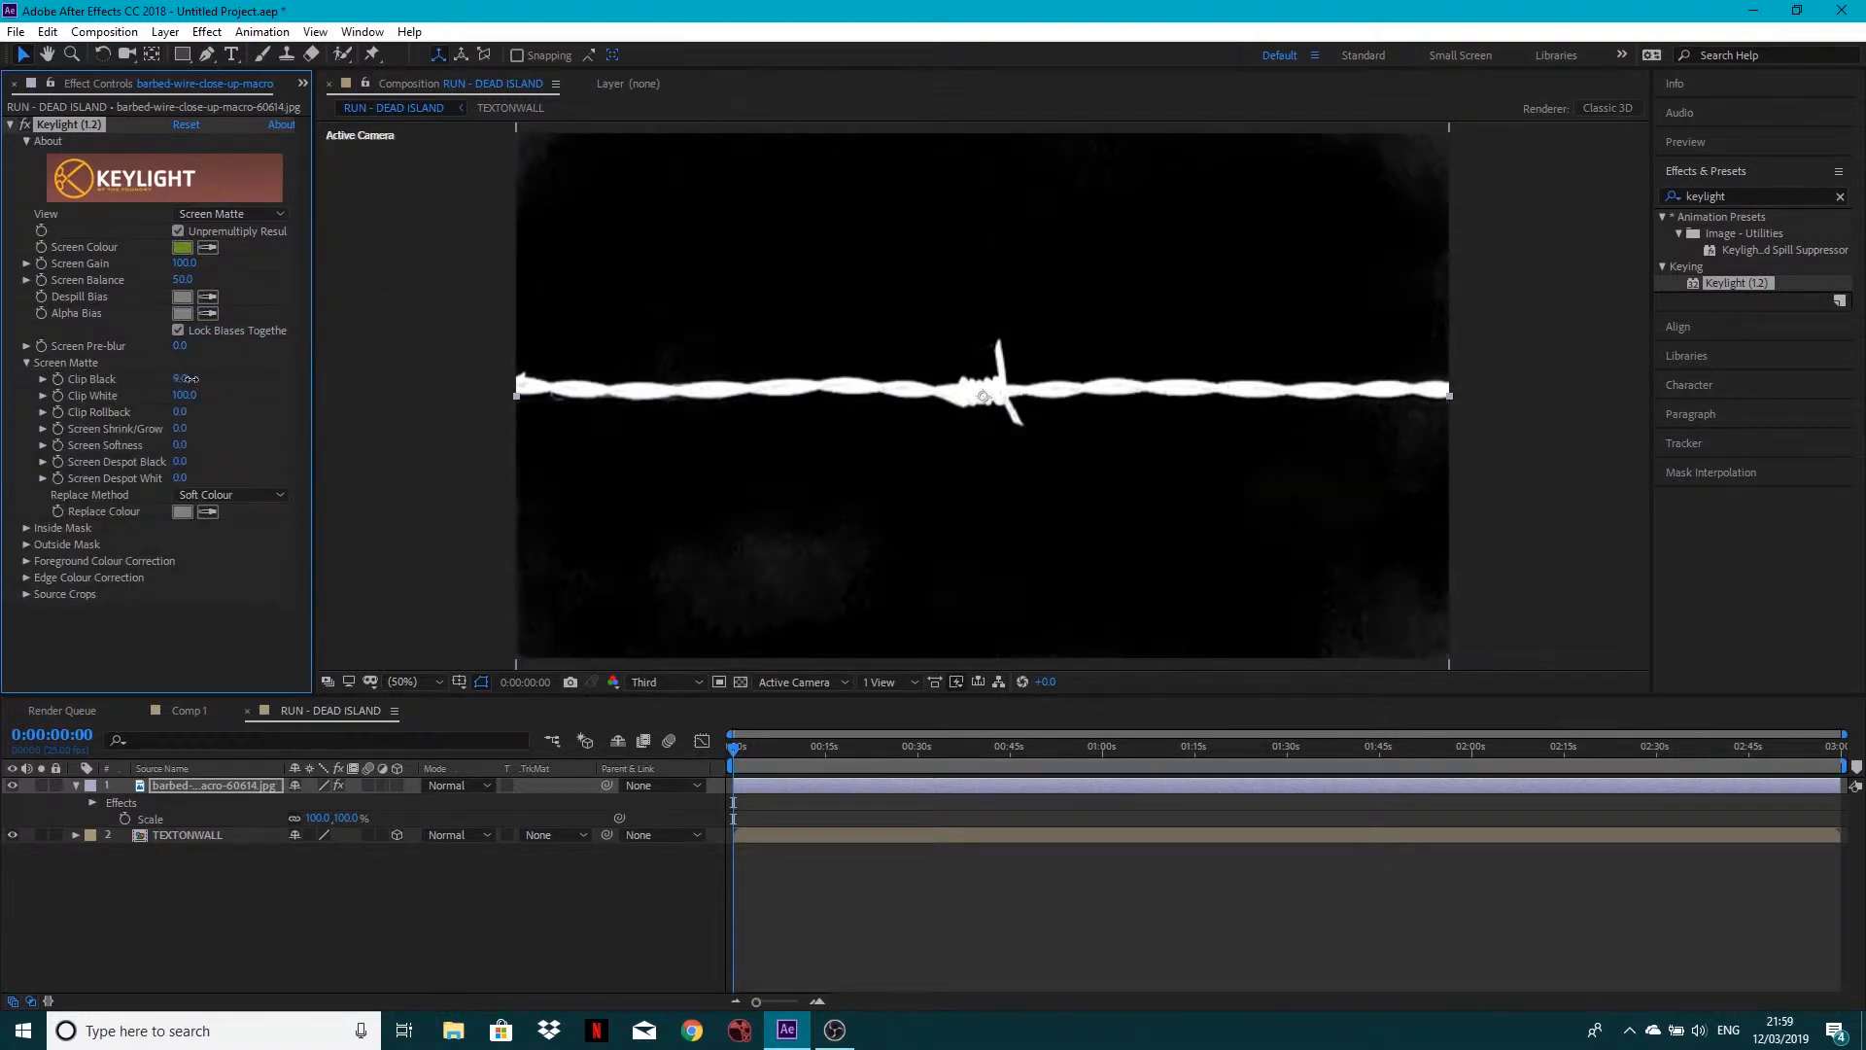
drag(181, 381, 187, 381)
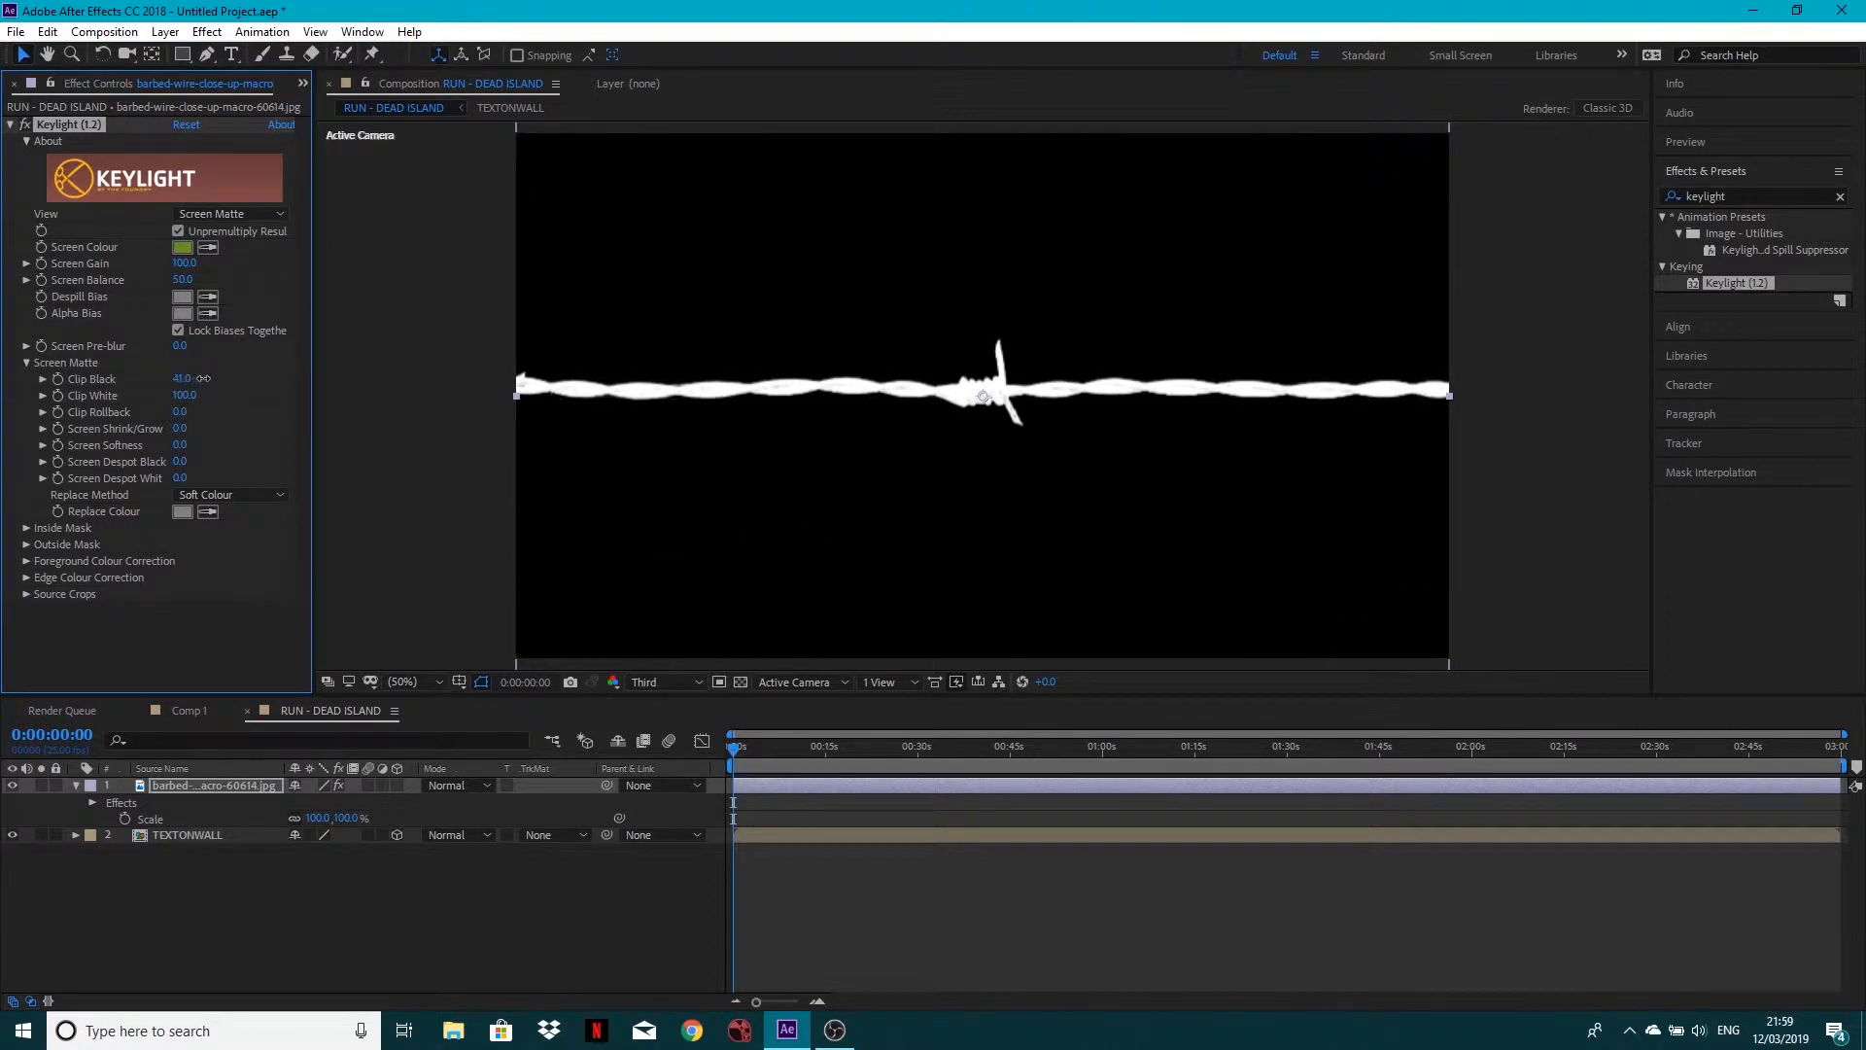
click(187, 381)
text(30)
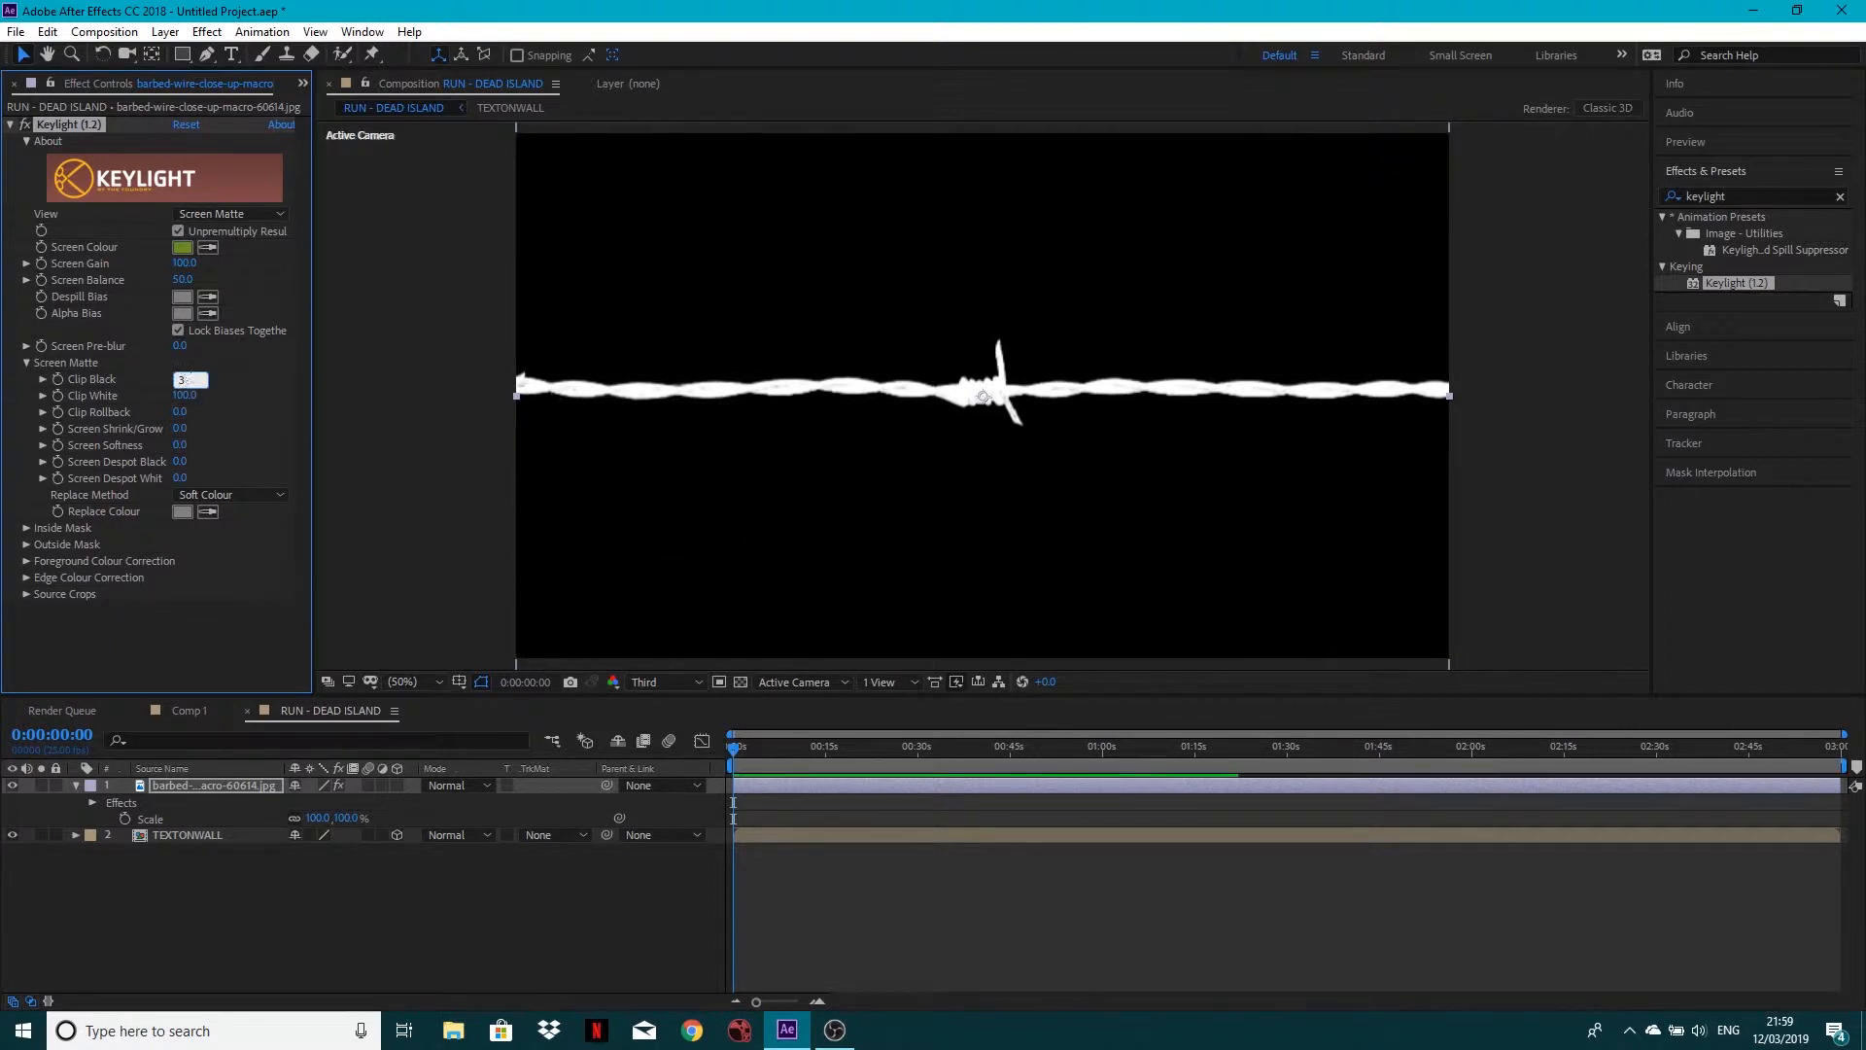
click(151, 630)
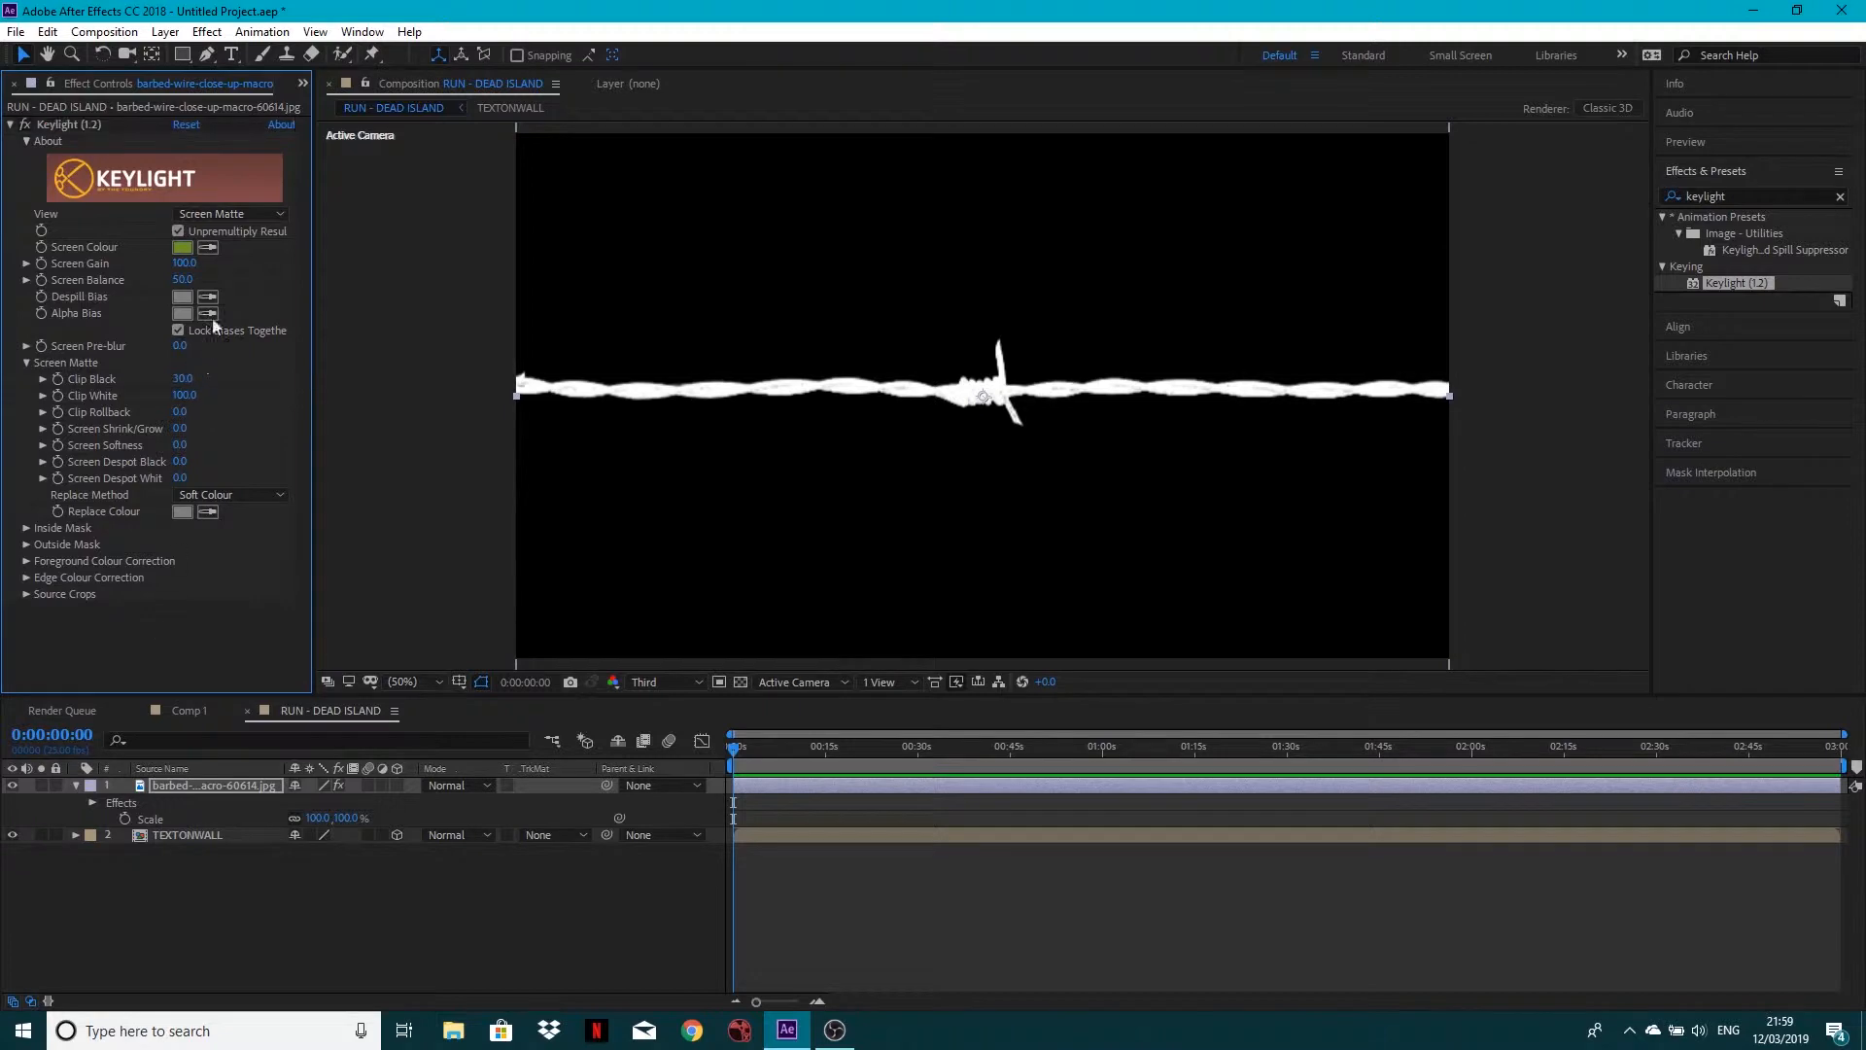
Set Keylight's view to Final Result and the composition preview resolution to Half
click(255, 212)
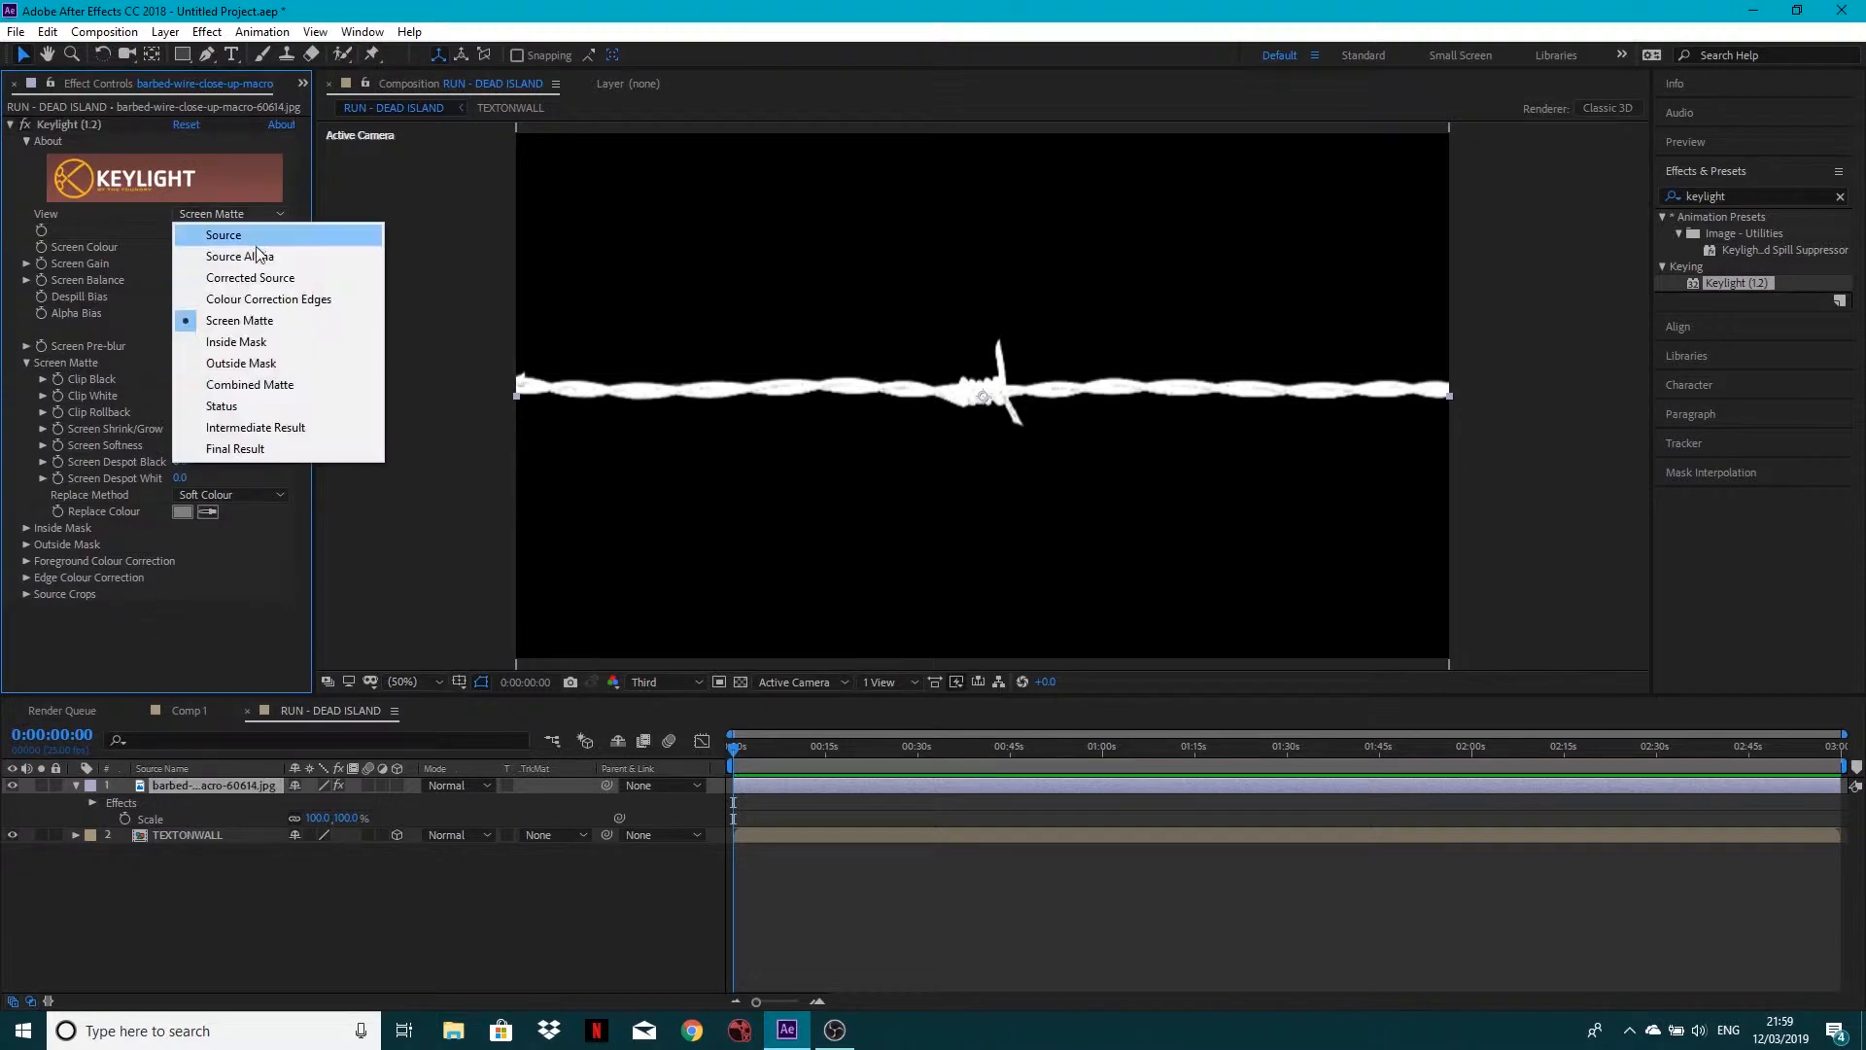
click(238, 448)
key(slash)
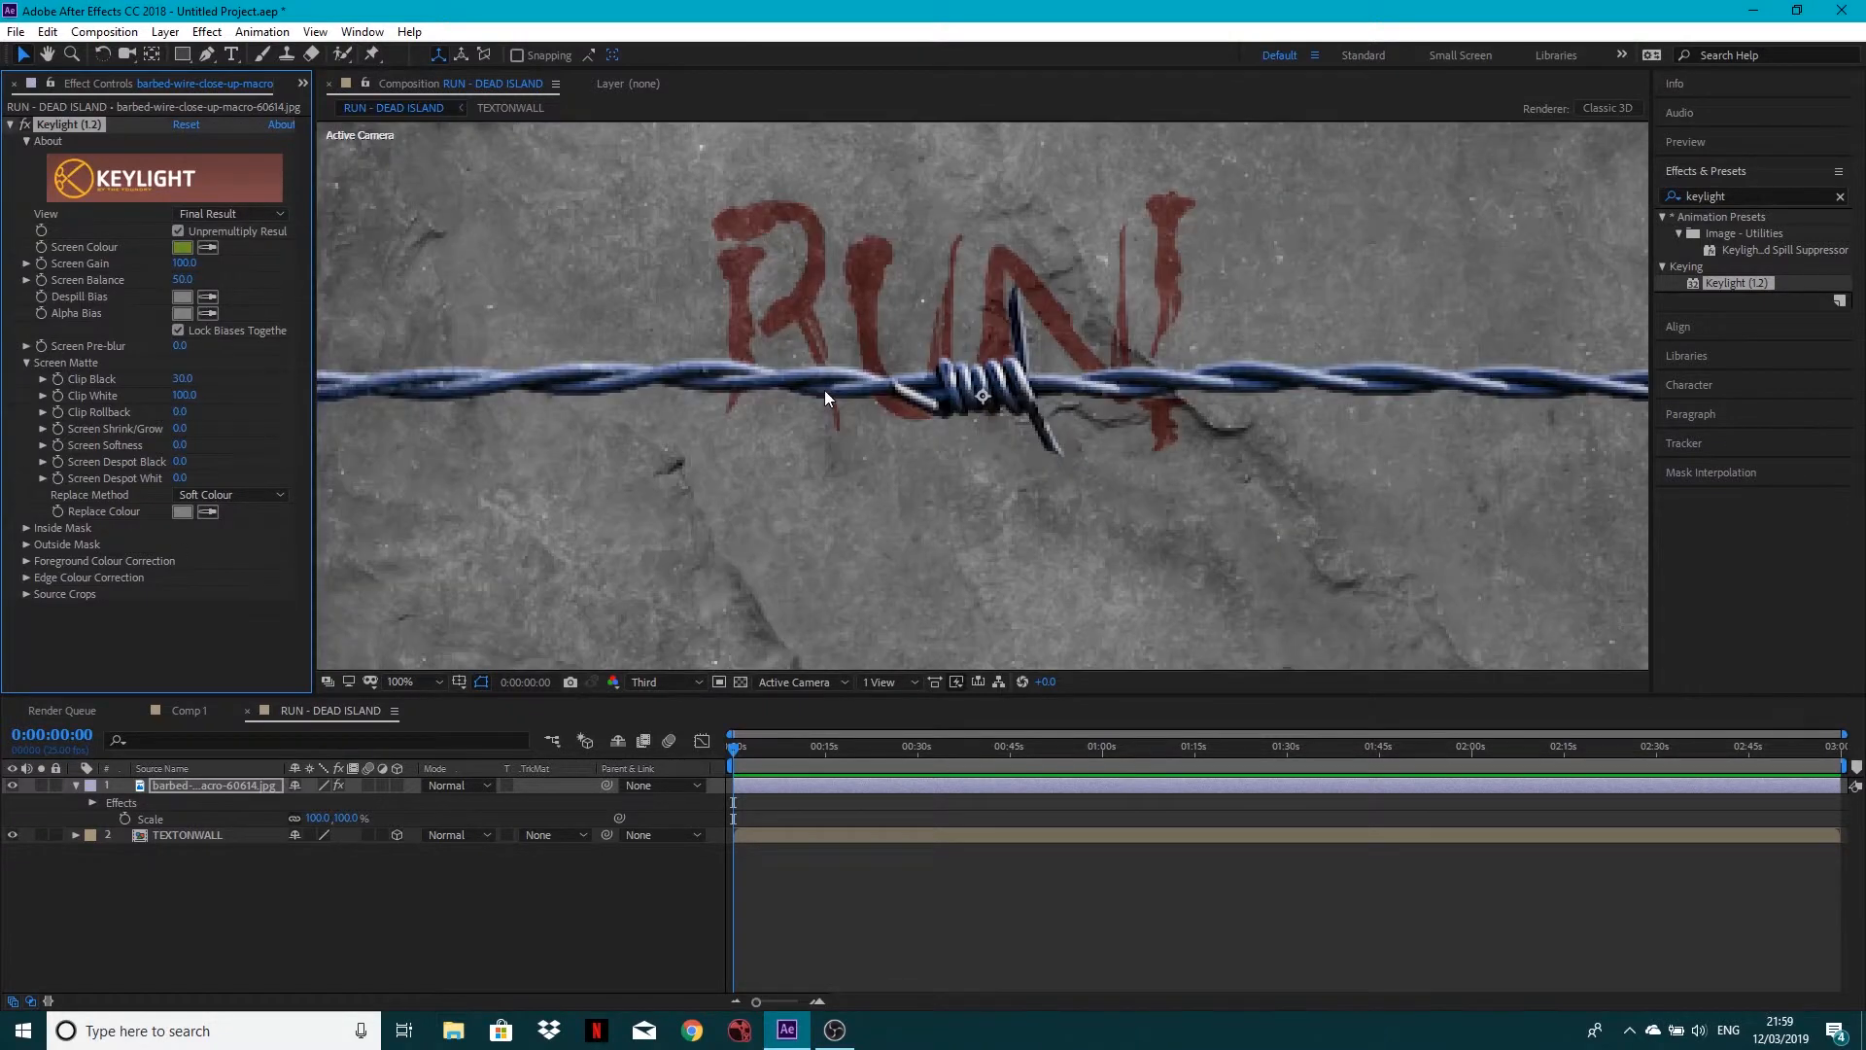
click(681, 680)
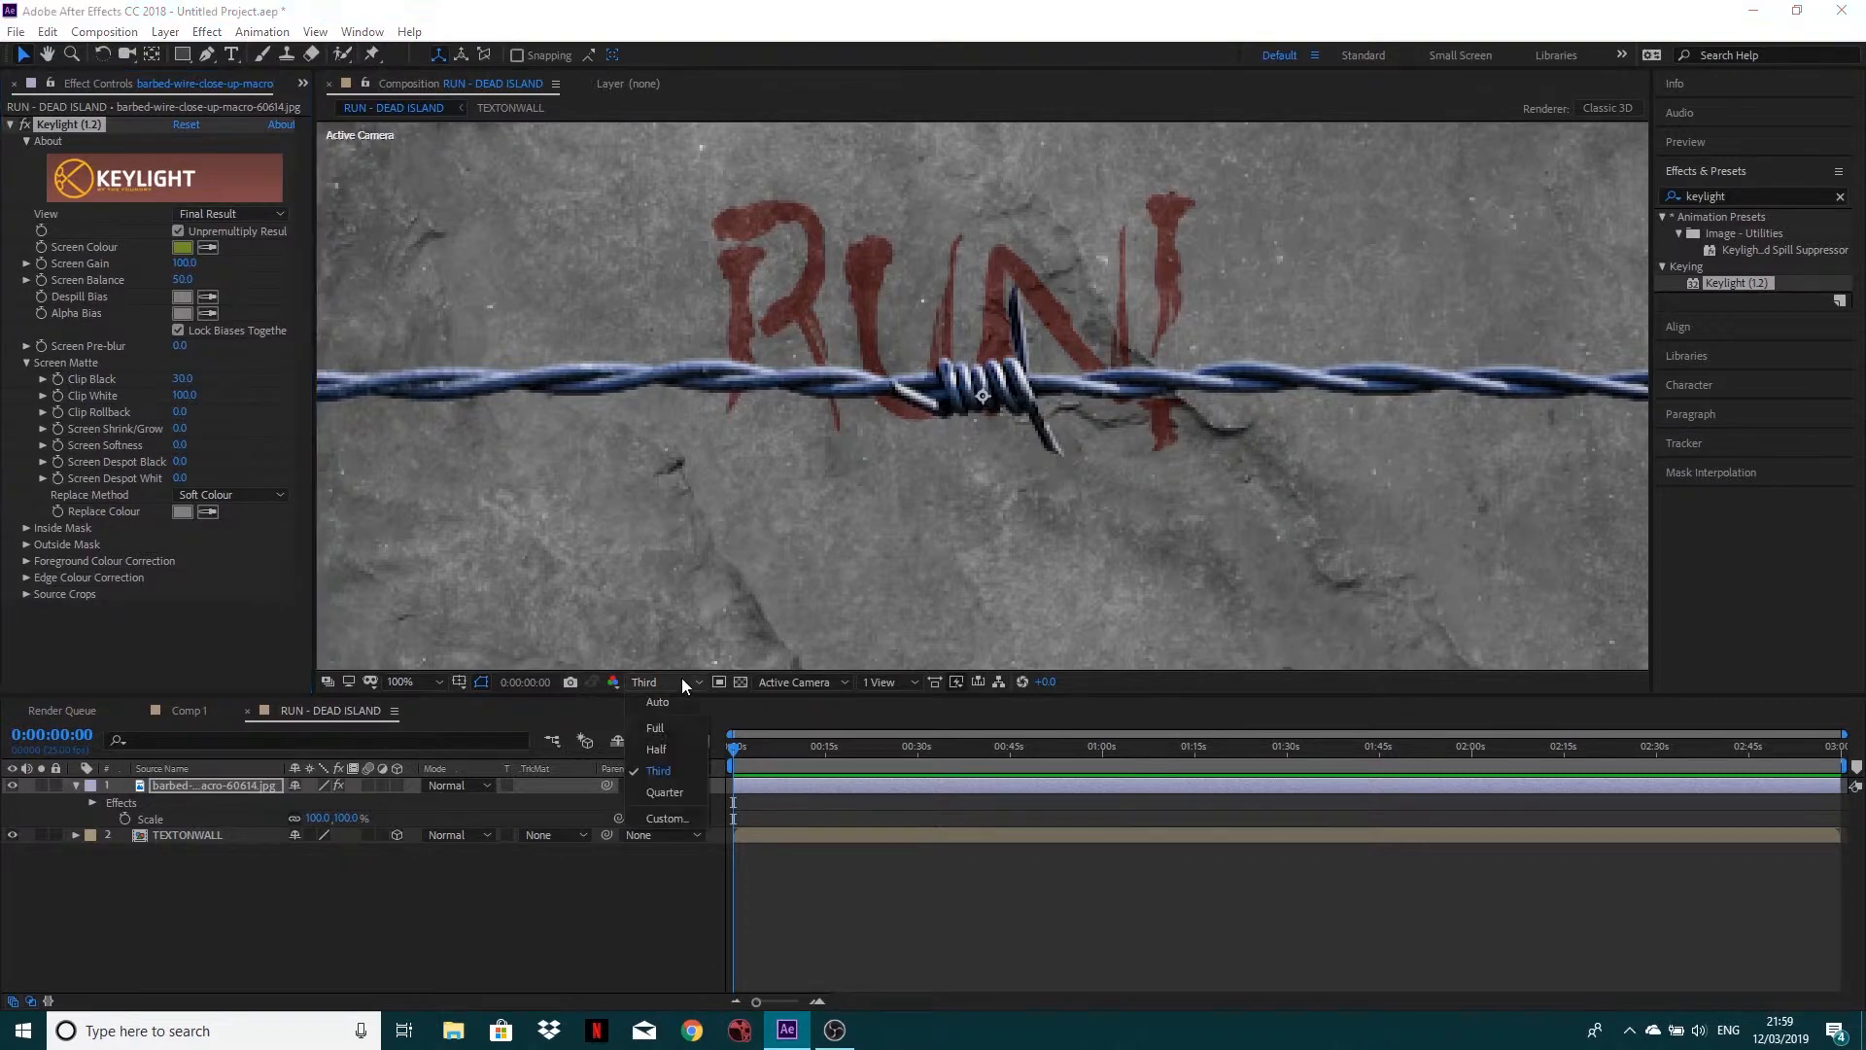
click(667, 745)
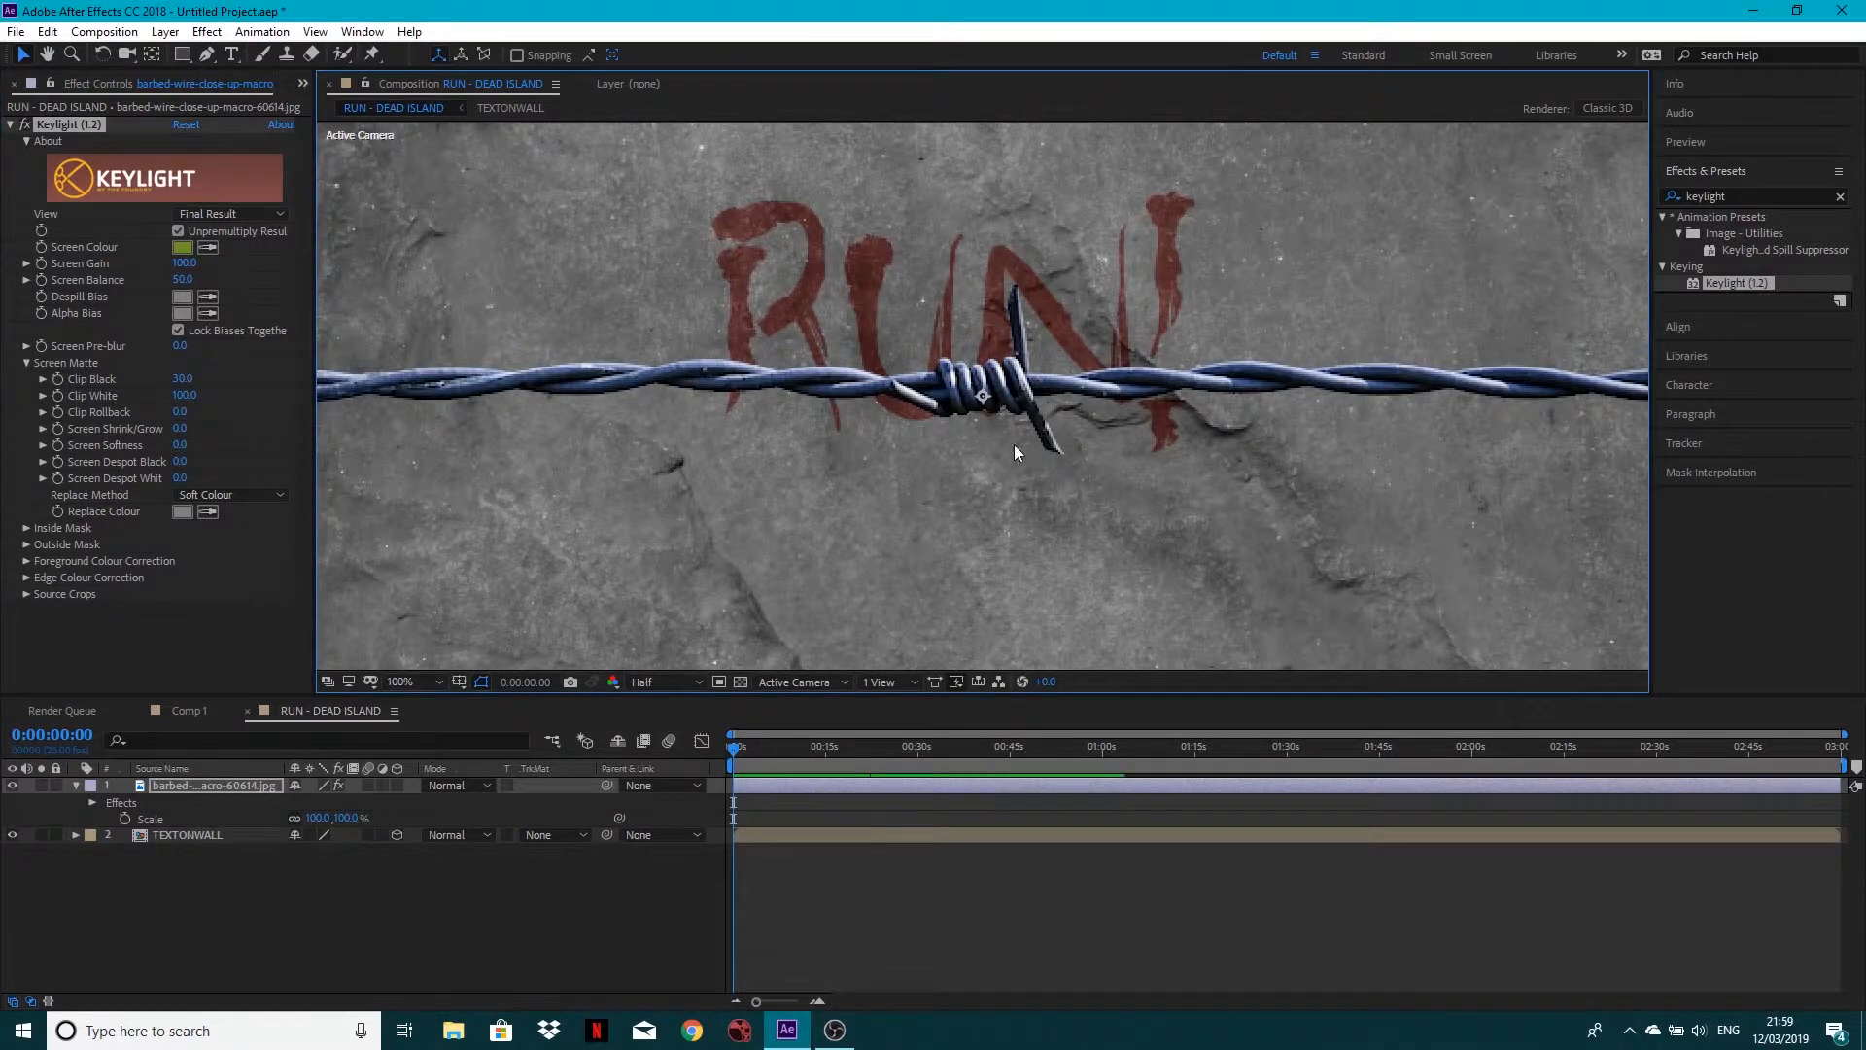
Set Keylight's Screen Shrink/Grow to -1 to tighten the barbed-wire matte
click(180, 428)
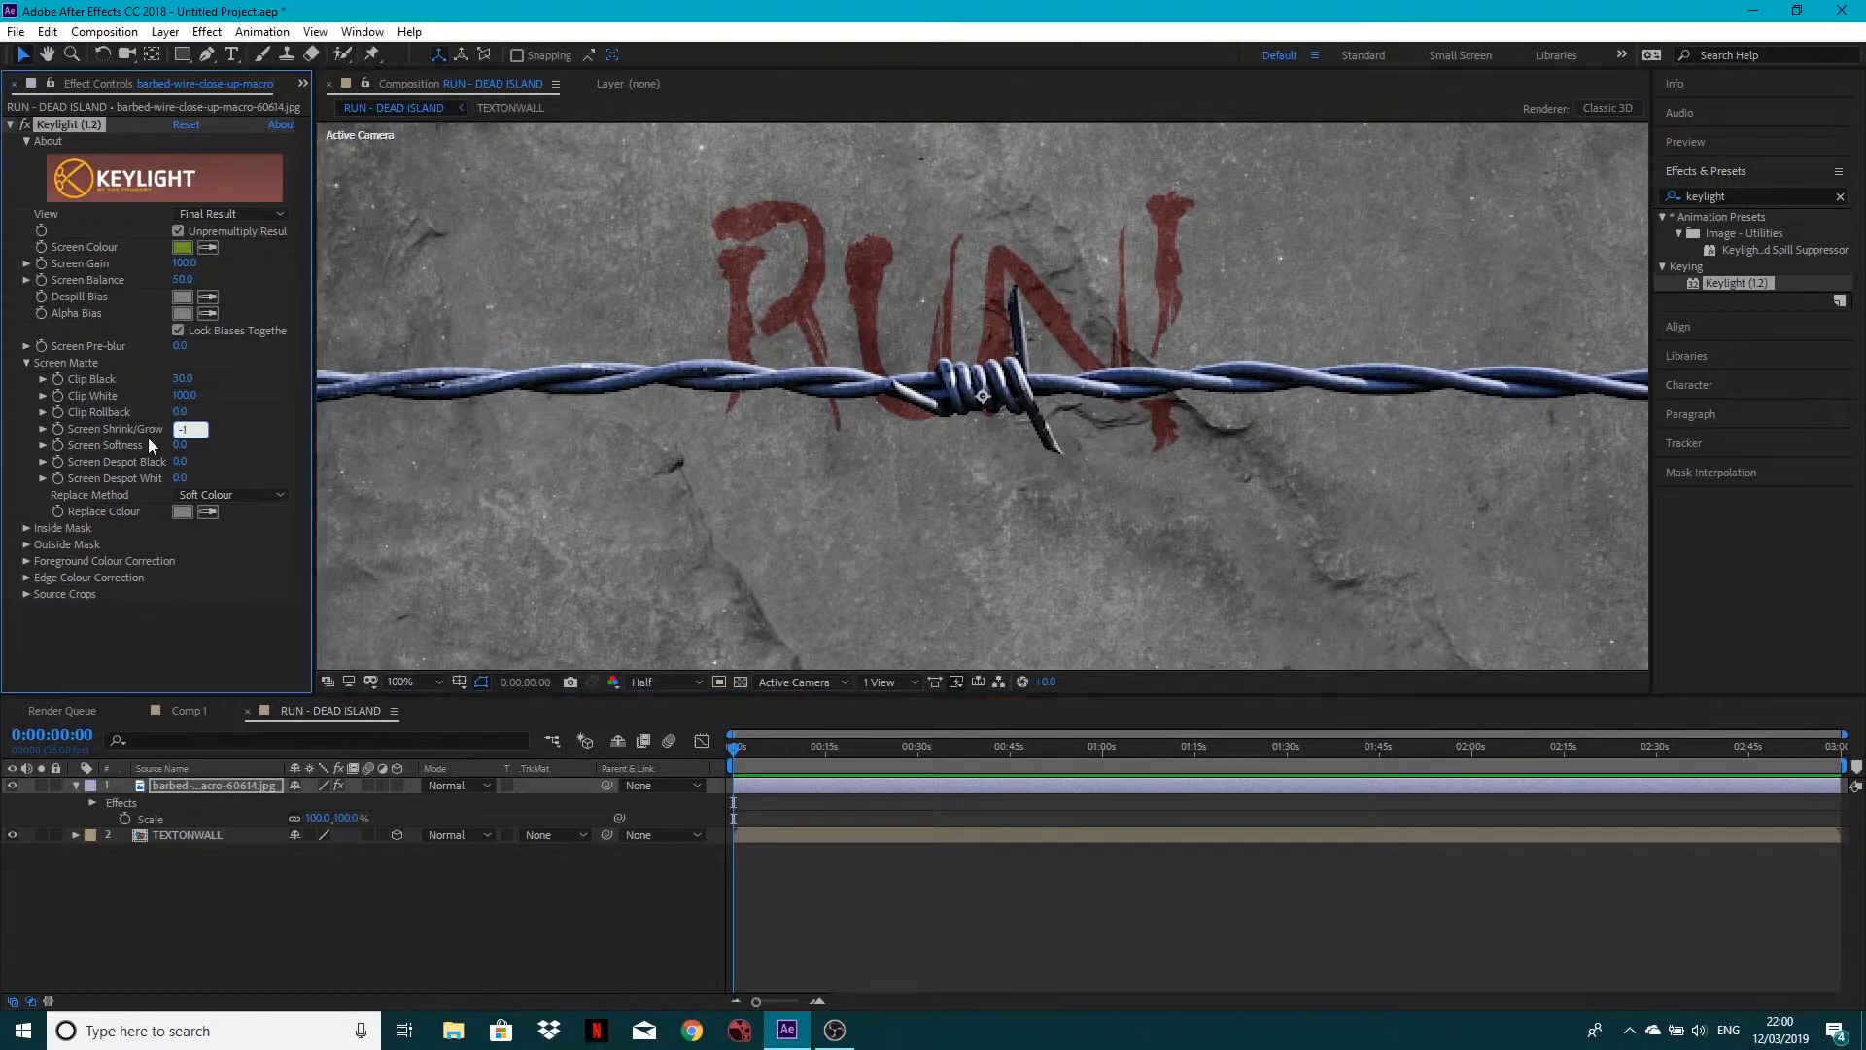
key(Return)
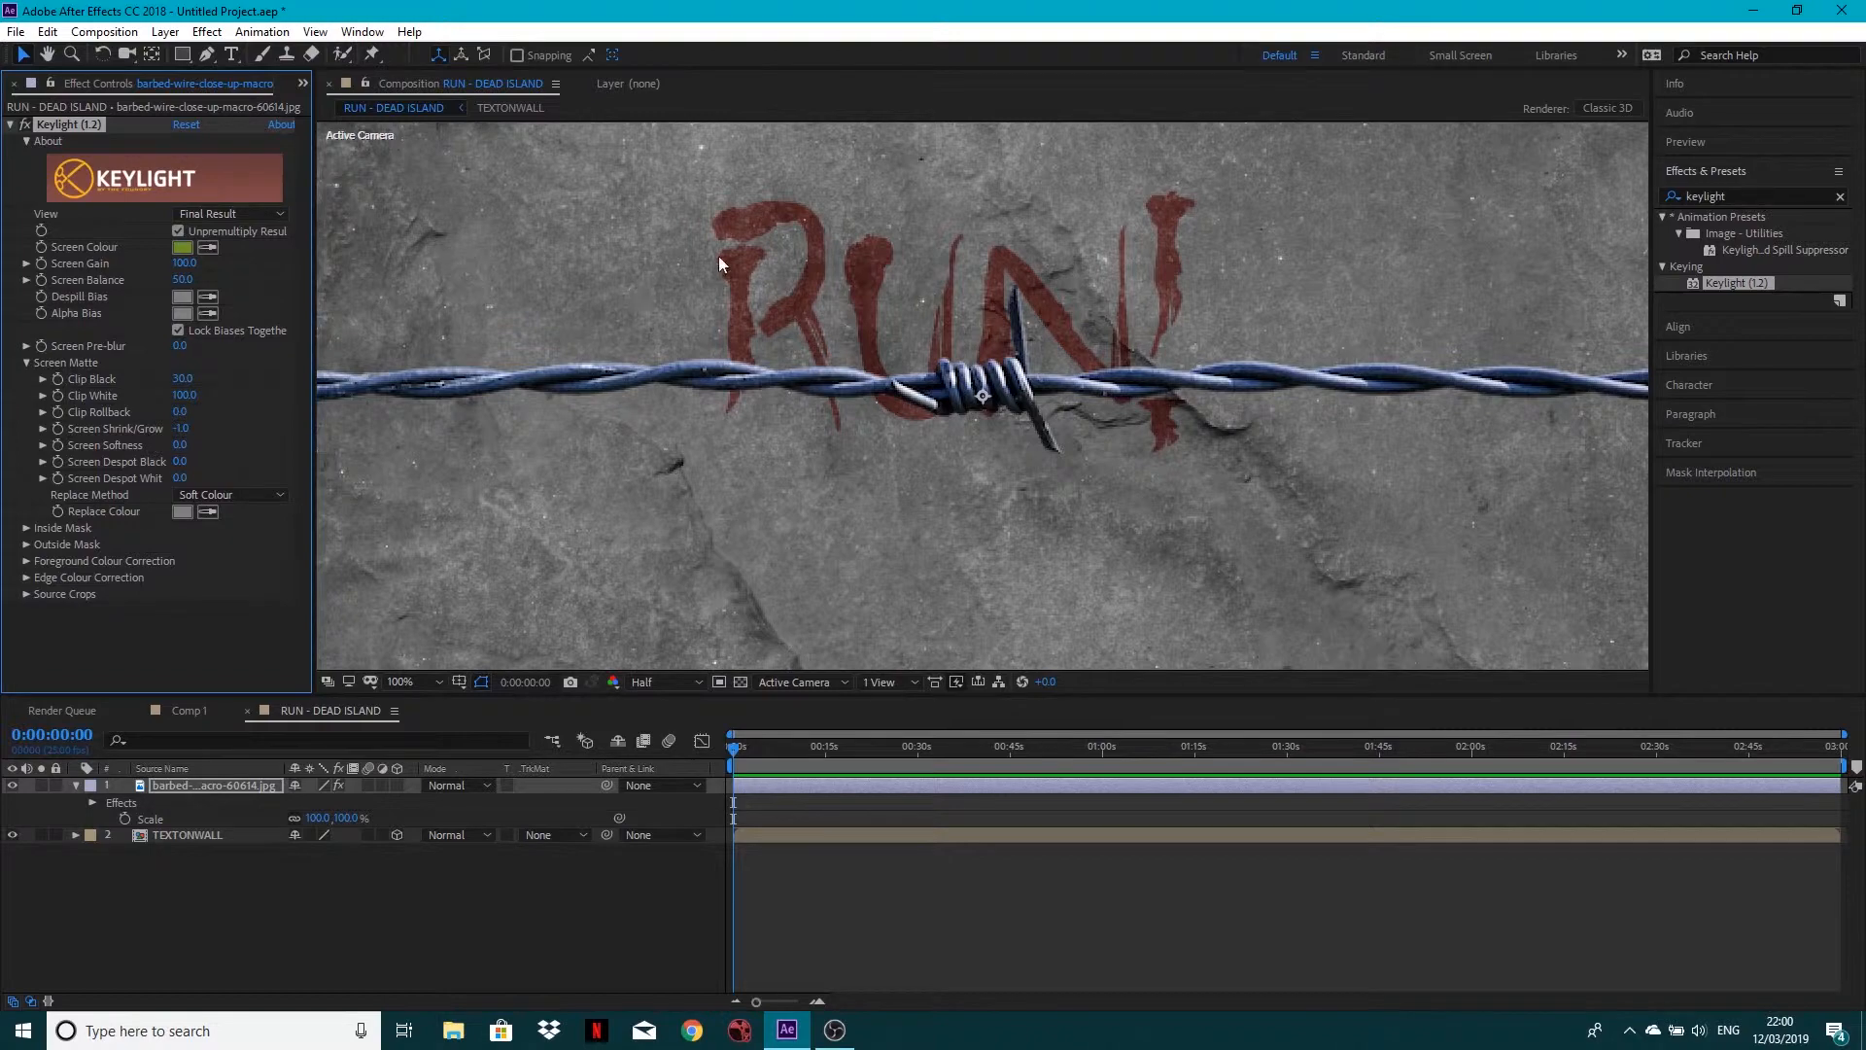
scroll(550, 315, down, 2)
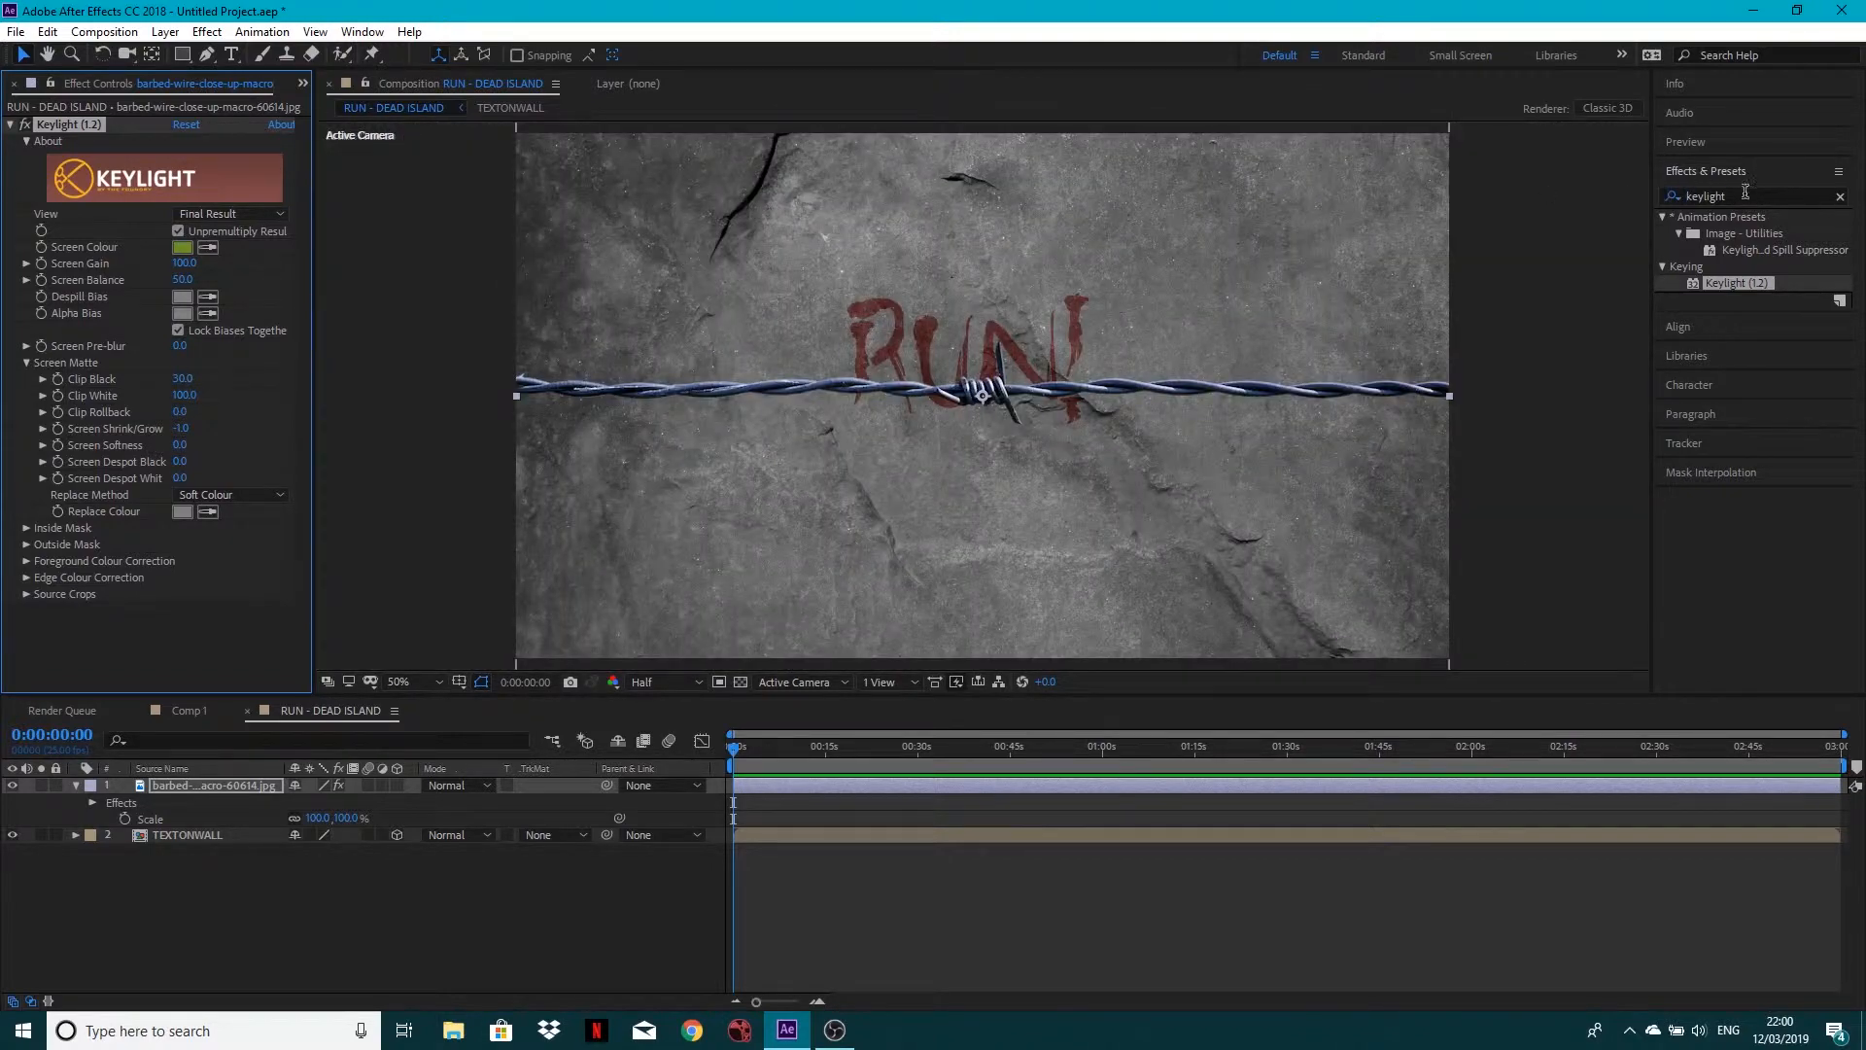
Find the Curves effect and apply it to the barbed-wire layer below Keylight
drag(1745, 196, 1664, 201)
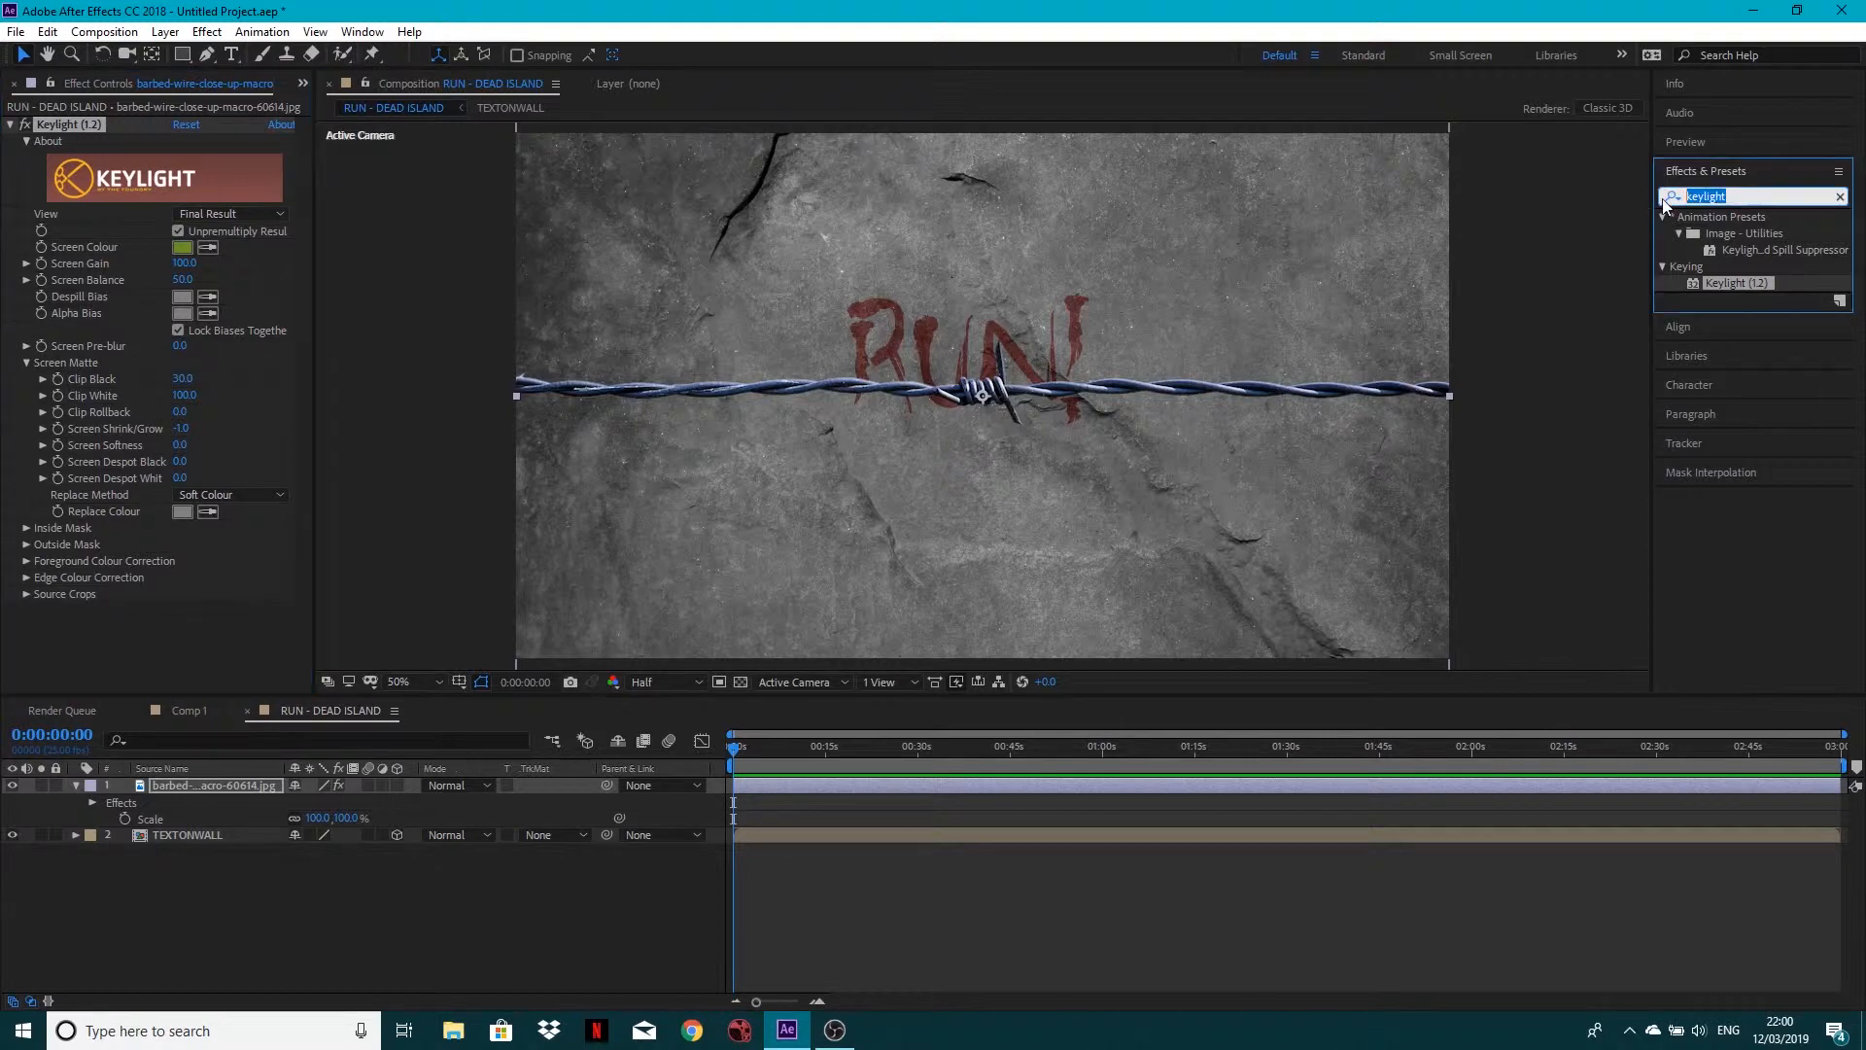
text(Curves)
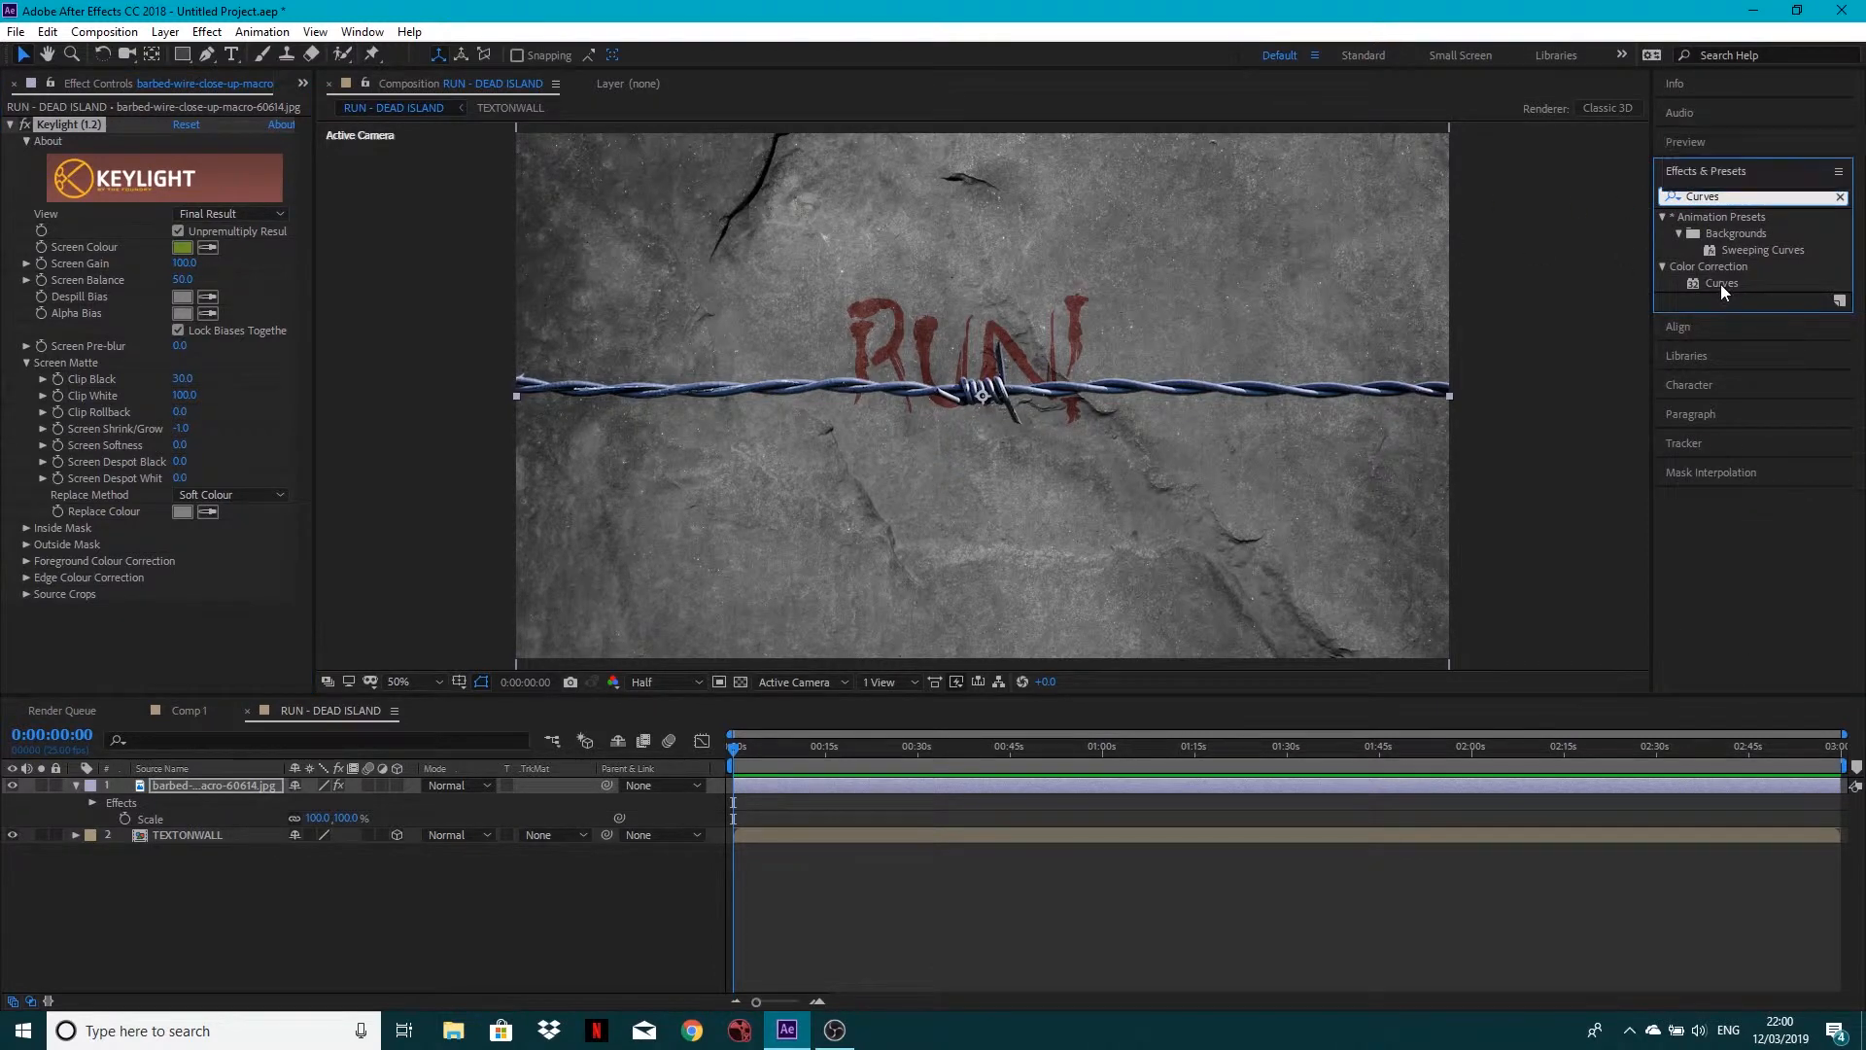
drag(1721, 284, 43, 645)
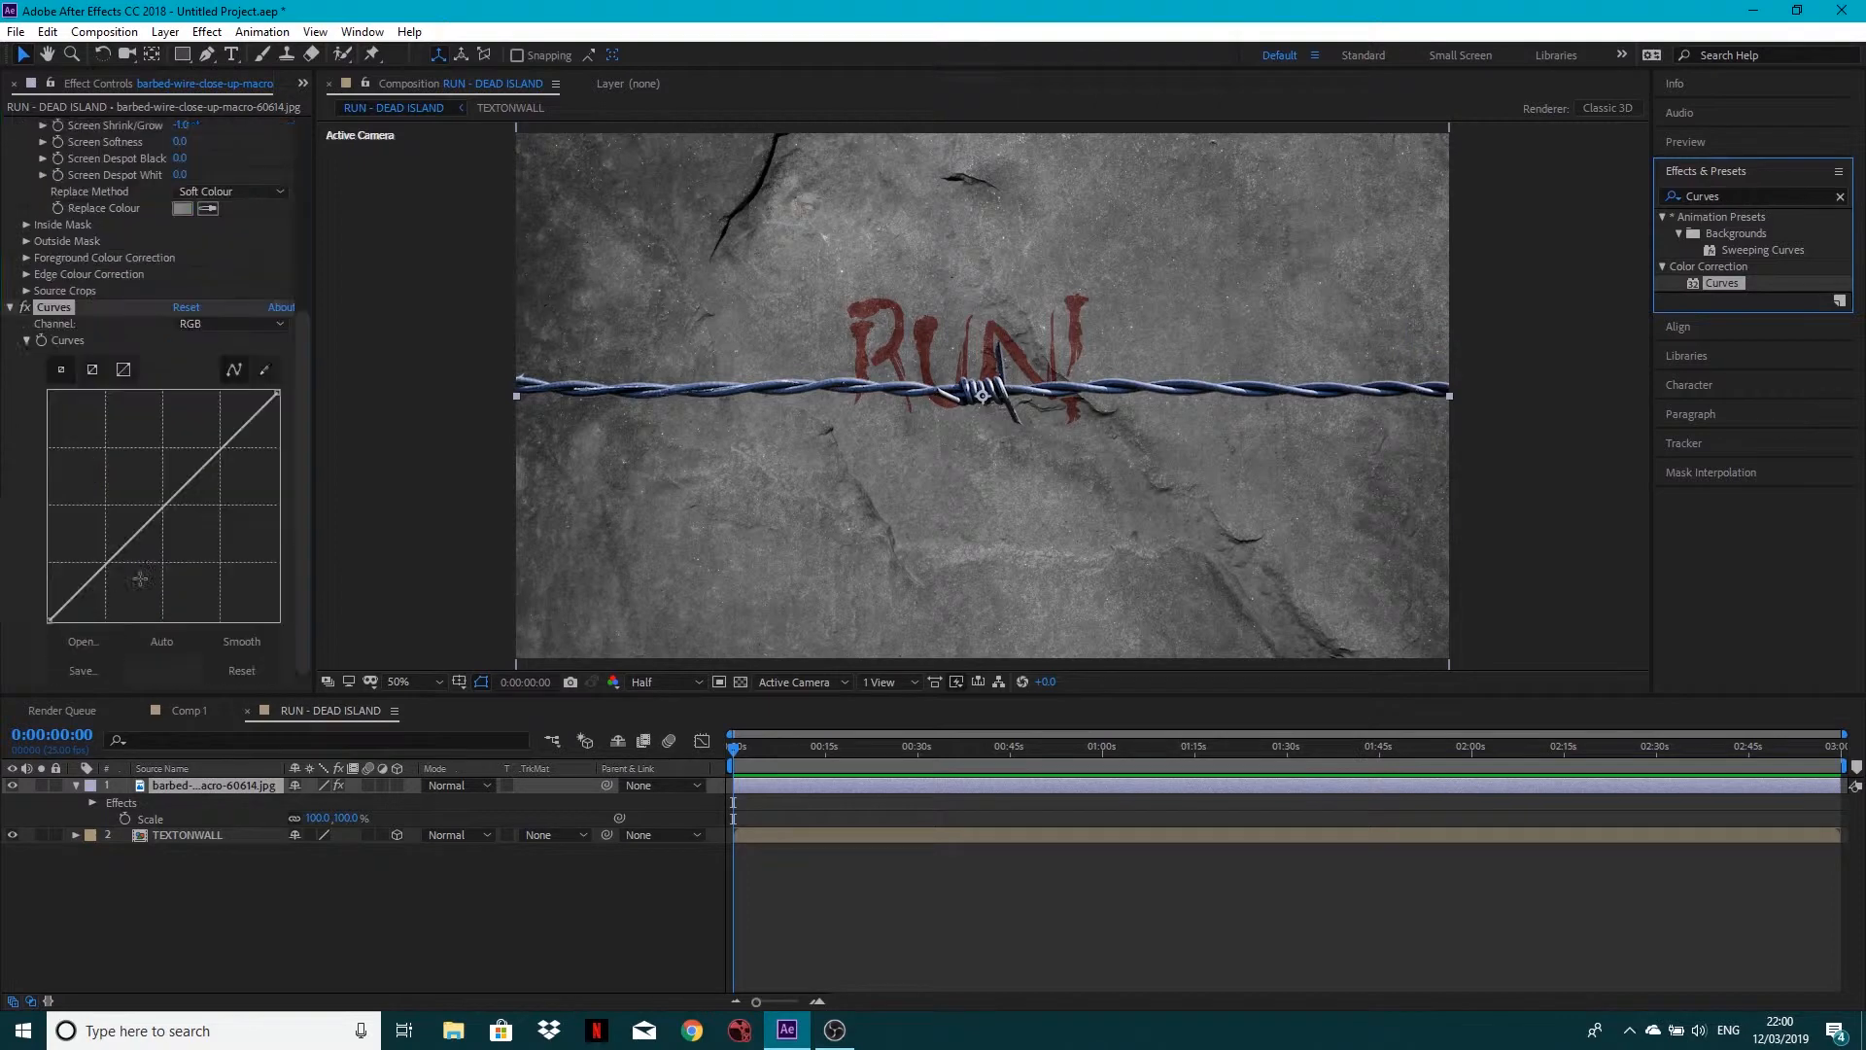
Lower the midpoint of the Blue channel curve slightly to reduce the wire's blue tint, and collapse both effects
click(216, 329)
click(209, 405)
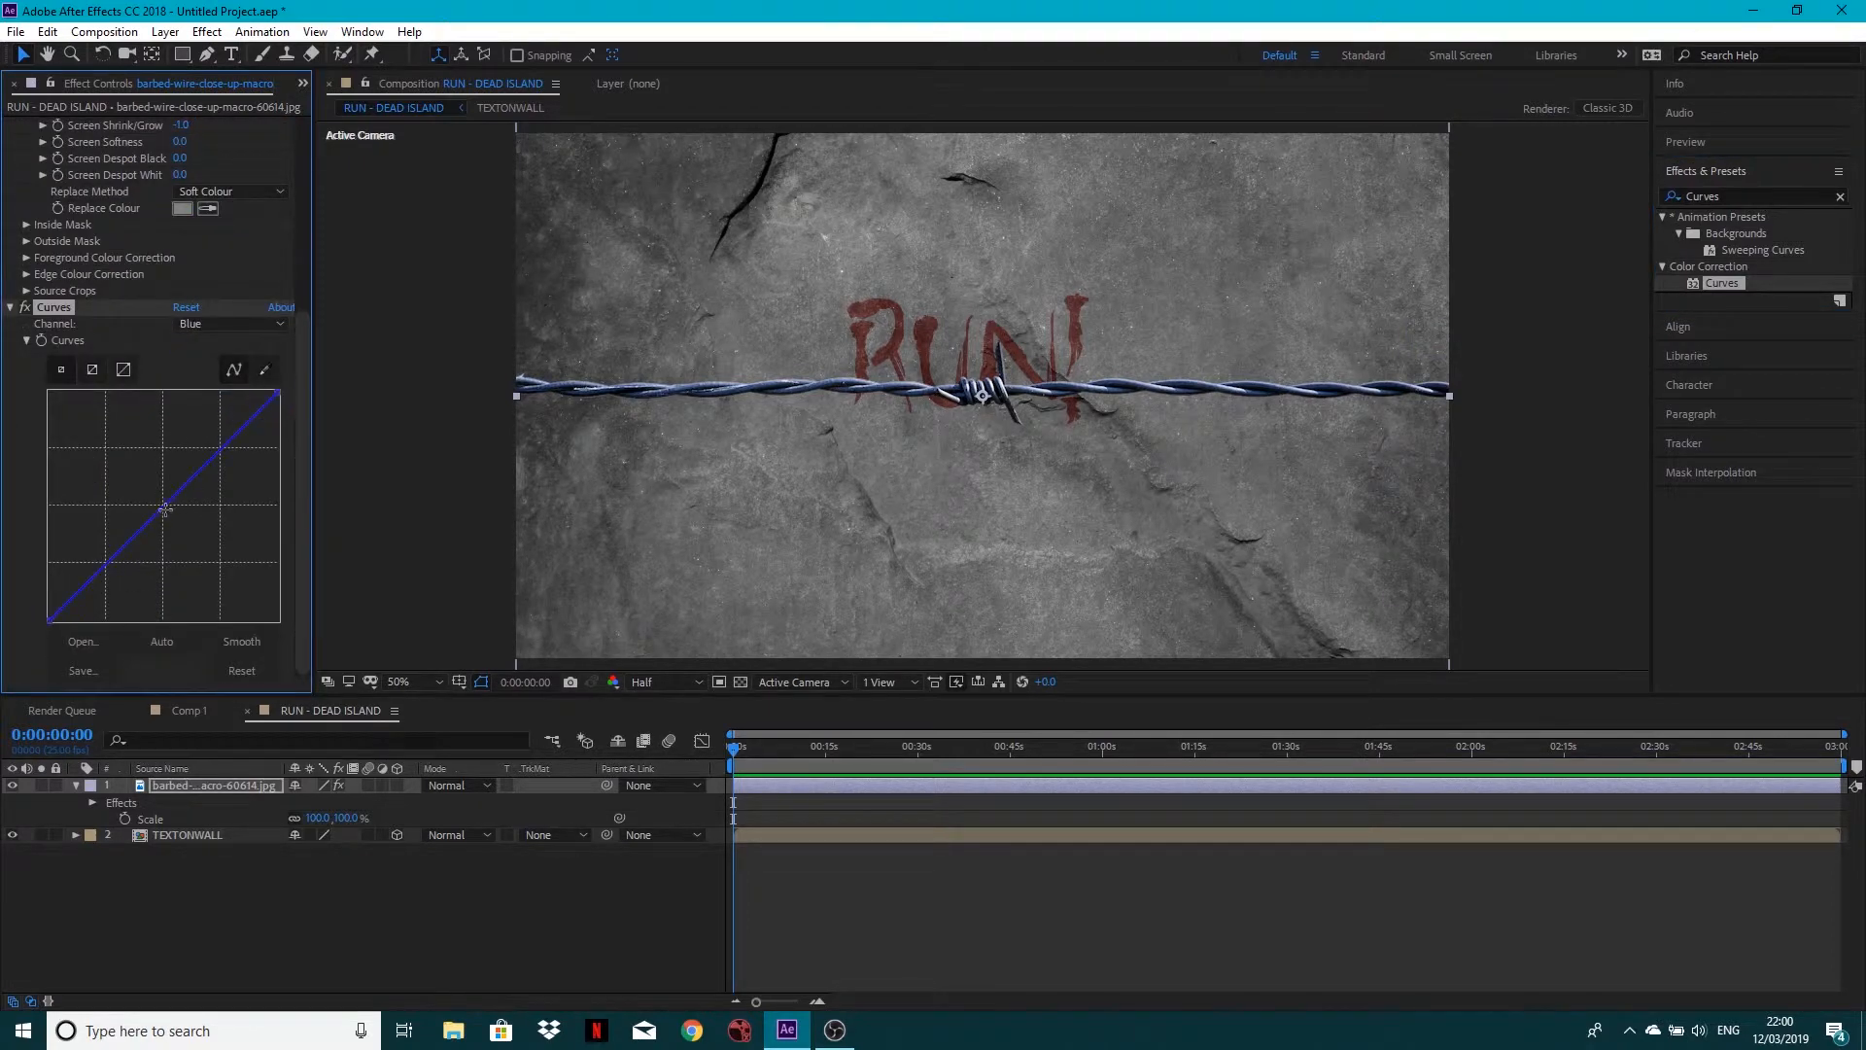
drag(165, 509, 172, 526)
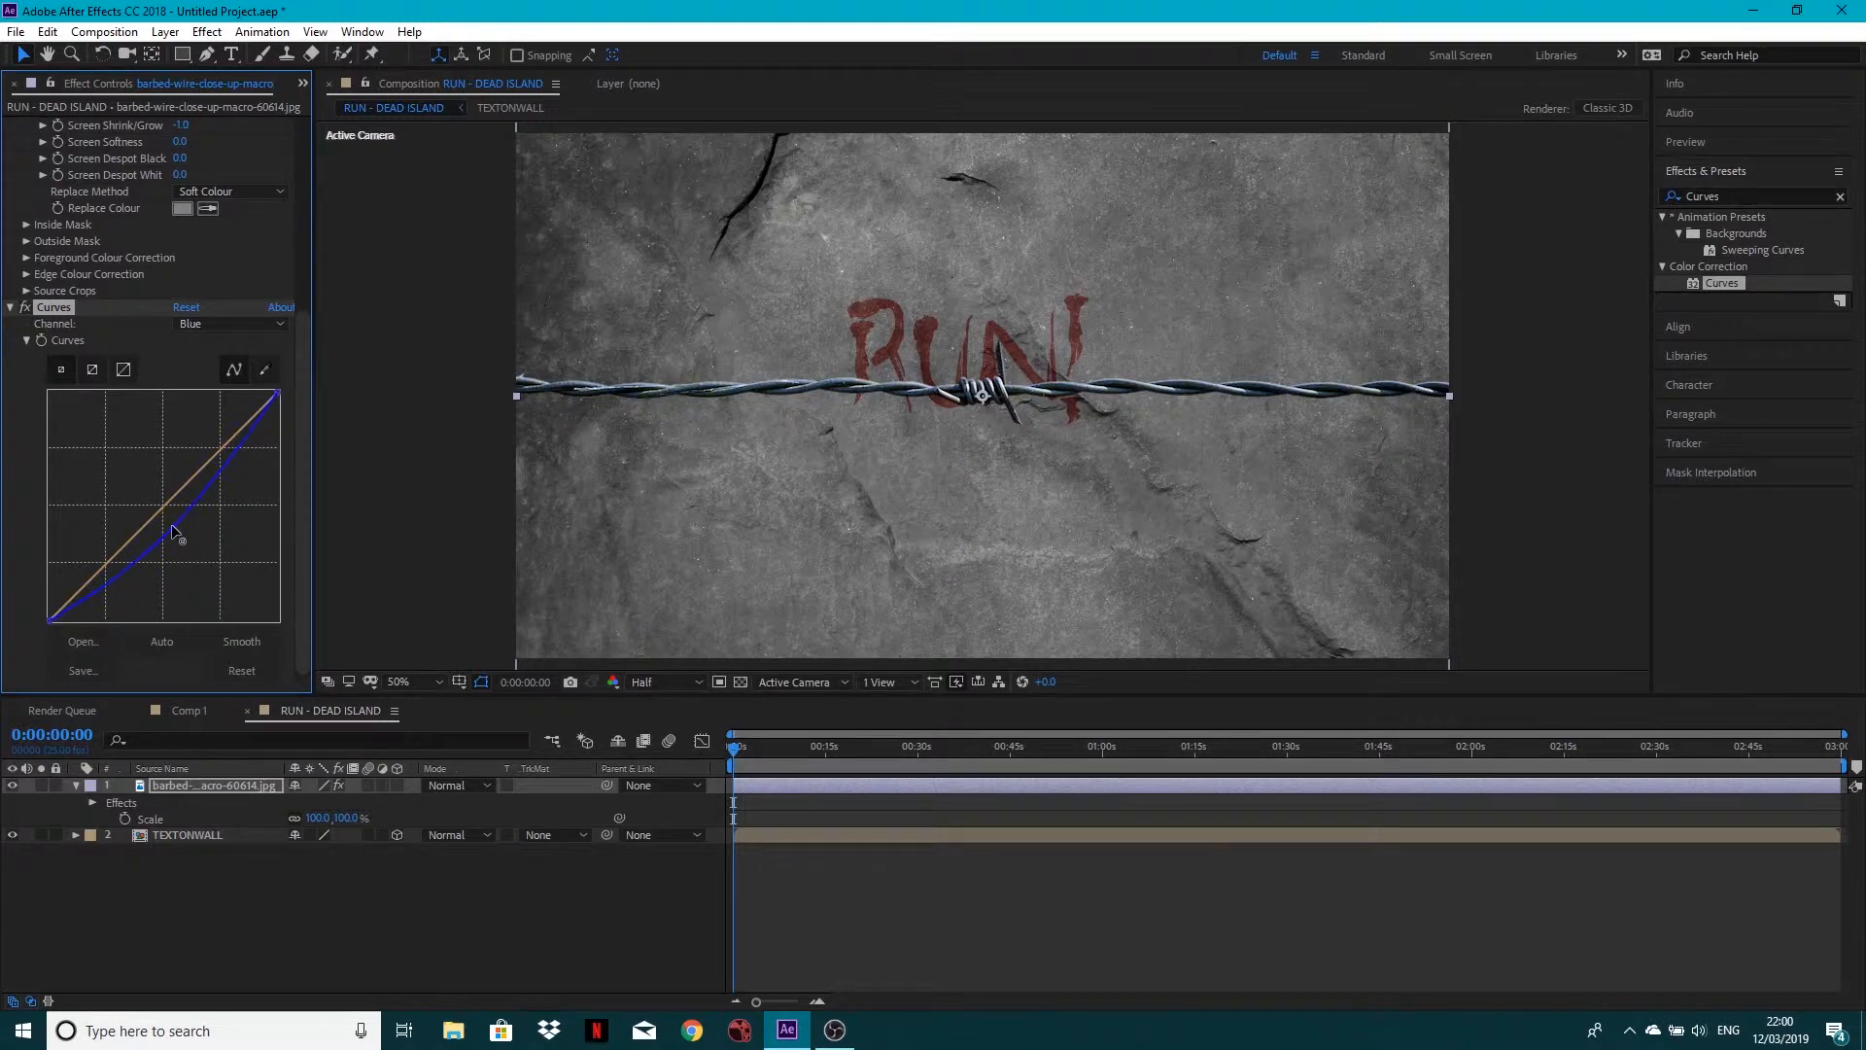
click(11, 308)
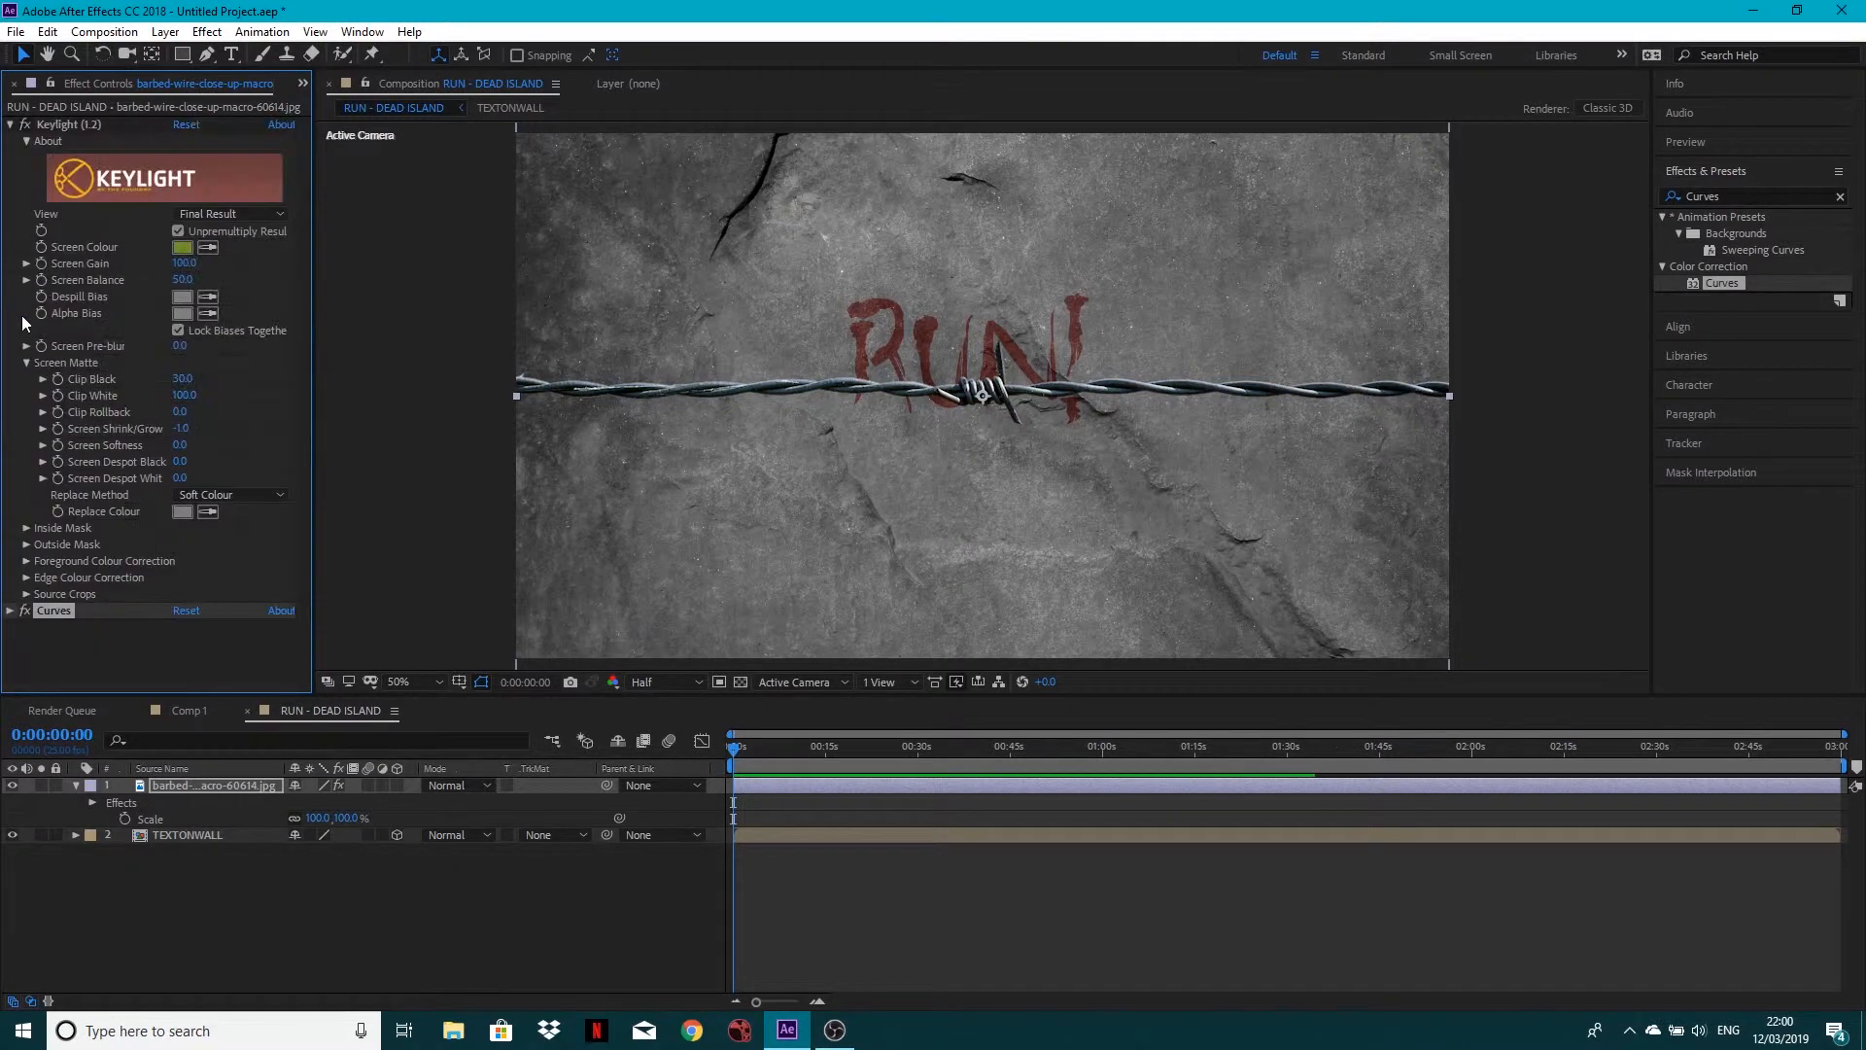
click(9, 124)
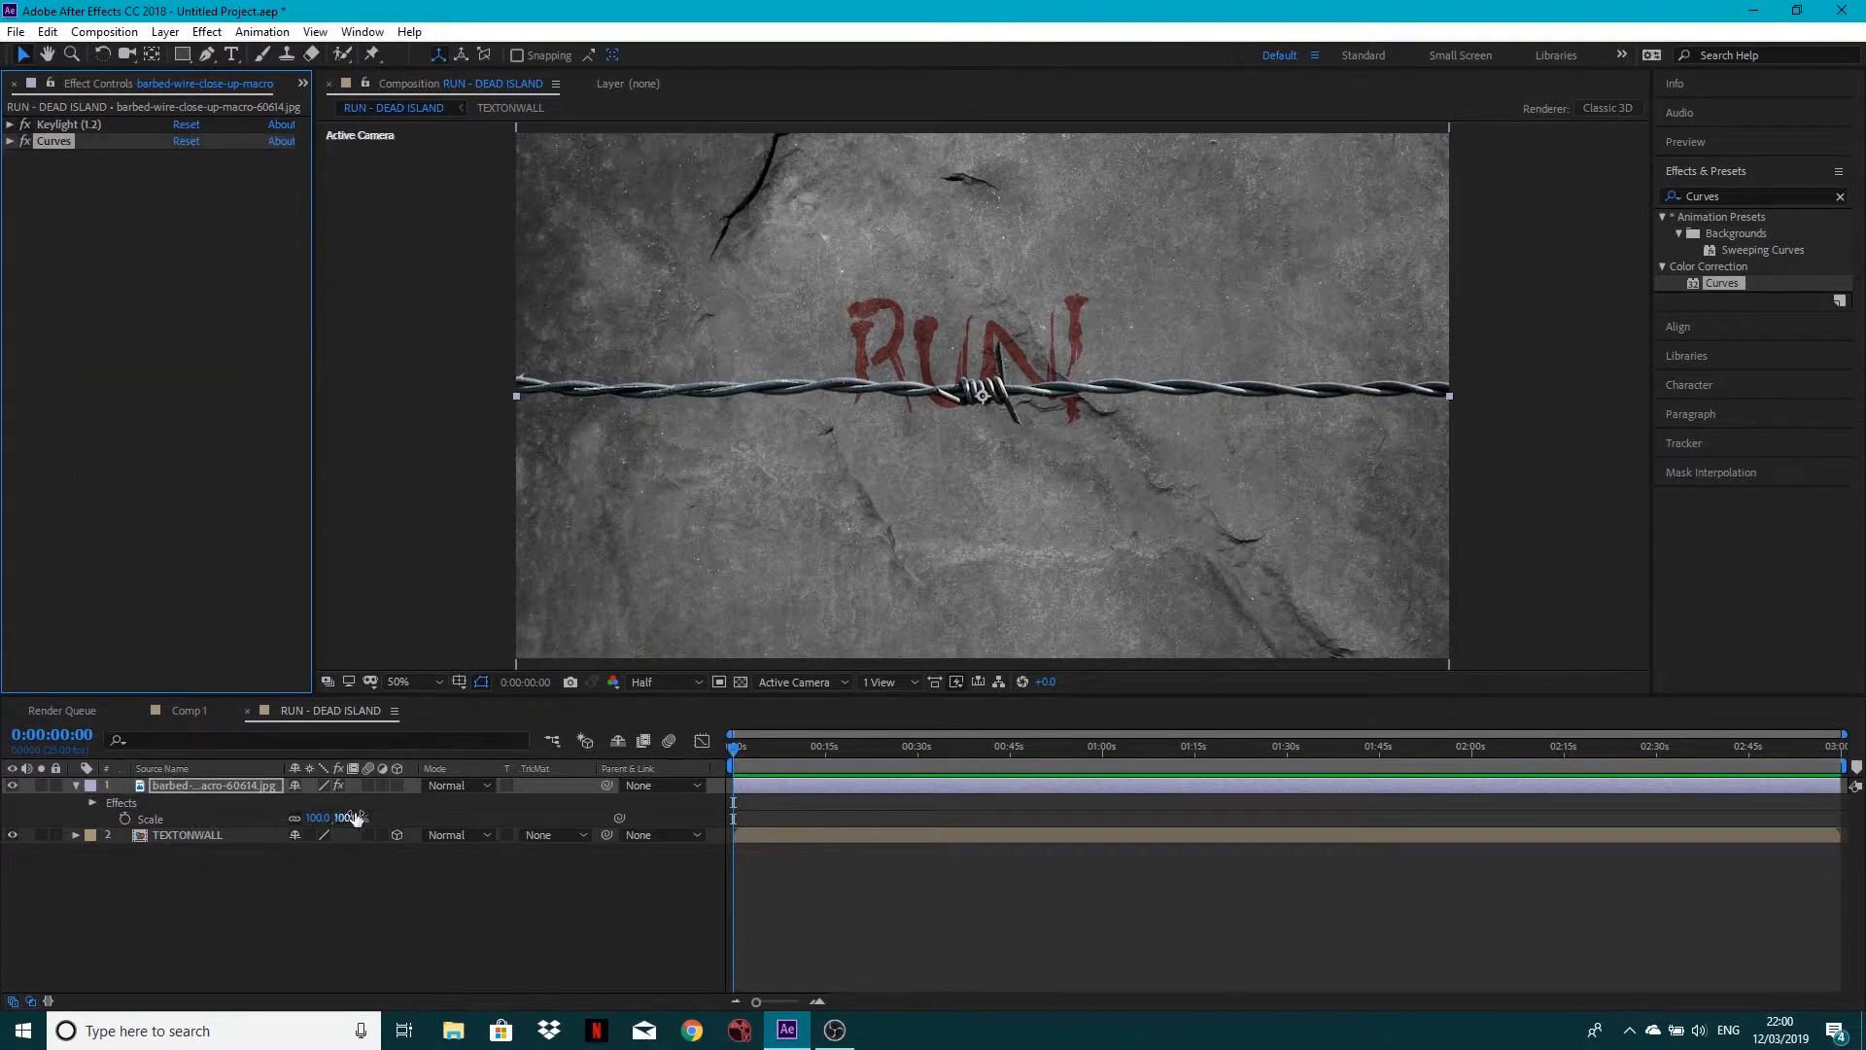
Rotate the barbed-wire layer to 90° and move it to the right of the RUN! text
key(r)
drag(312, 803, 325, 803)
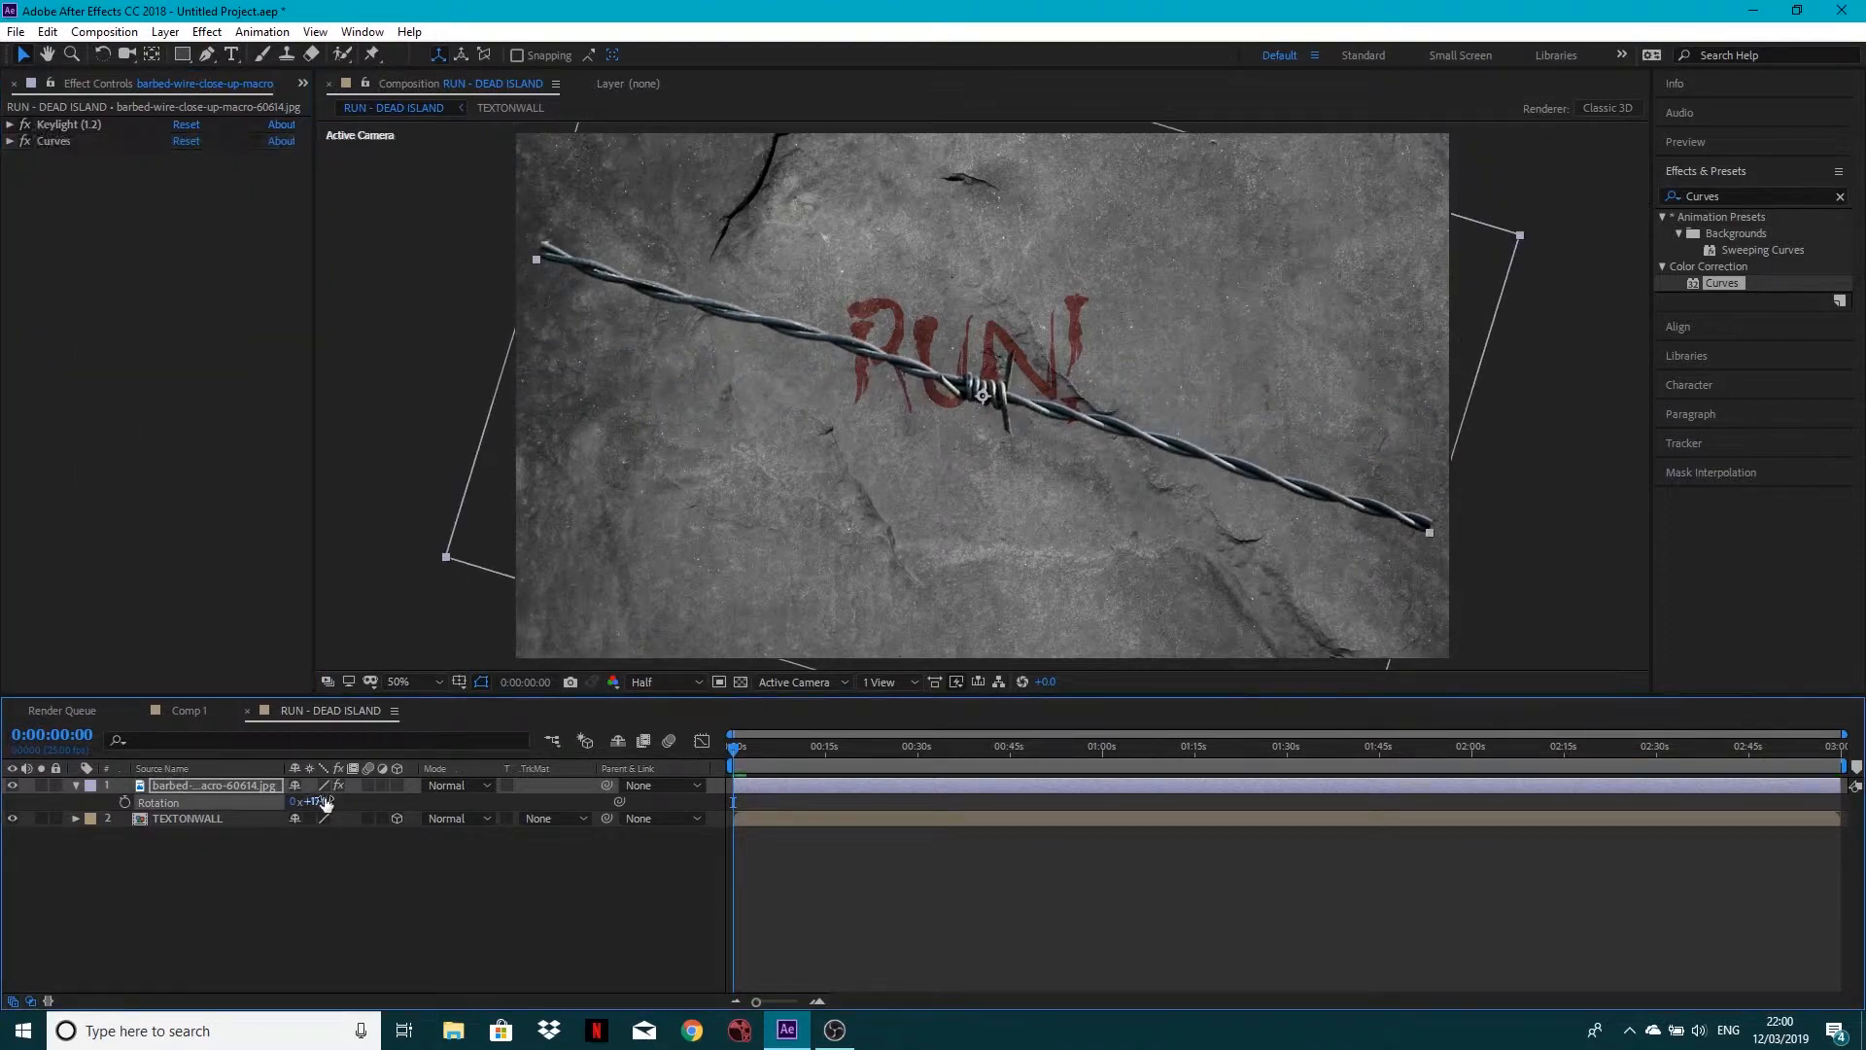
click(319, 801)
text(90)
key(Return)
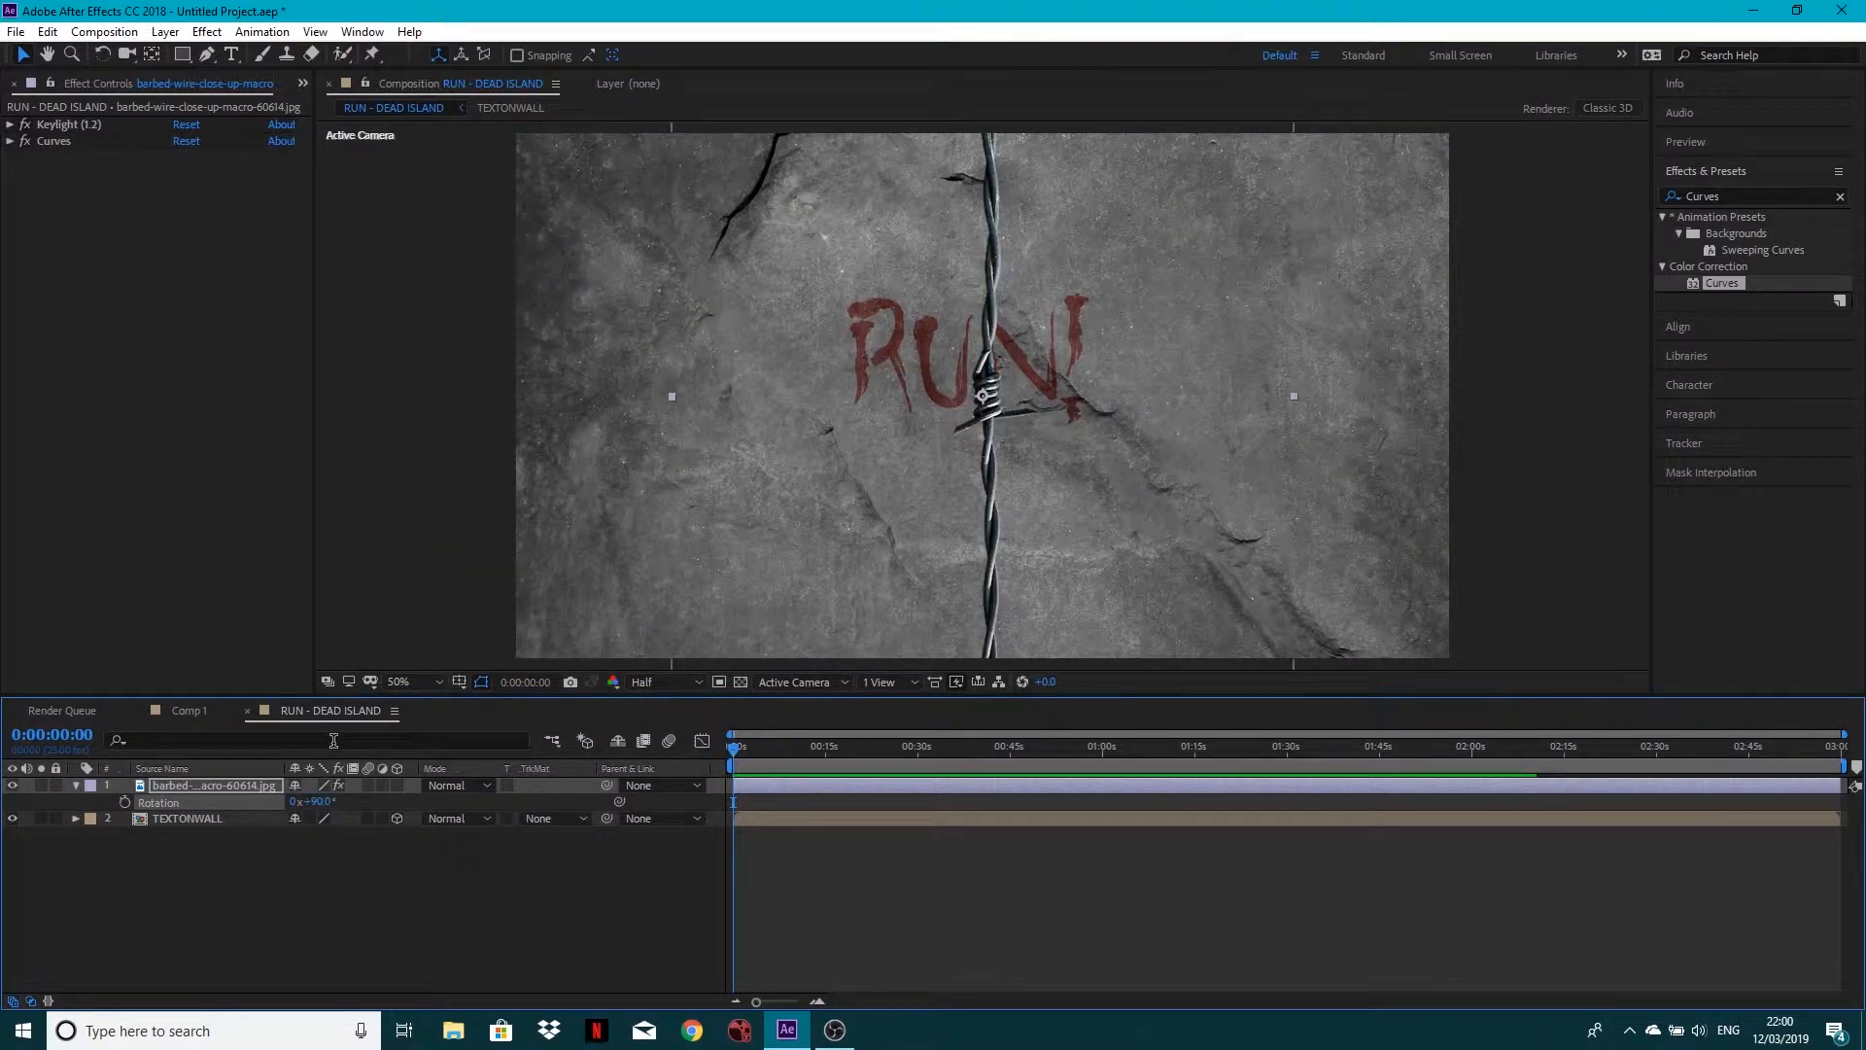
drag(988, 457, 1227, 460)
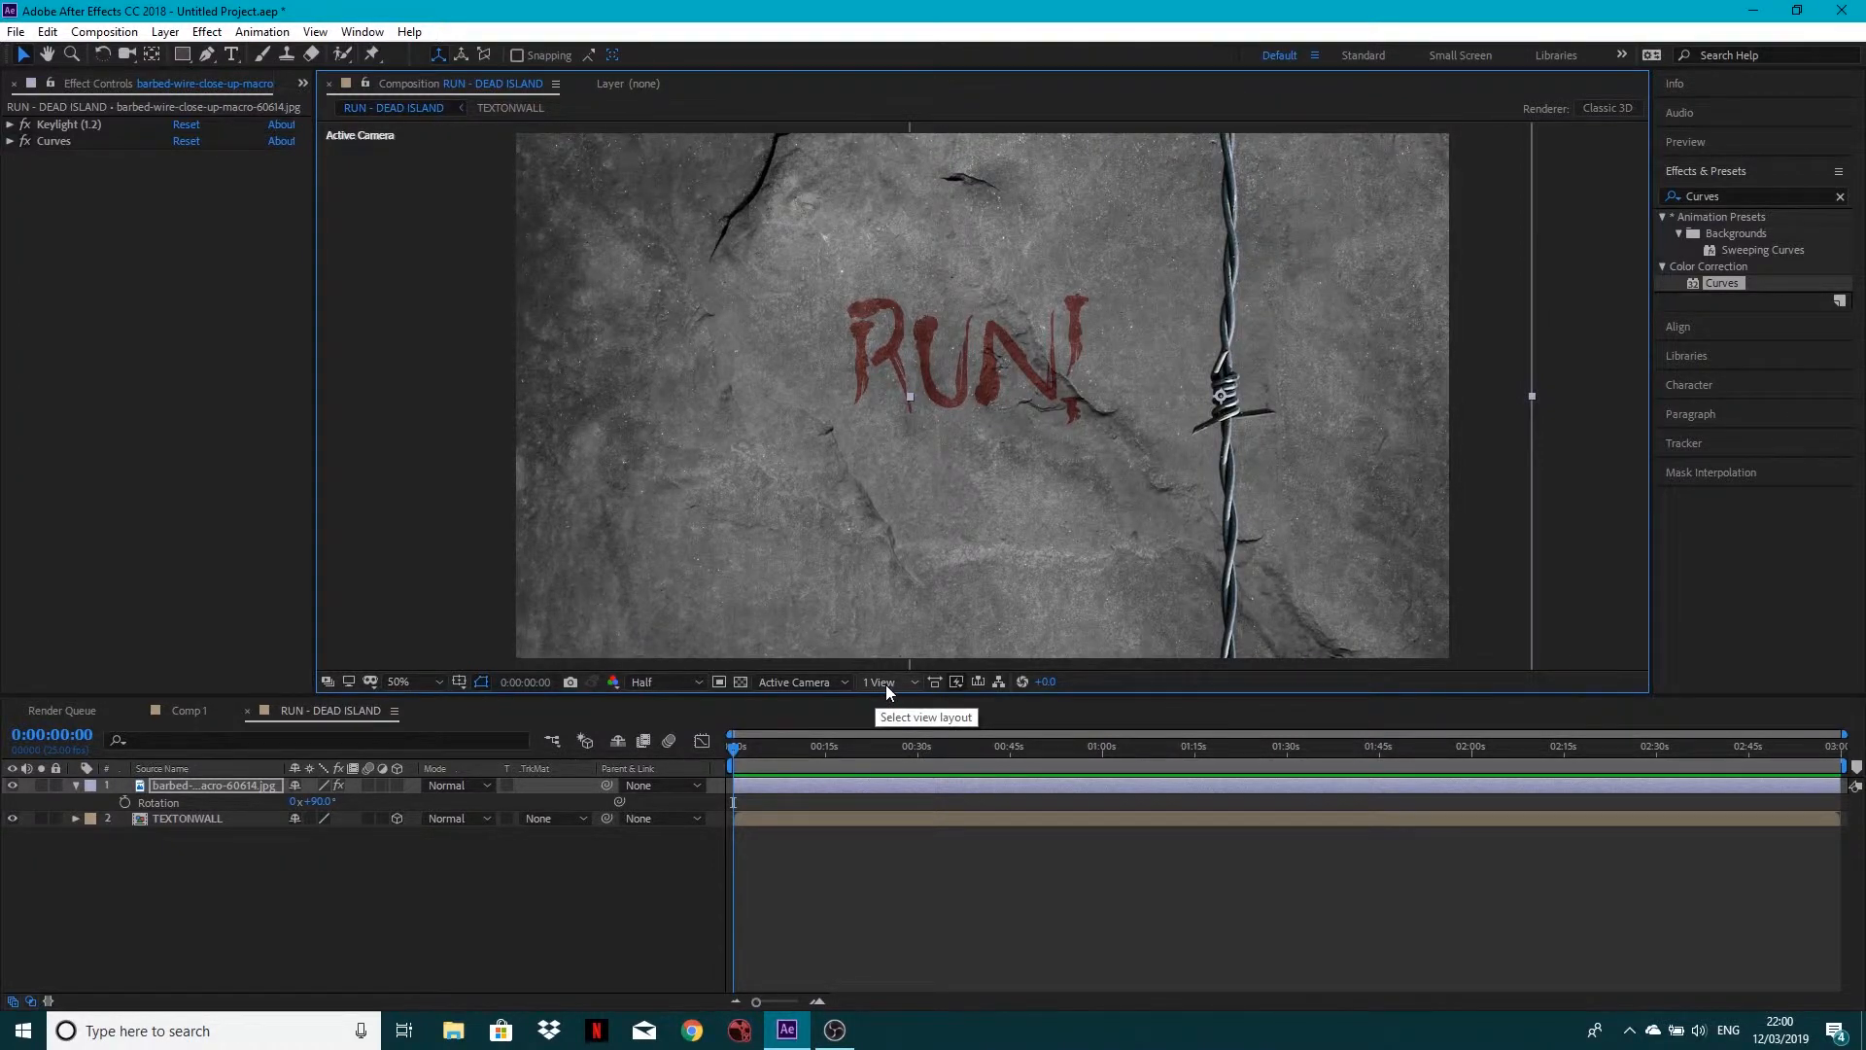
Show the composition in a two-view layout and make the barbed-wire layer 3D
click(885, 684)
click(905, 725)
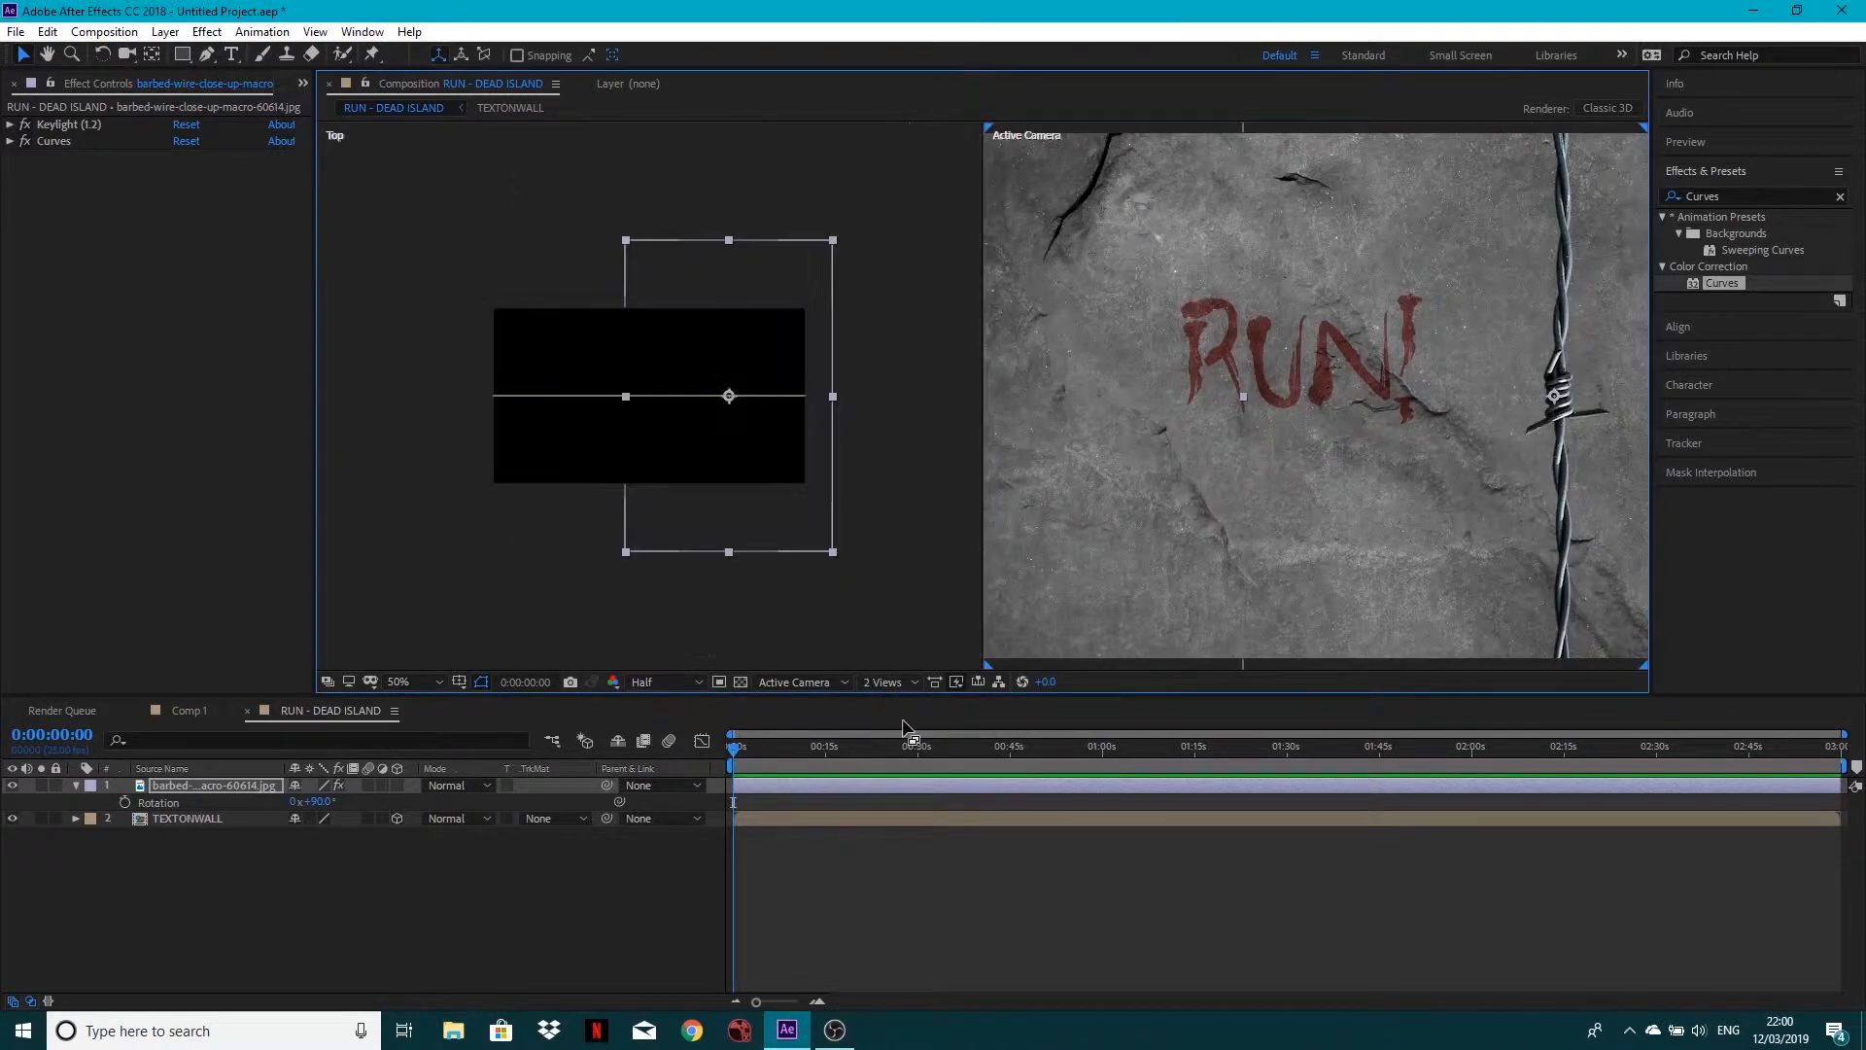
click(396, 785)
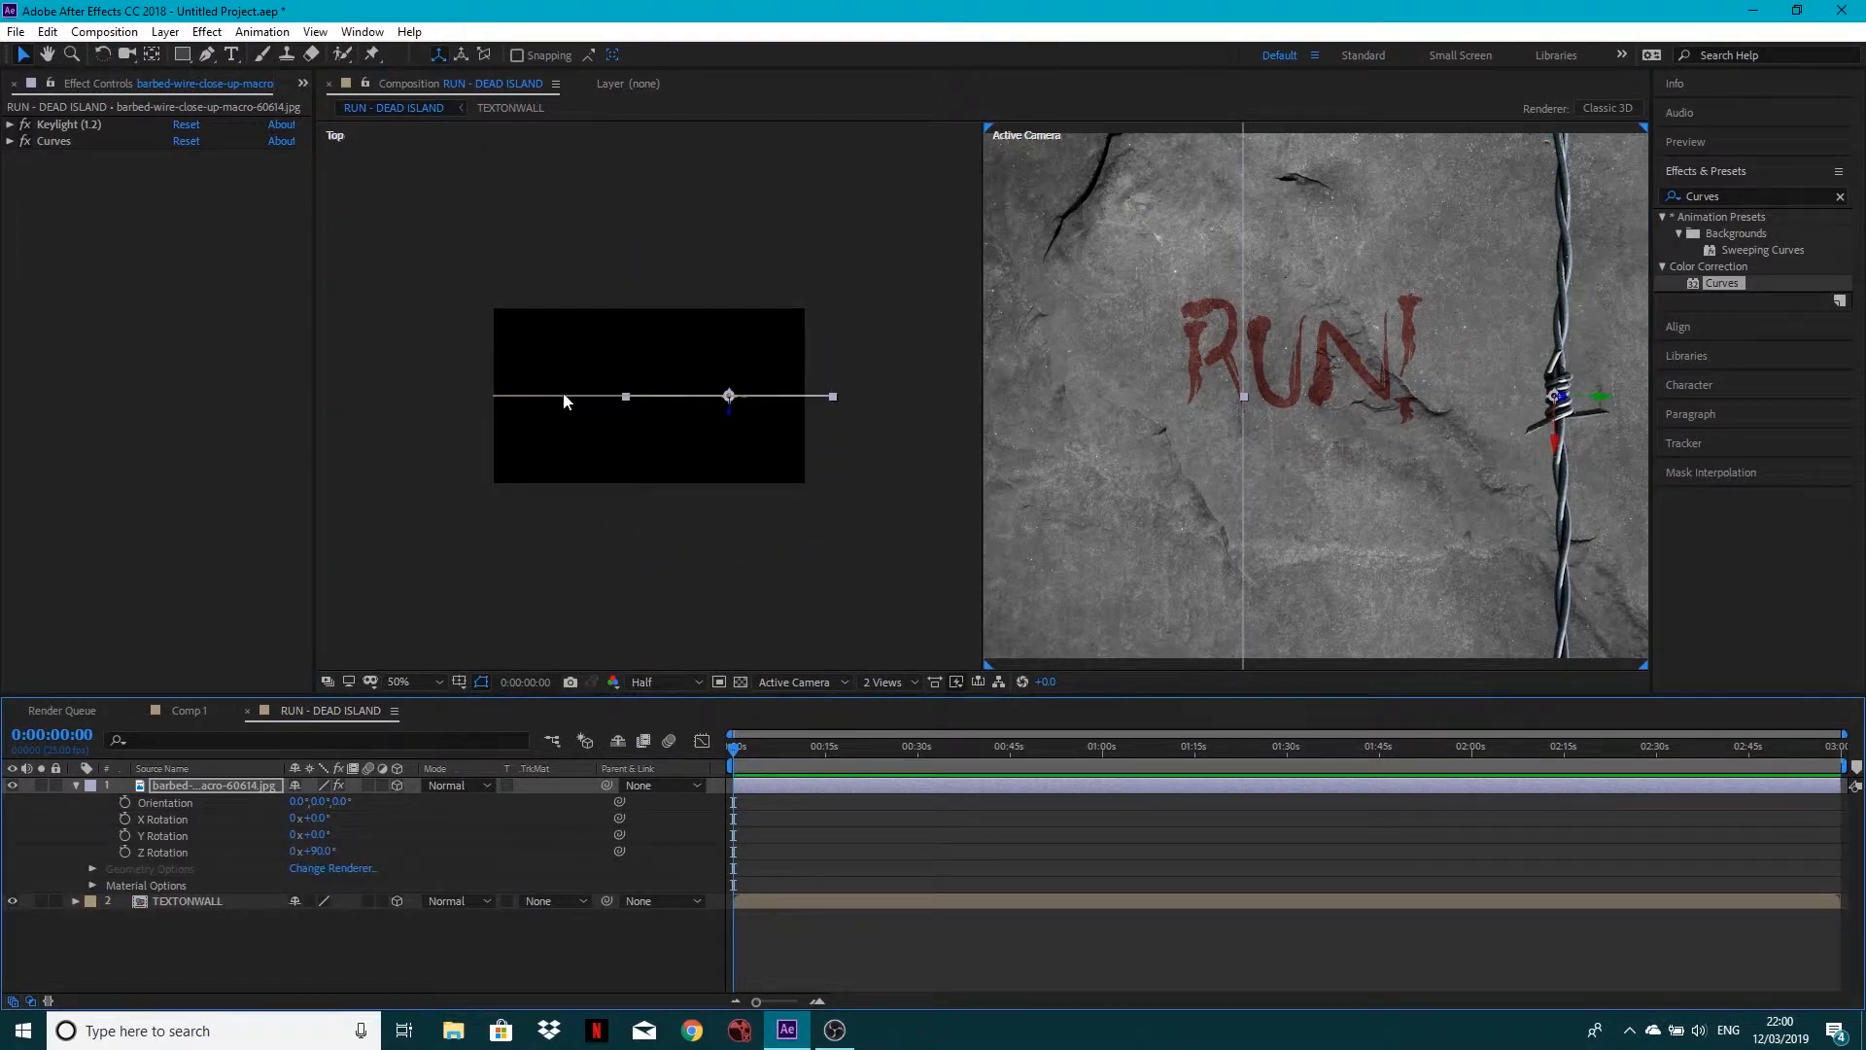
Push the TEXTONWALL layer back in depth behind the barbed wire, to a Z position of about 534
click(175, 901)
click(649, 418)
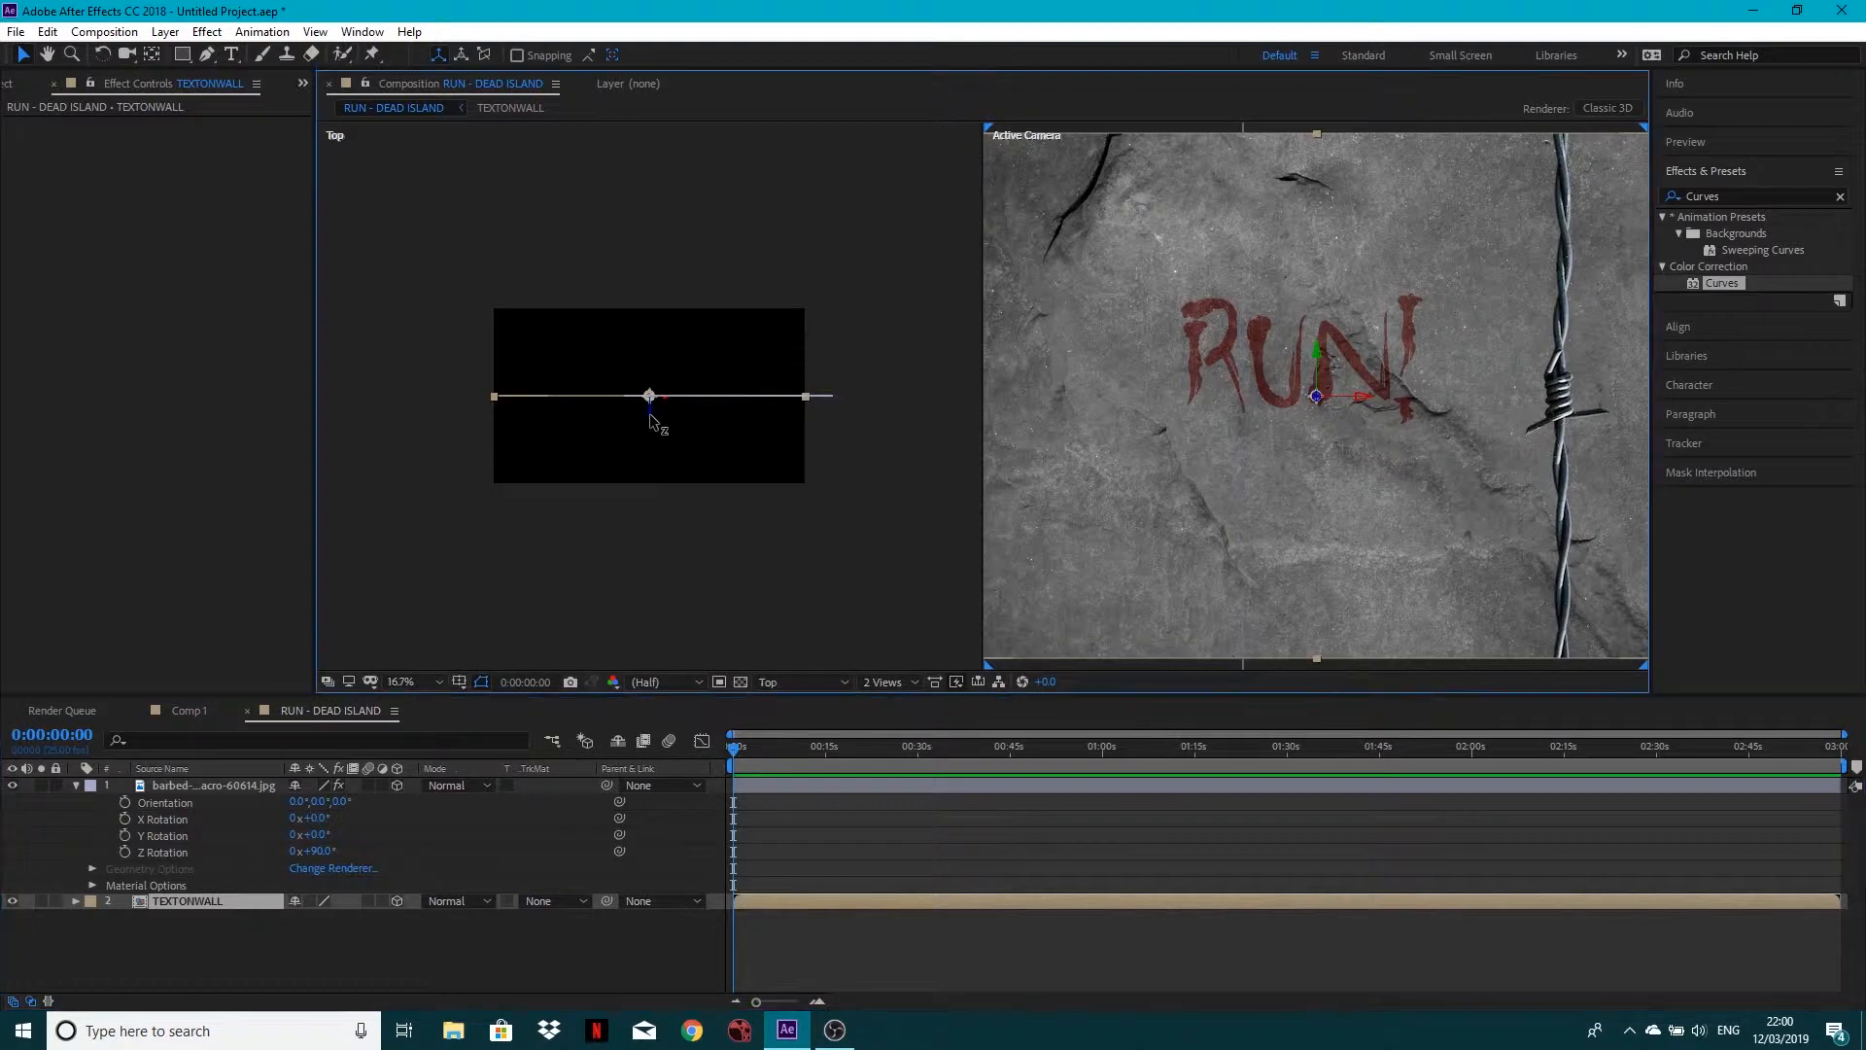
drag(649, 418, 652, 333)
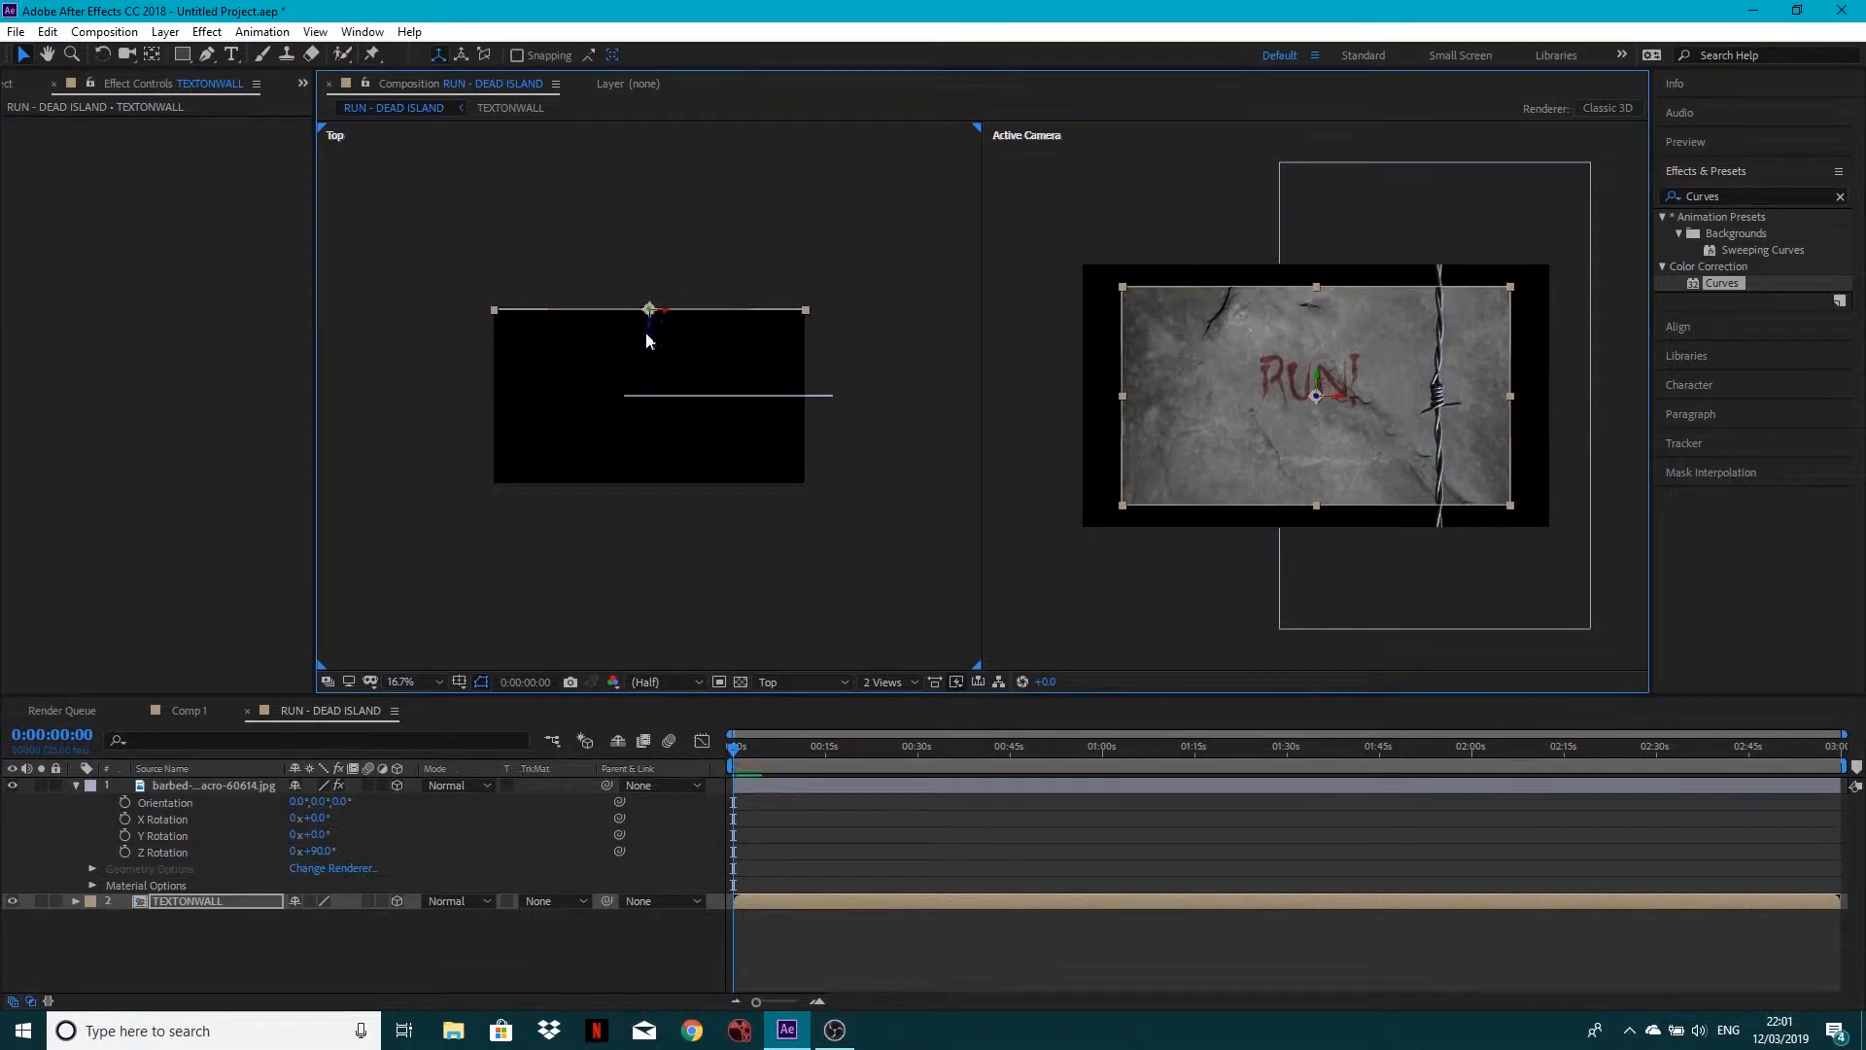
Nudge the TEXTONWALL layer sideways and down to a Y position of 560, undoing the last depth change
key(p)
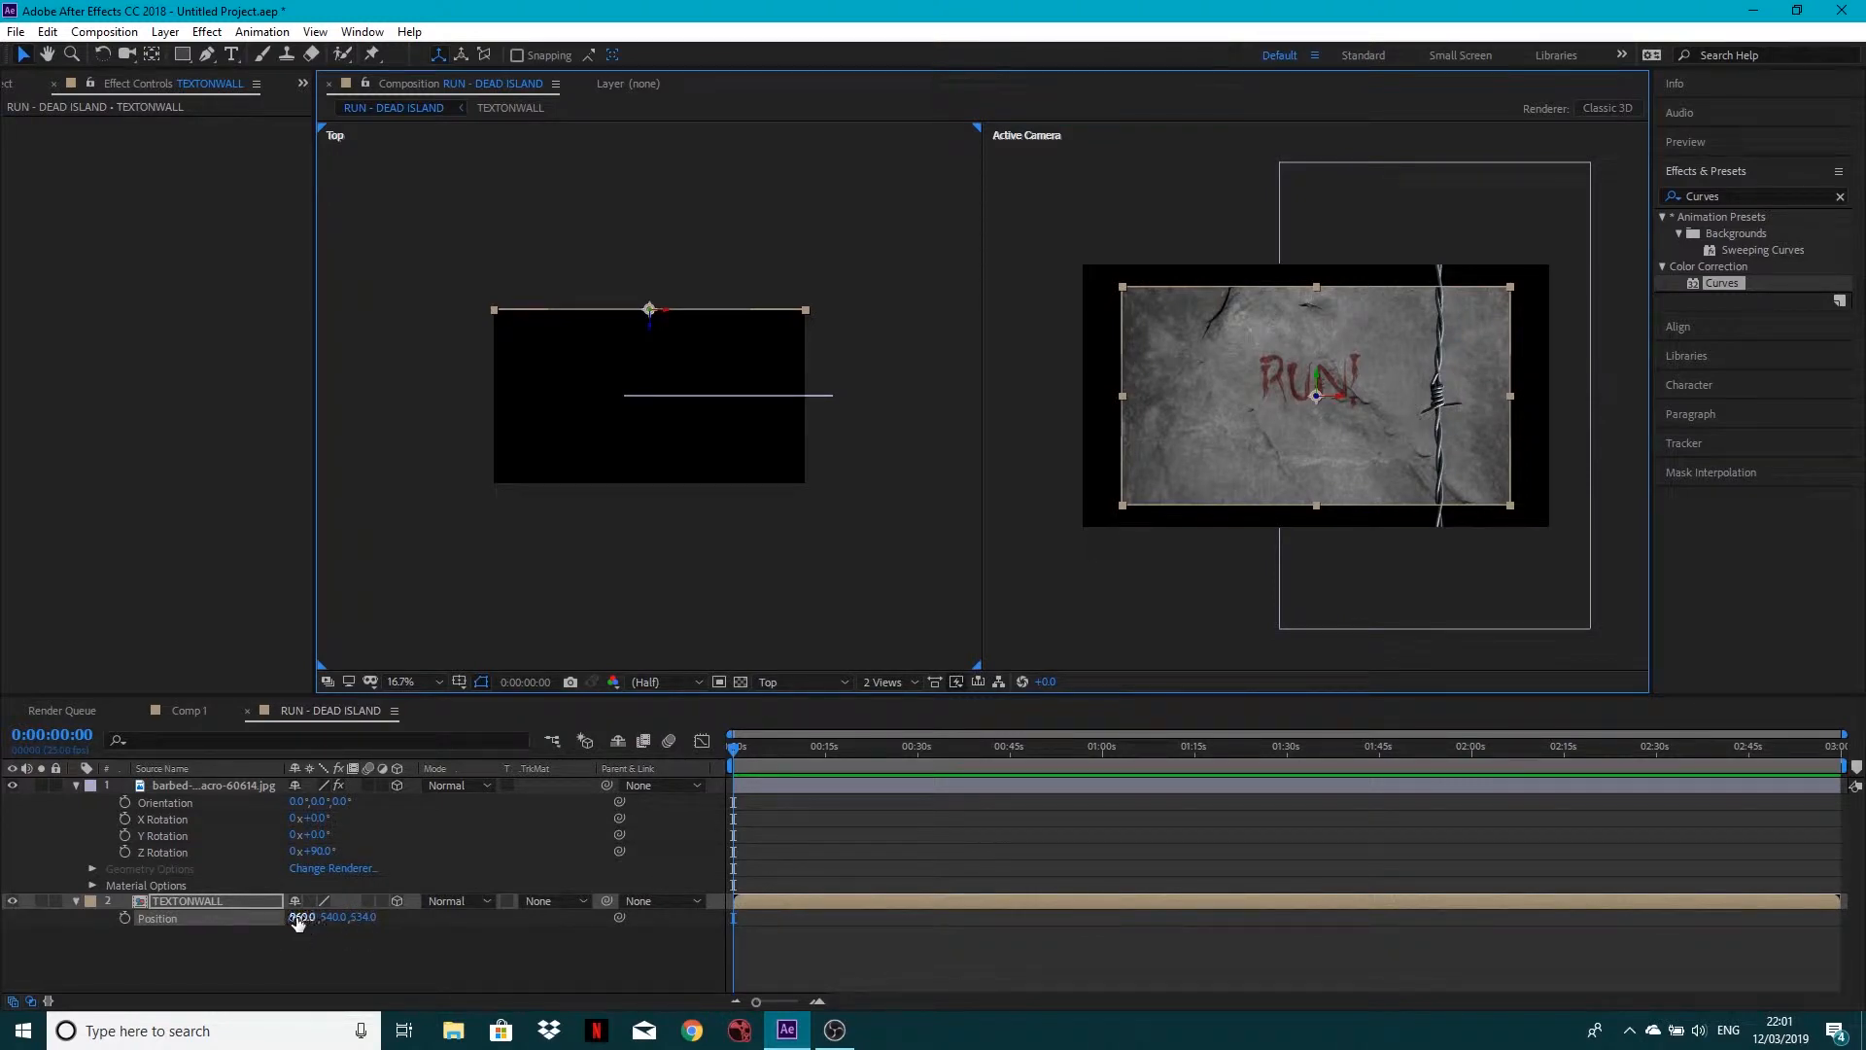
drag(302, 917, 420, 906)
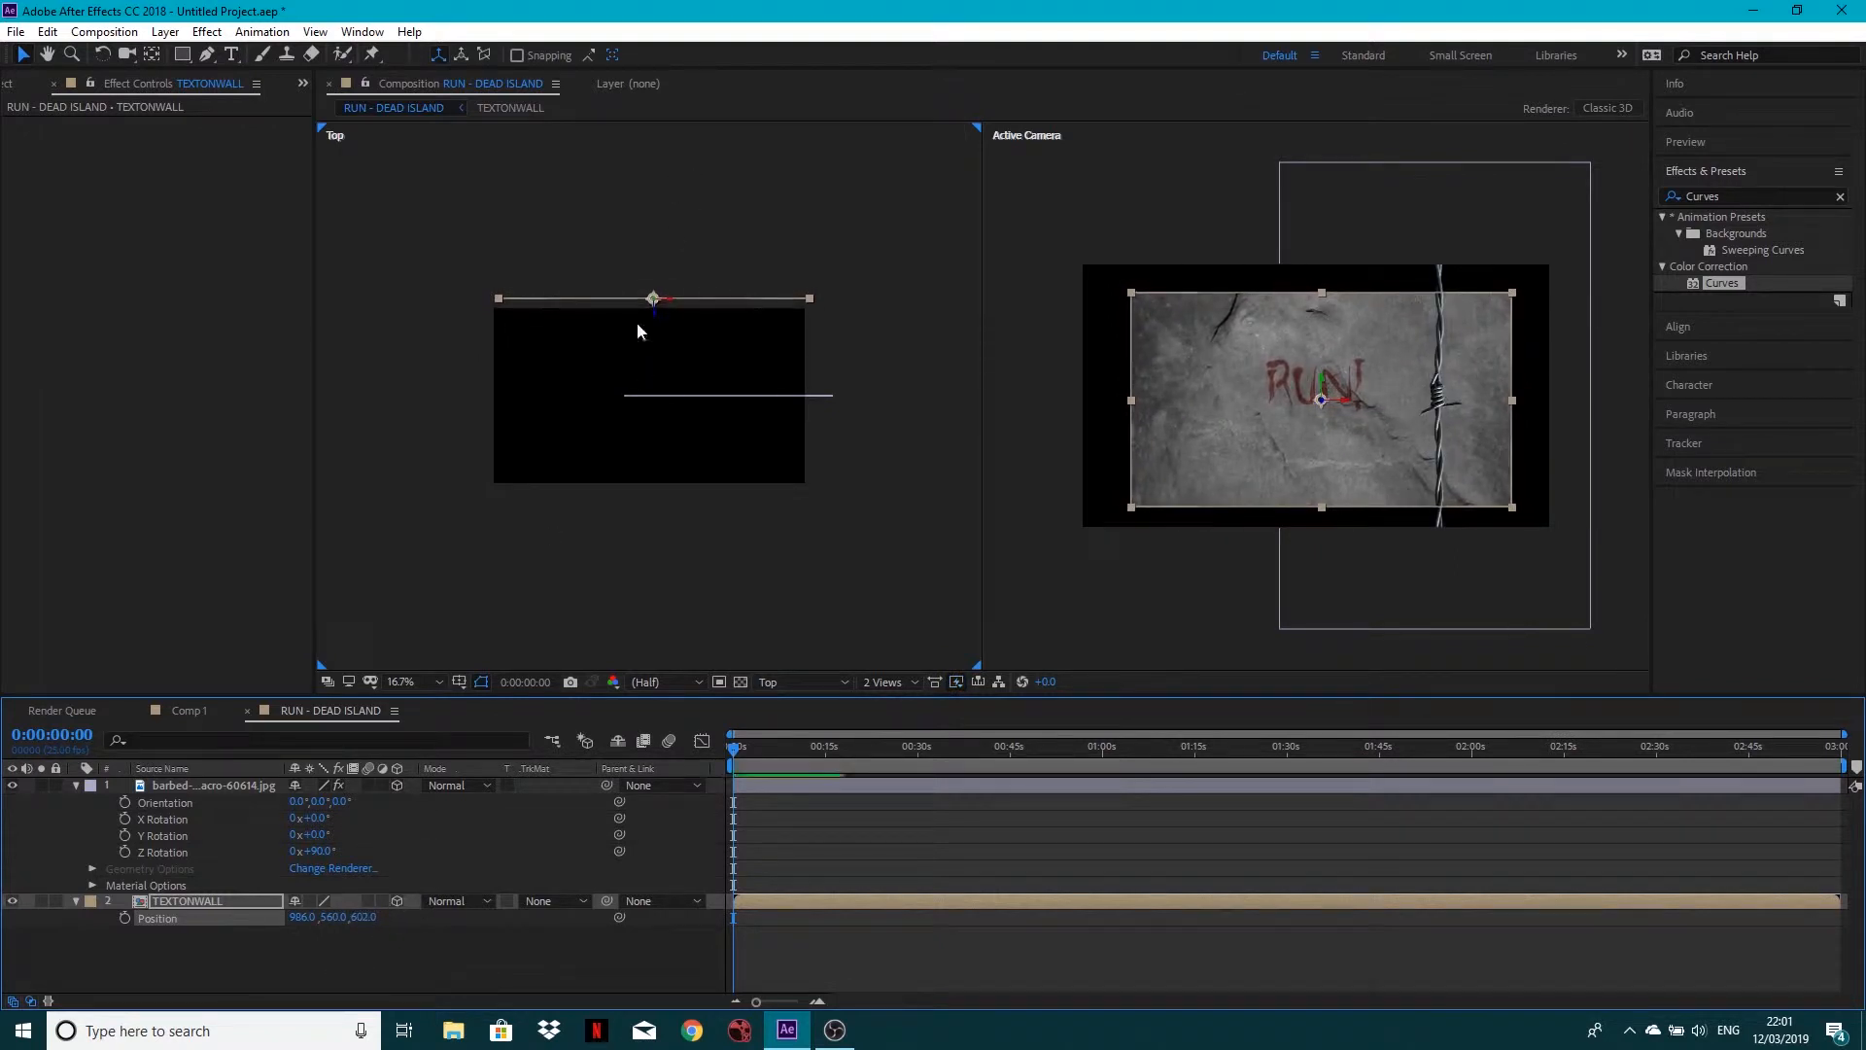
key(ctrl+z)
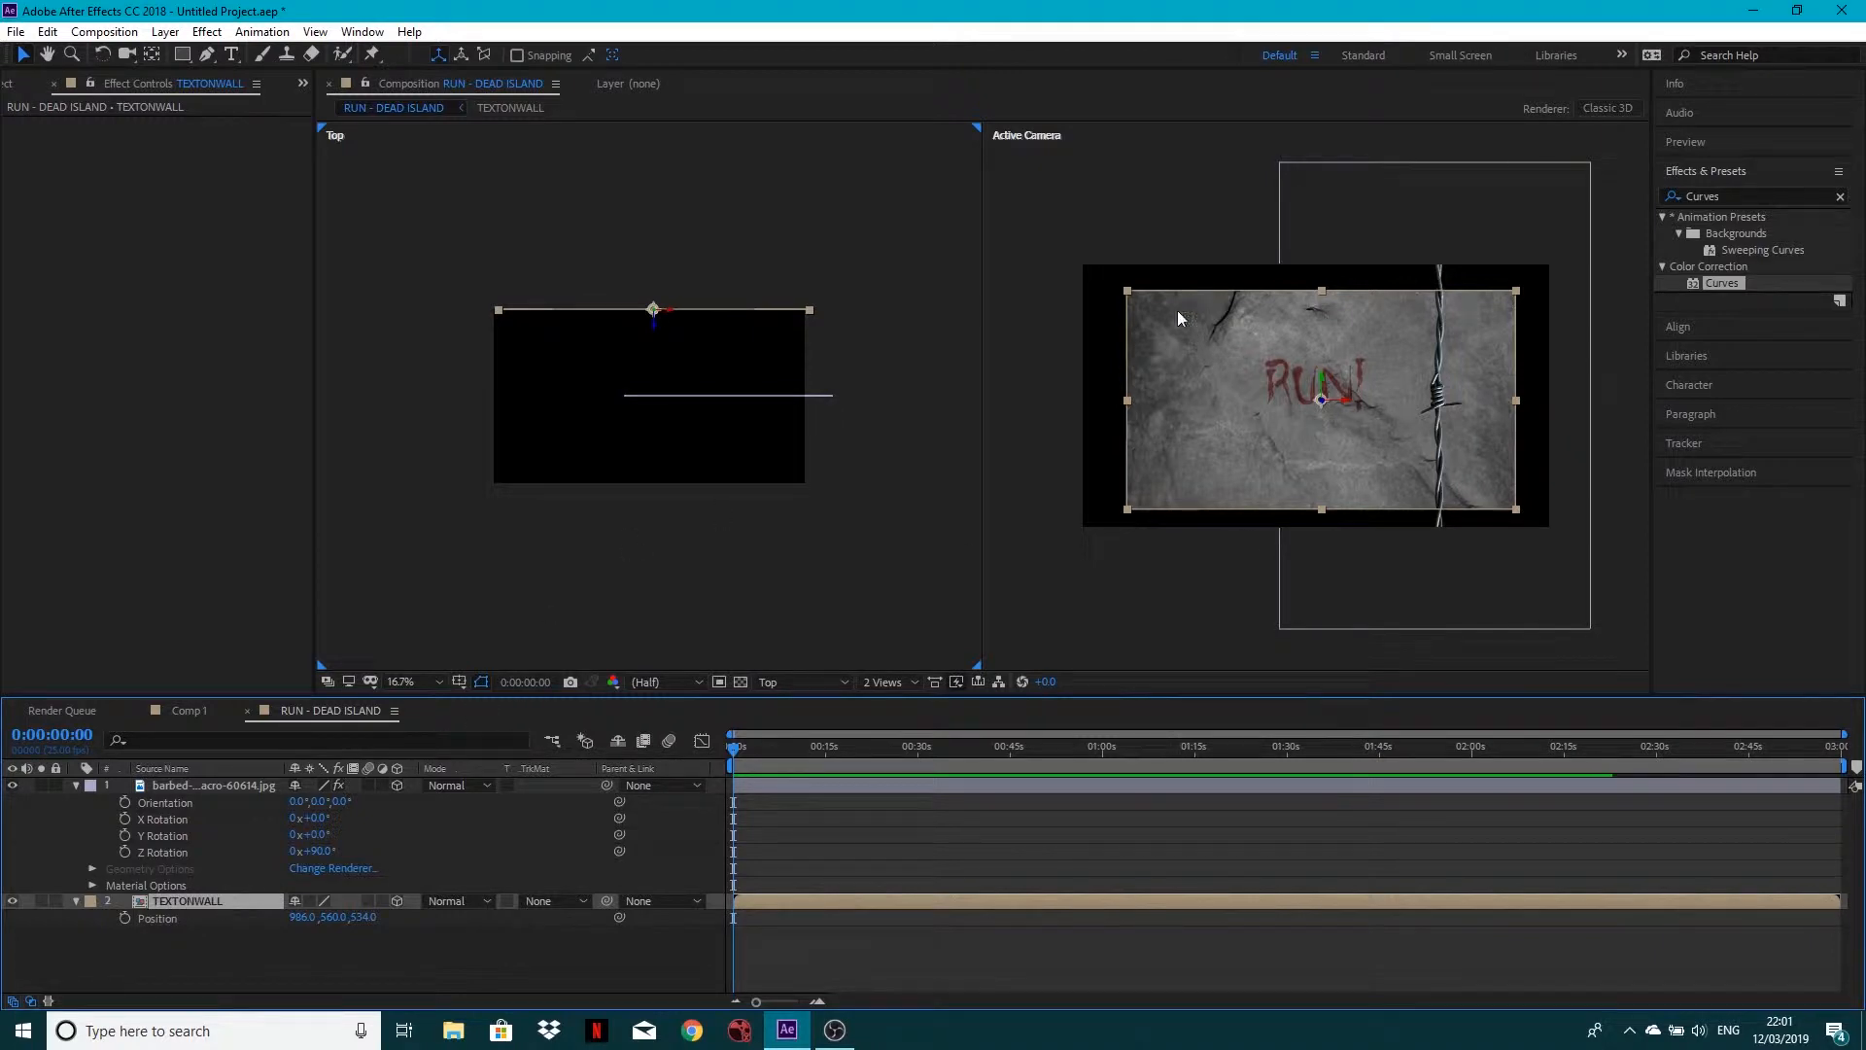
Scale the TEXTONWALL layer to 123% and nudge it so the wall covers the whole frame
key(s)
drag(351, 924, 370, 916)
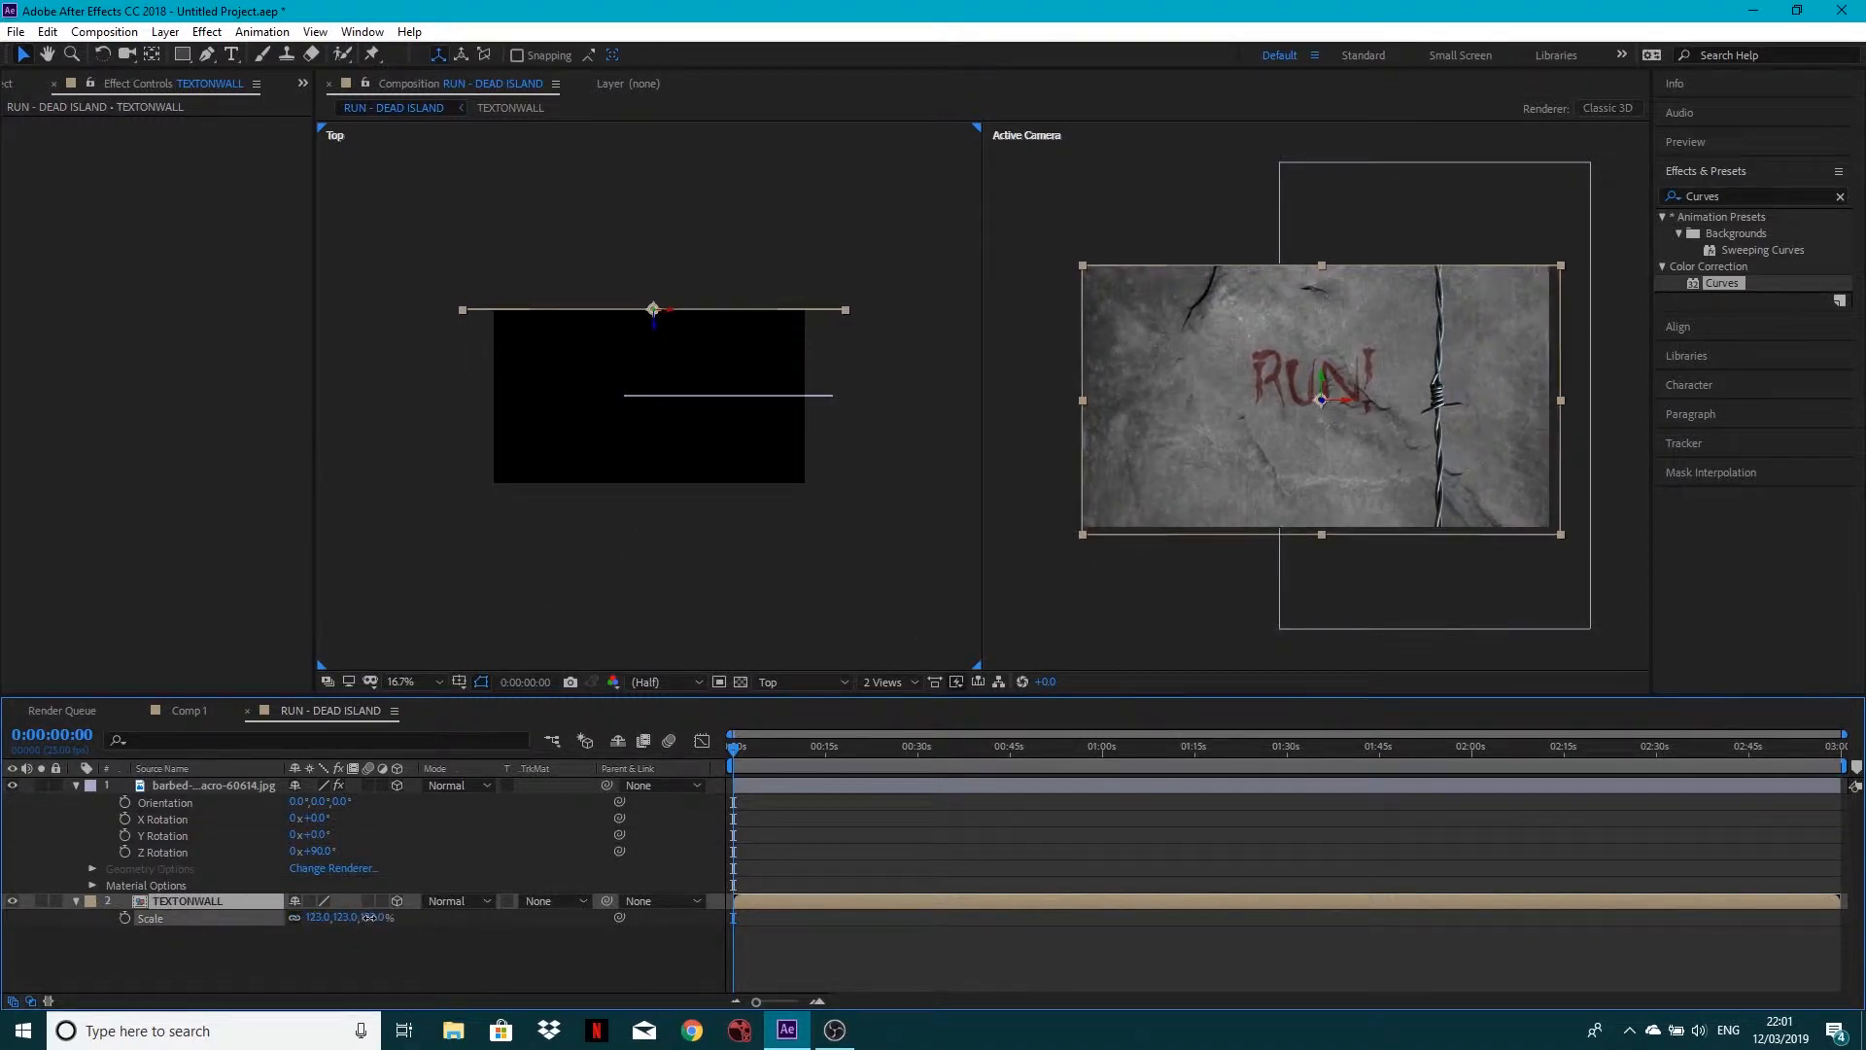
click(1322, 379)
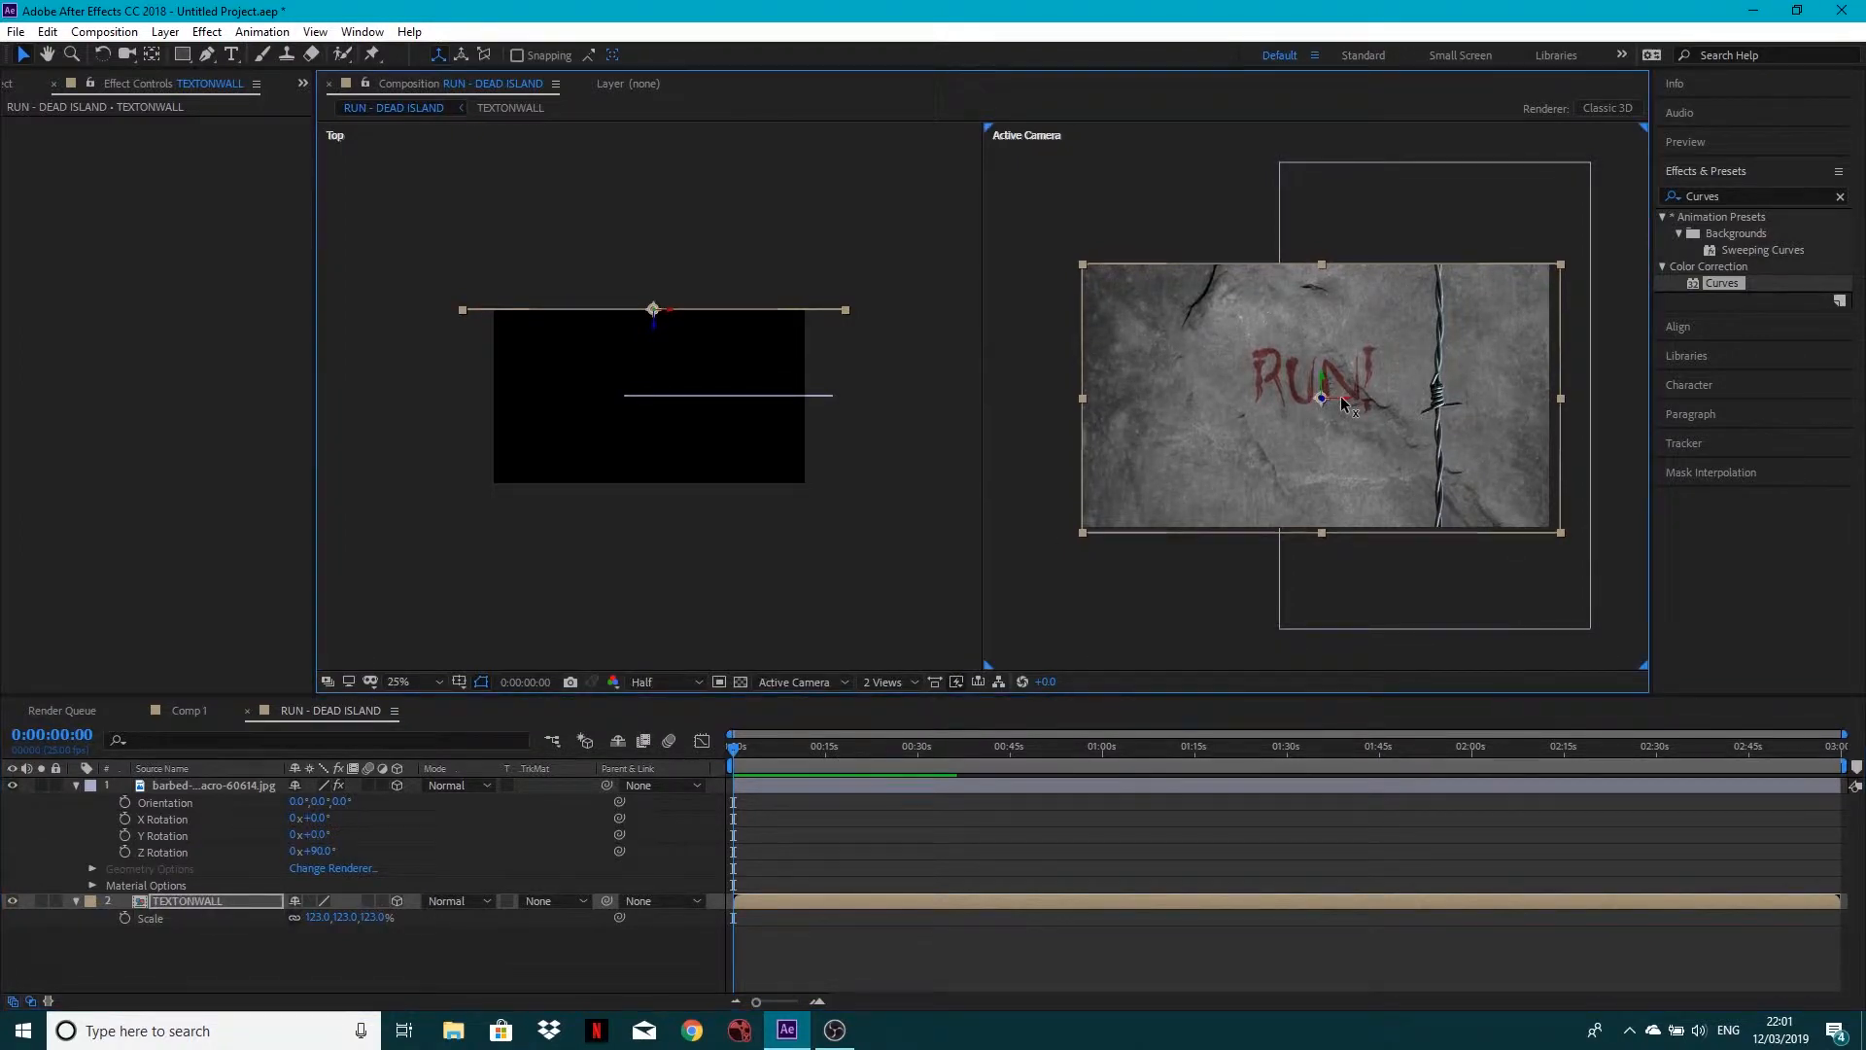
drag(1342, 402, 1337, 402)
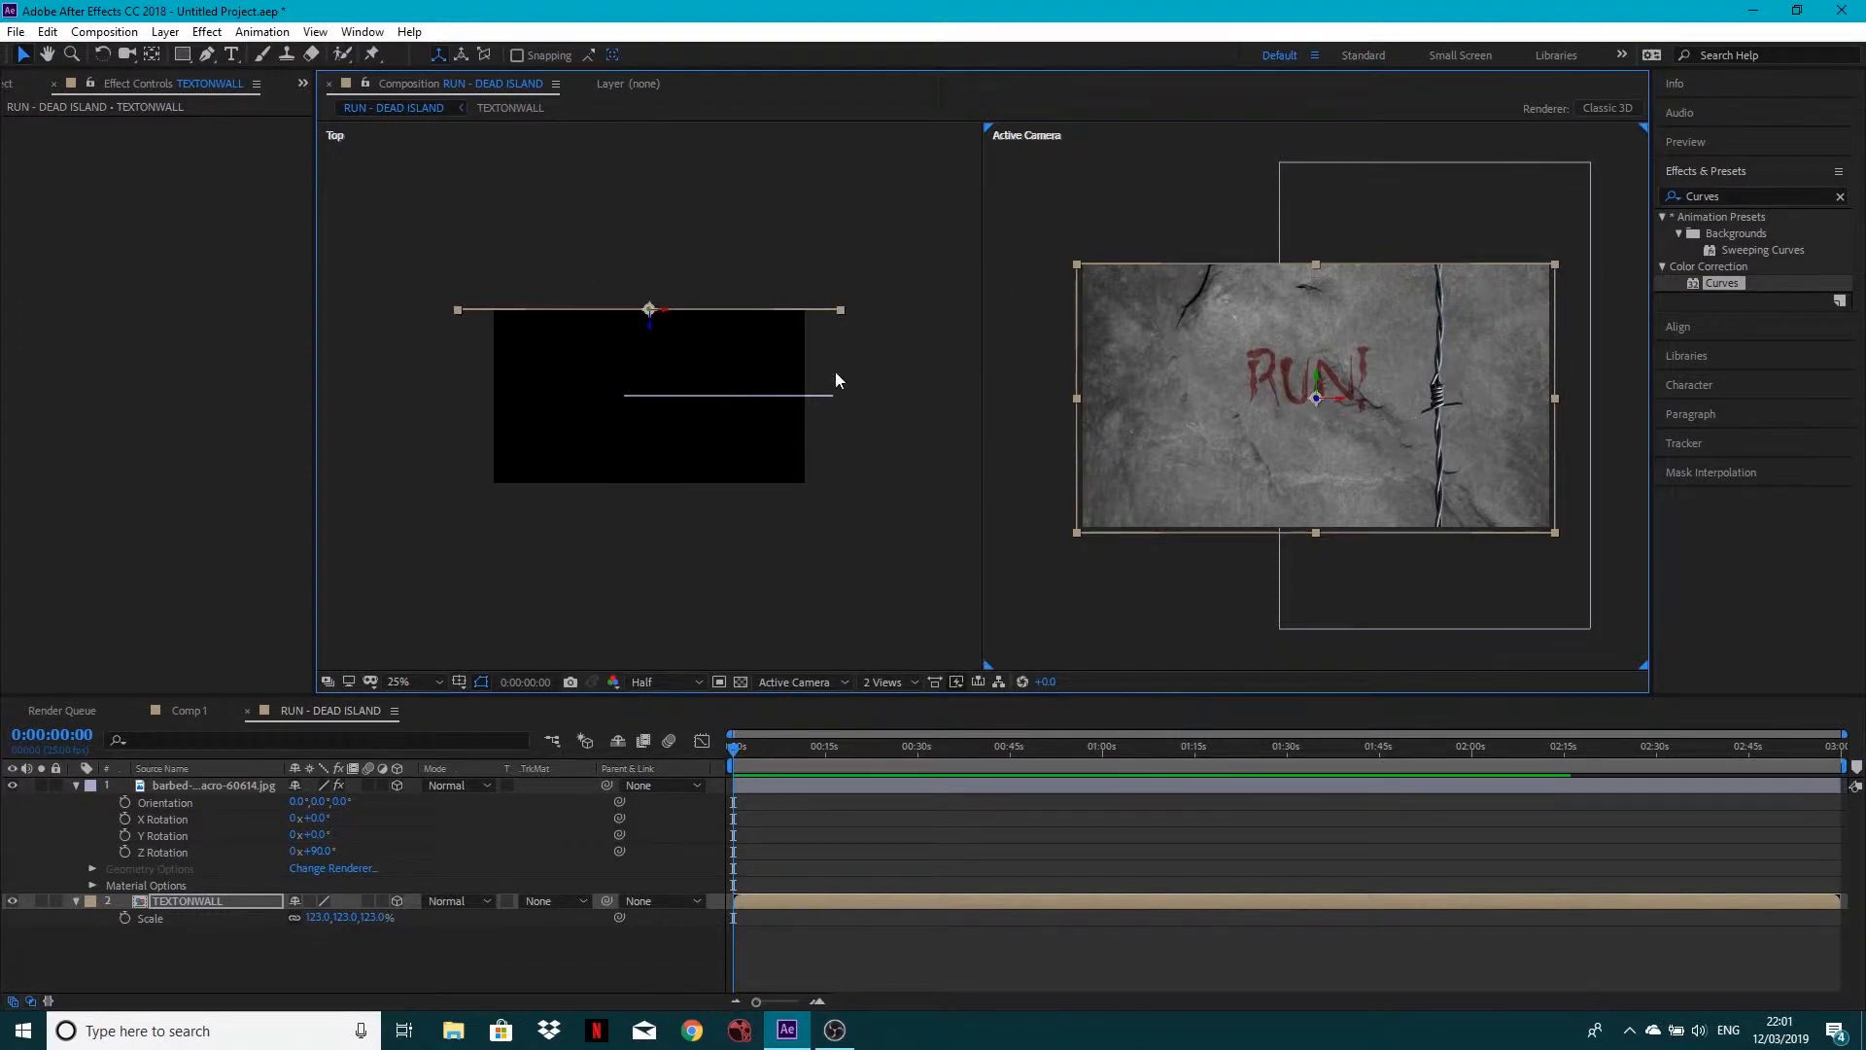
Move the barbed-wire layer closer to the wall and further right, to about Z 372, and set its Z Rotation to 98°
click(195, 784)
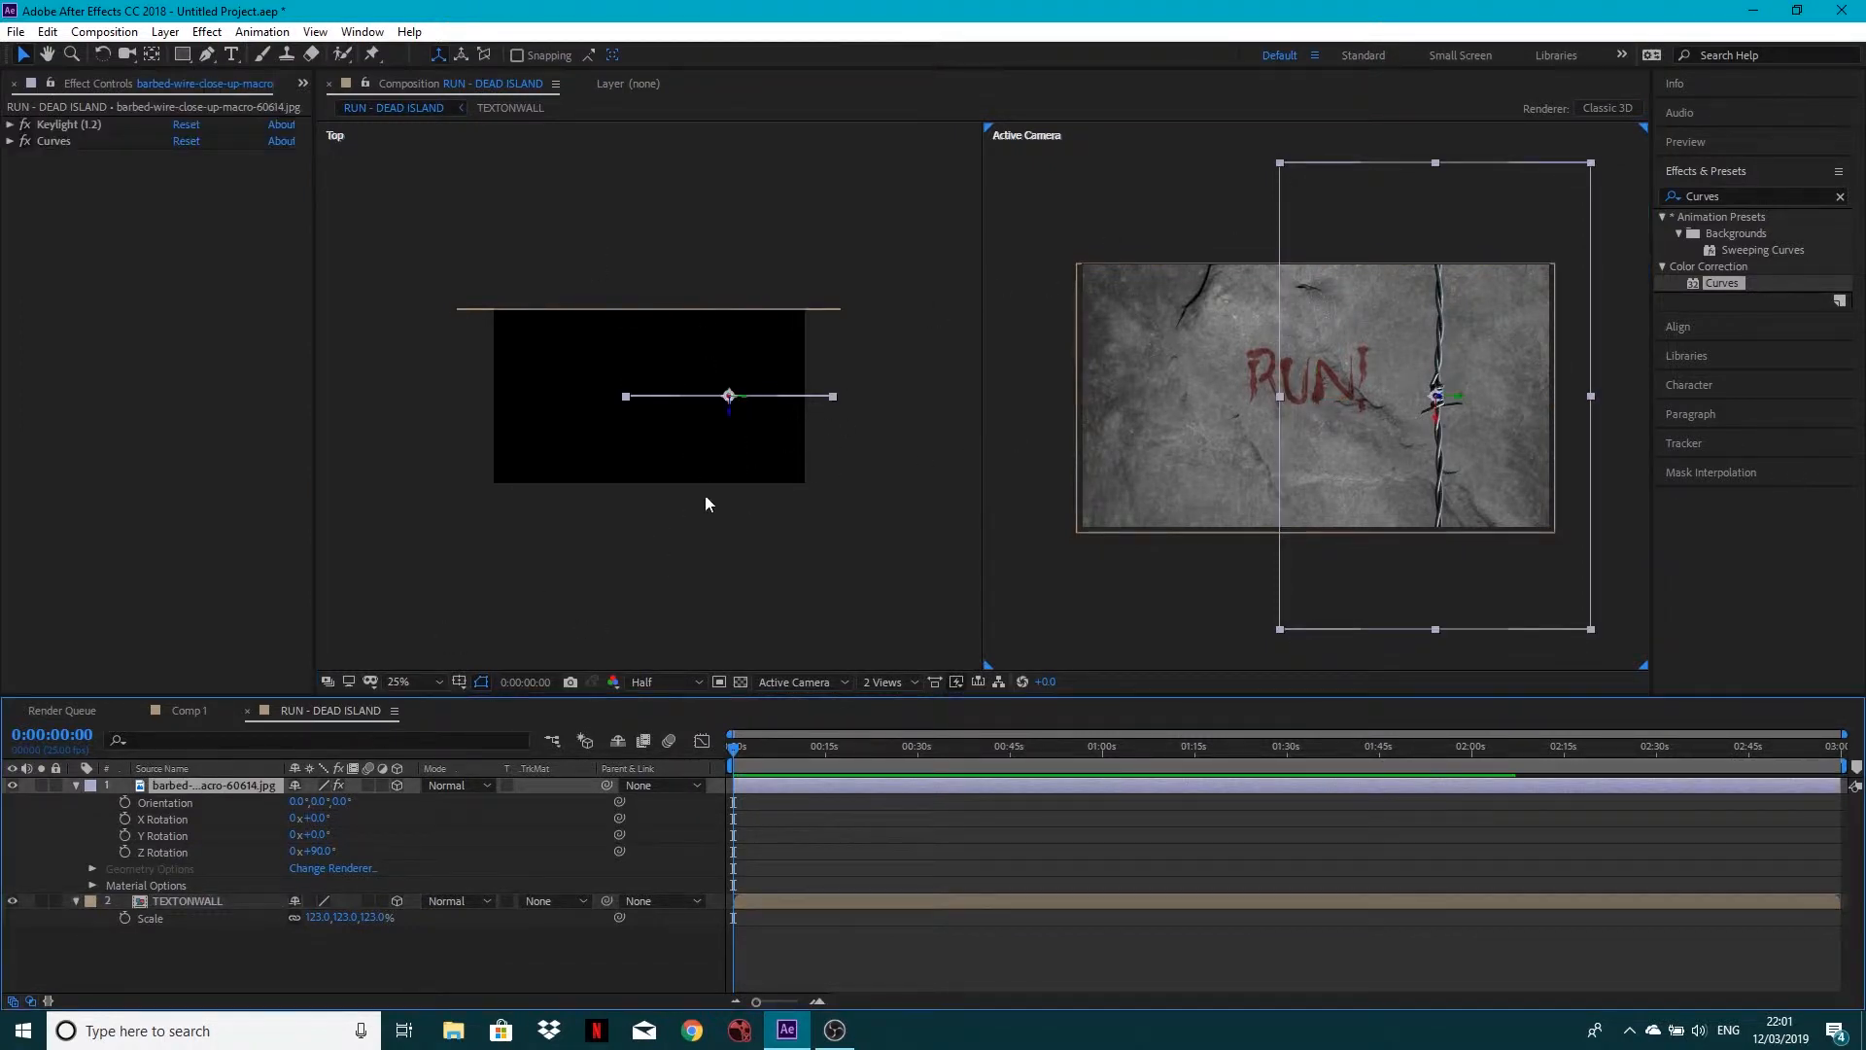
drag(730, 419, 775, 338)
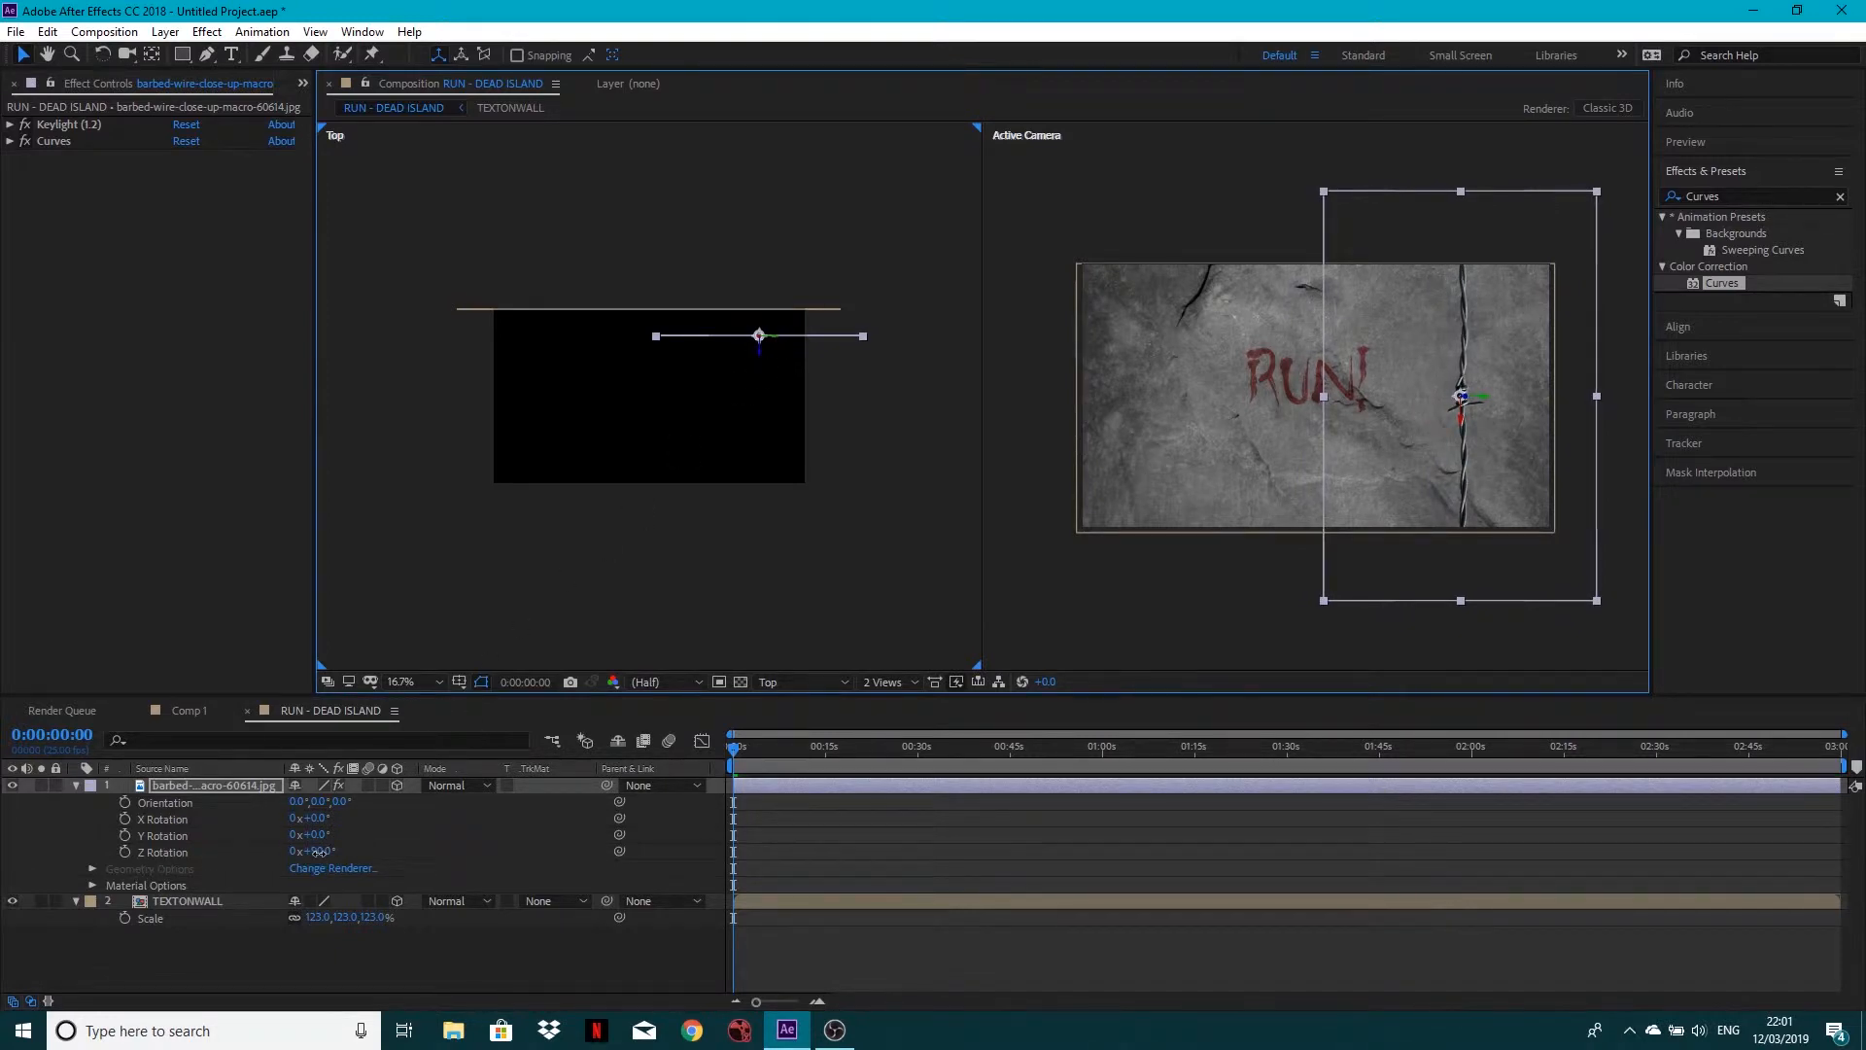
drag(319, 851, 326, 852)
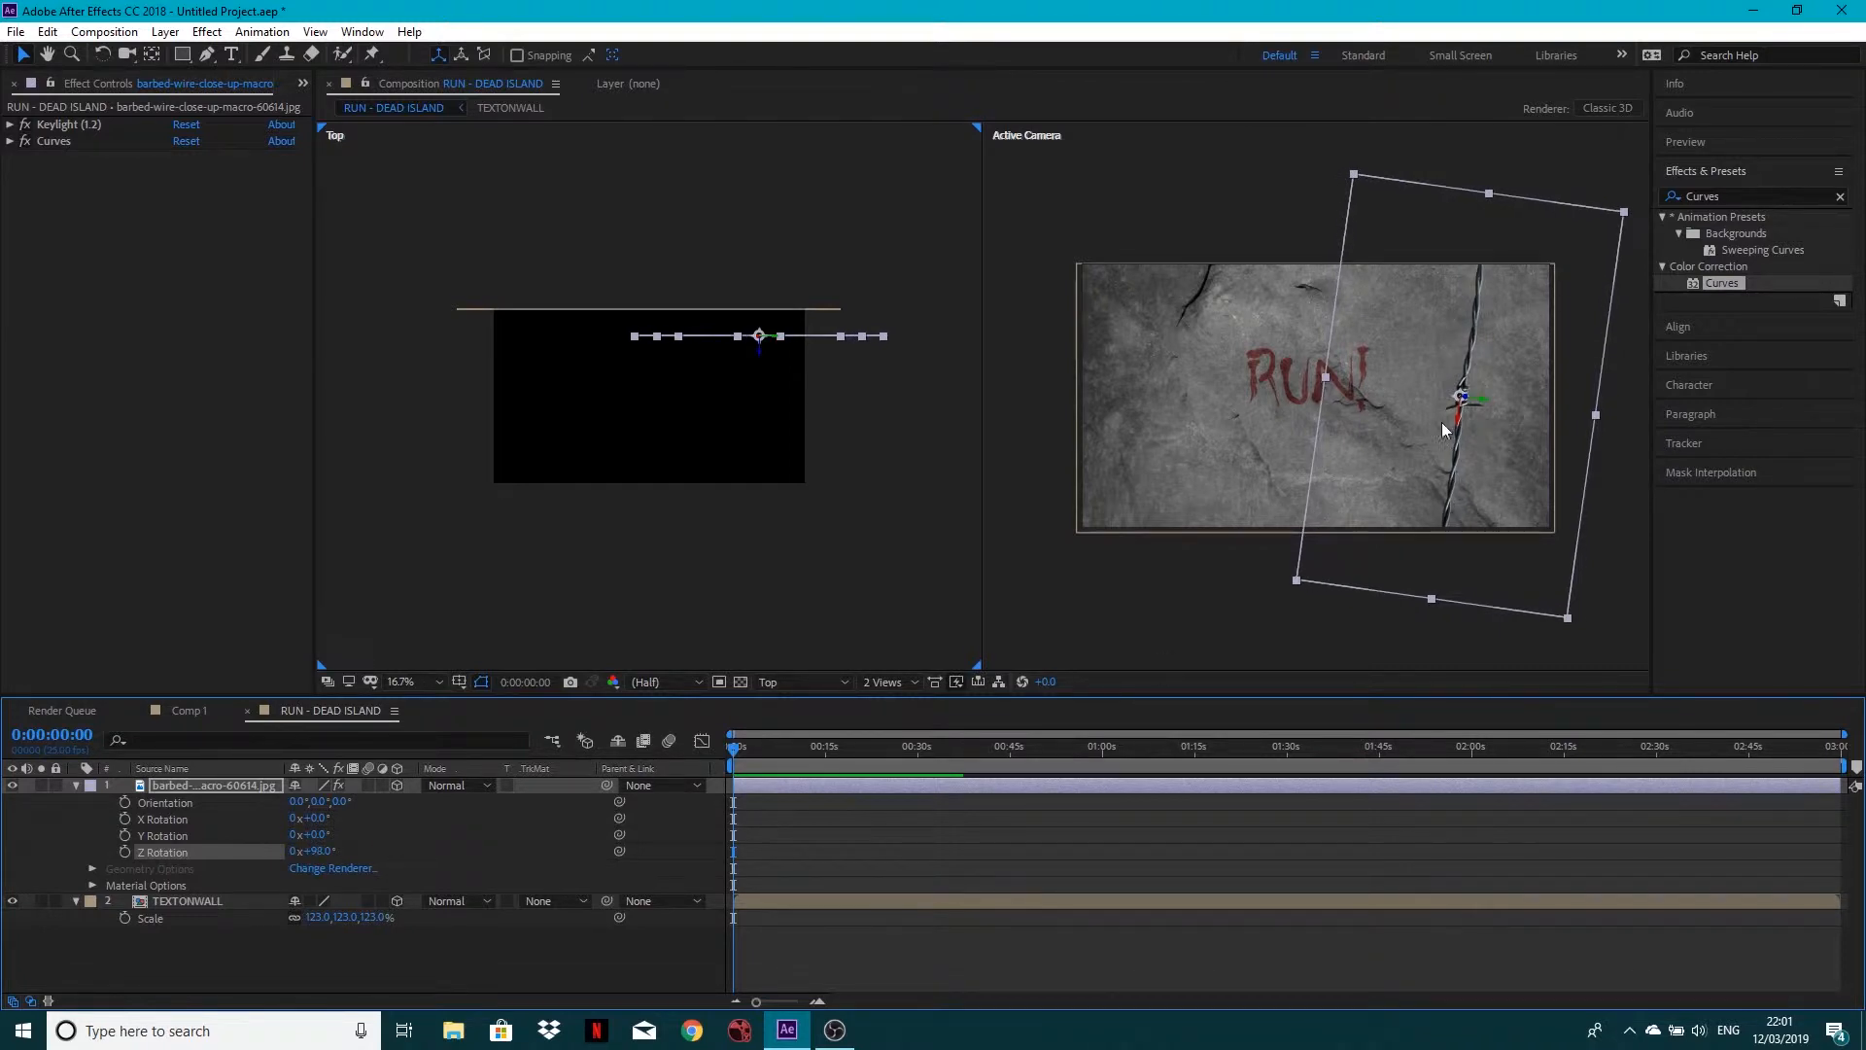
Slide the barbed wire up along its length to about 1675, 266, 372 and set a Position keyframe at 0 seconds
drag(1458, 425, 1441, 375)
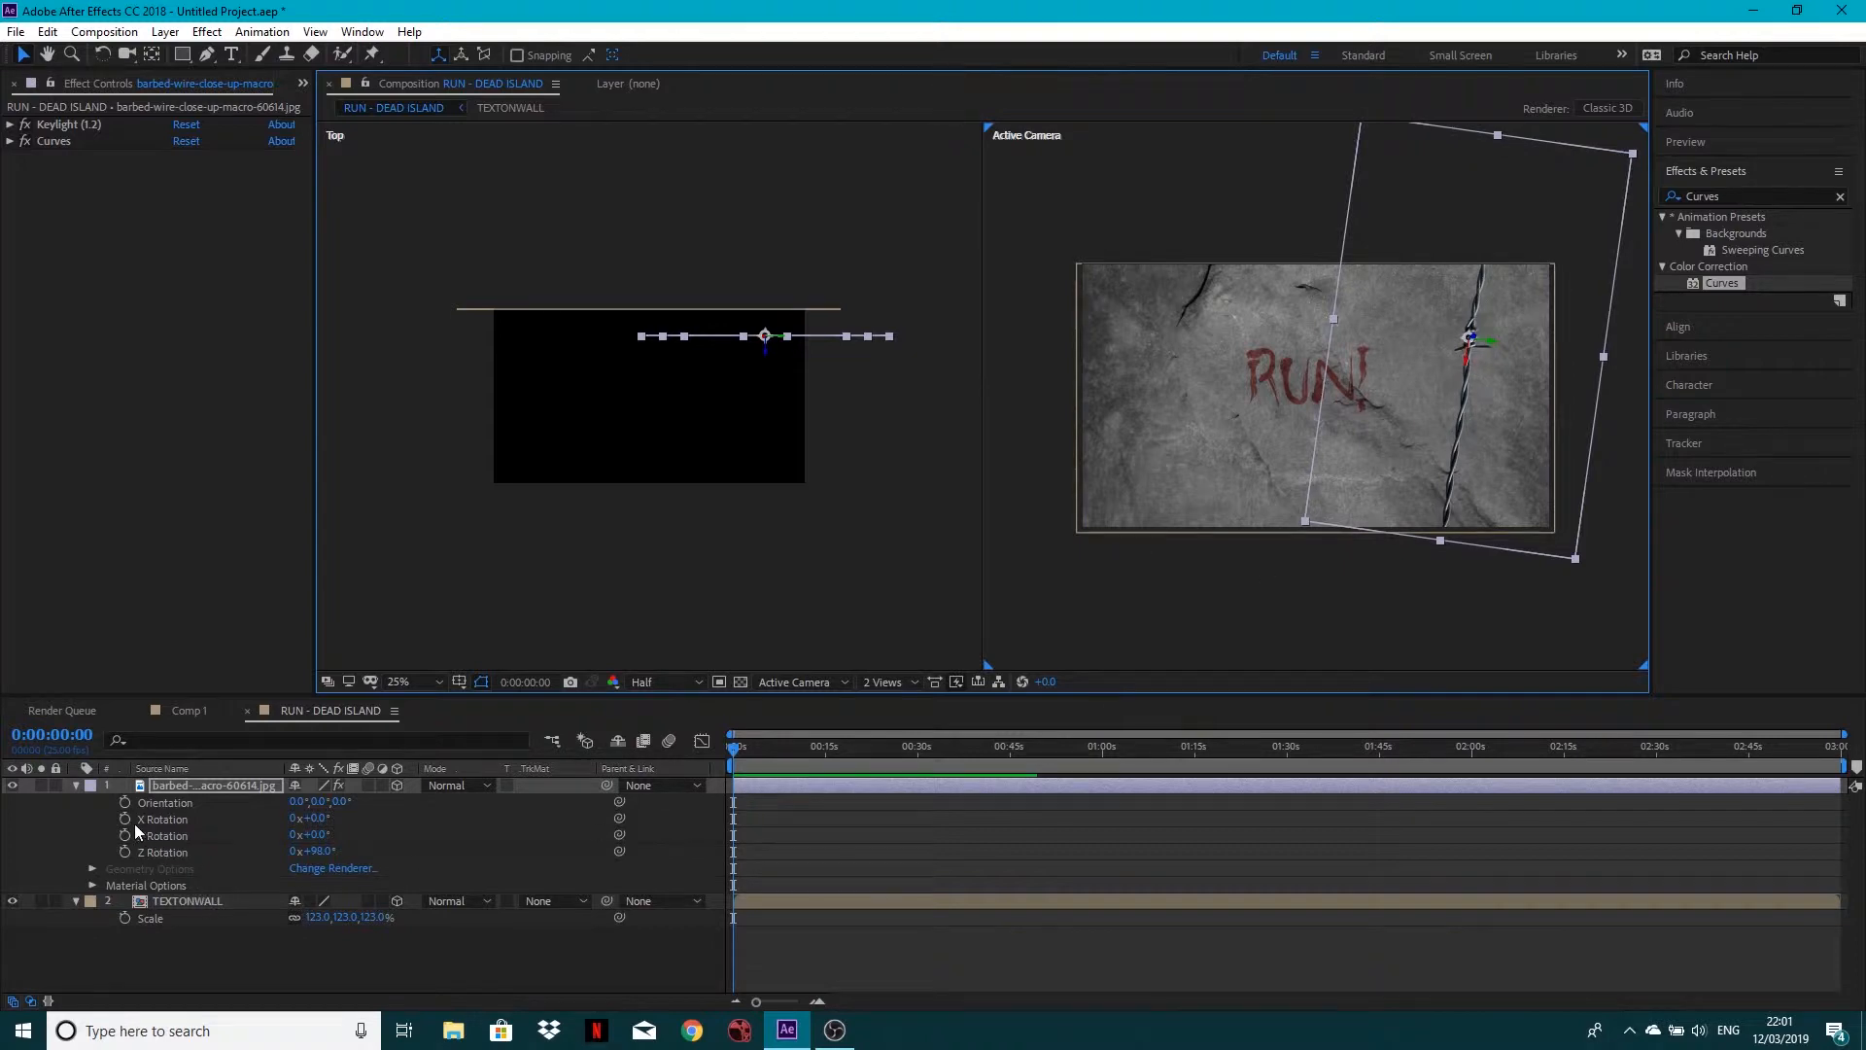
key(p)
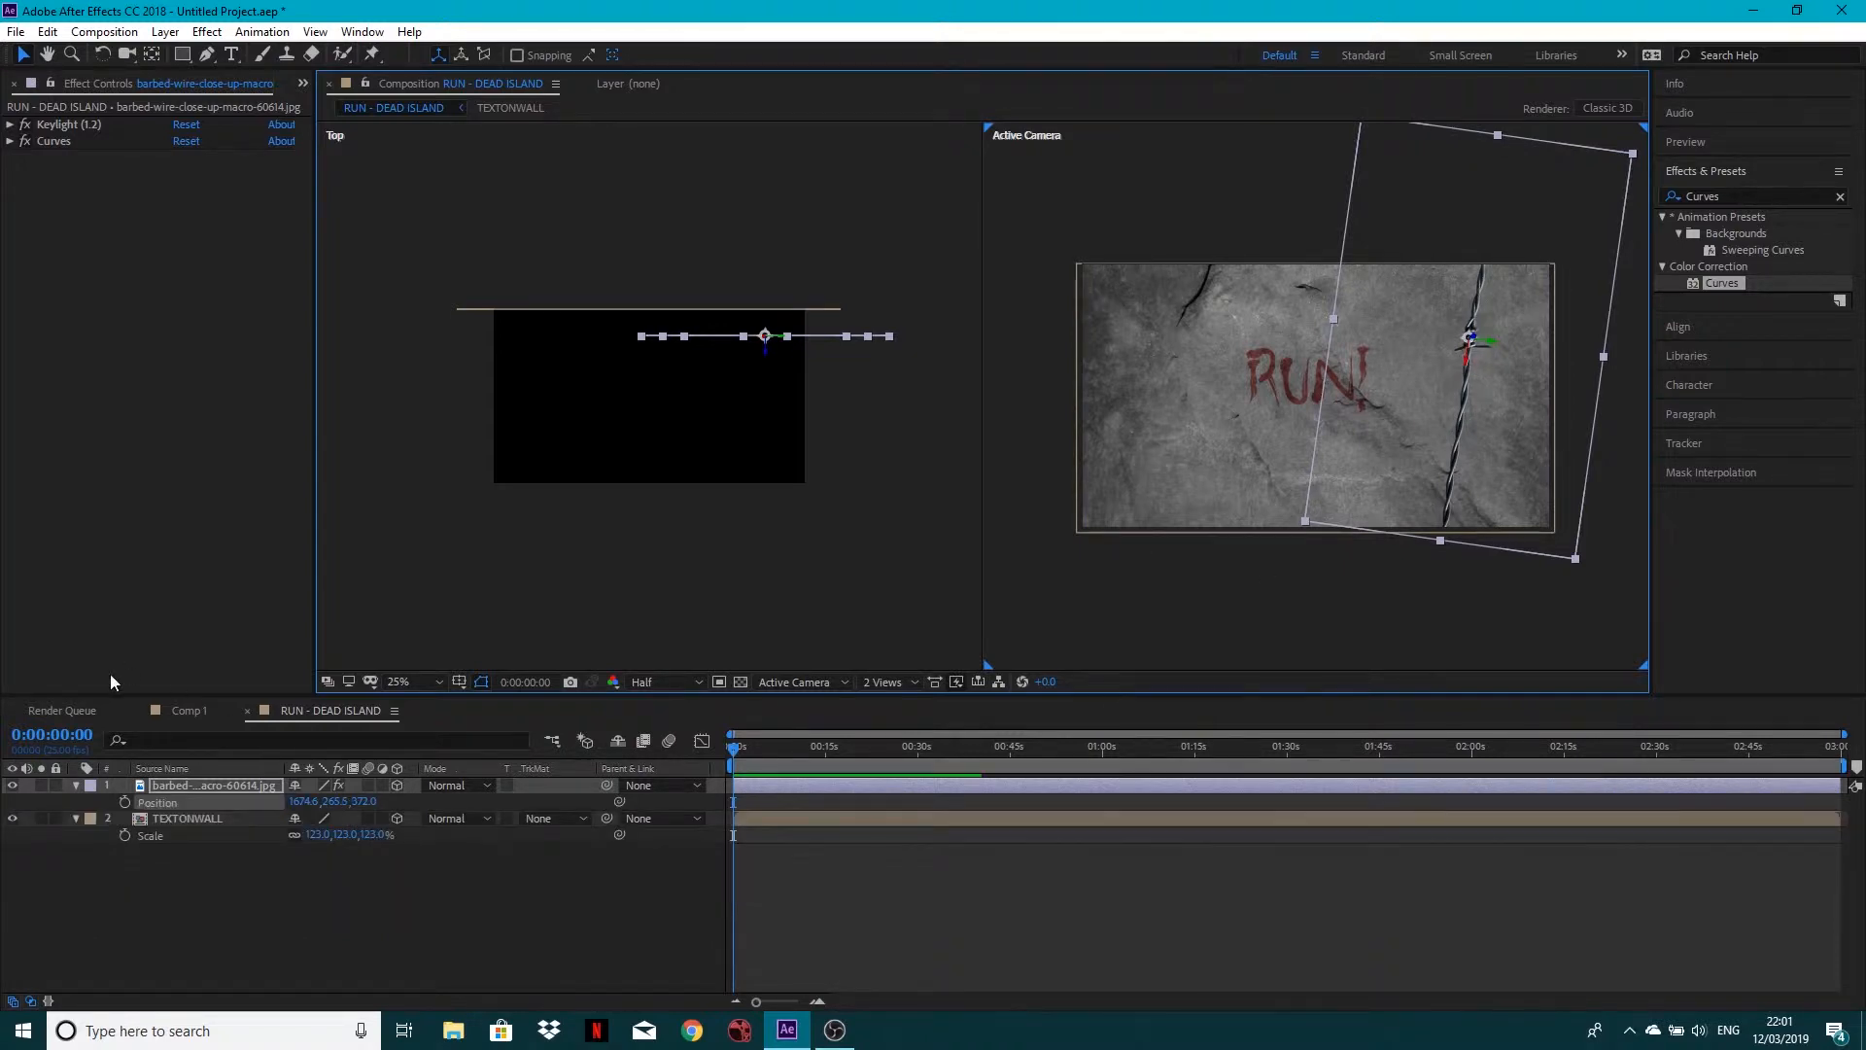
click(125, 802)
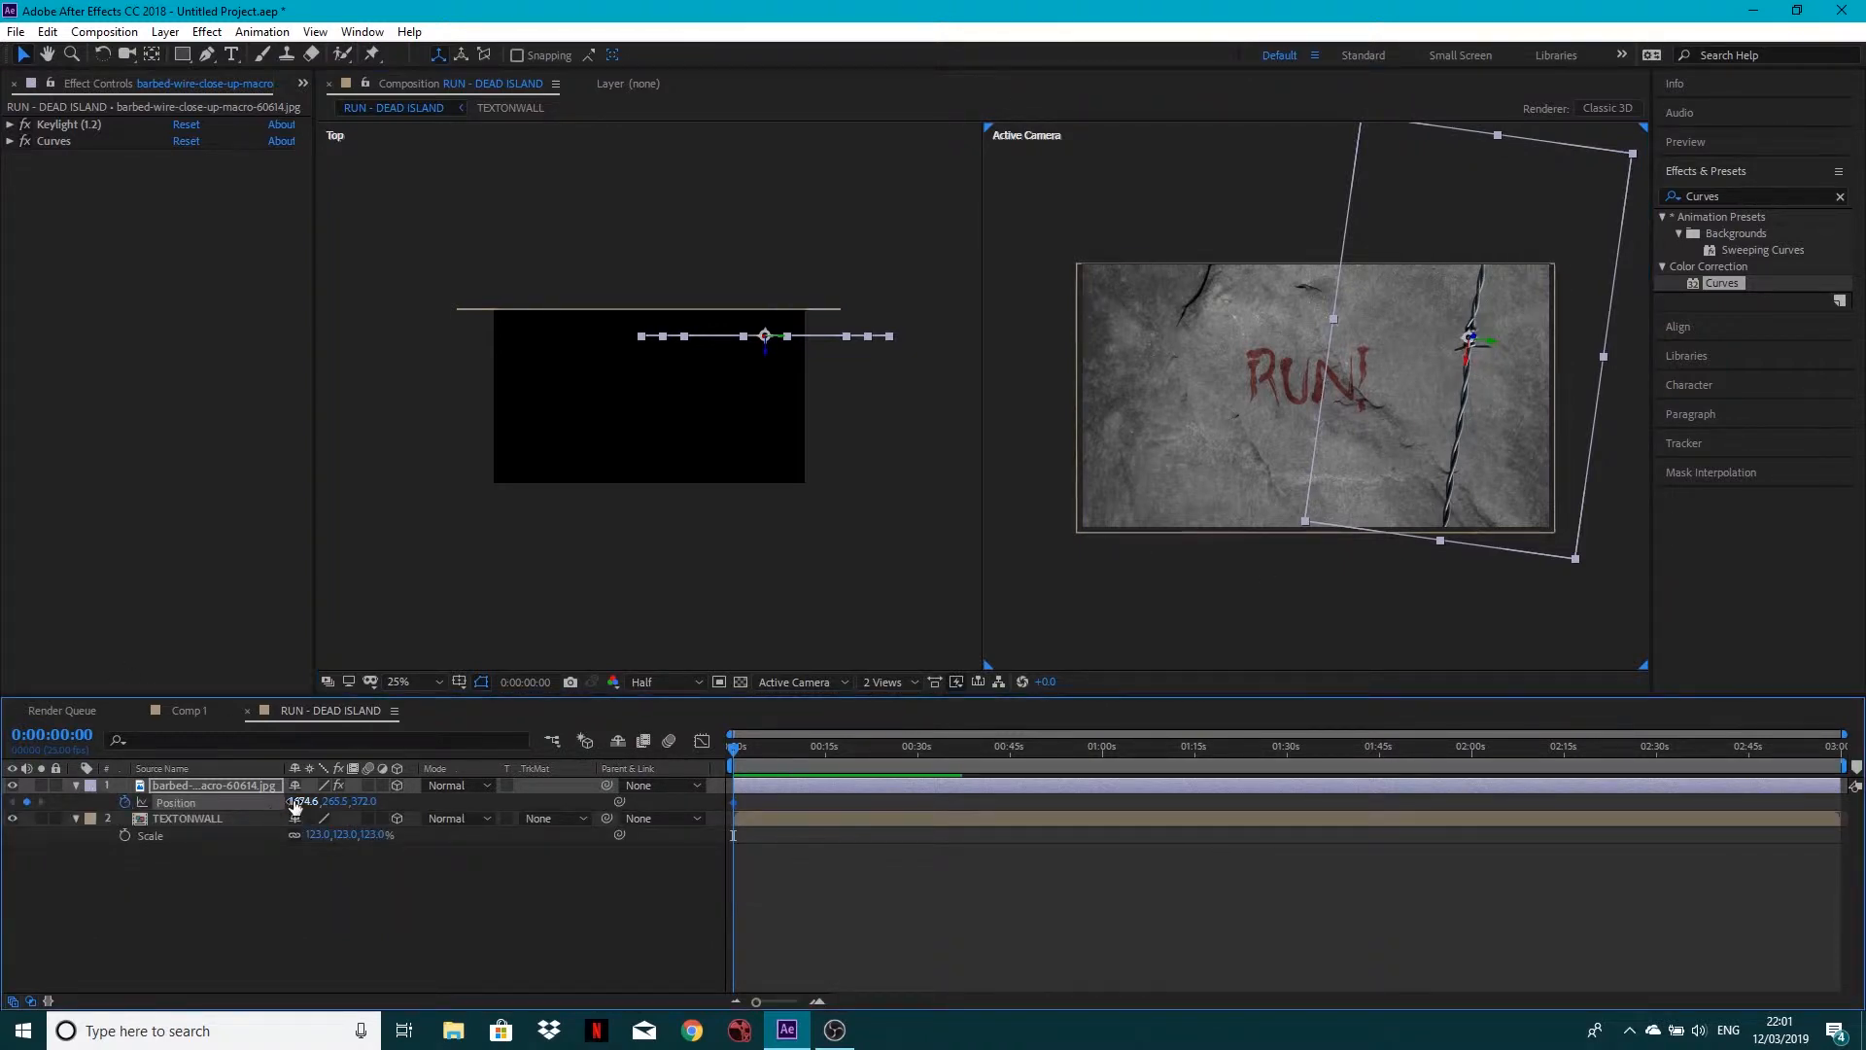
At 6 seconds, slide the barbed wire down along its length to about 1596, 826, 372 to add a second Position keyframe
key(space)
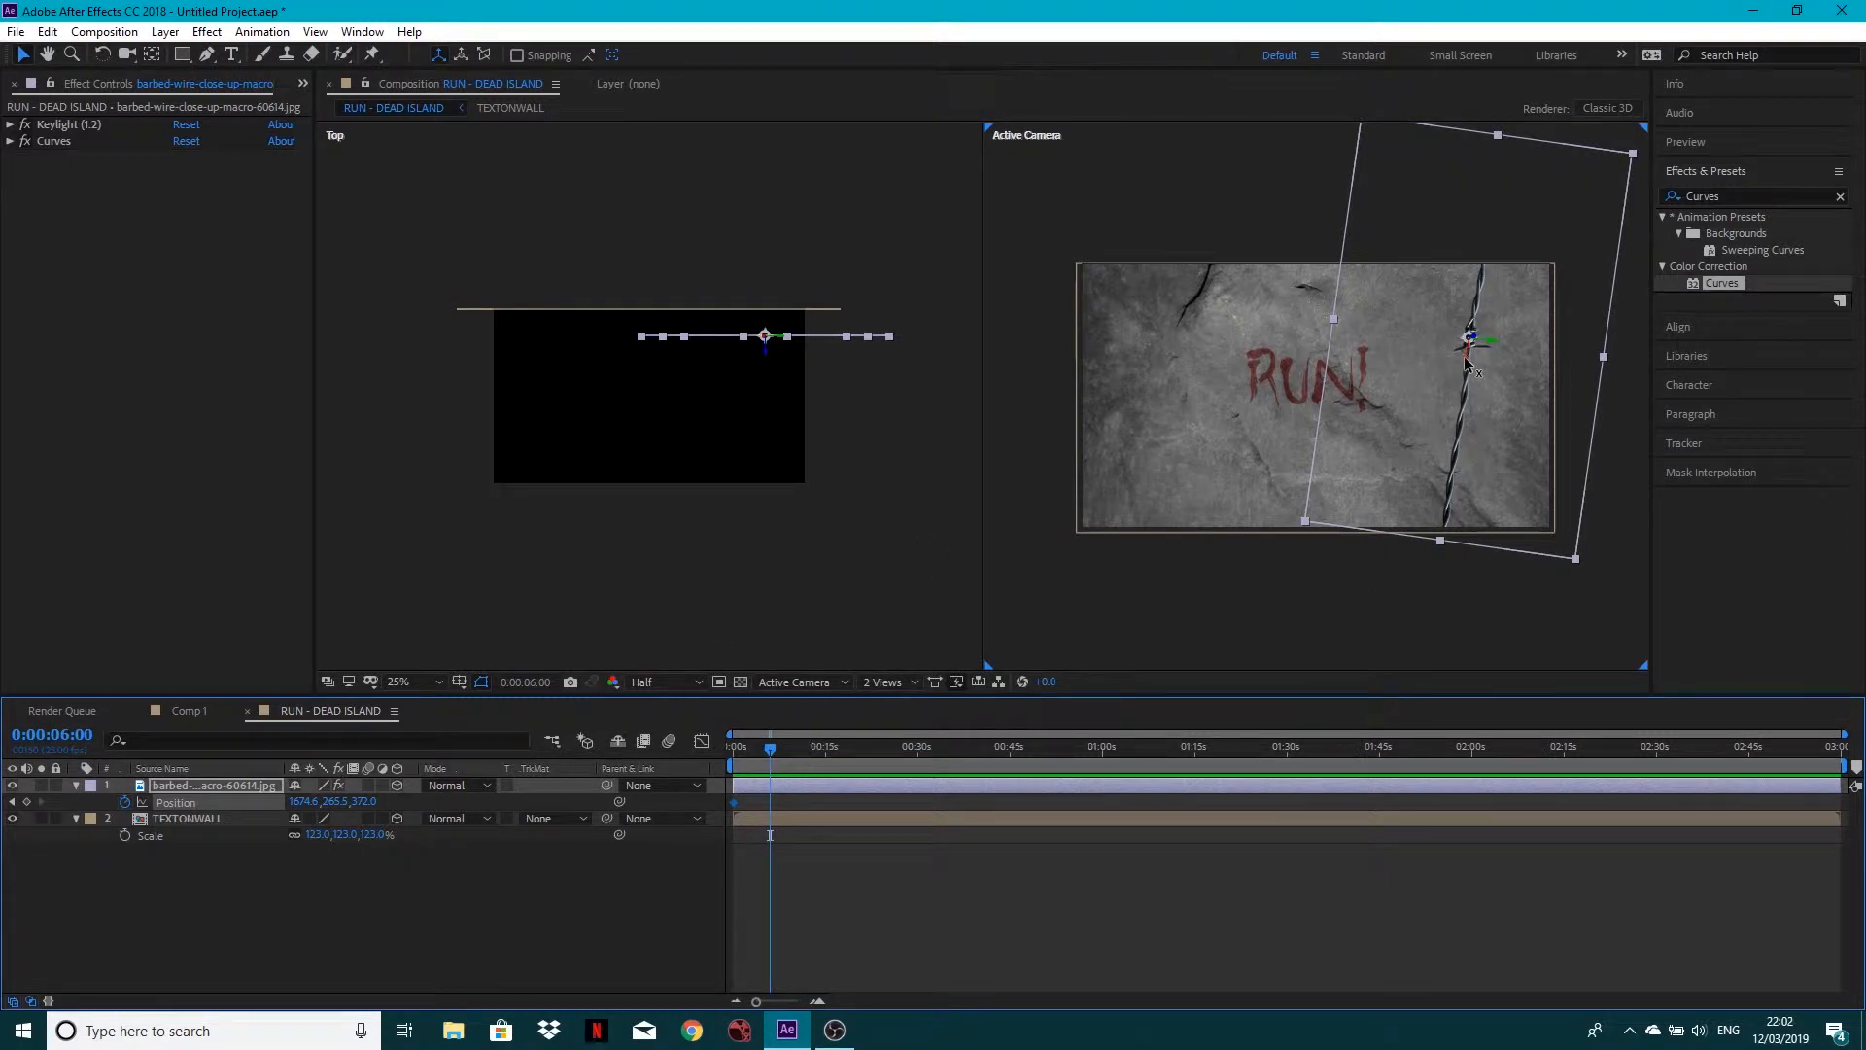
drag(1466, 361, 1464, 375)
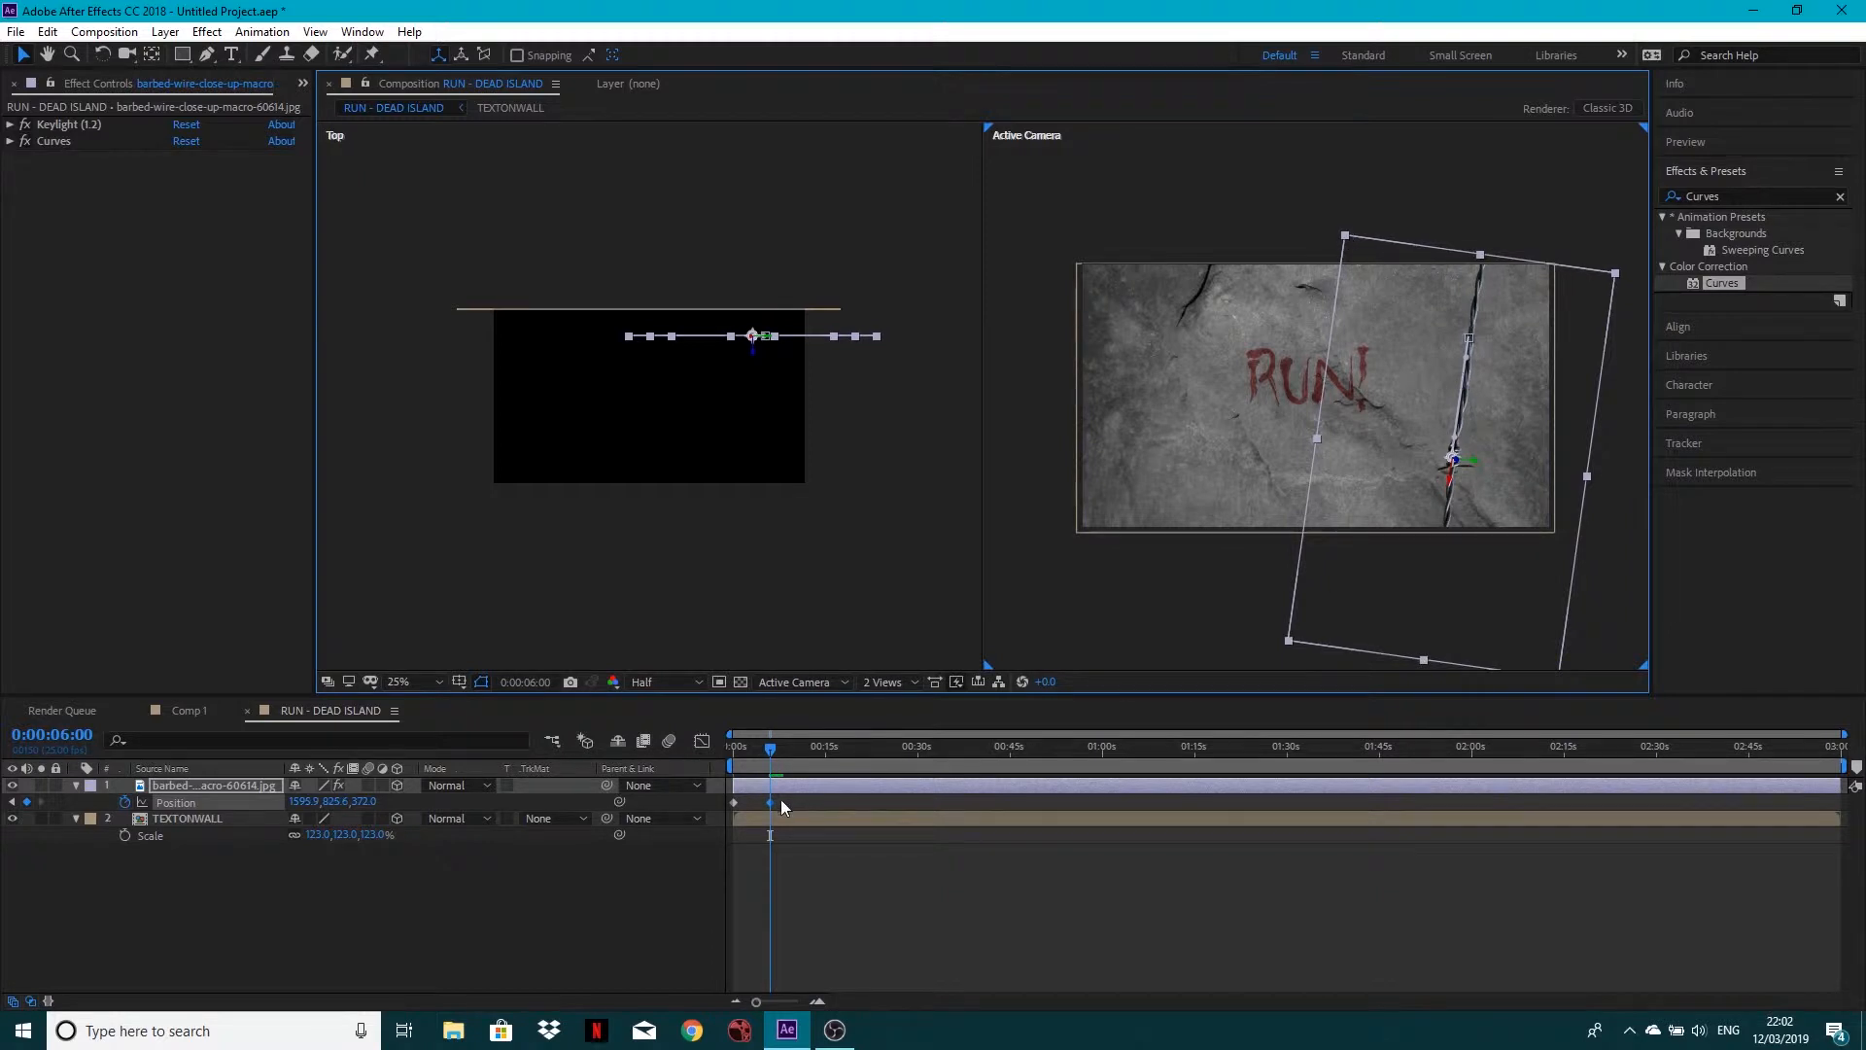
Set the work area's end at 6 seconds and trim the composition to the work area
drag(770, 750, 768, 751)
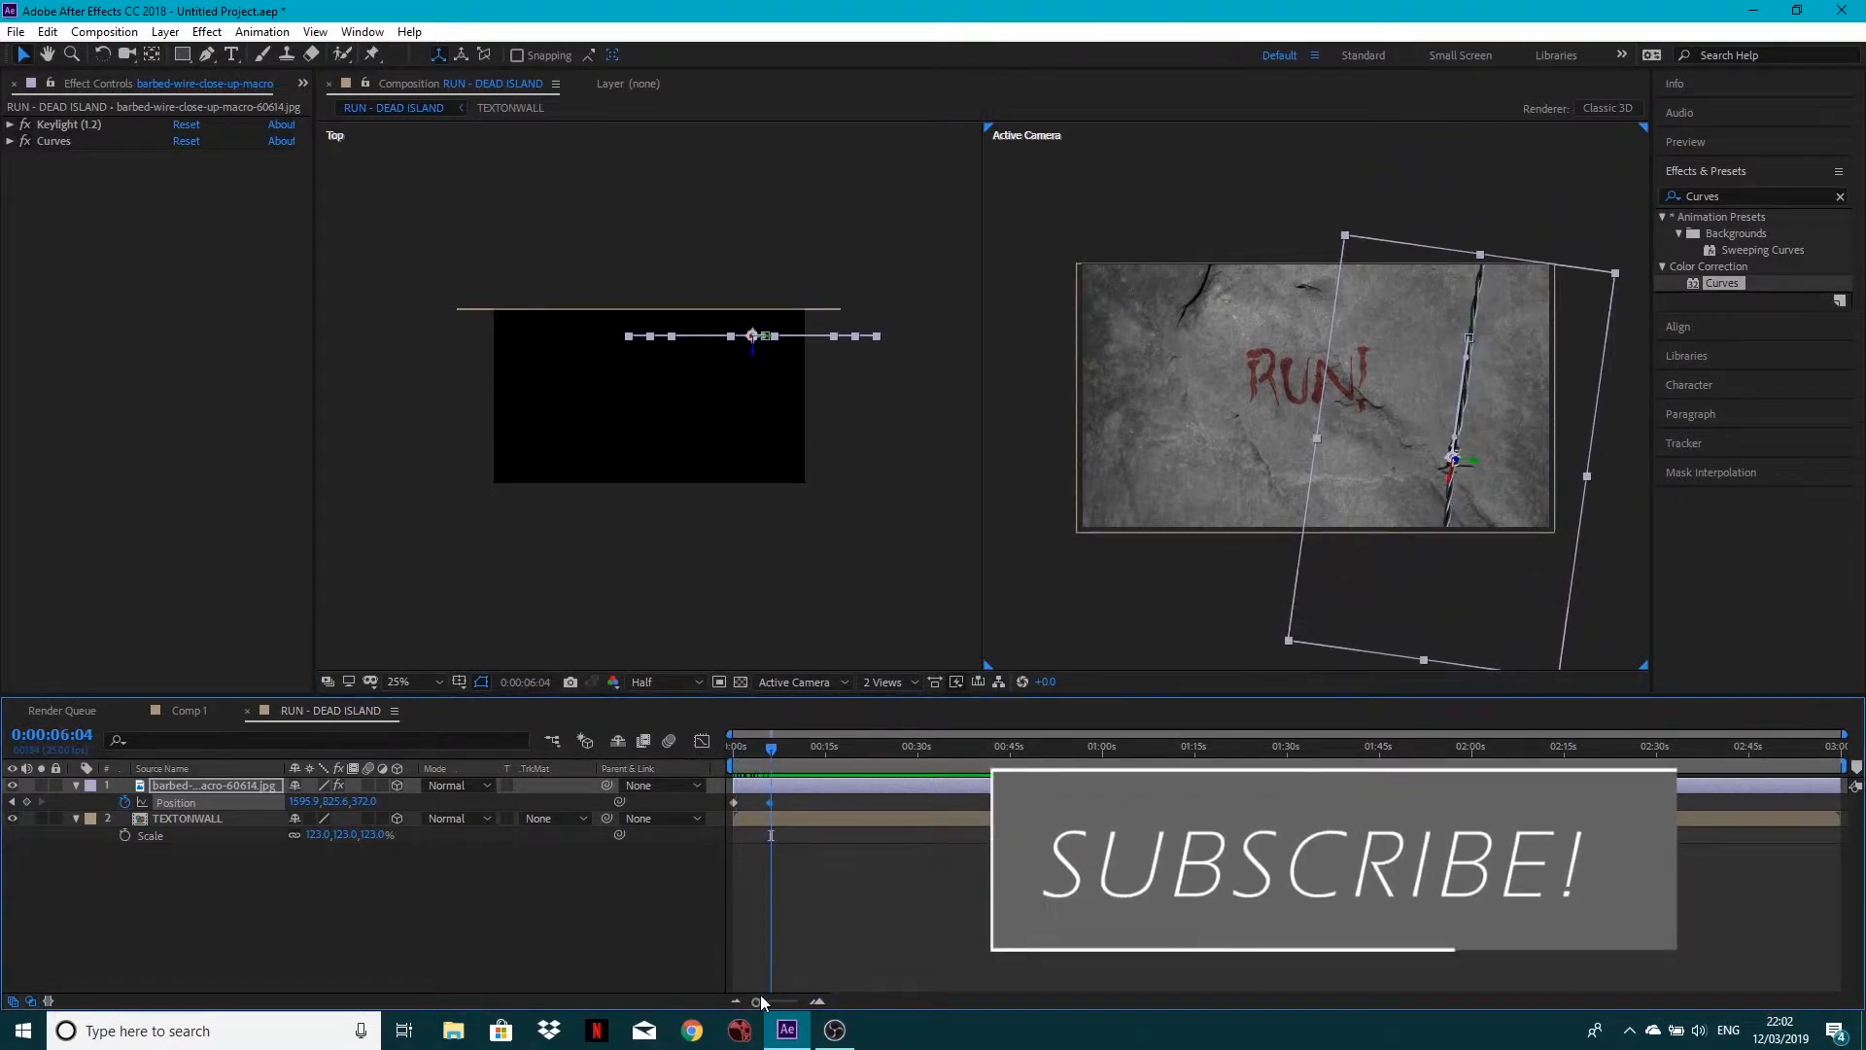
drag(760, 1001, 790, 1001)
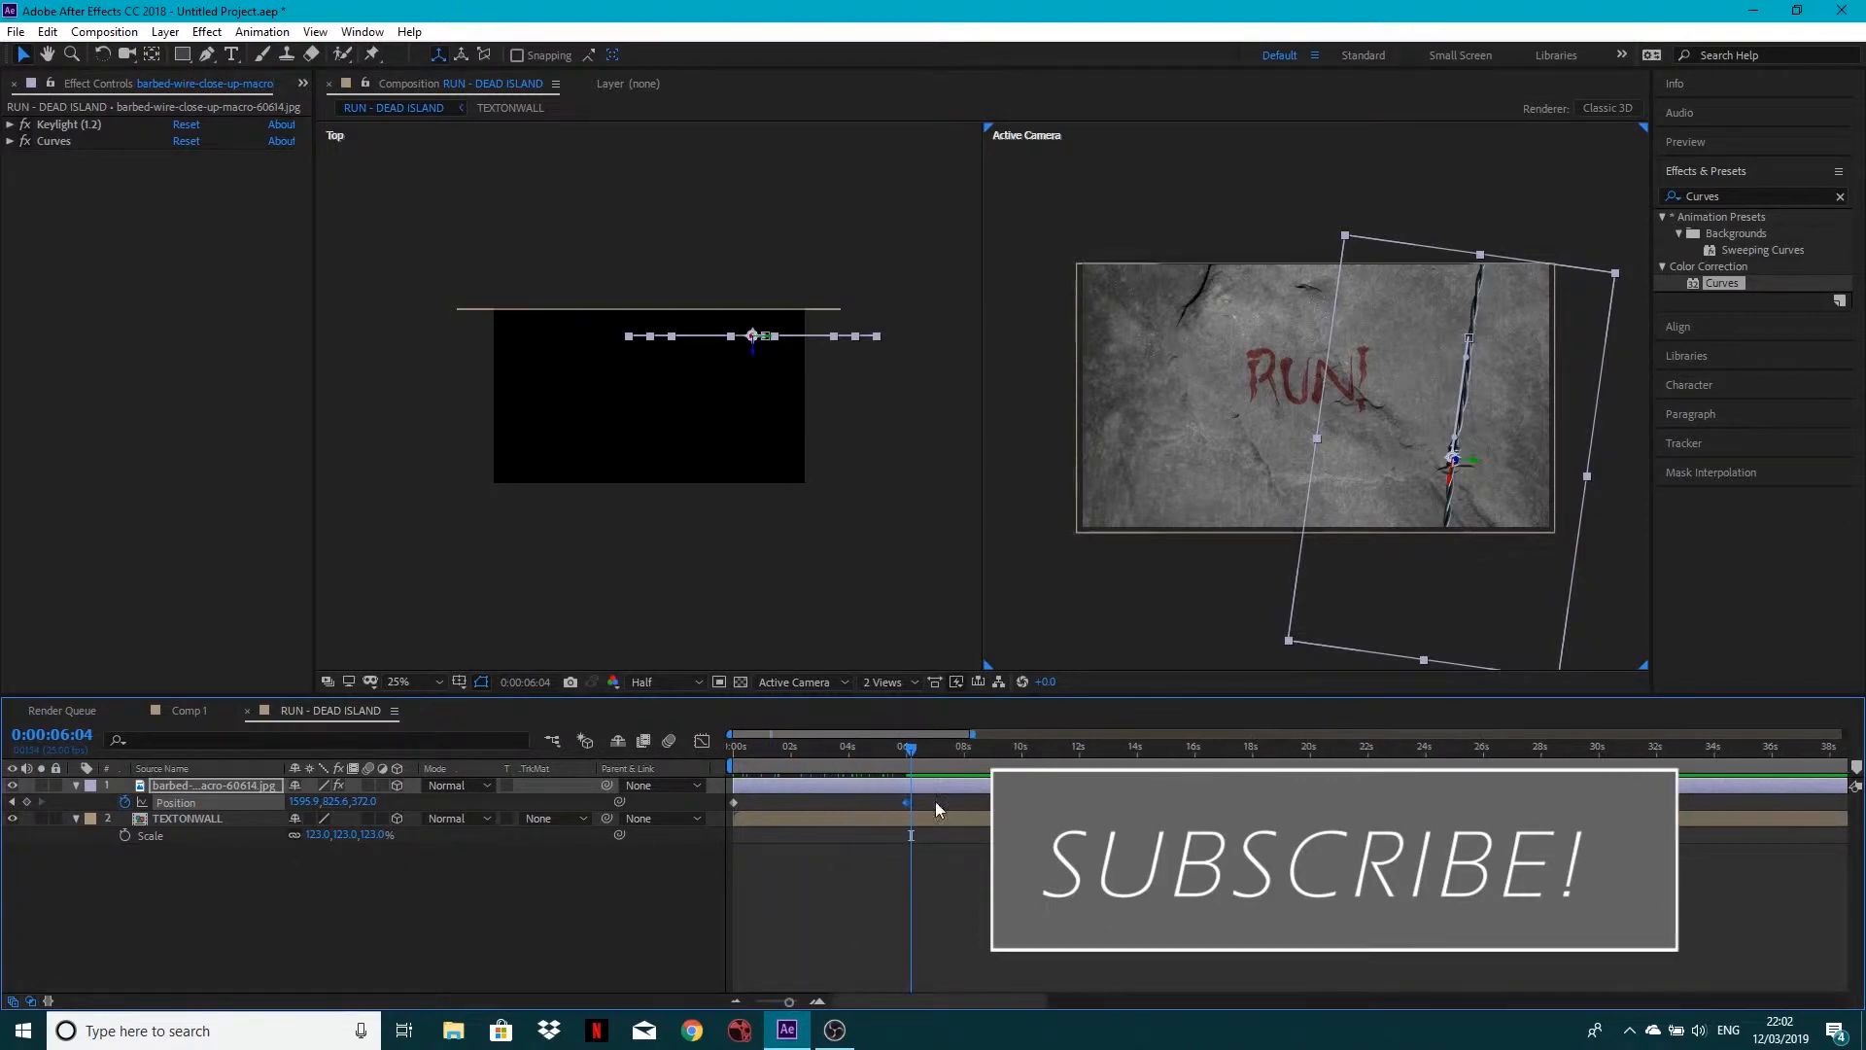
drag(910, 749, 906, 751)
key(n)
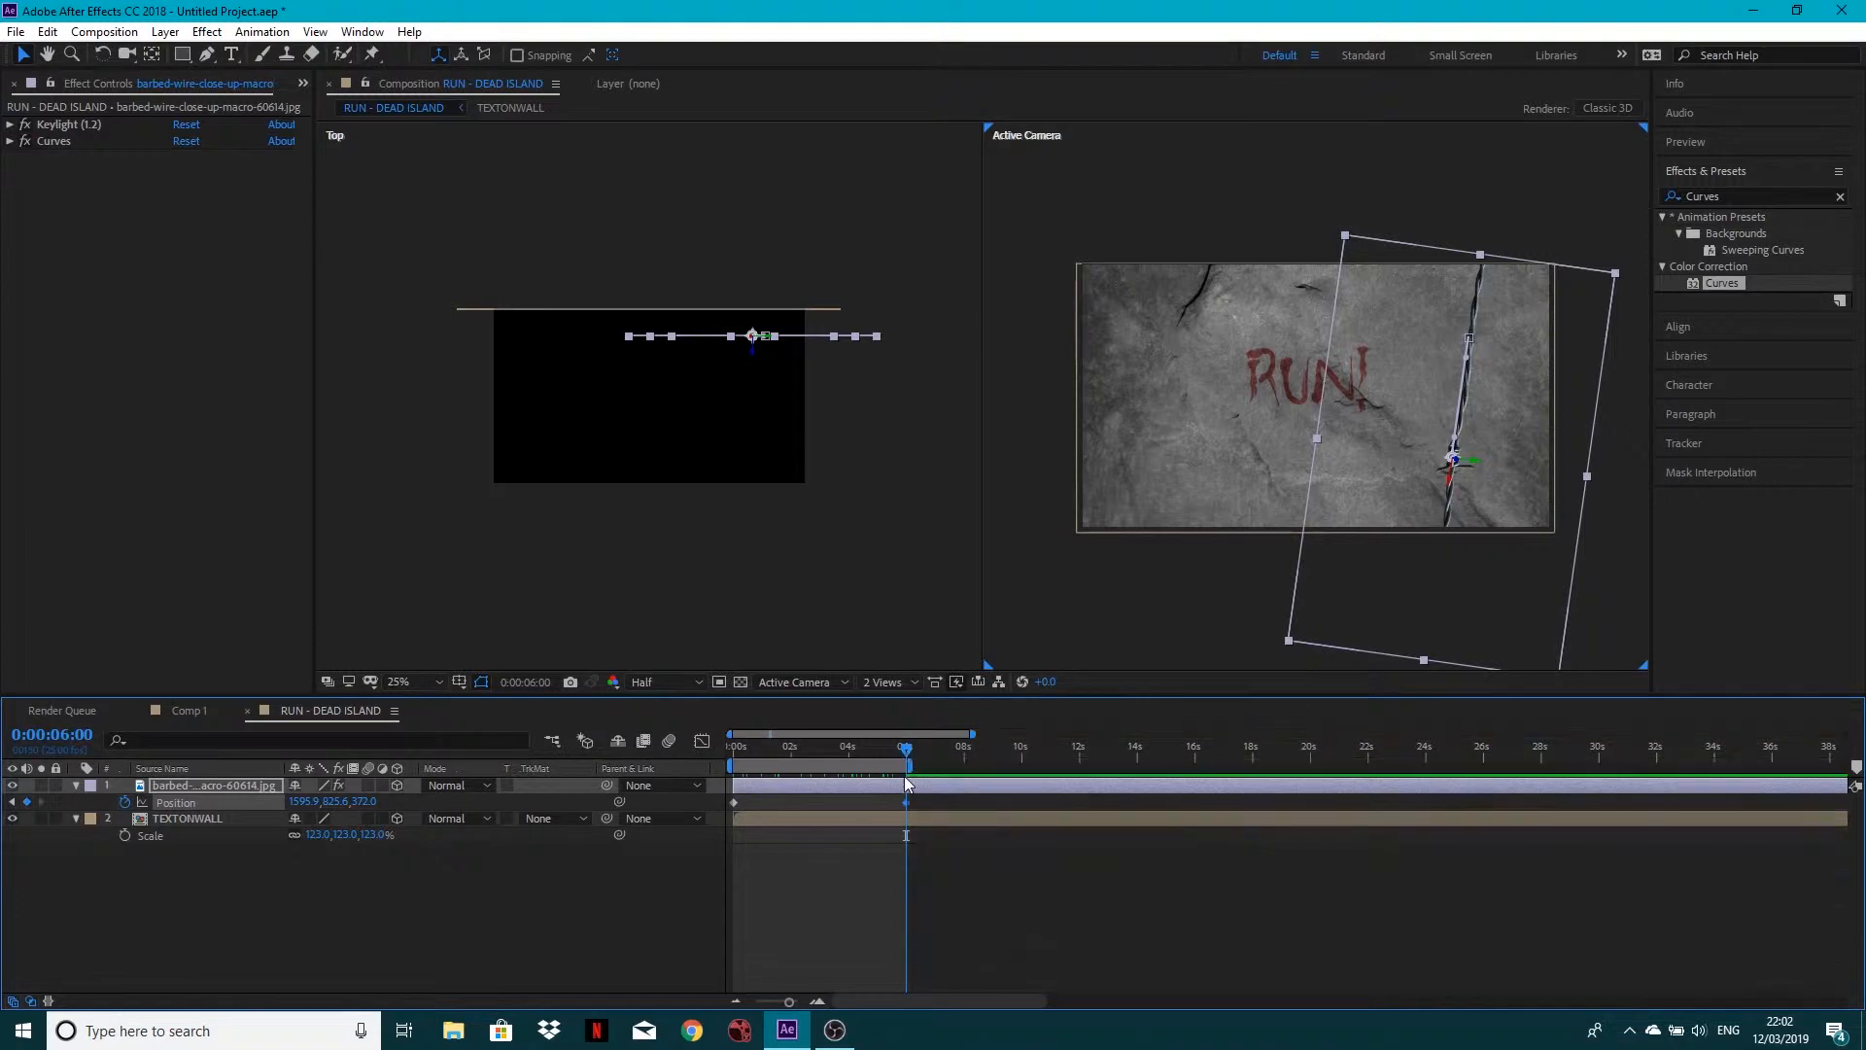
drag(904, 751, 854, 760)
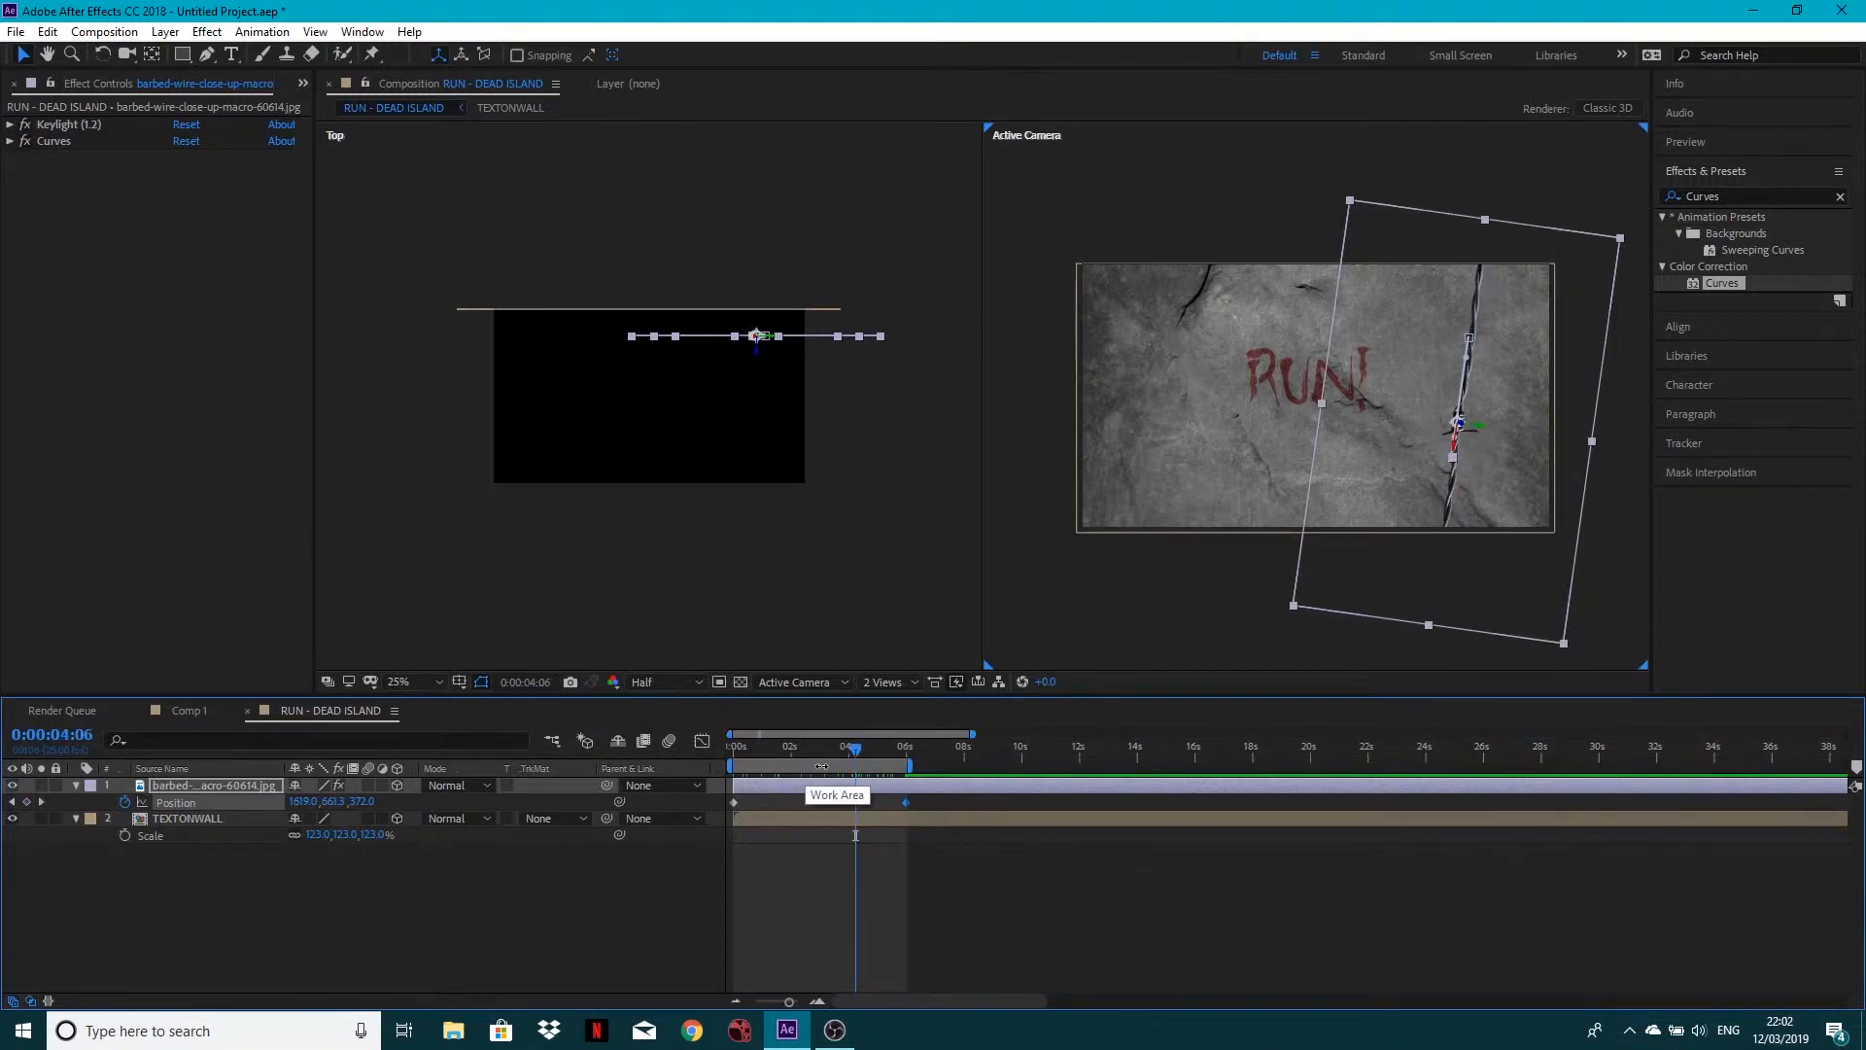
right_click(811, 767)
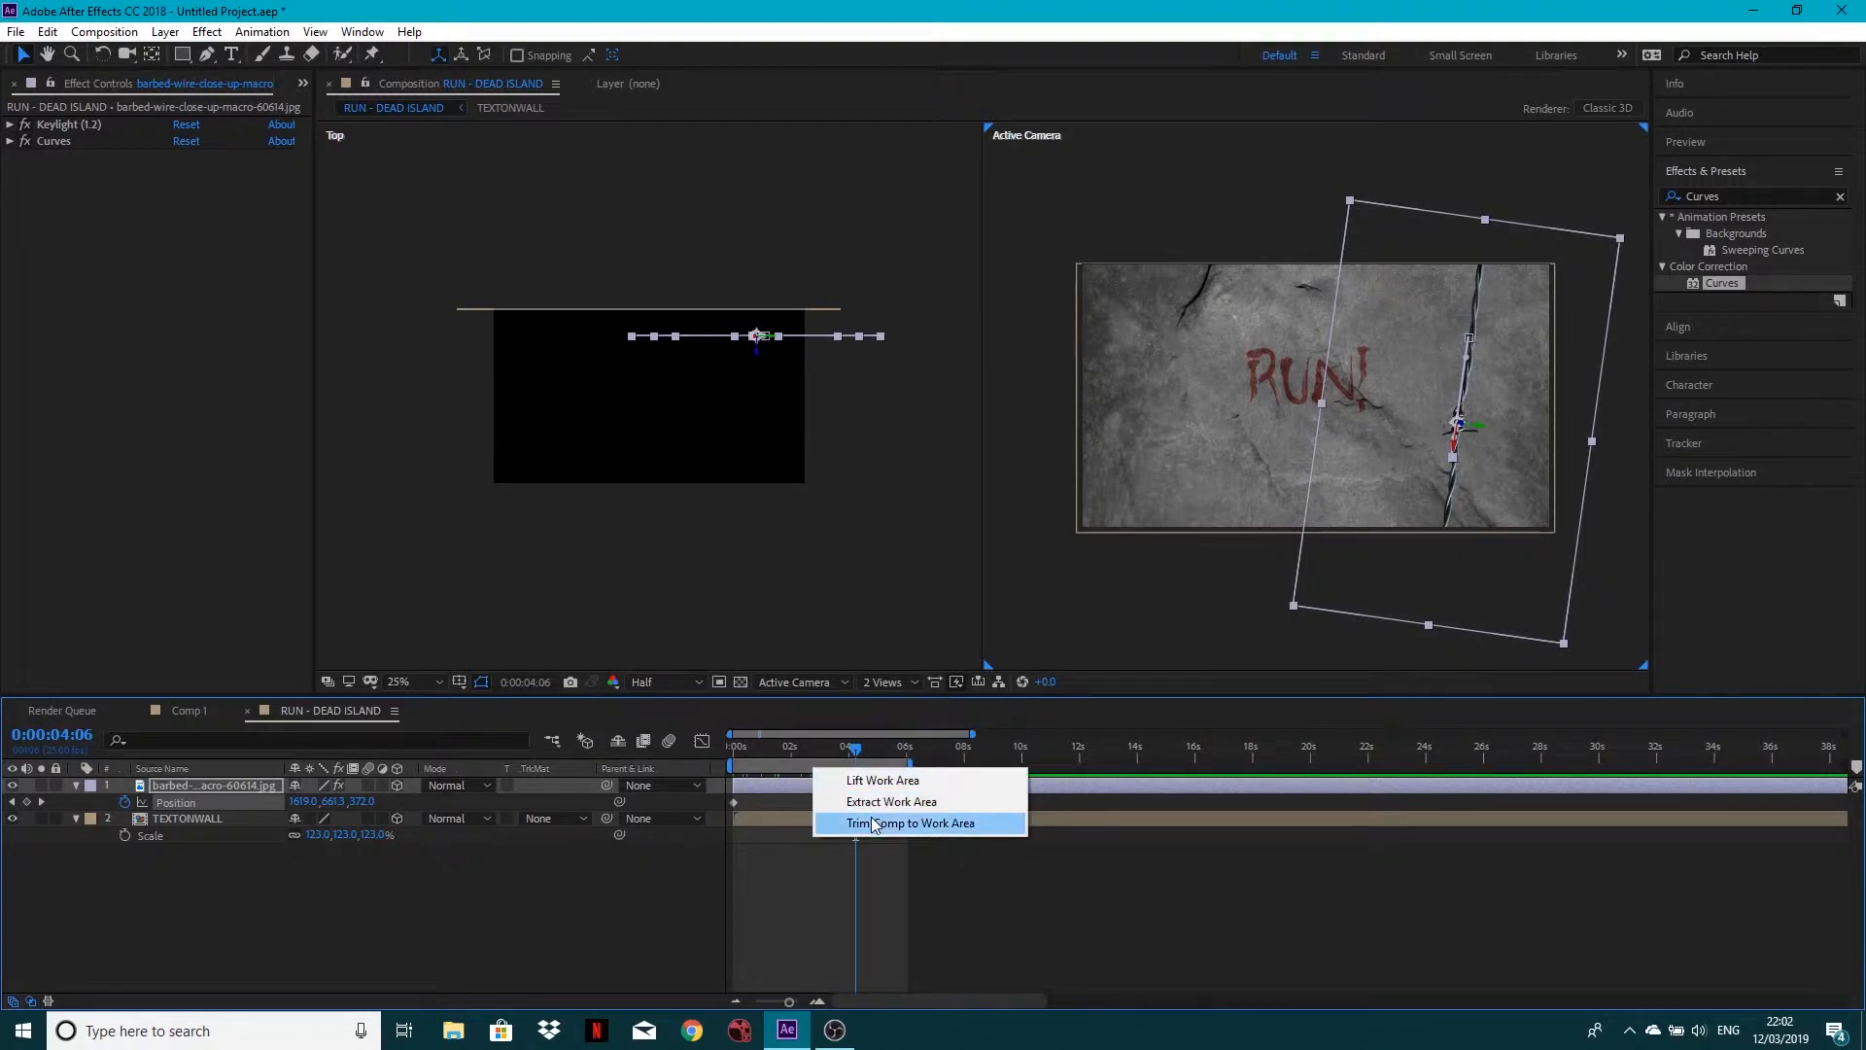
click(868, 819)
Duplicate the barbed-wire layer and delete both Position keyframes from the duplicate at 6 seconds
drag(1510, 748, 1852, 768)
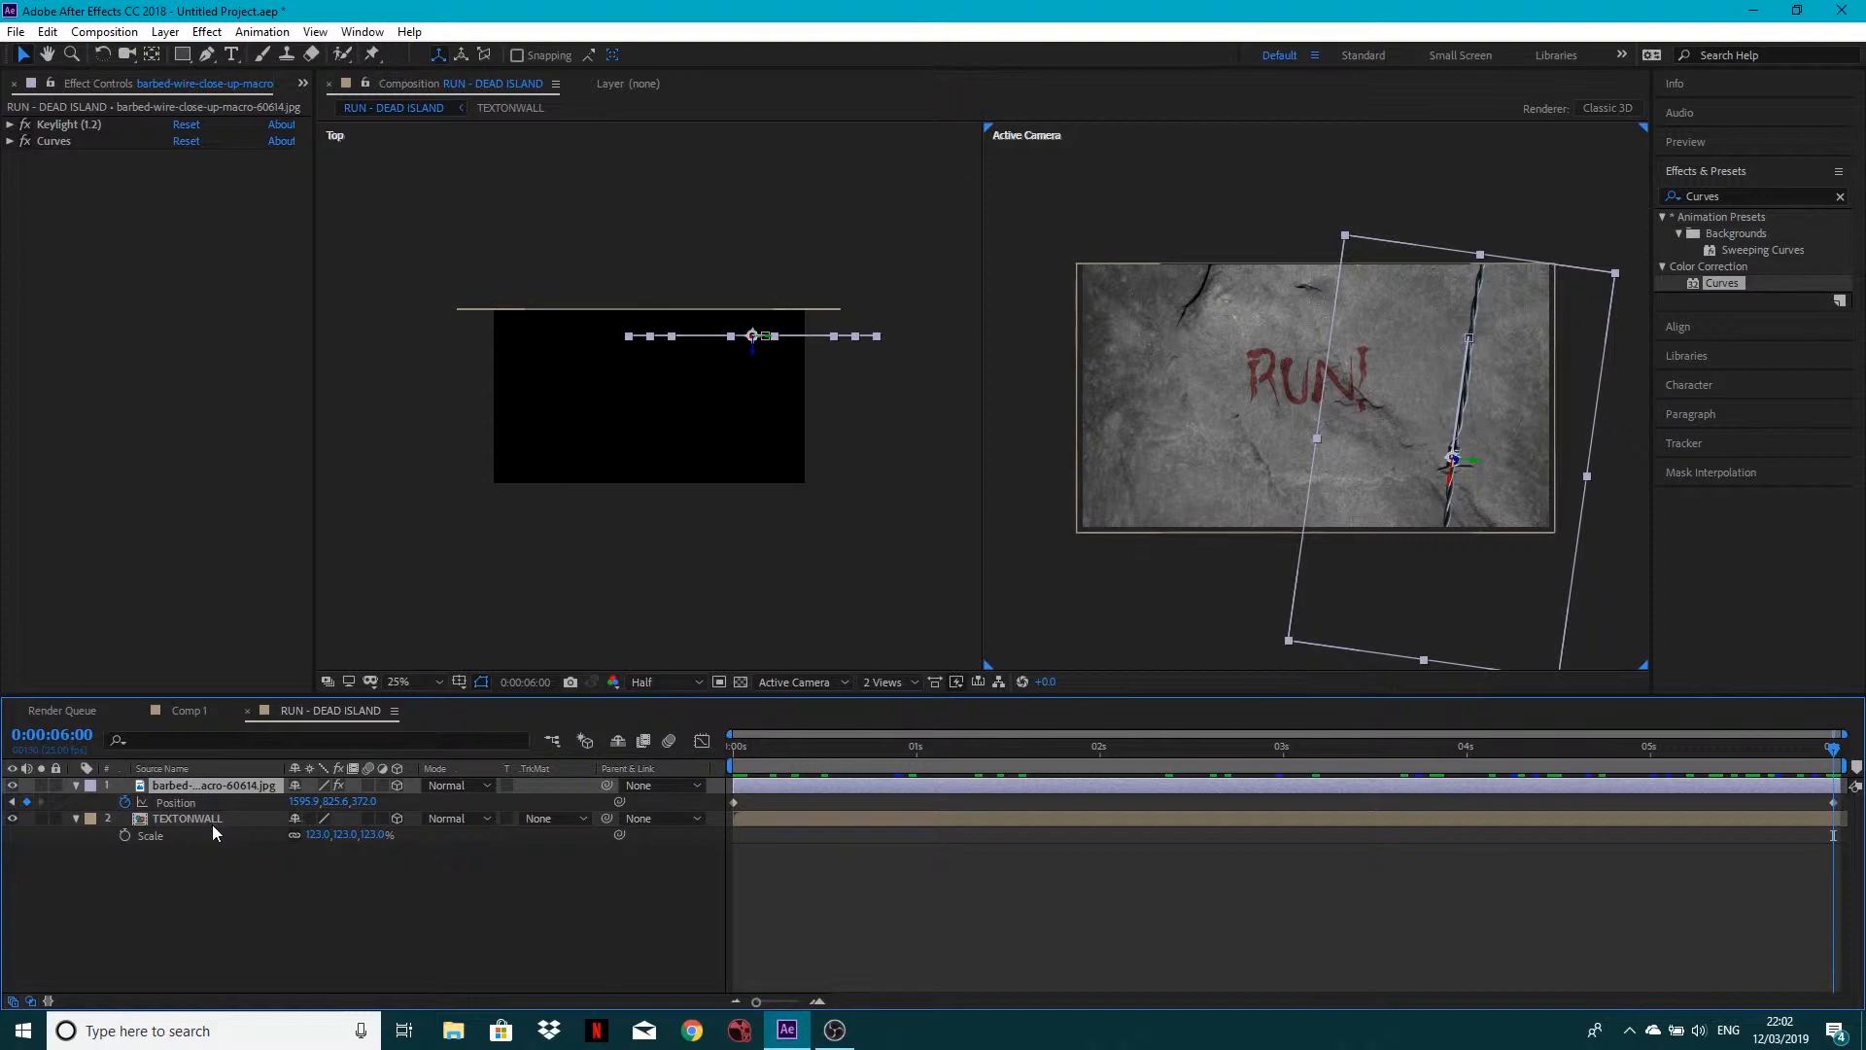
key(ctrl+d)
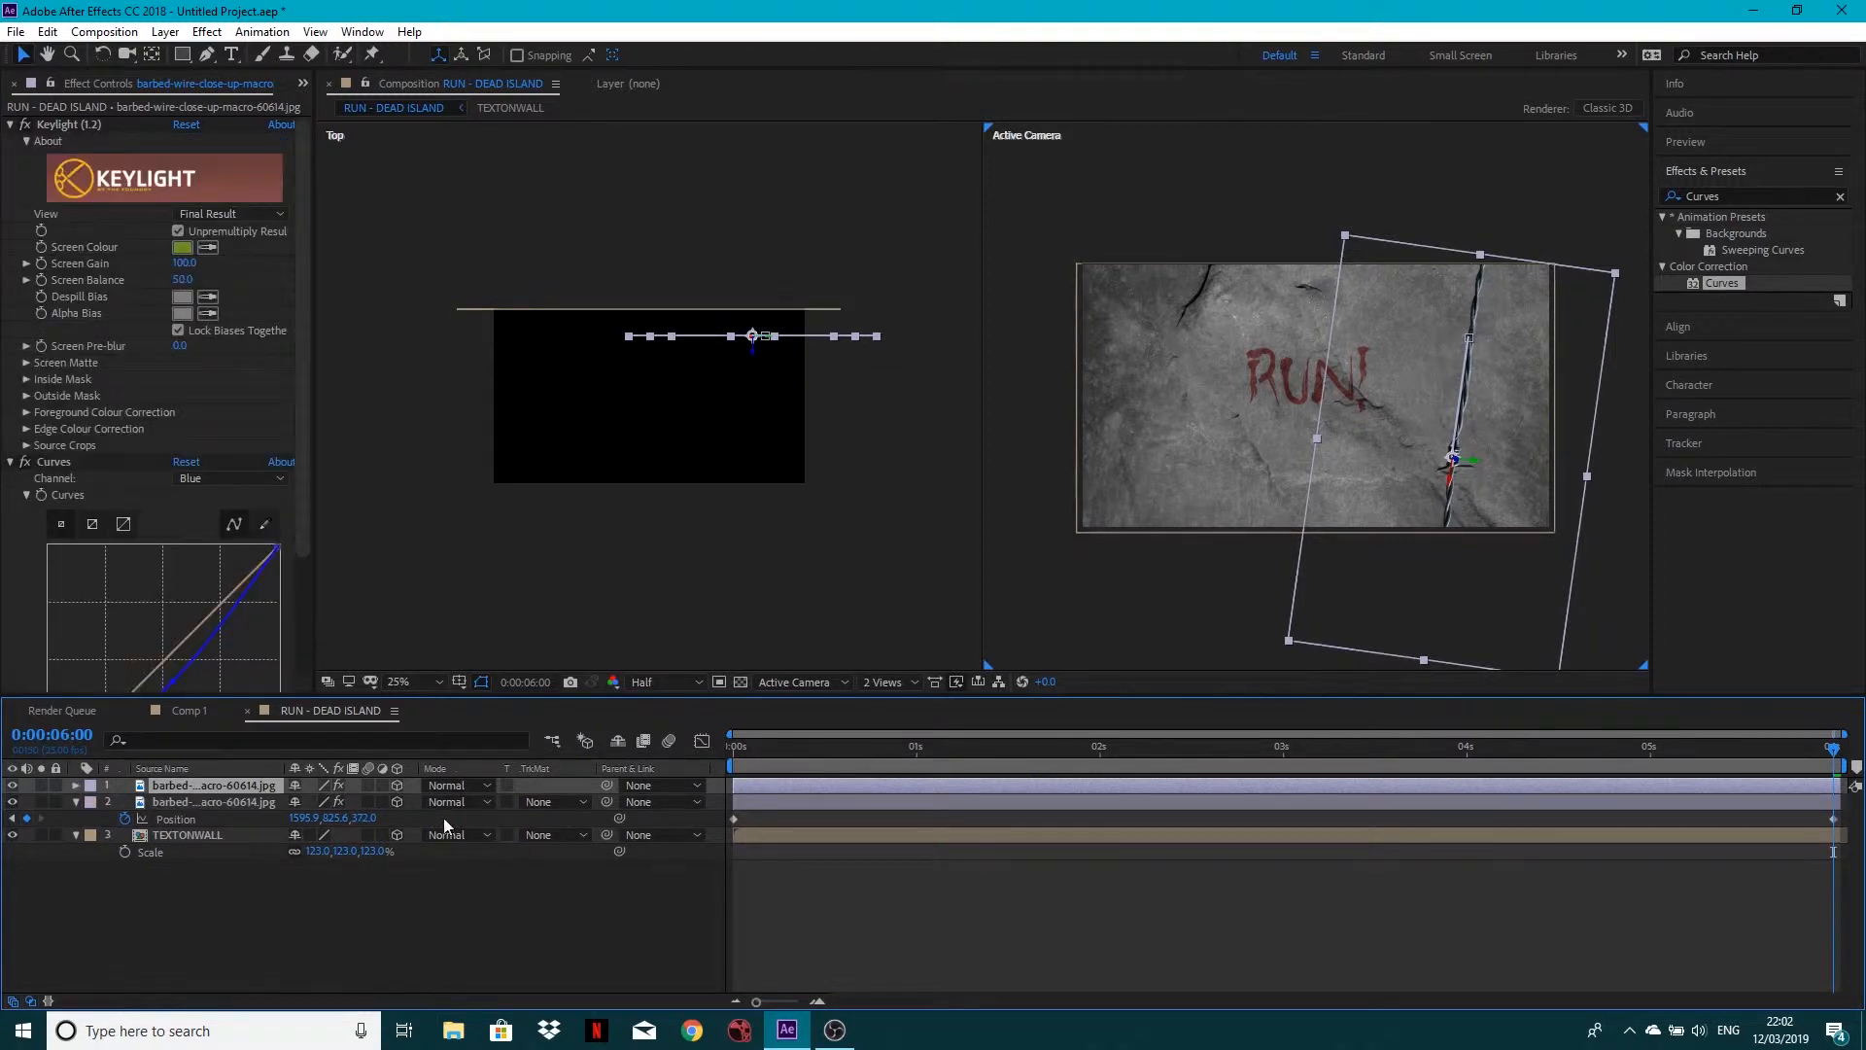
click(11, 124)
click(10, 141)
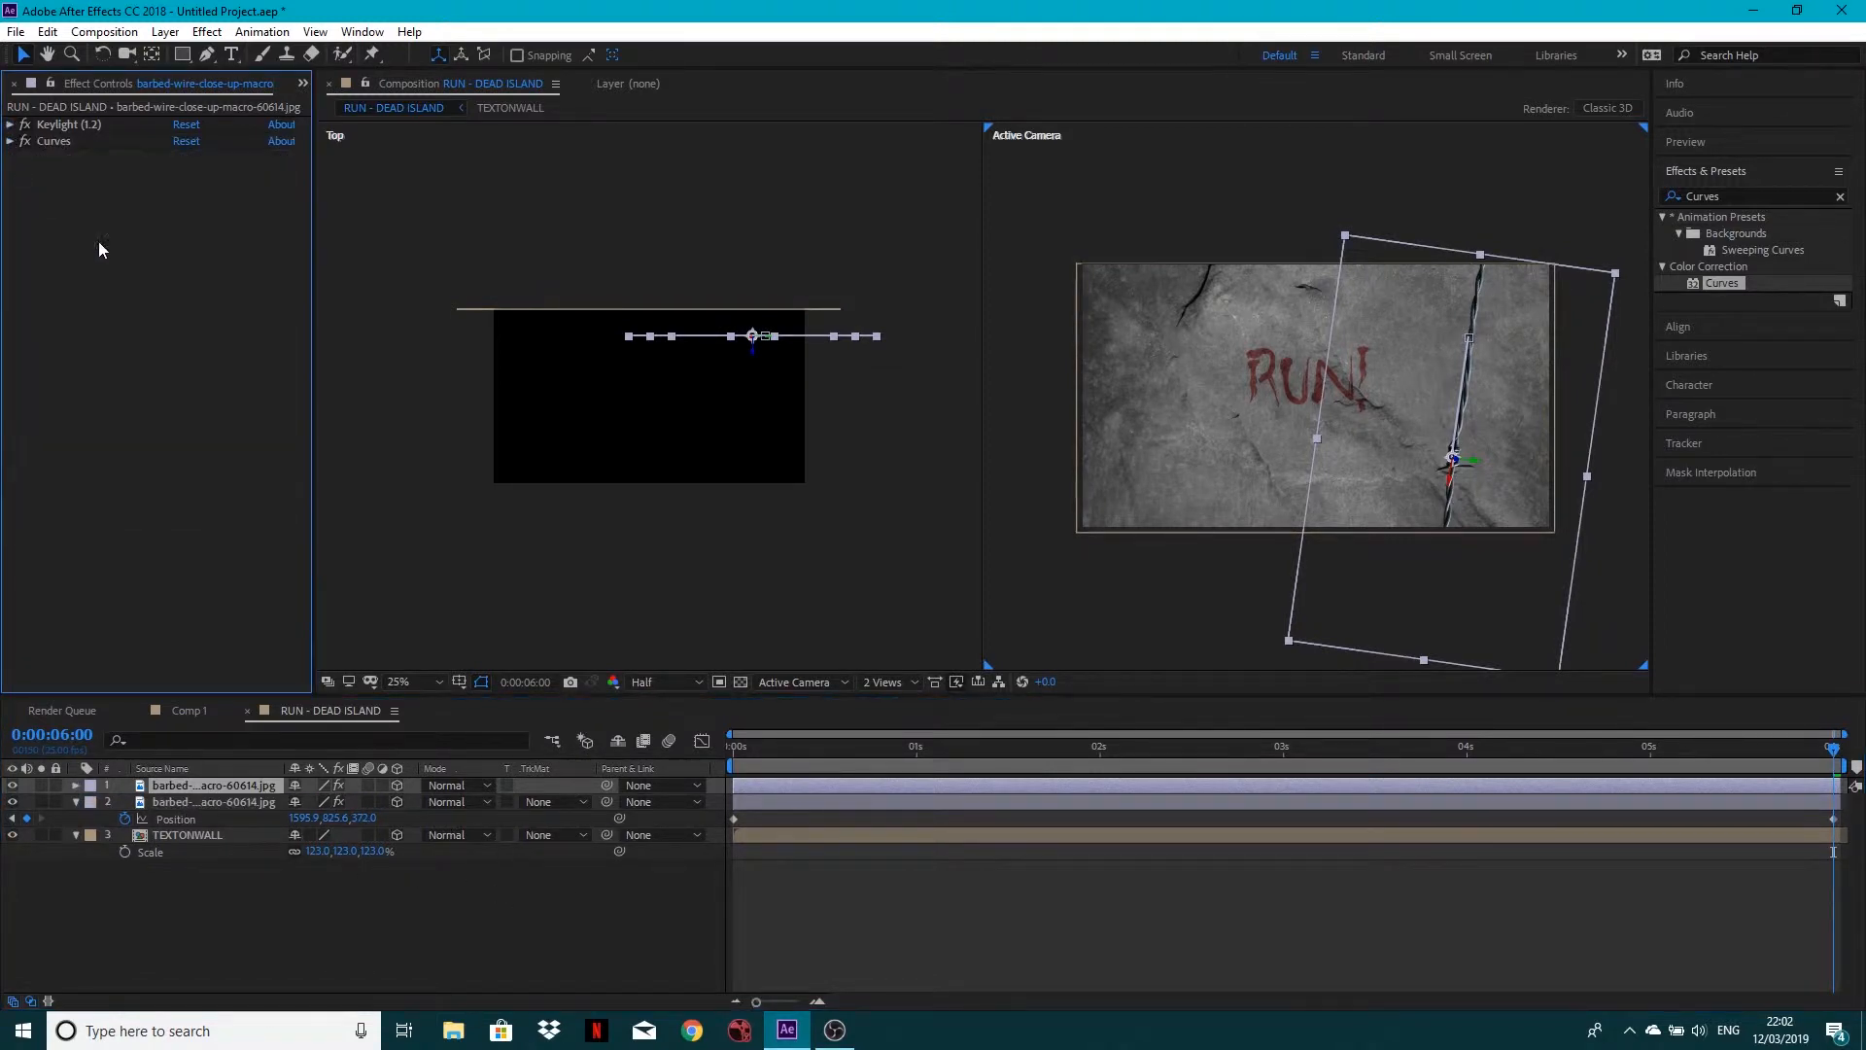
click(766, 790)
key(p)
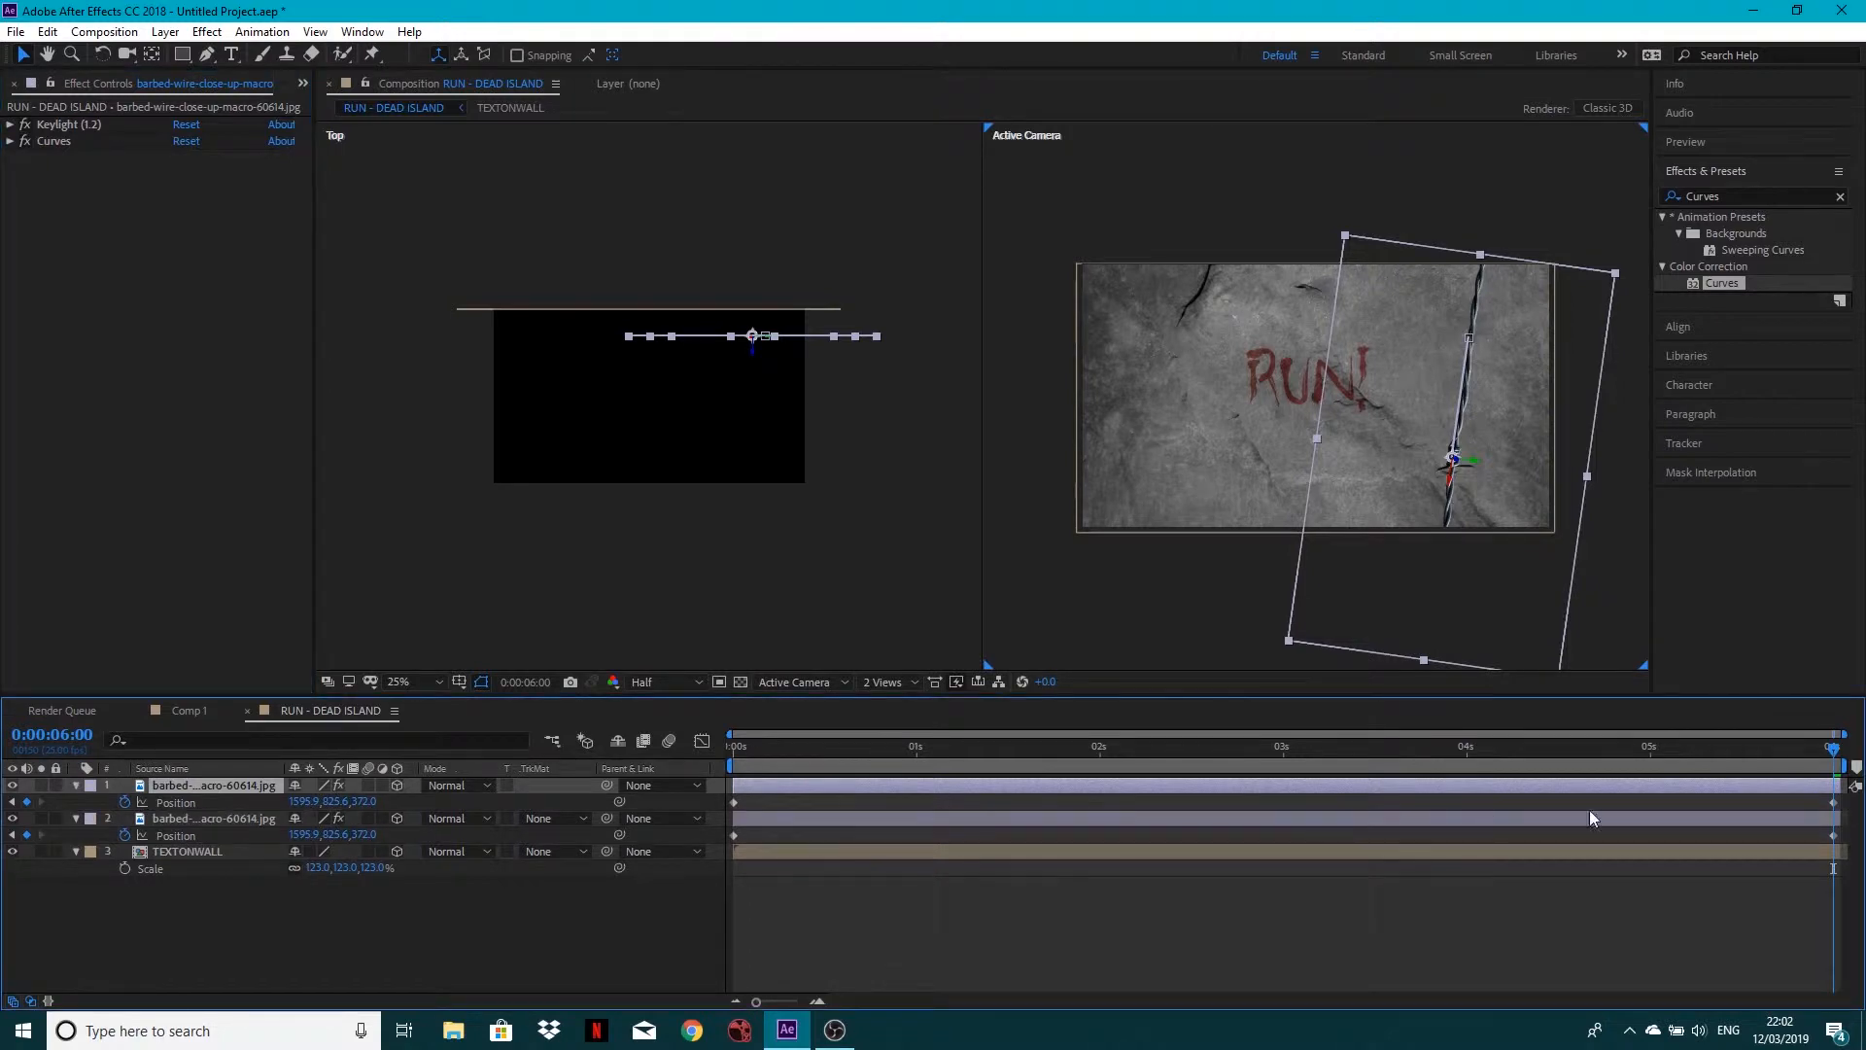
drag(1847, 806, 650, 807)
key(Delete)
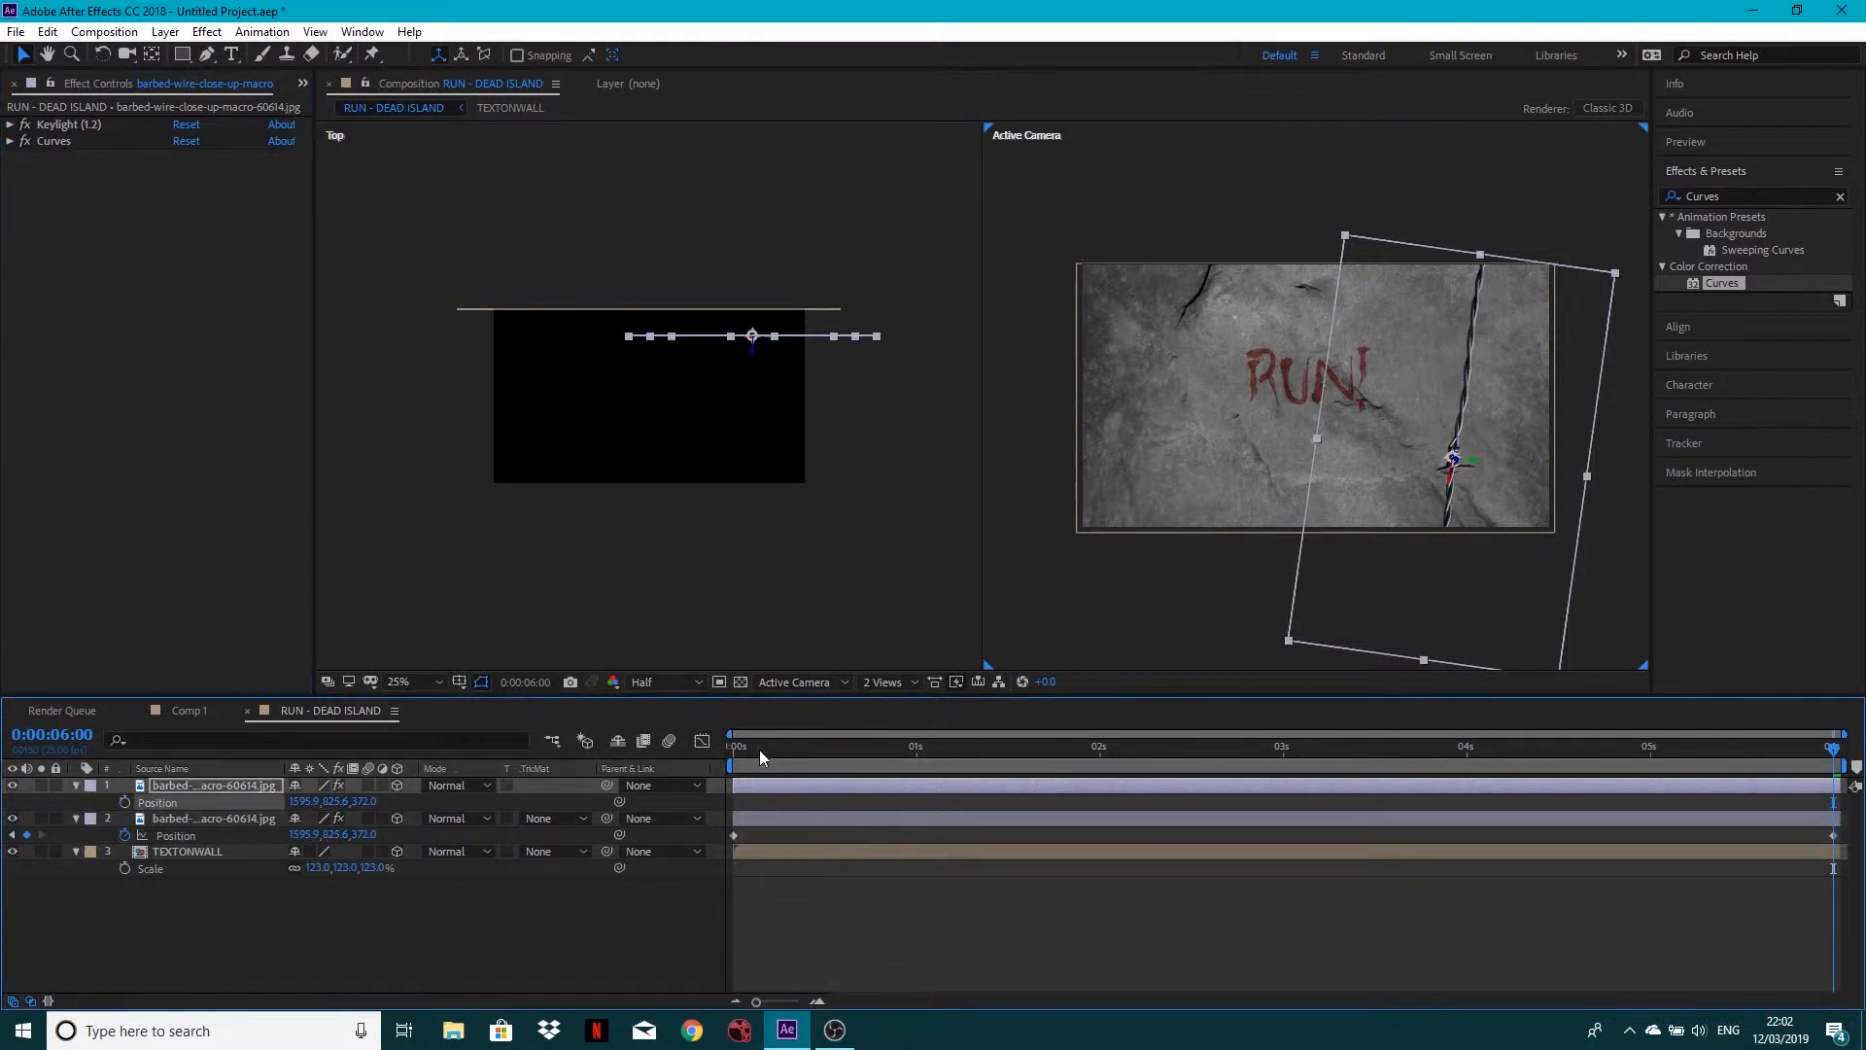
Duplicate the unkeyed barbed-wire layer twice more and hide the two new copies
drag(760, 750, 687, 756)
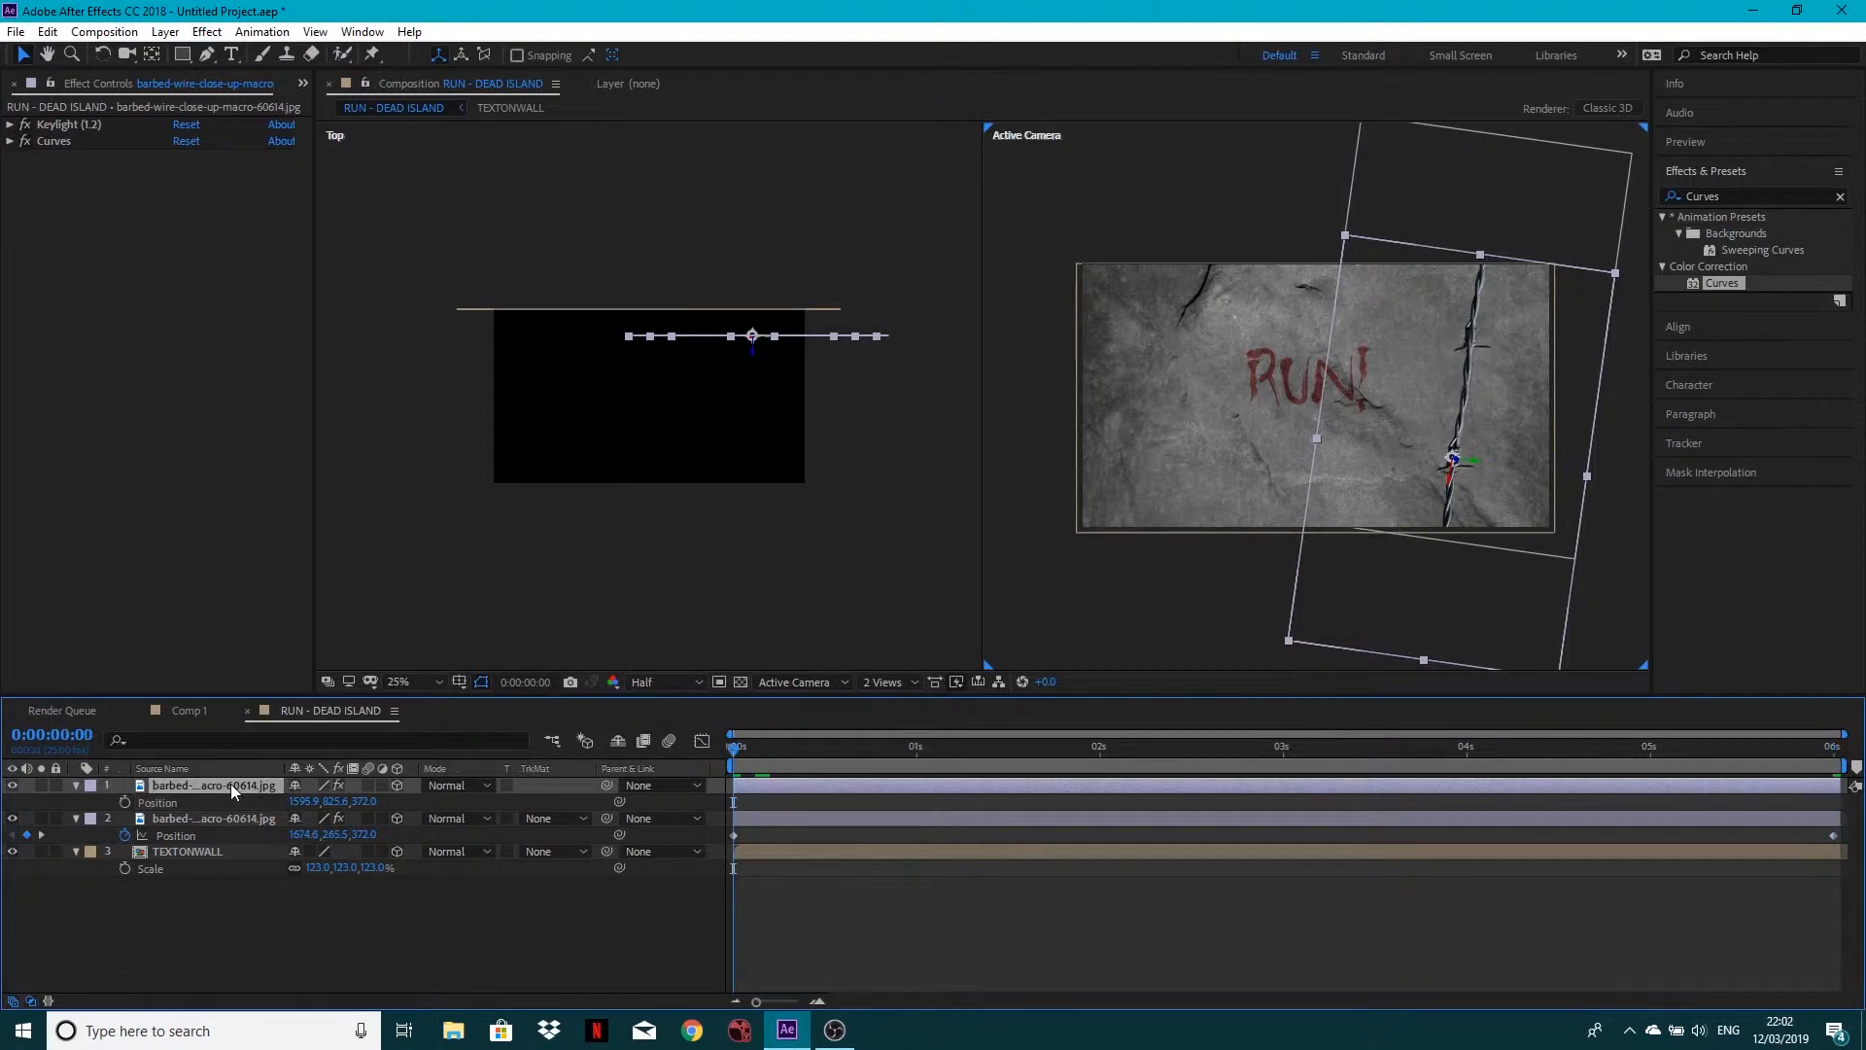
key(ctrl+d)
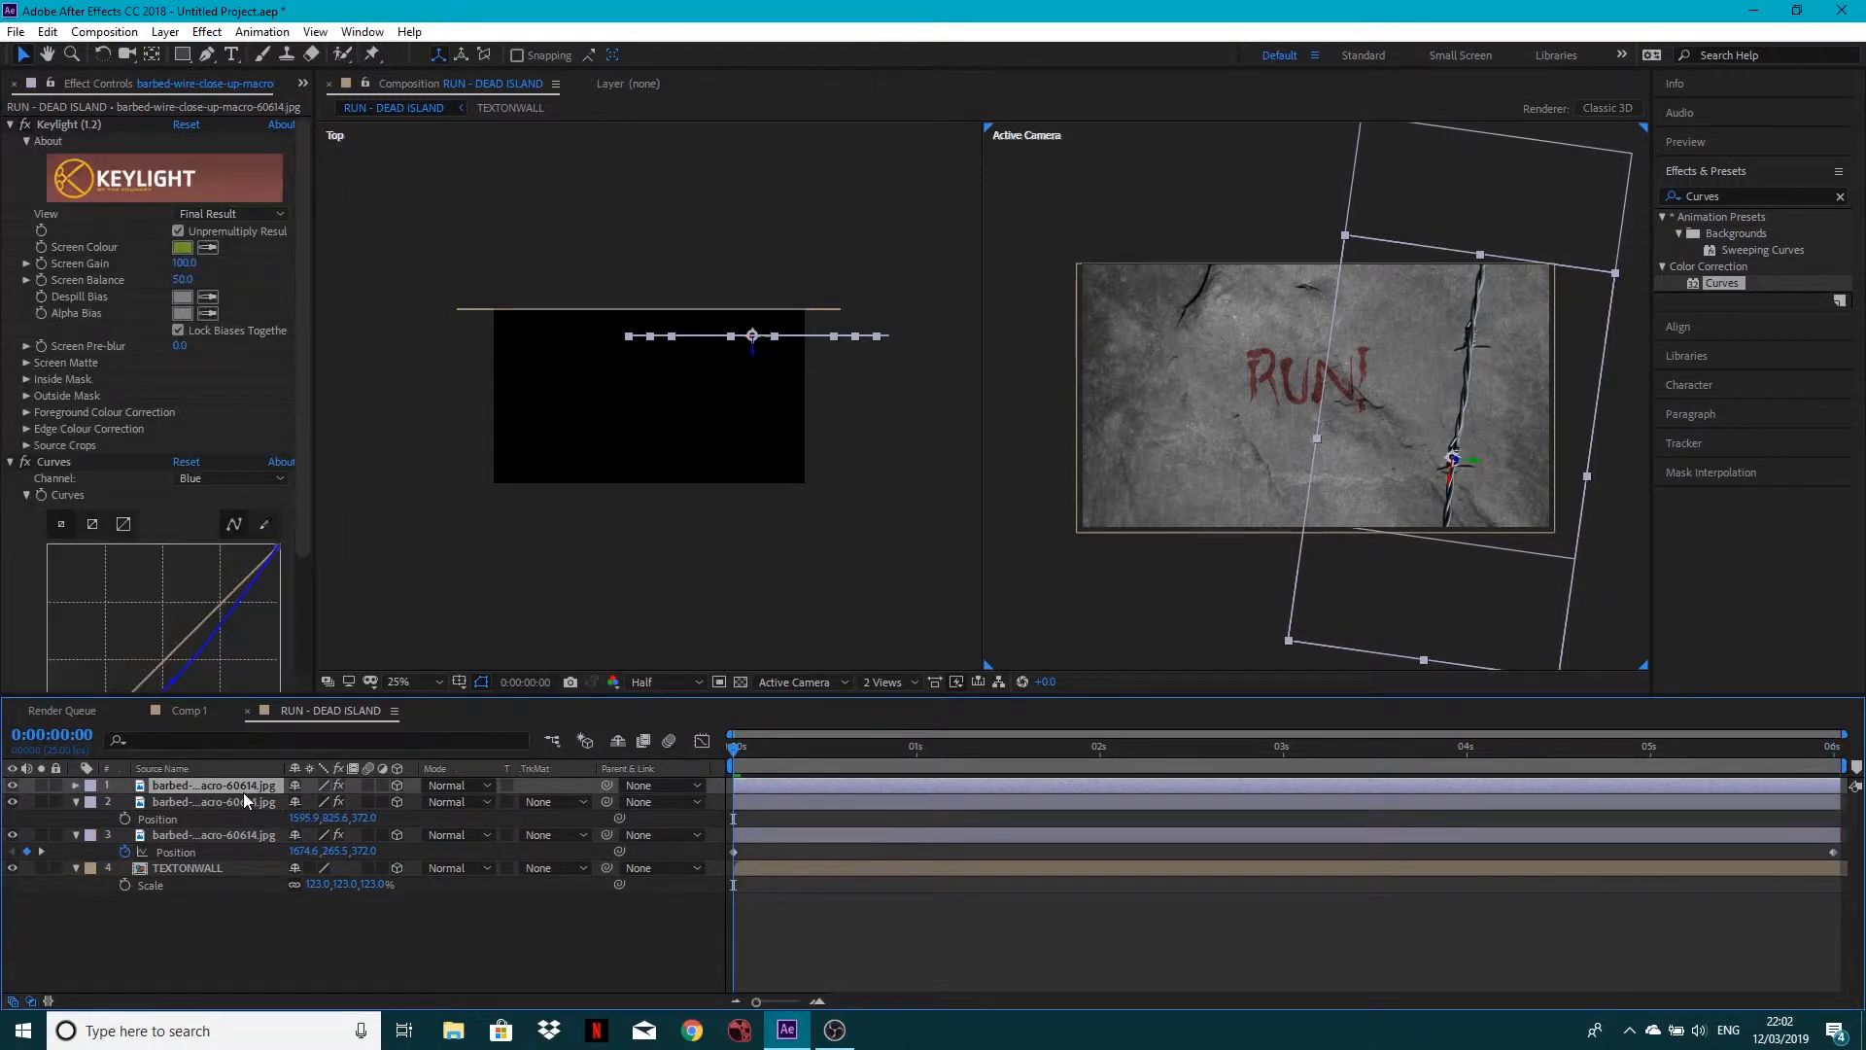
key(ctrl+d)
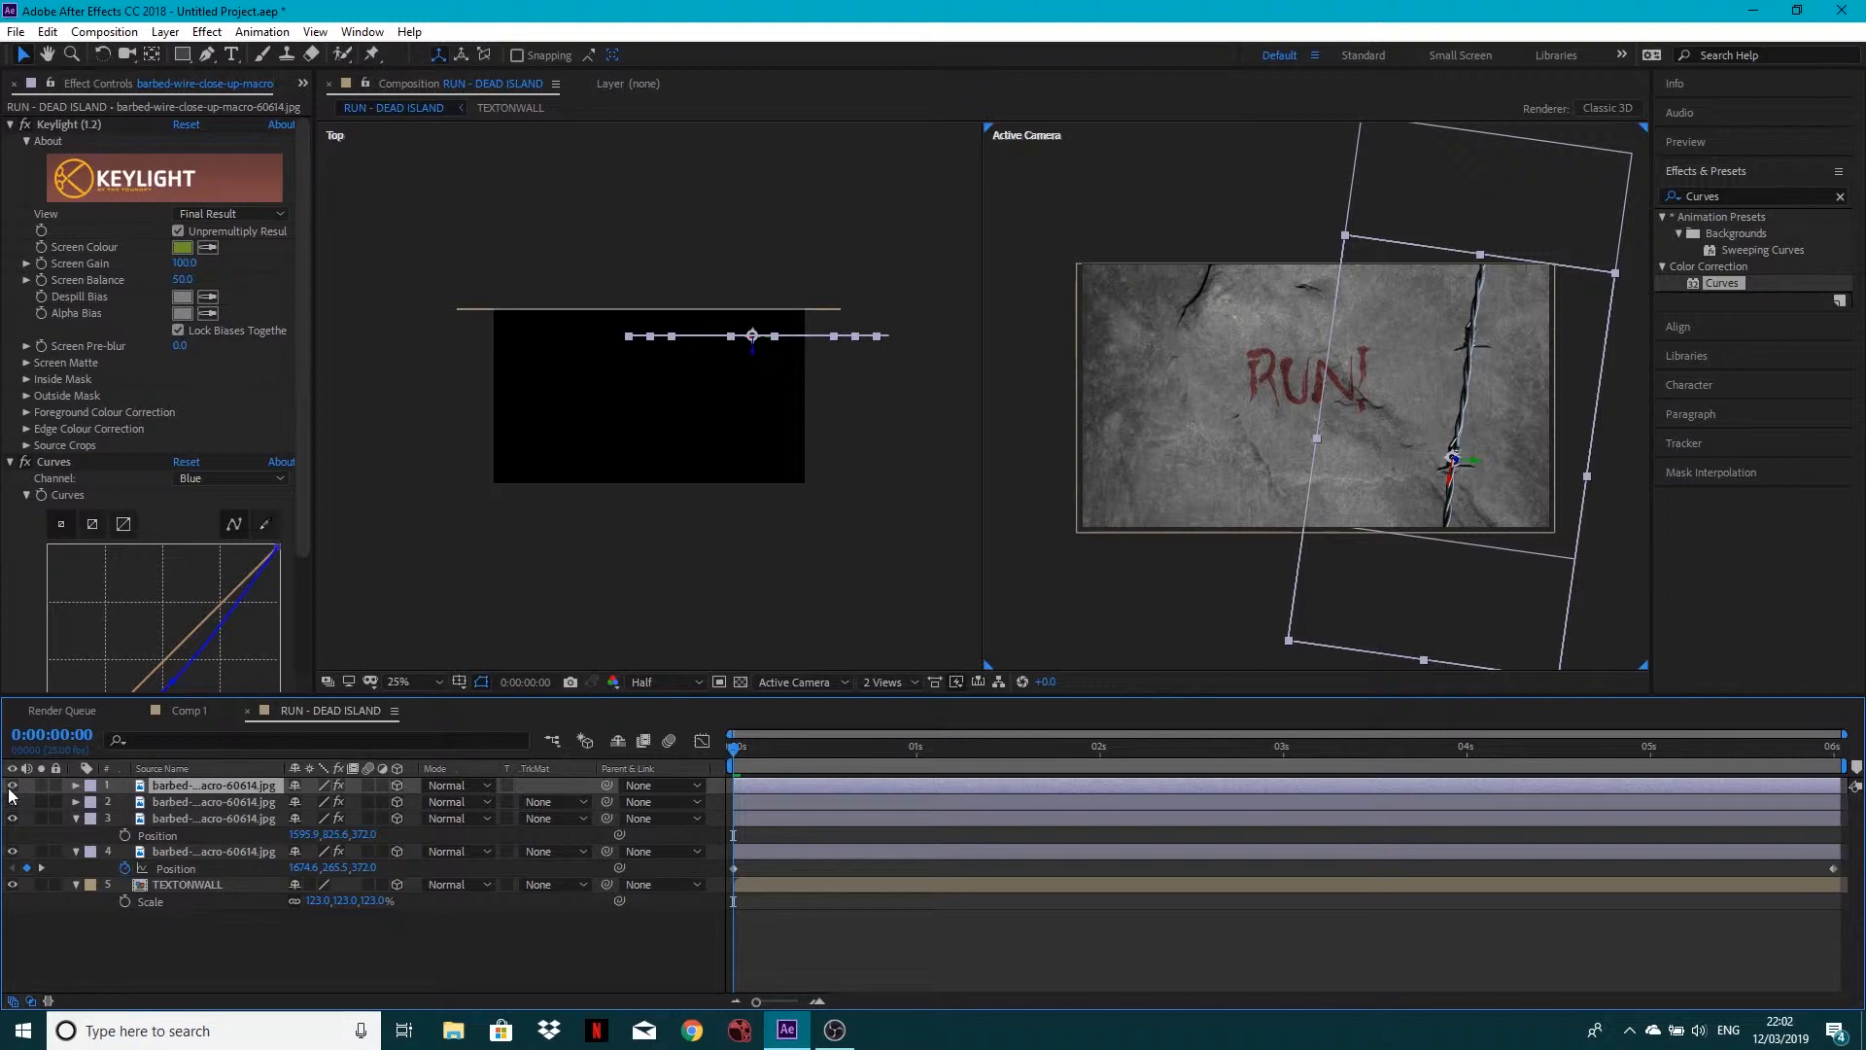
drag(11, 787, 12, 803)
Place the visible unkeyed barbed wire left of RUN!, set its Z Rotation to 75°, bring it forward to about Z -594, and preview the scene
click(181, 816)
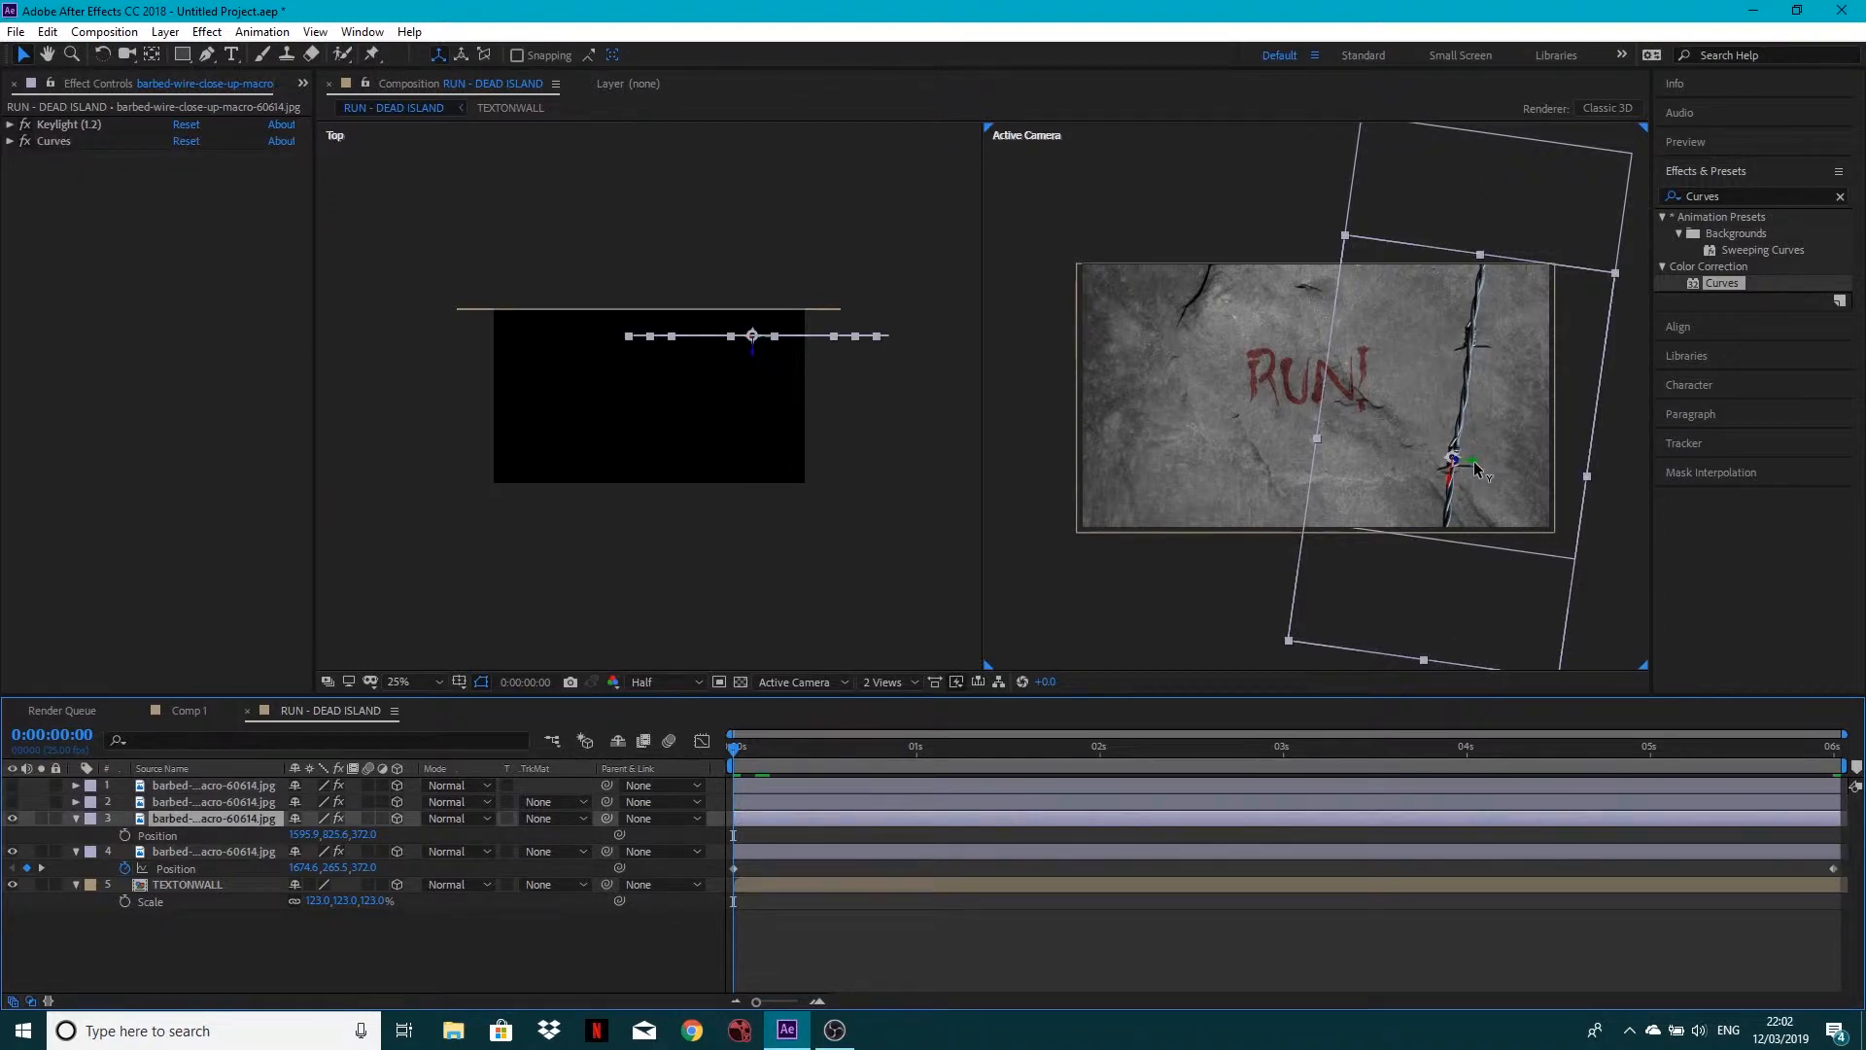
drag(1475, 469, 1153, 450)
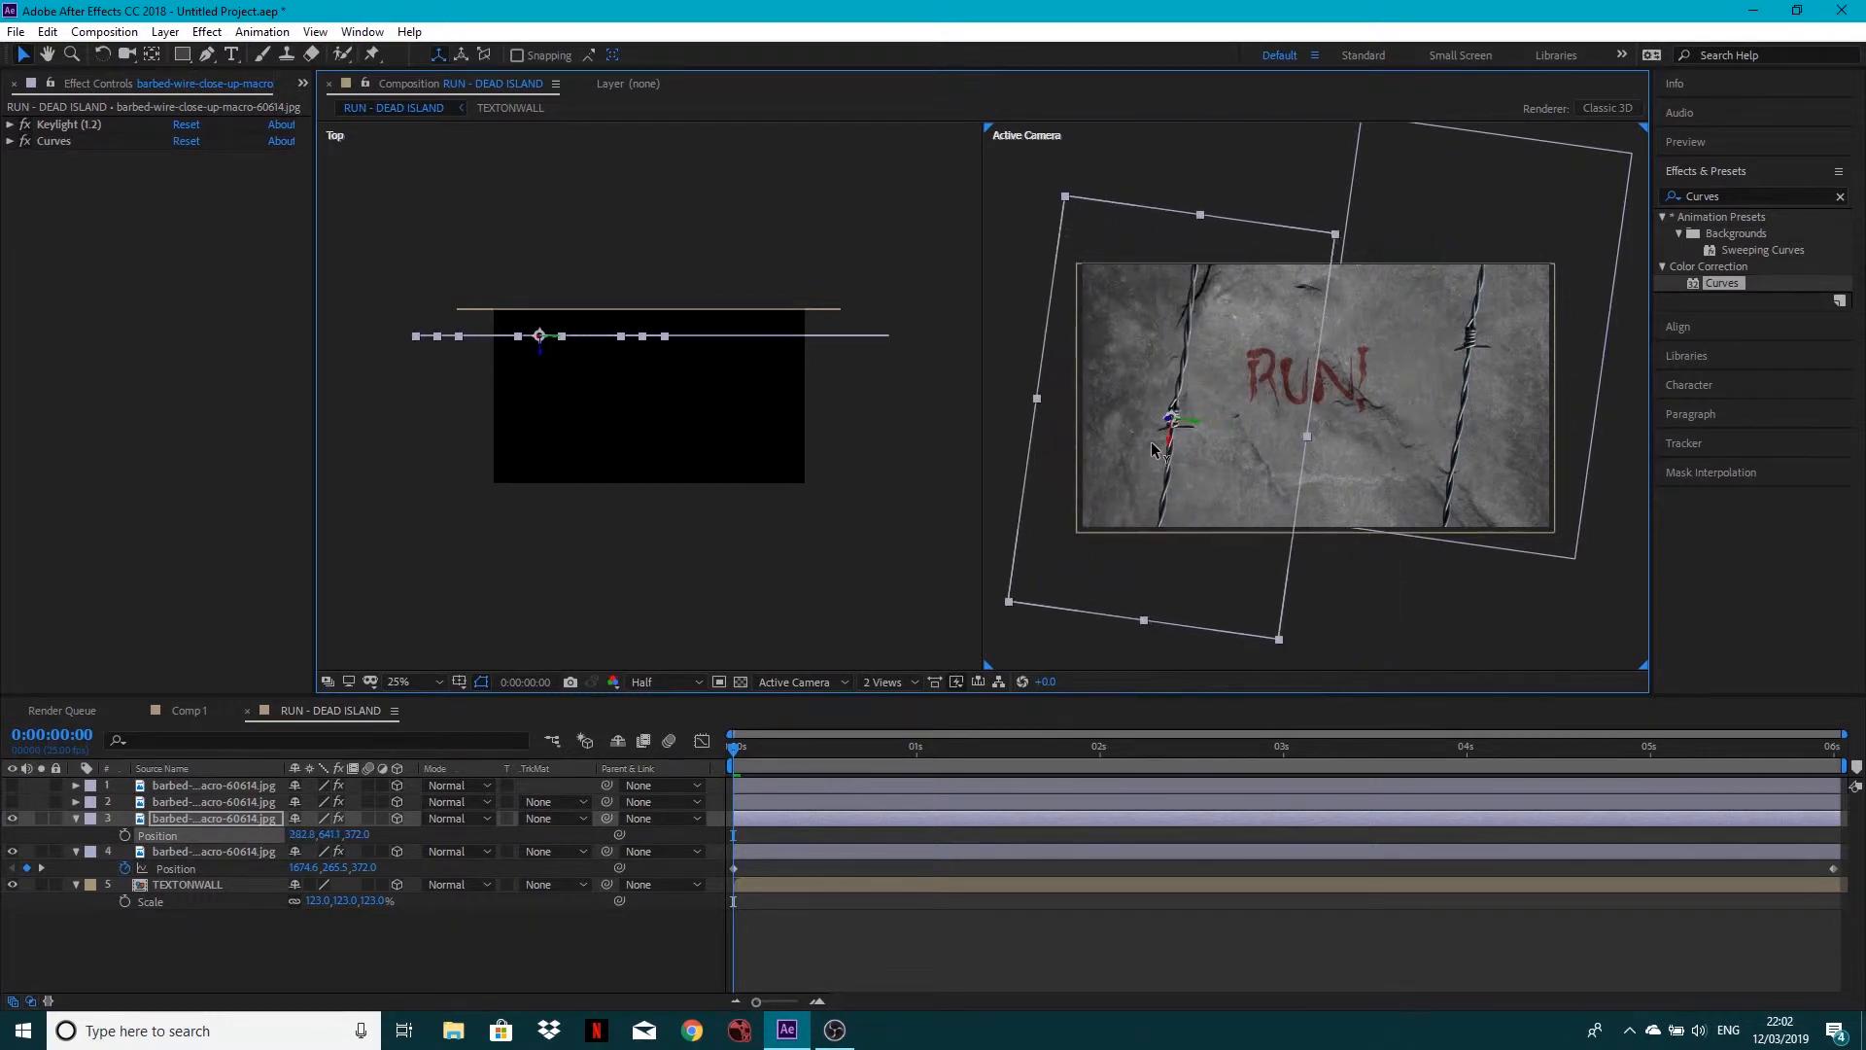
key(r)
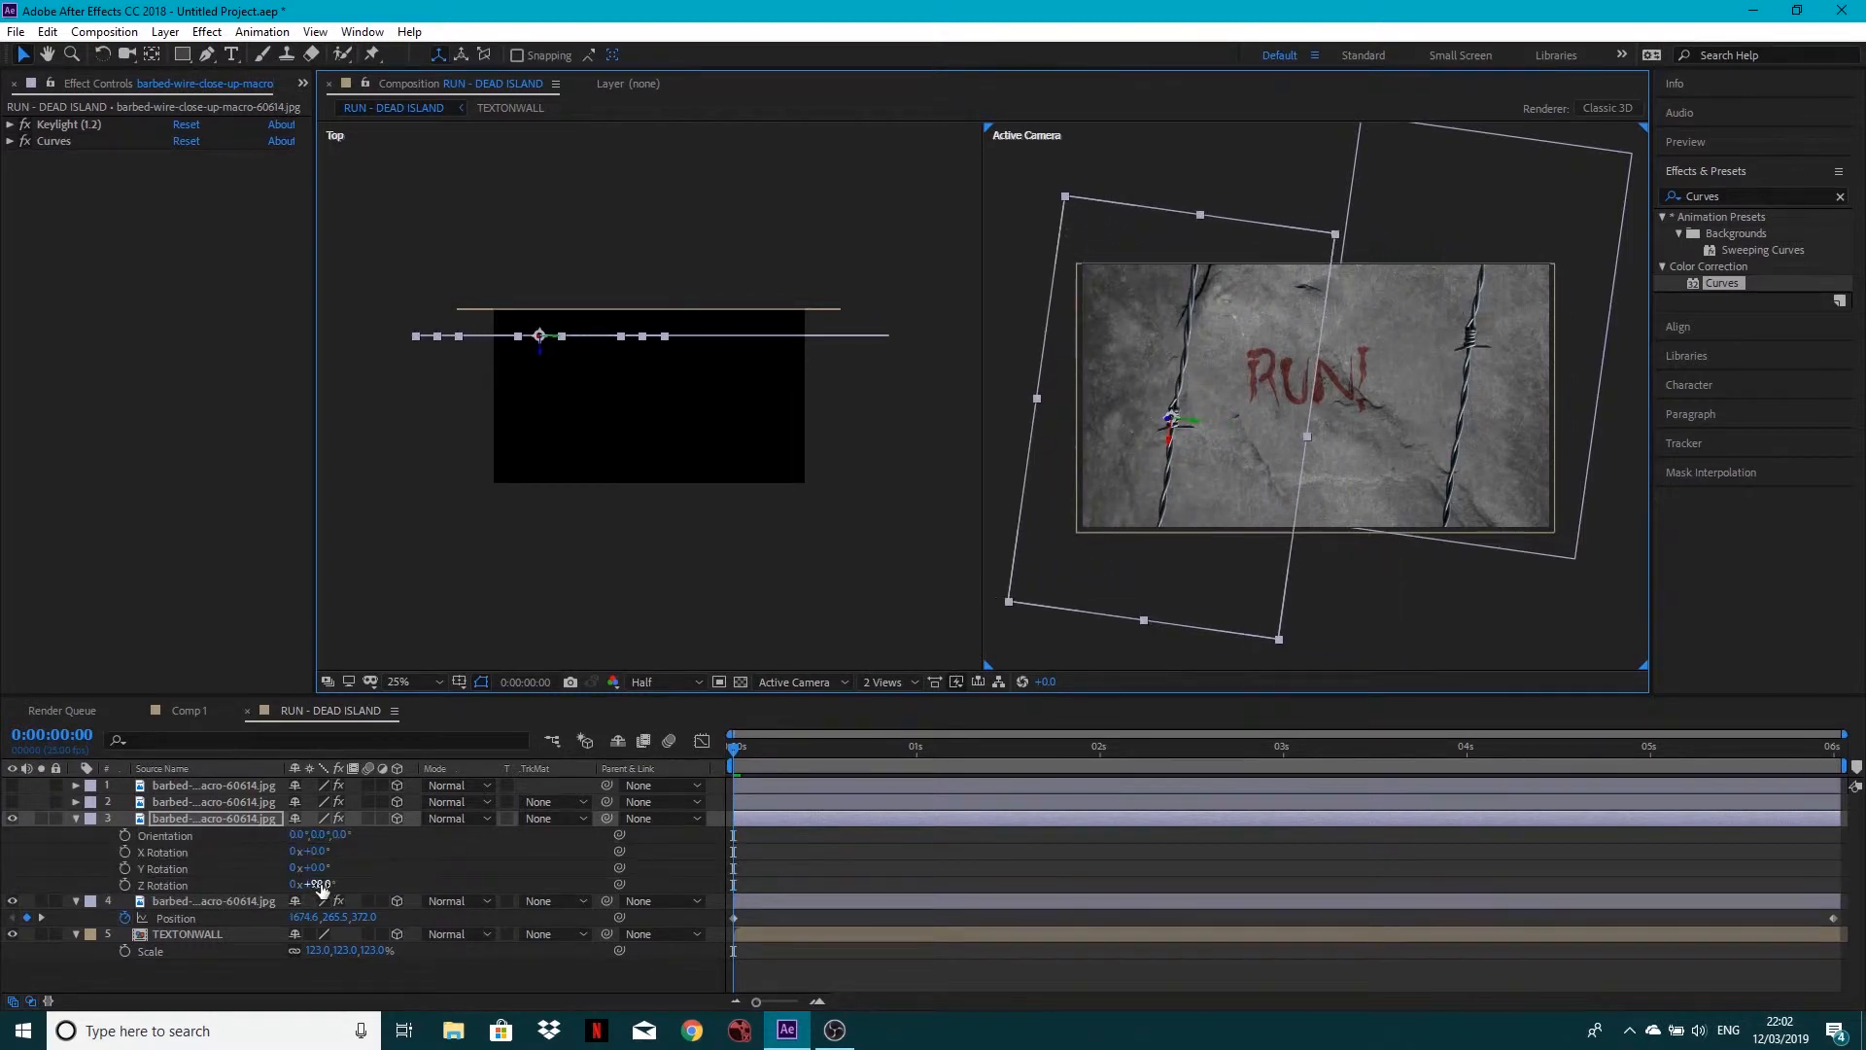
drag(322, 888, 292, 880)
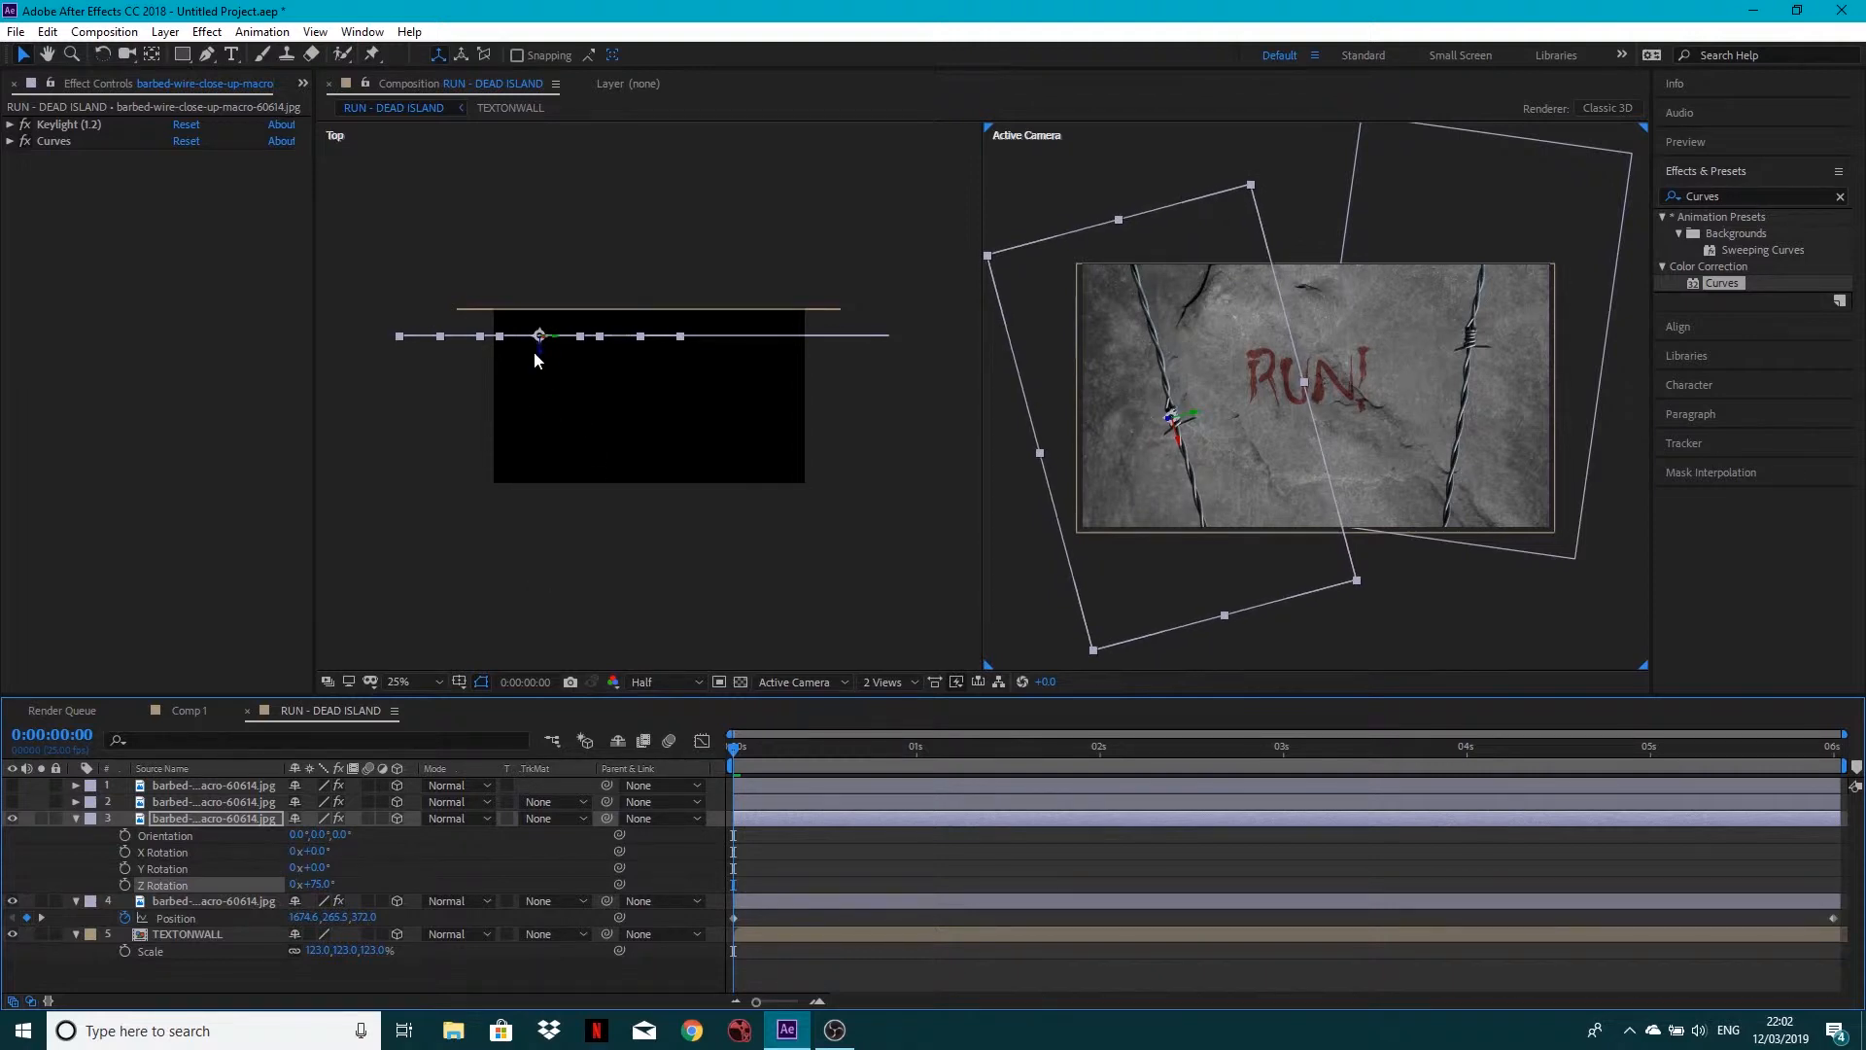
drag(535, 353, 597, 496)
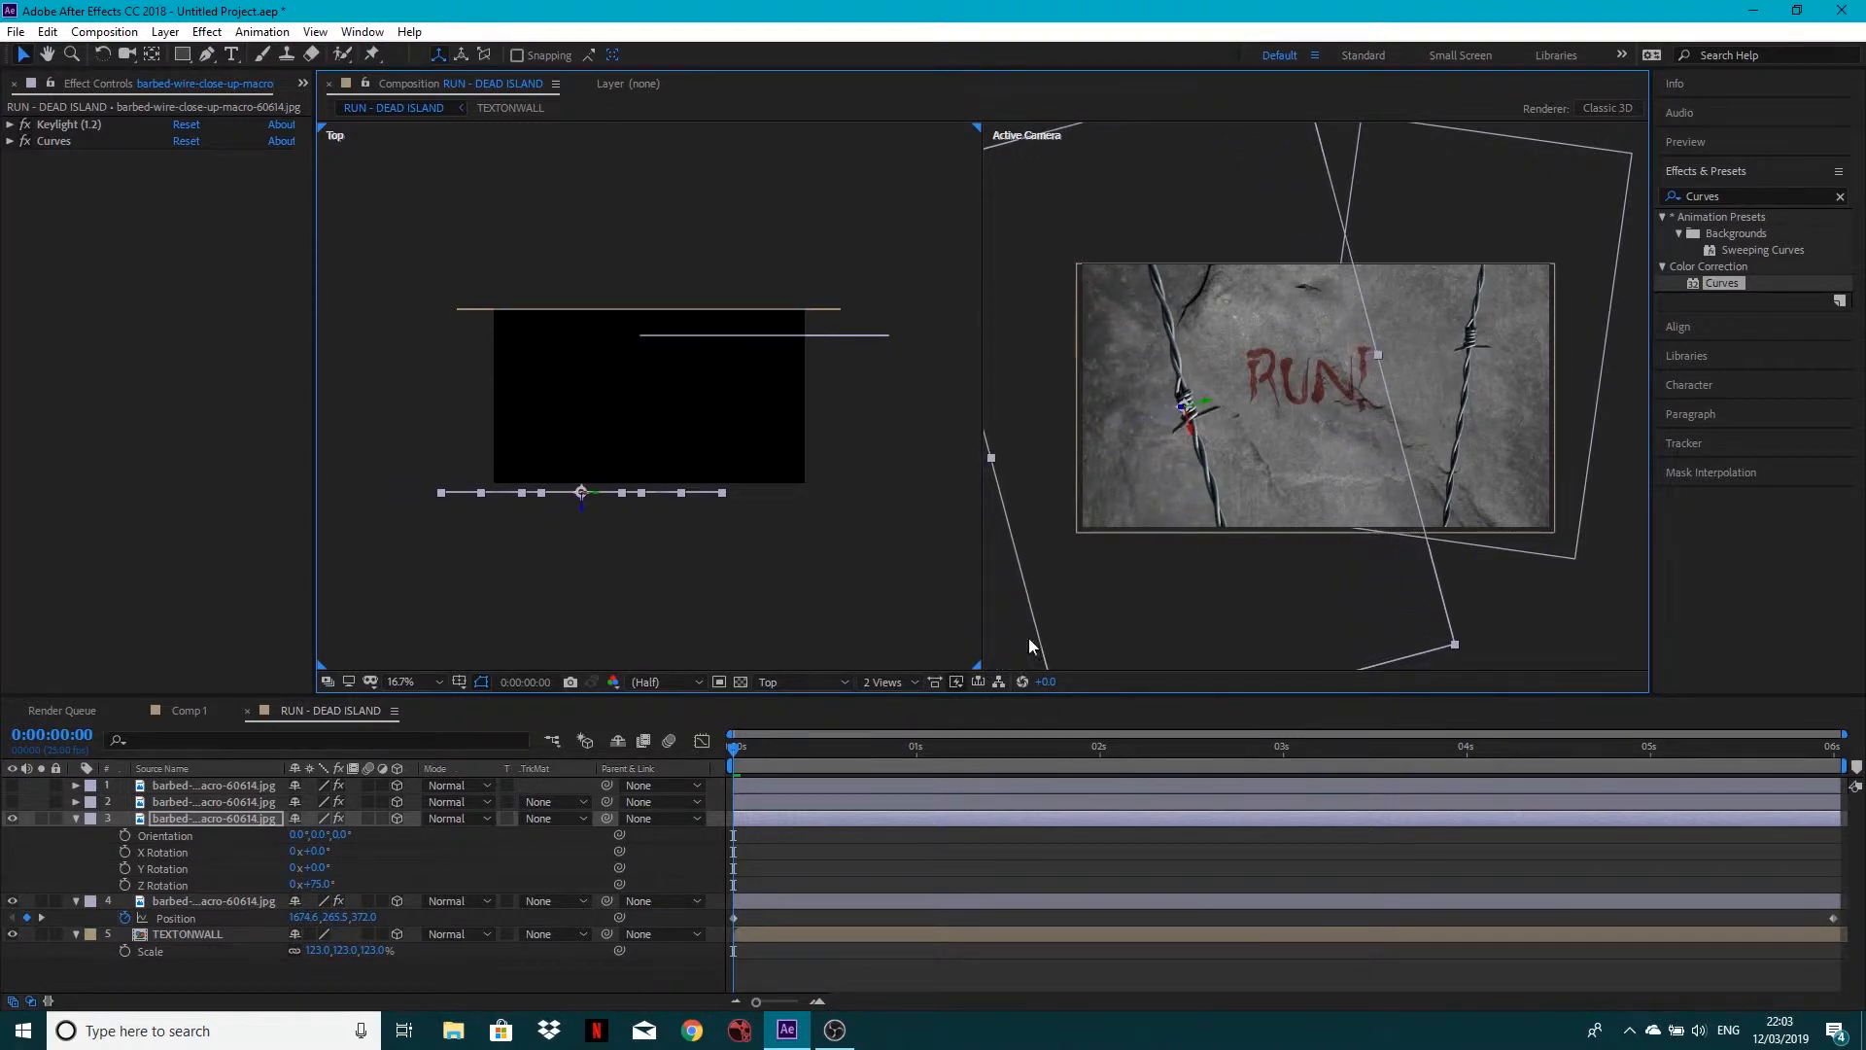
key(space)
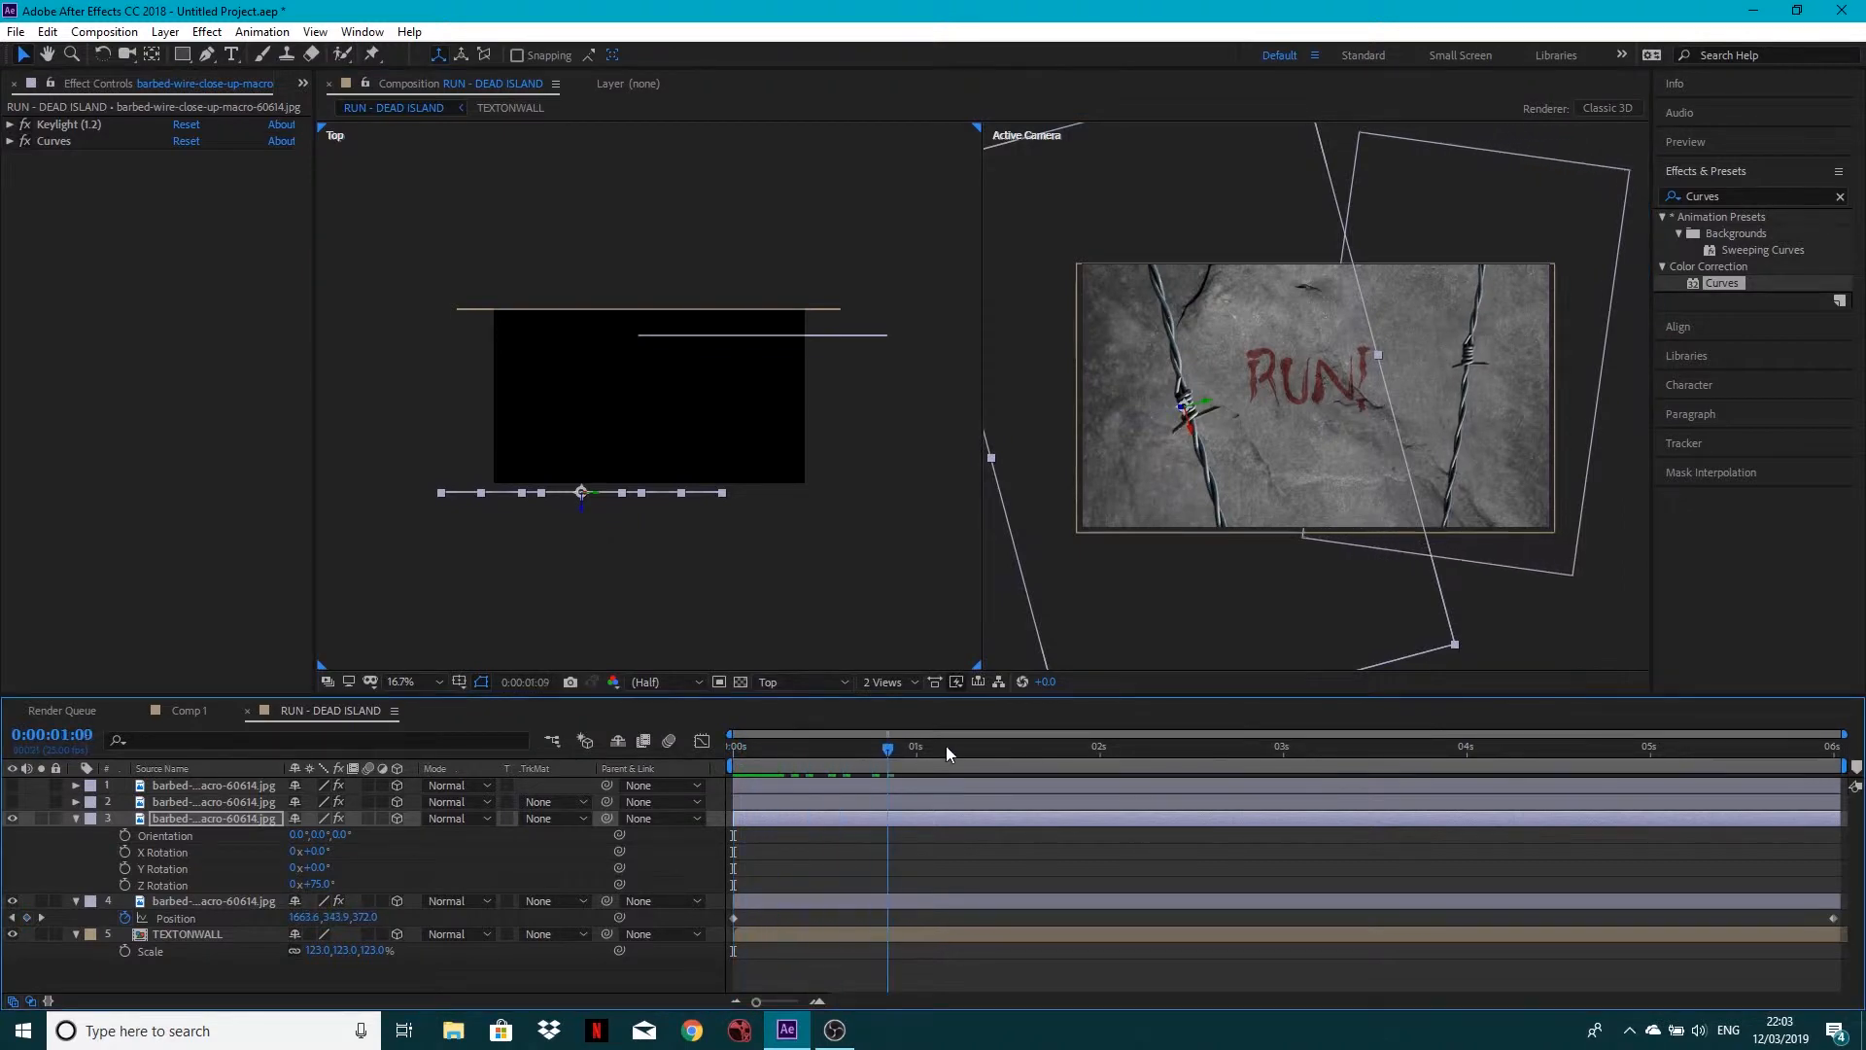
key(space)
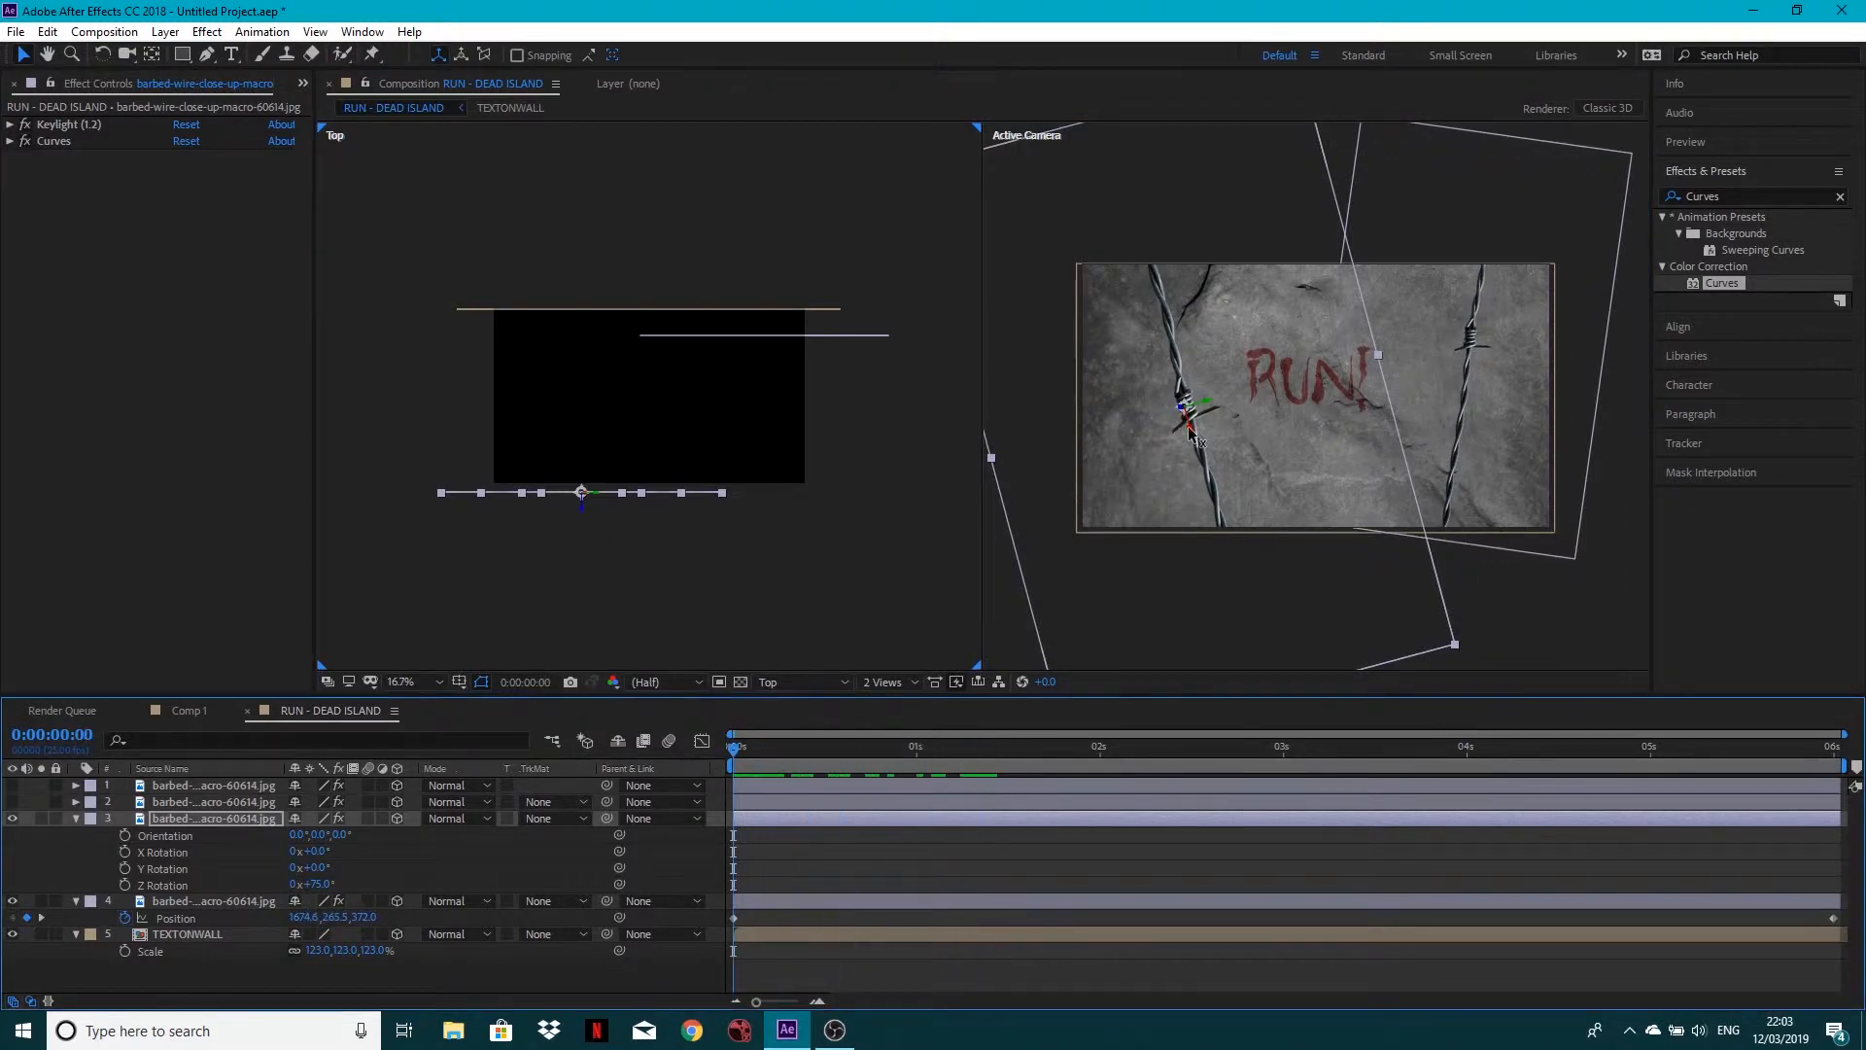
Keyframe the left barbed wire's Position from about 642, 960, -594 at 0 seconds to about 412, 102, -594 at 6 seconds
drag(1192, 433, 1227, 526)
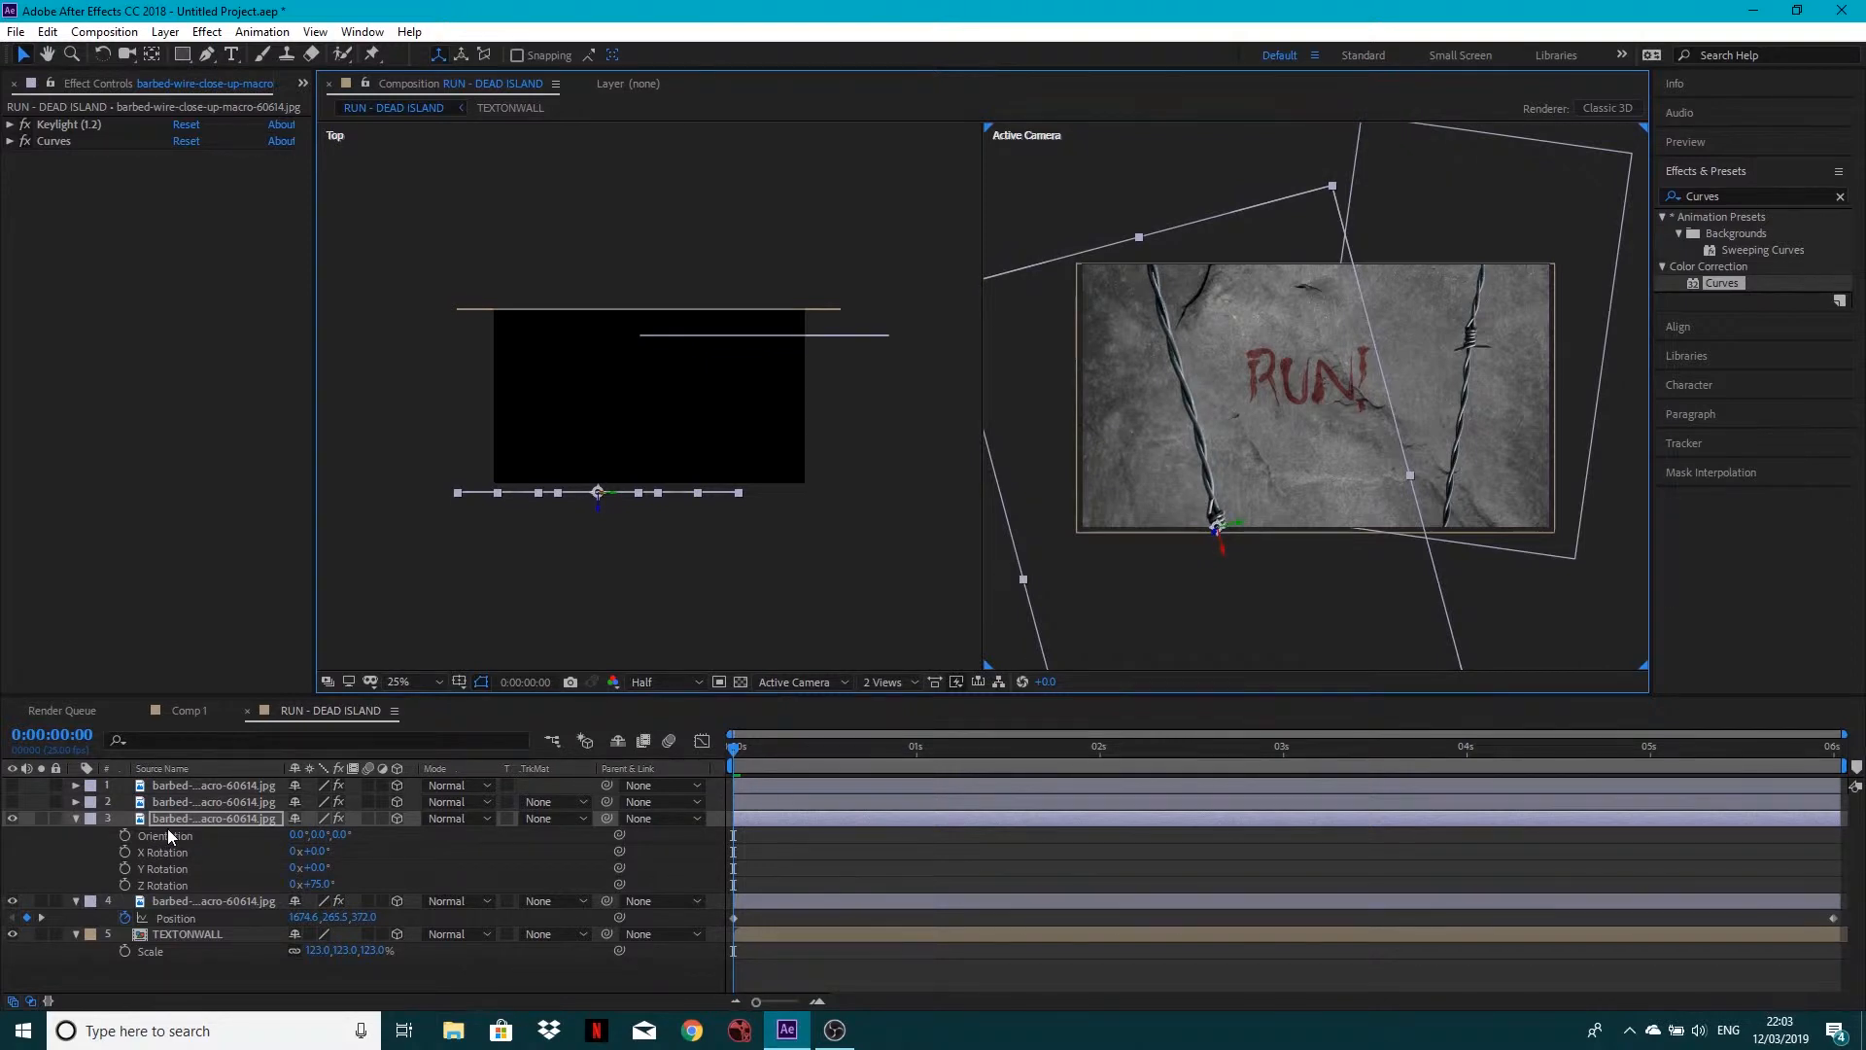
key(p)
click(126, 834)
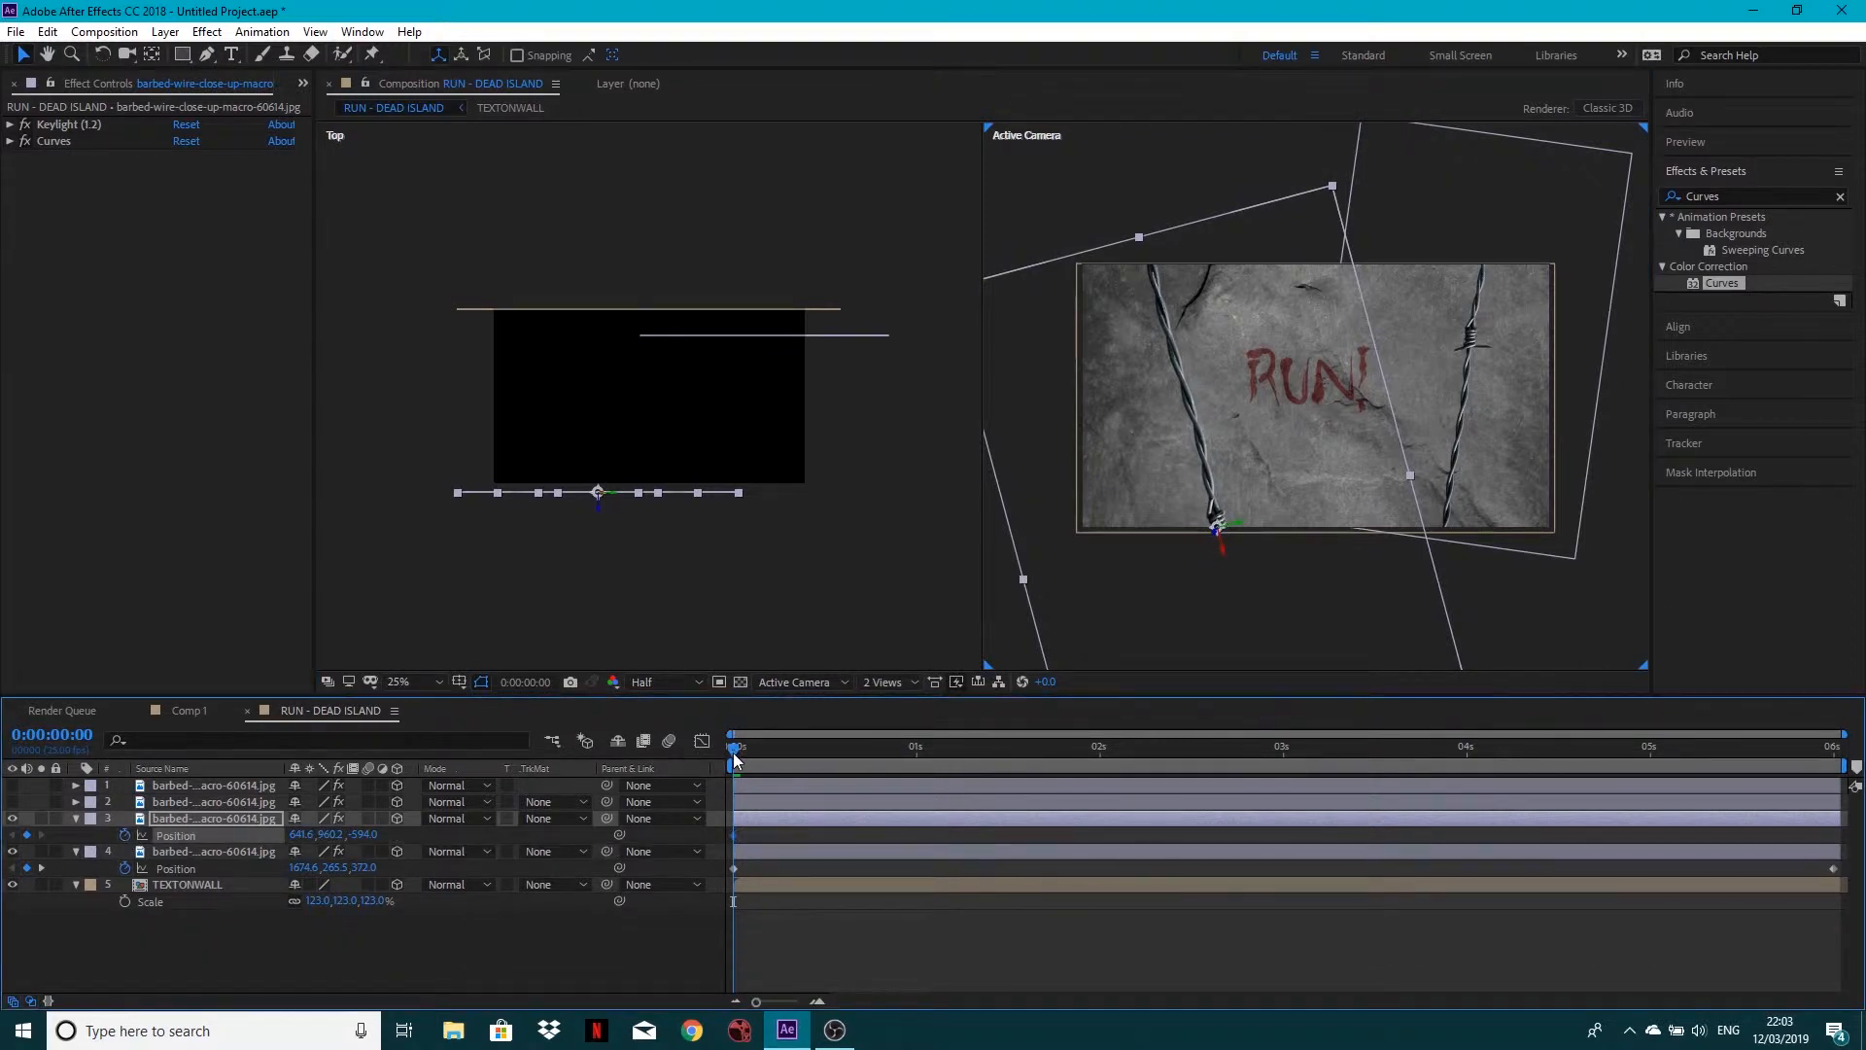
drag(734, 753, 1847, 749)
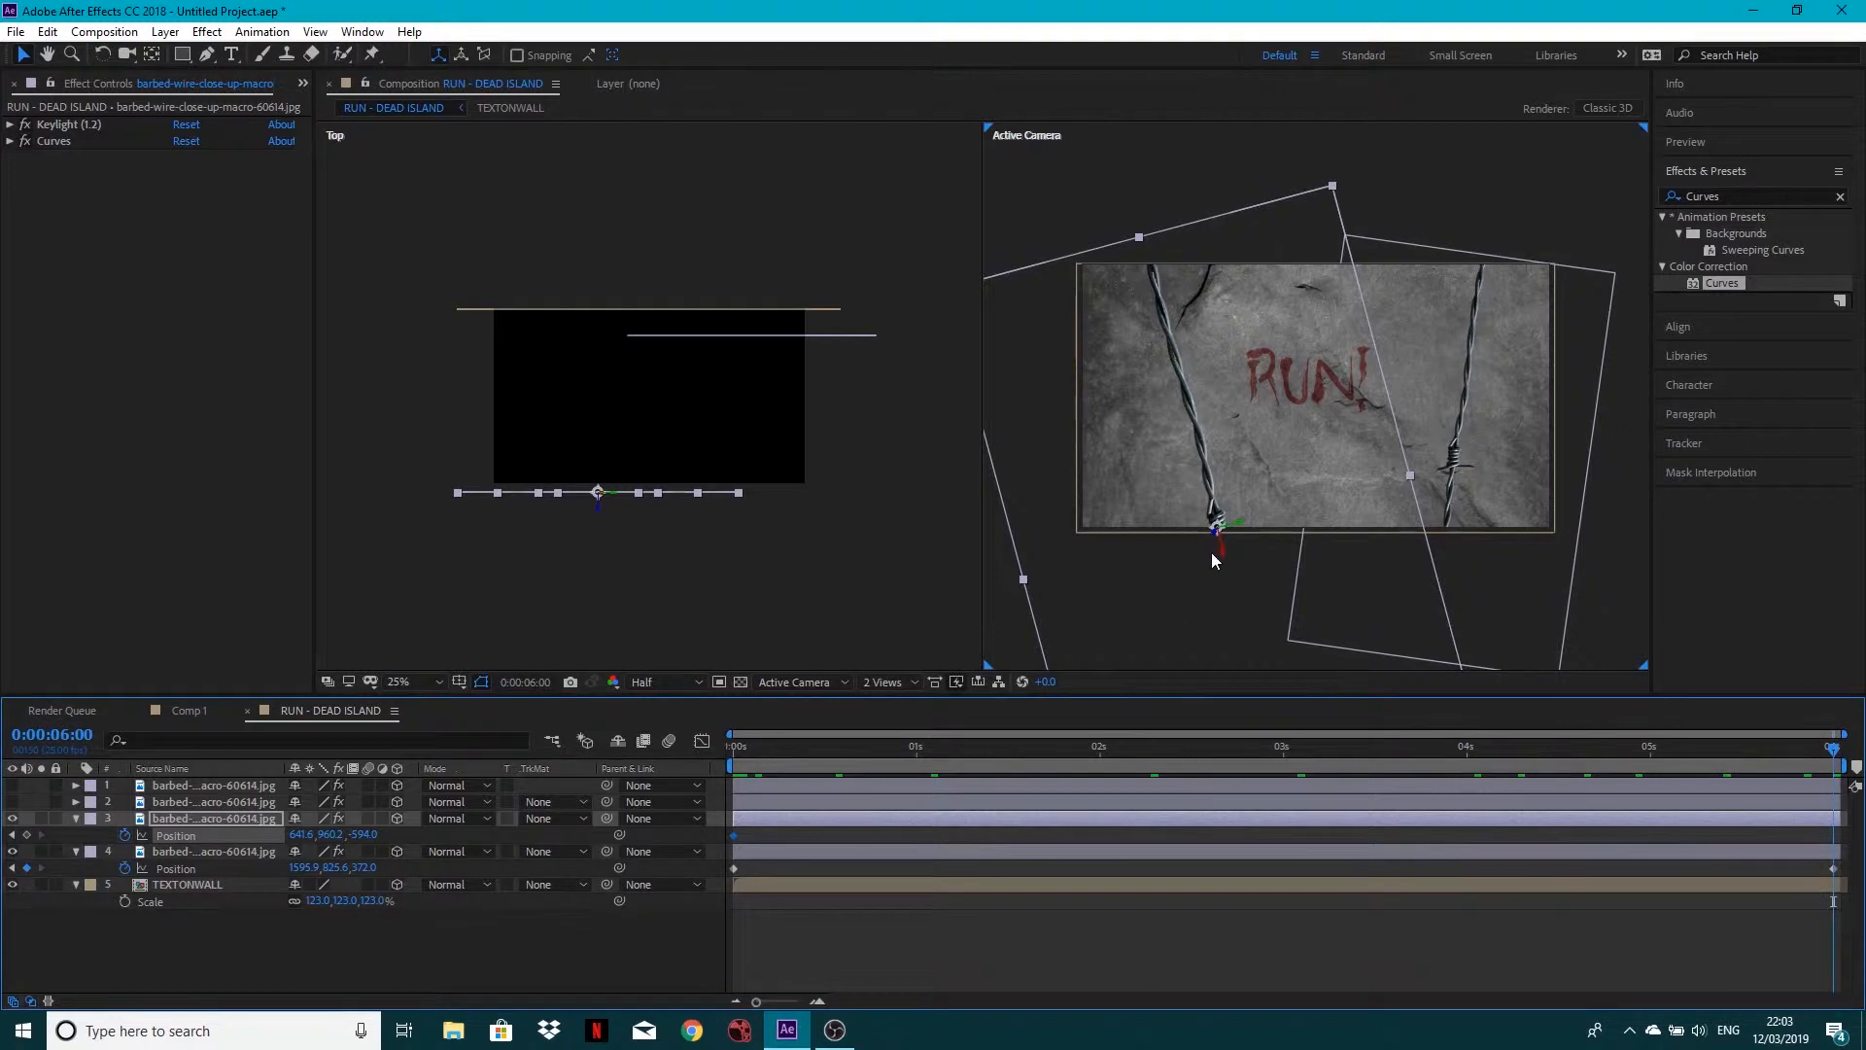
drag(1227, 552, 1161, 357)
Show the layer 2 barbed wire, set its Z Rotation to 141°, and place it across the wall's upper-left corner at about 27, 516, 114
click(179, 803)
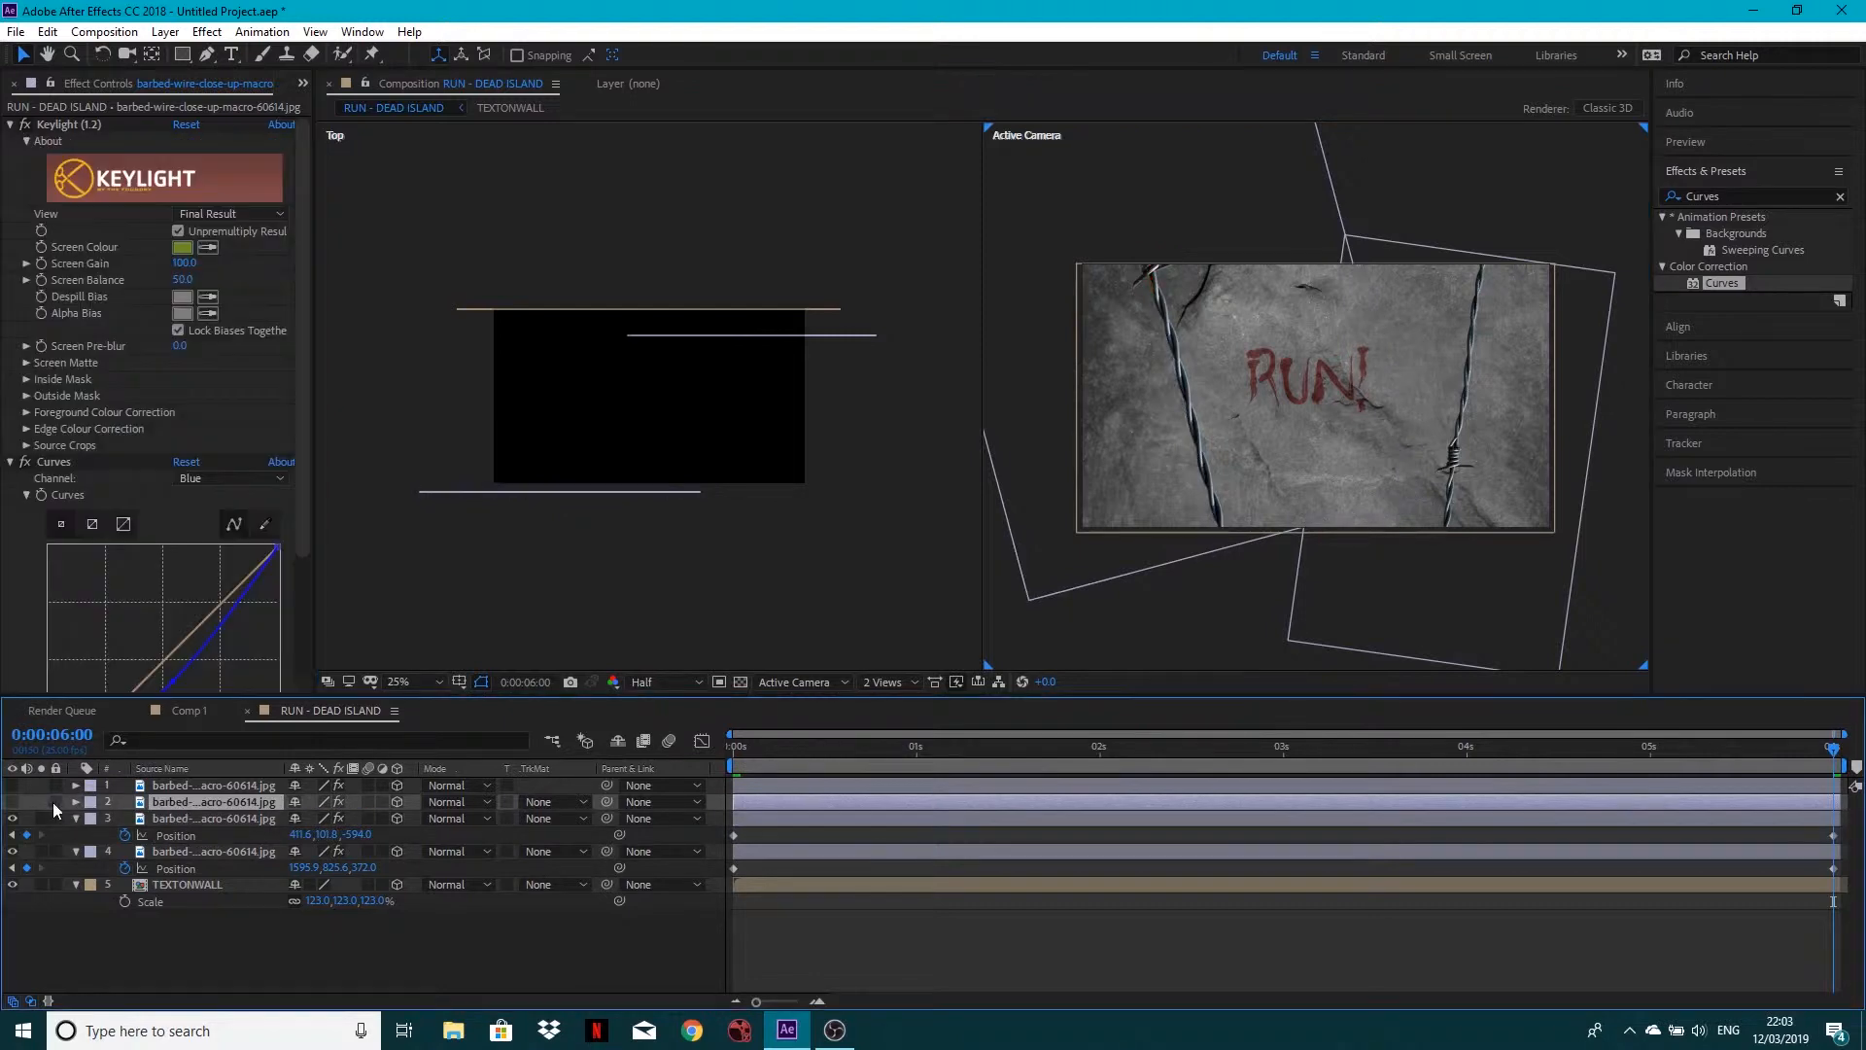
click(11, 803)
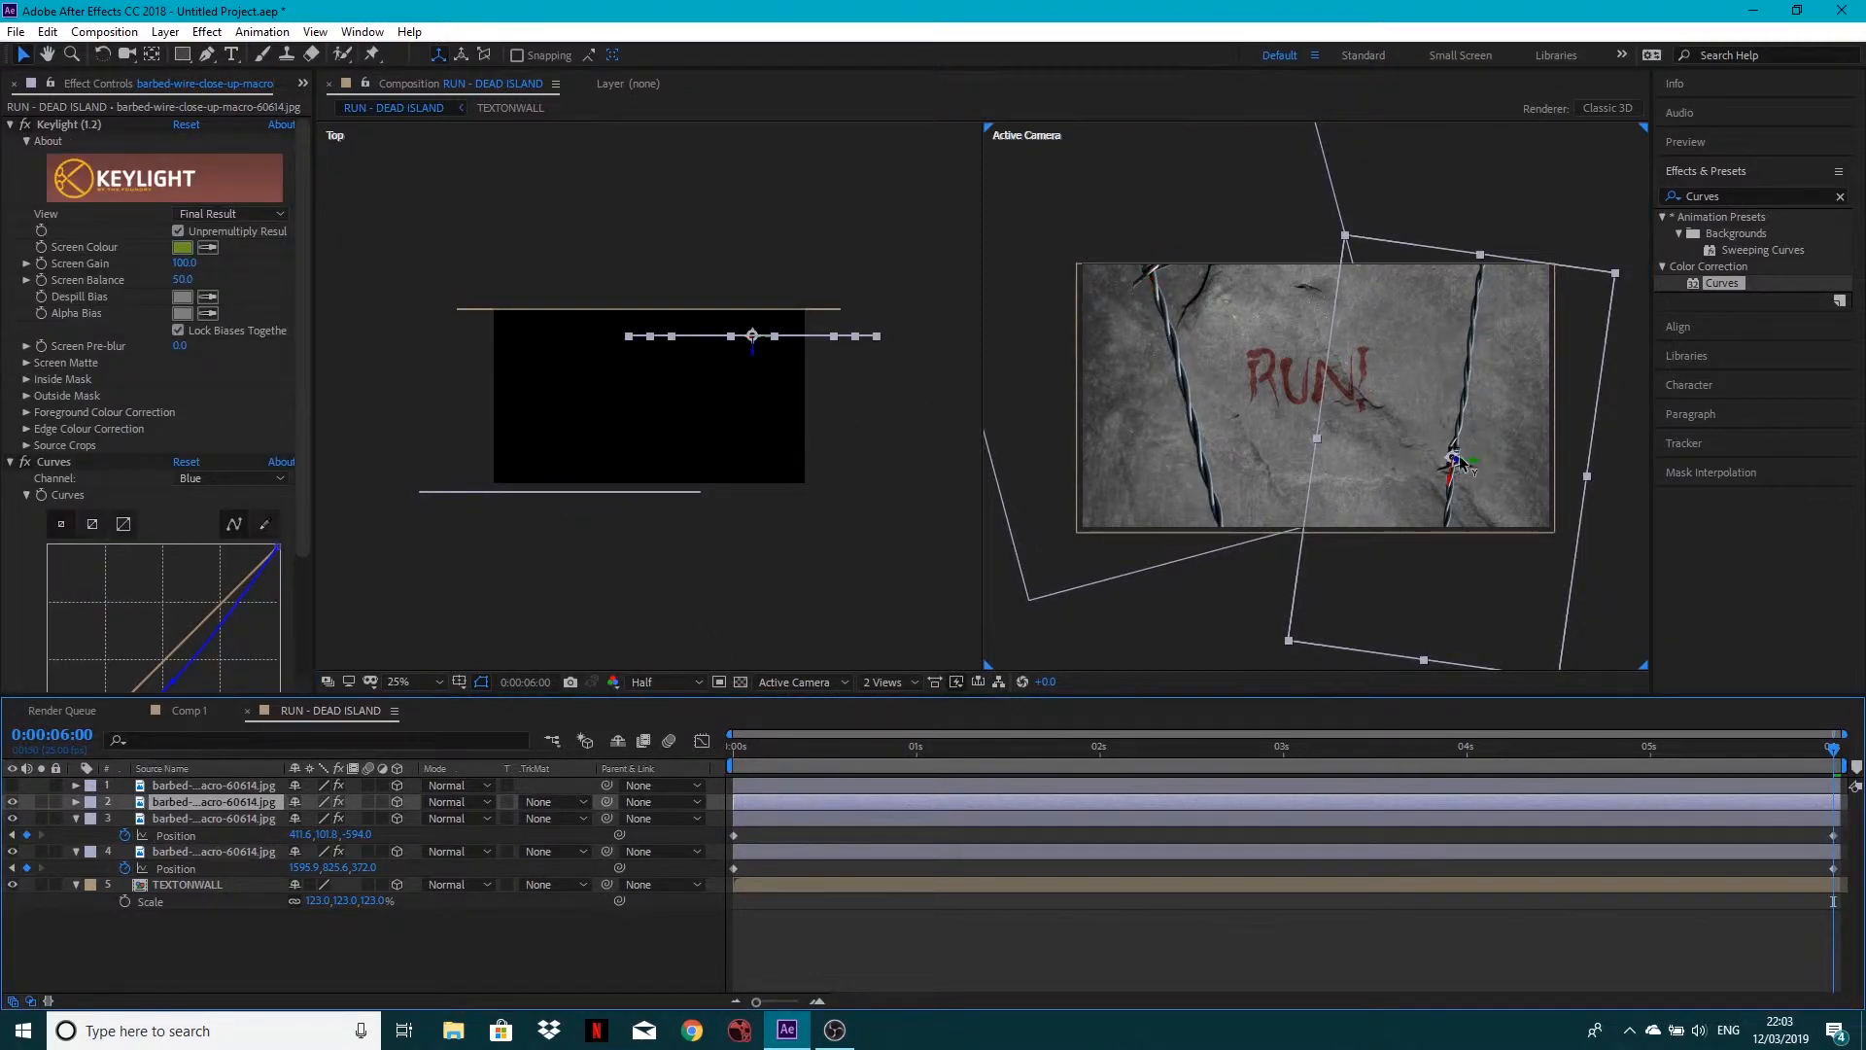
drag(1458, 462, 1293, 437)
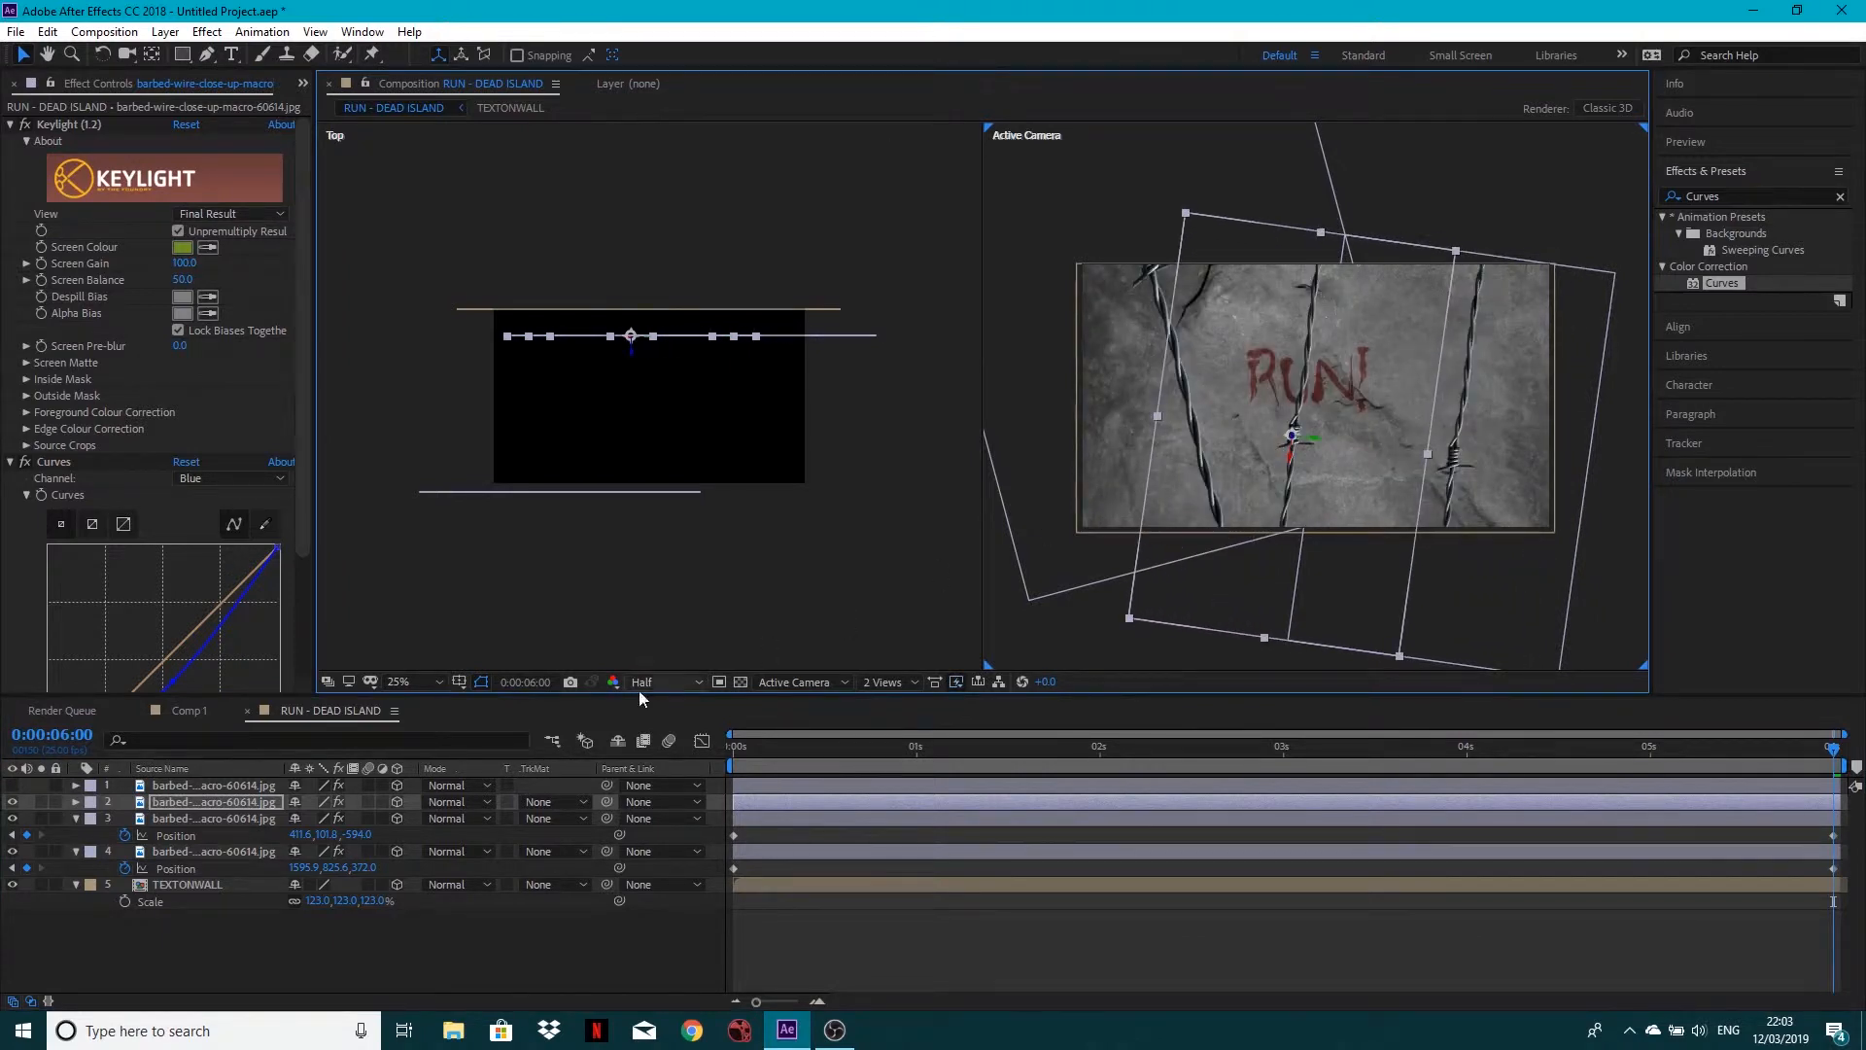
key(r)
drag(313, 867, 355, 862)
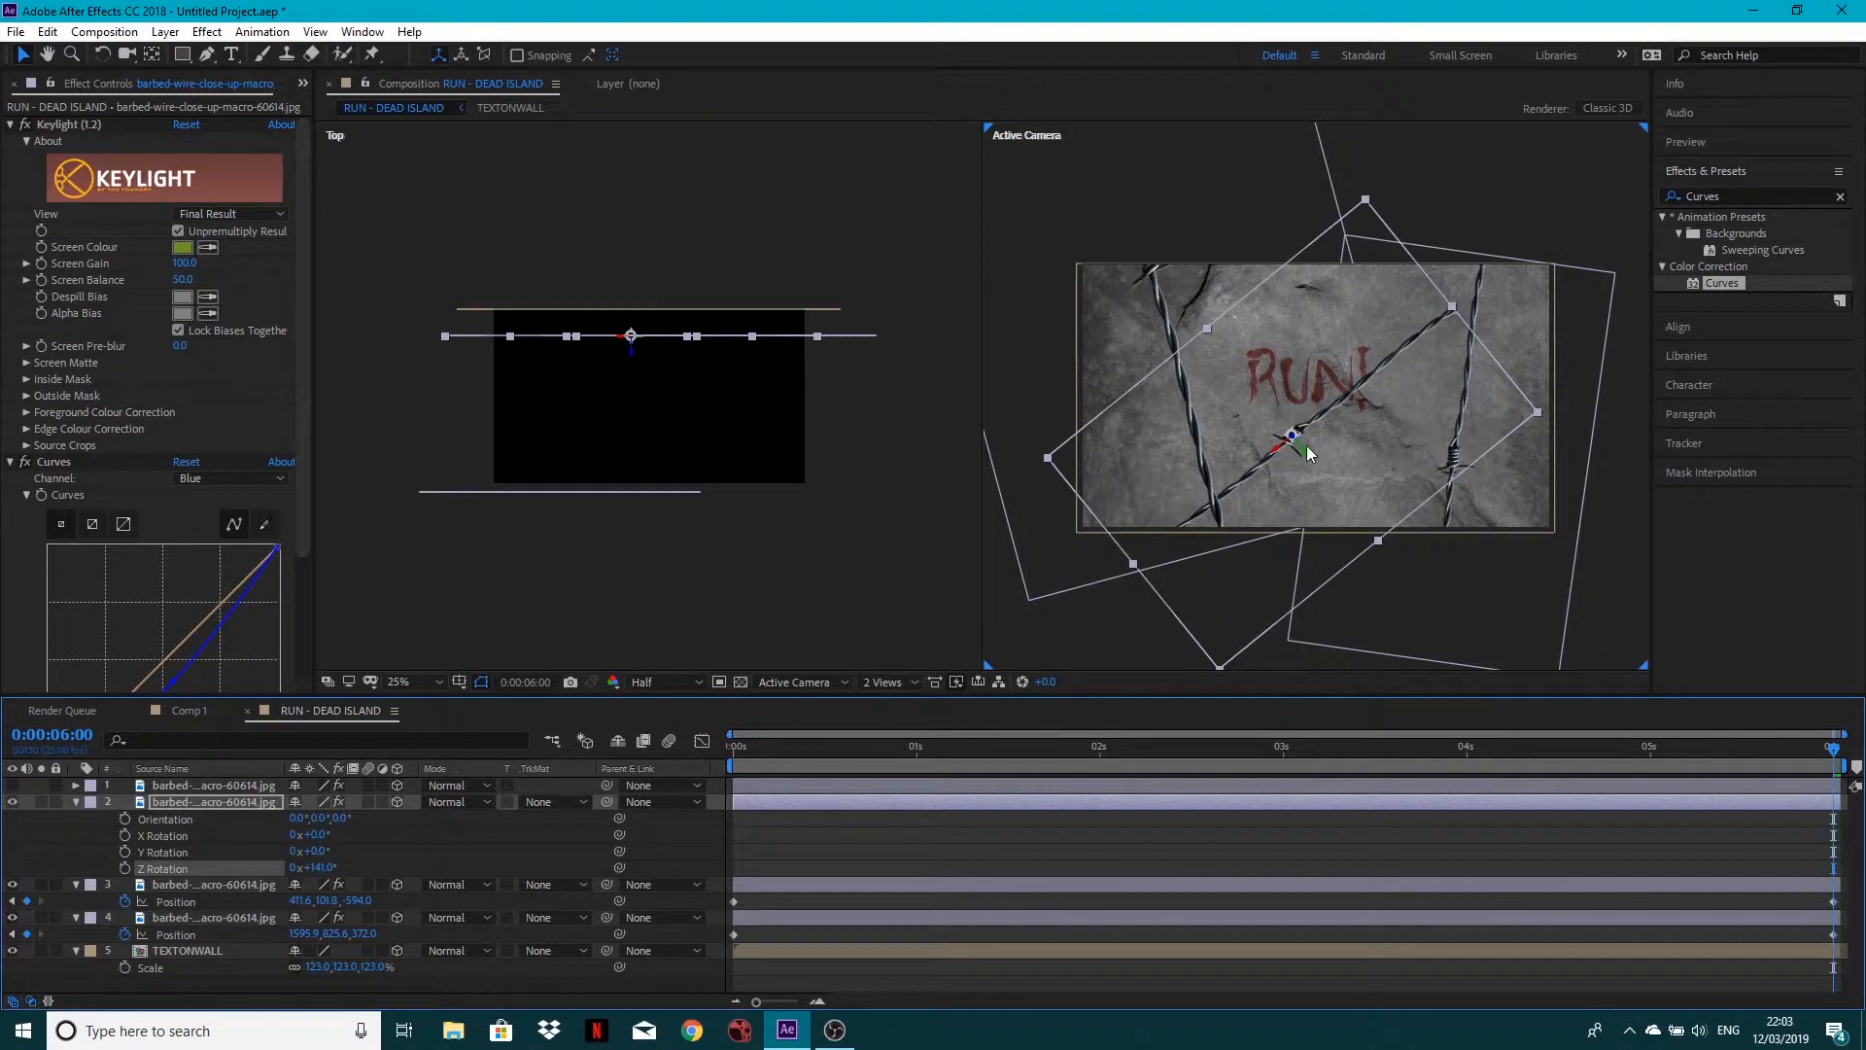
drag(1308, 458, 1217, 349)
drag(563, 362, 581, 398)
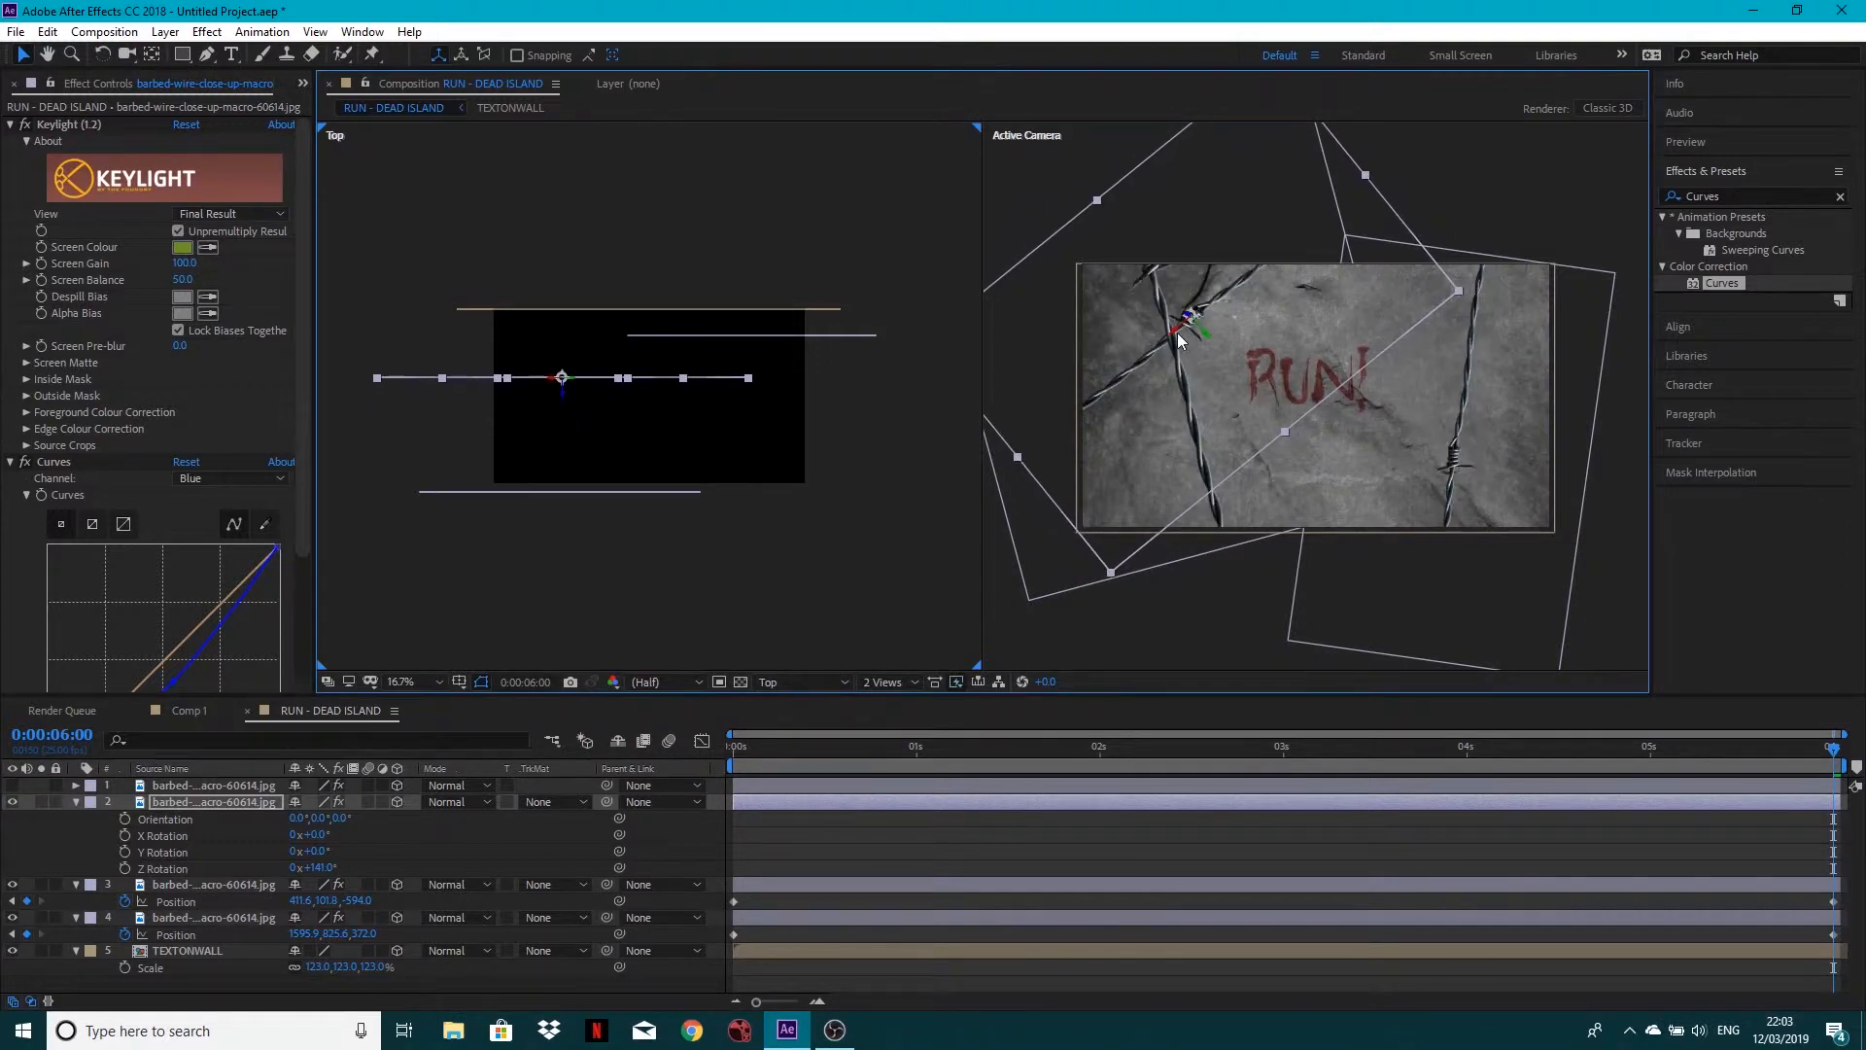
drag(1176, 336, 1067, 403)
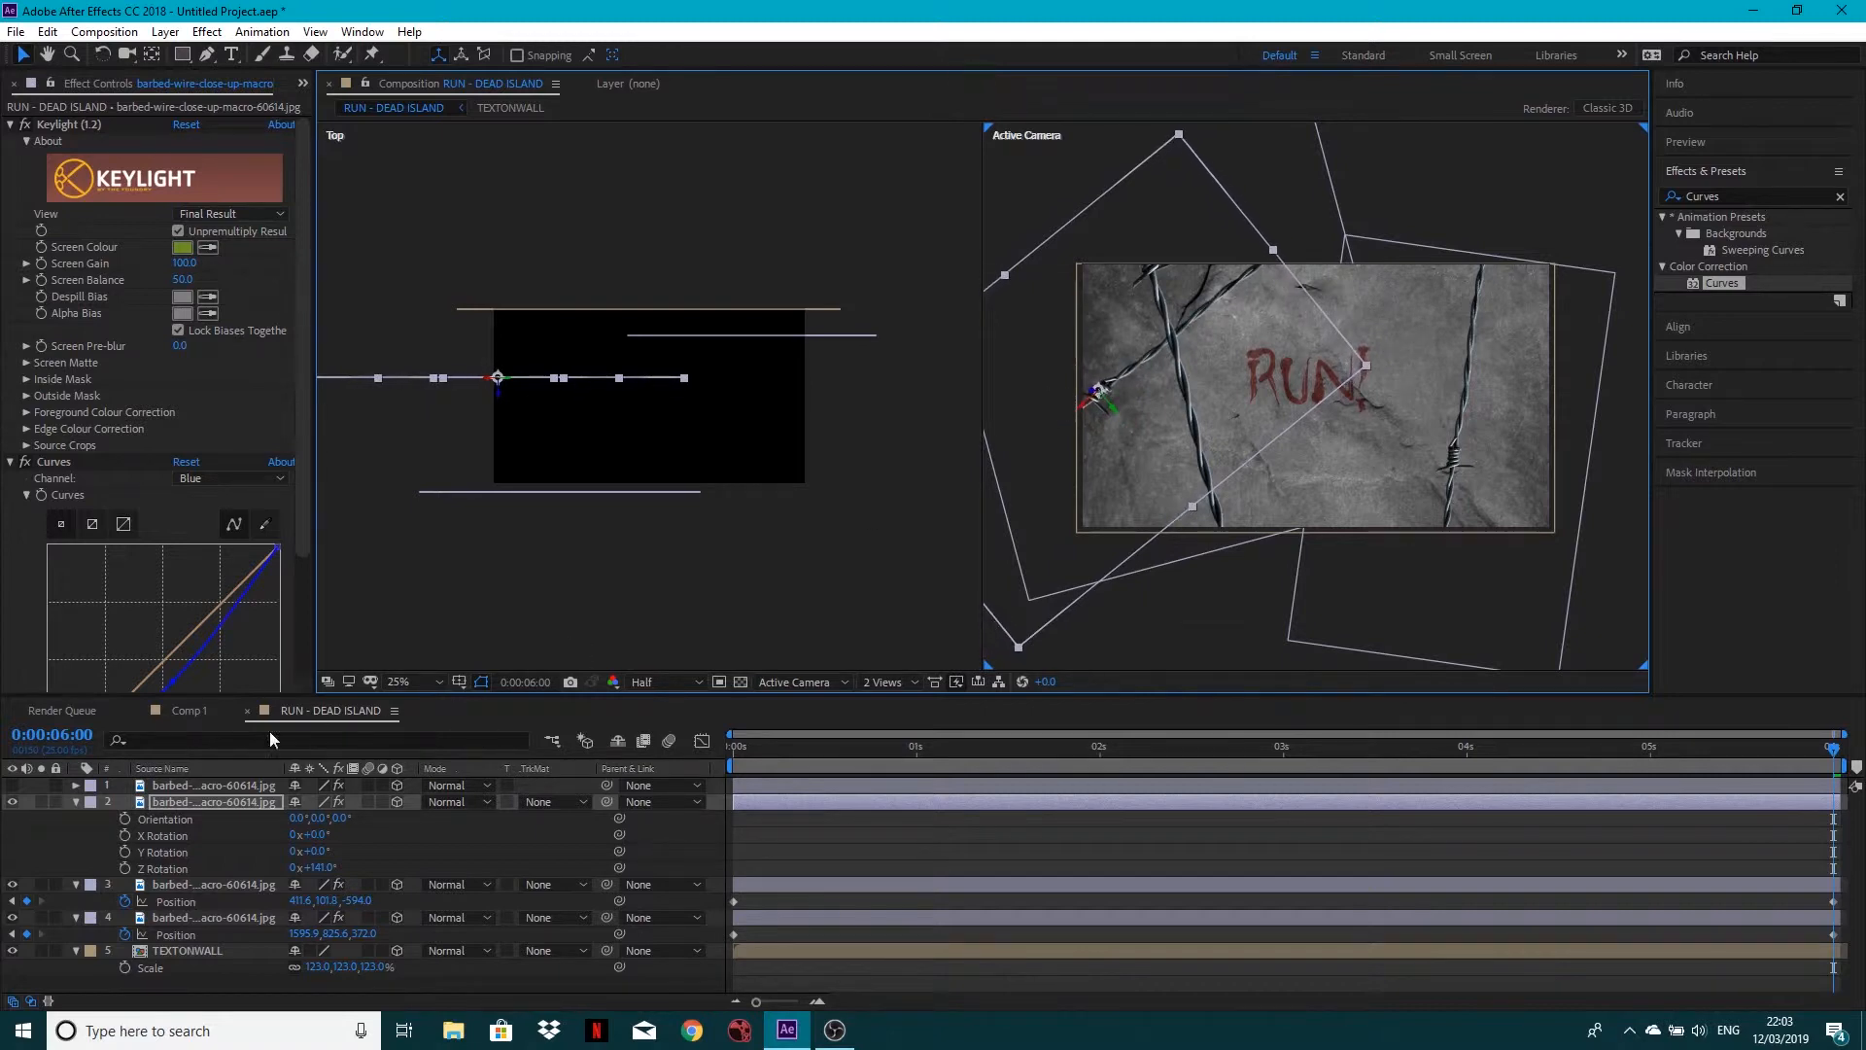
Keyframe the diagonal barbed wire's Position at 0 seconds, slide it up along its length at 6 seconds, and preview the animation
key(p)
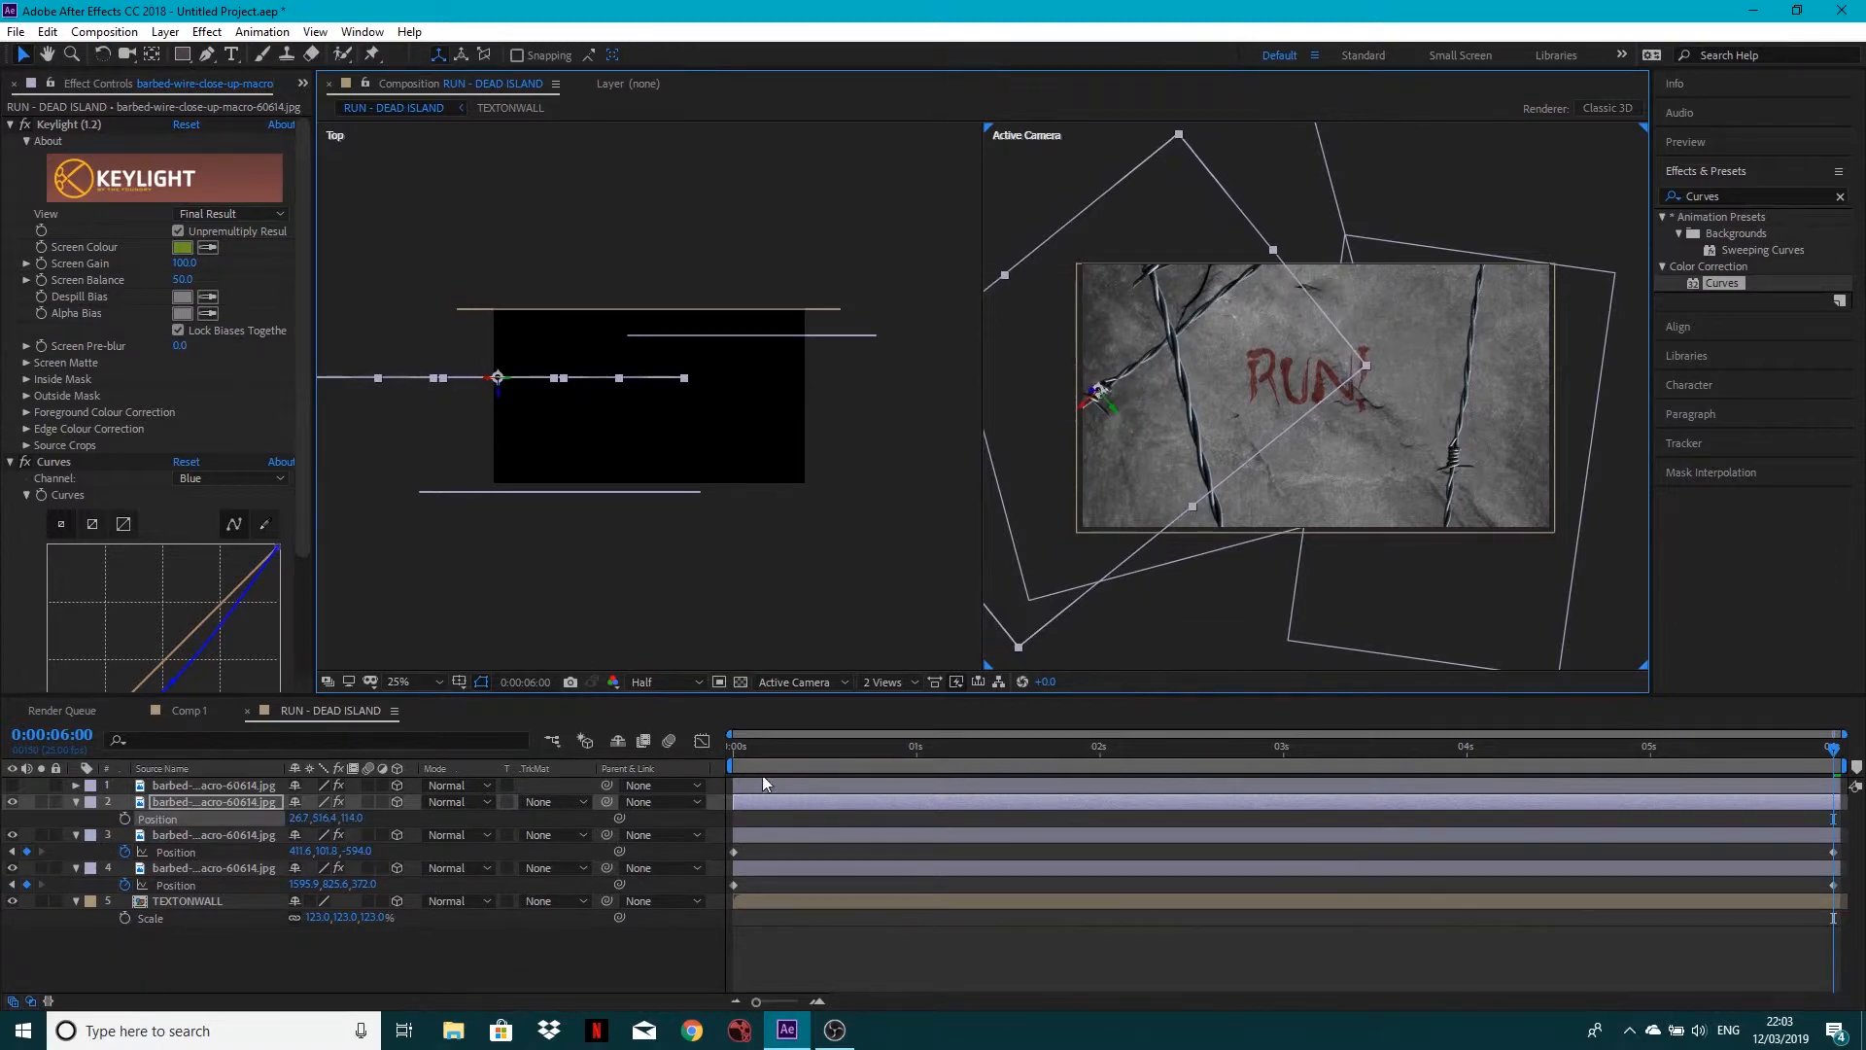
drag(758, 753, 684, 769)
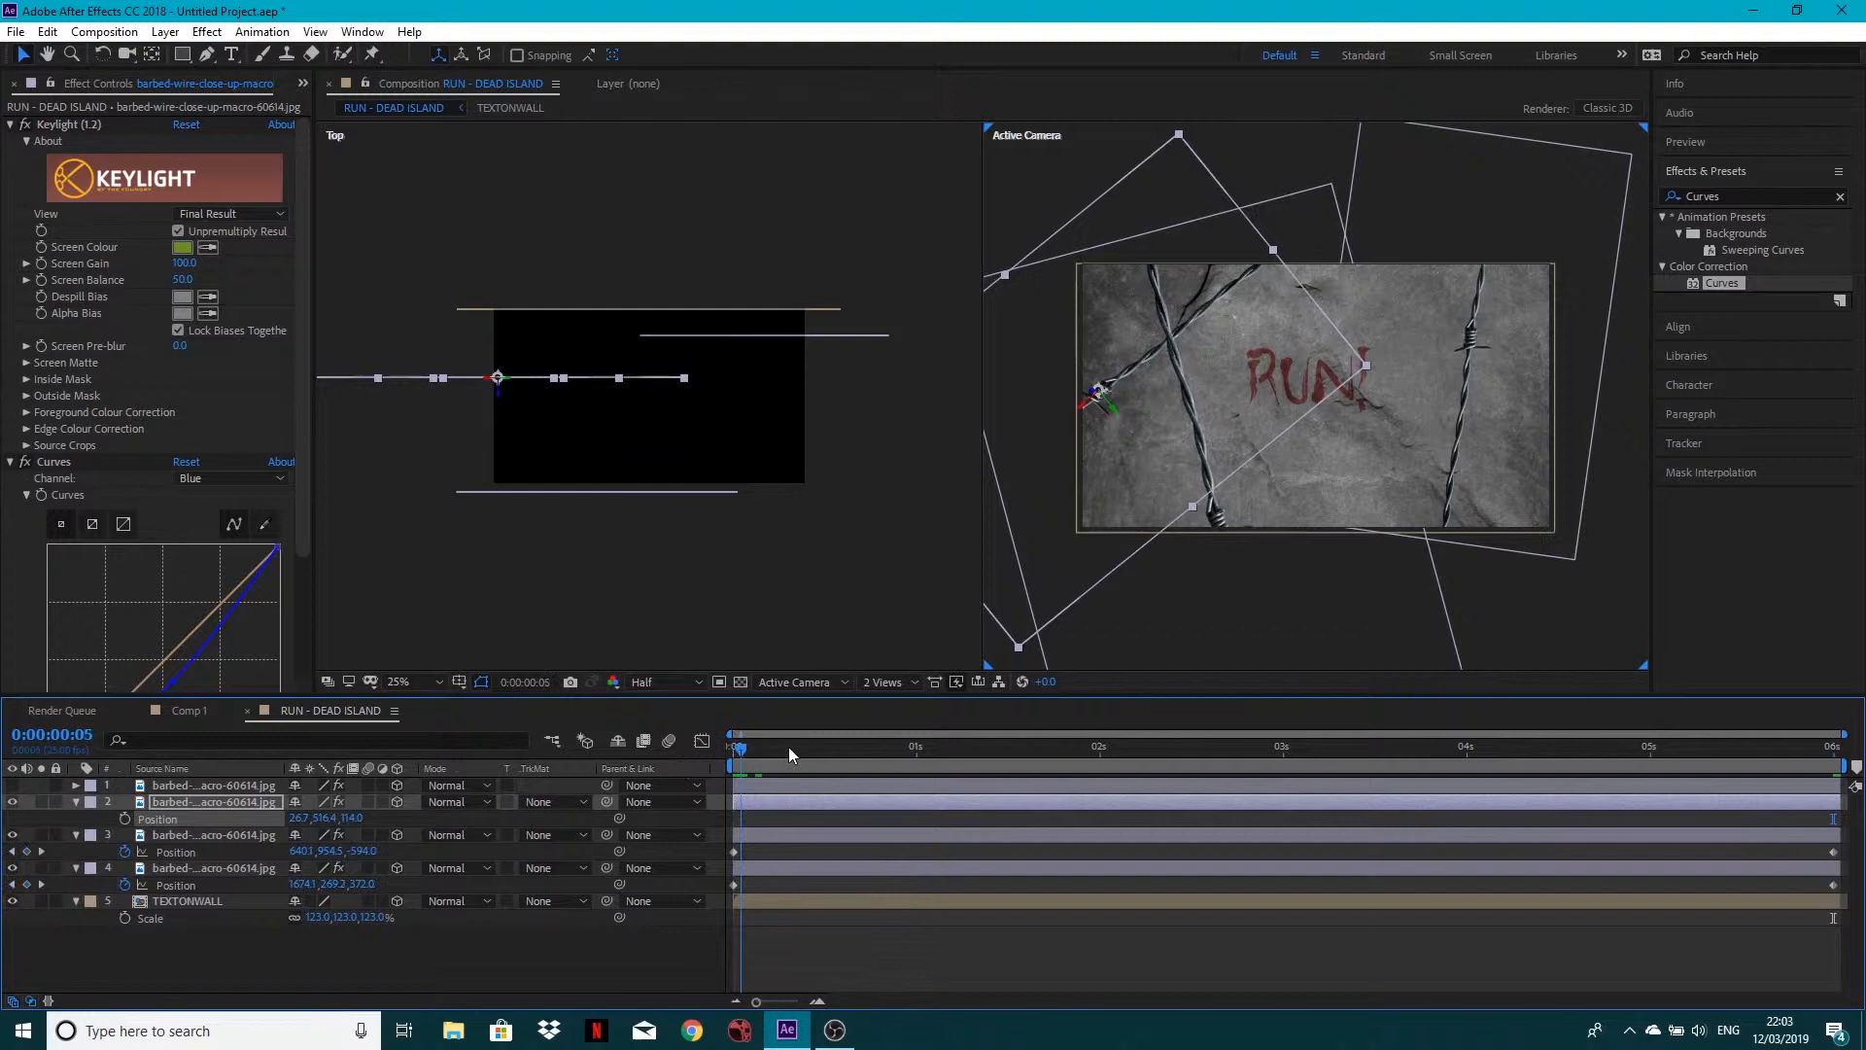
drag(789, 755, 698, 768)
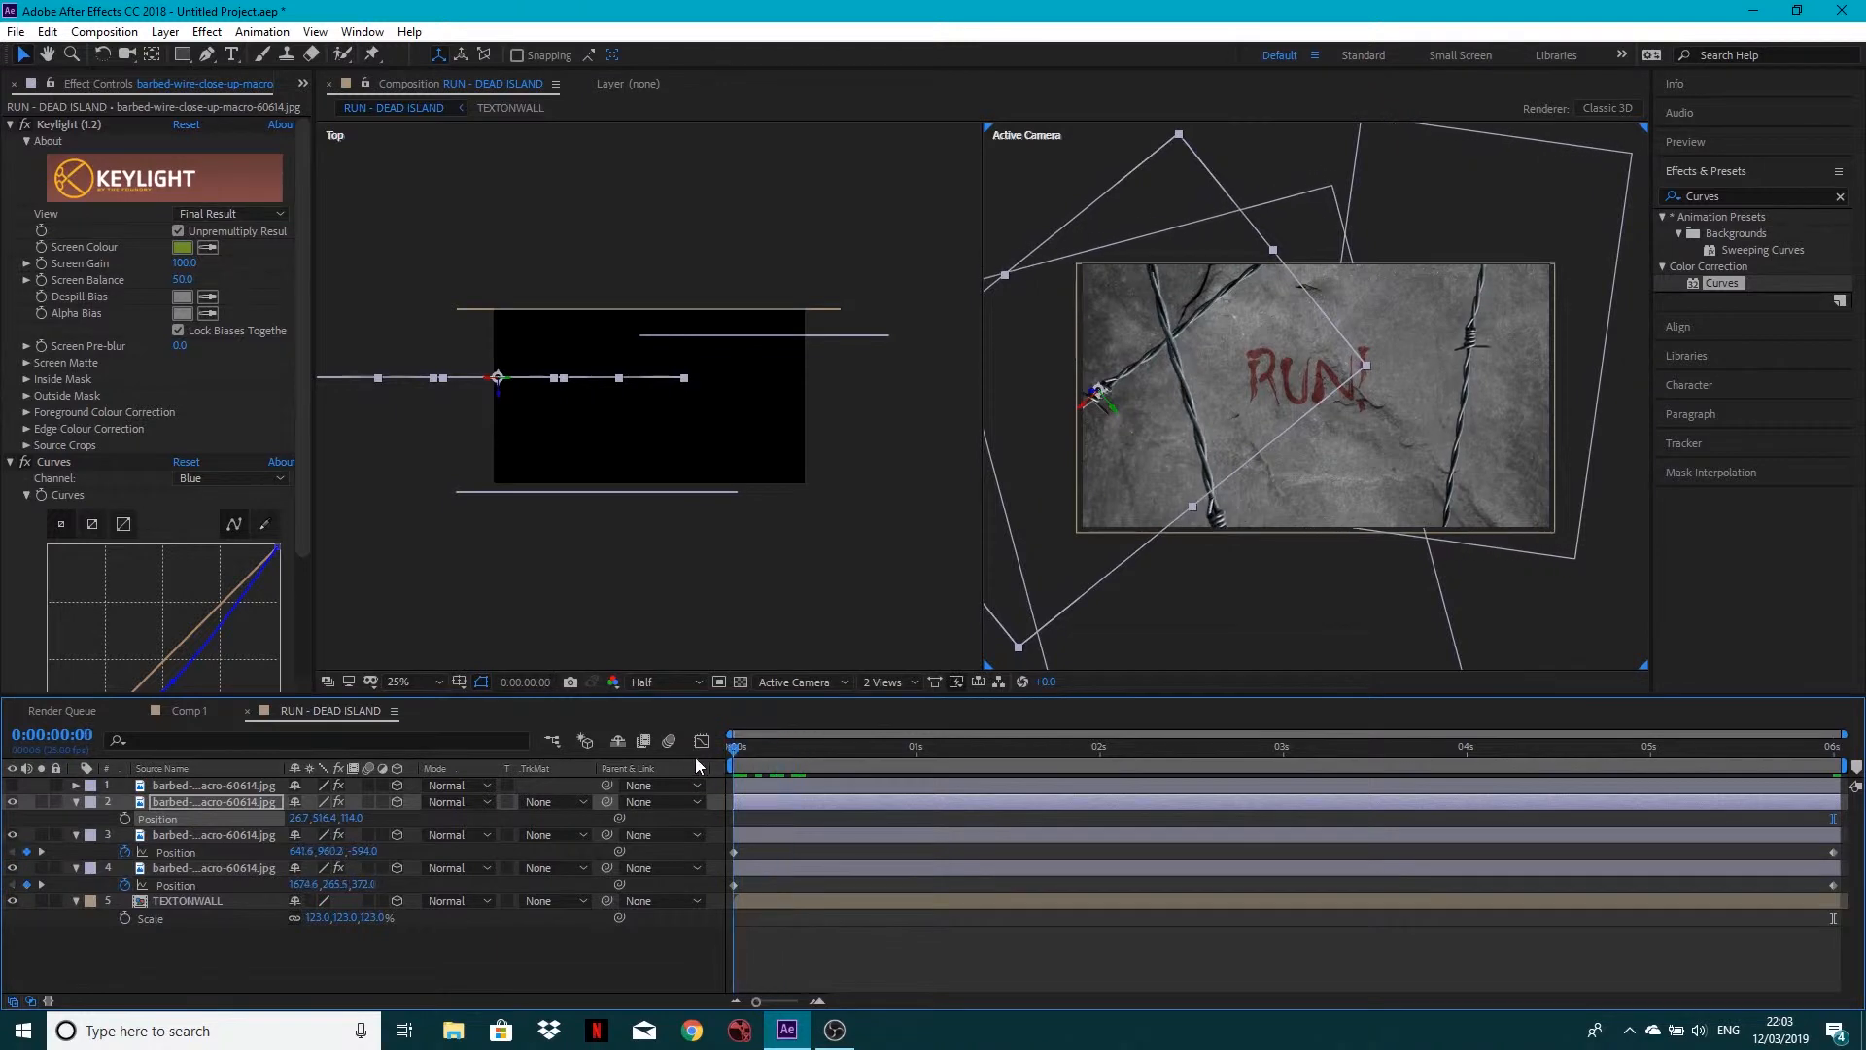
click(125, 818)
drag(1536, 755, 1857, 753)
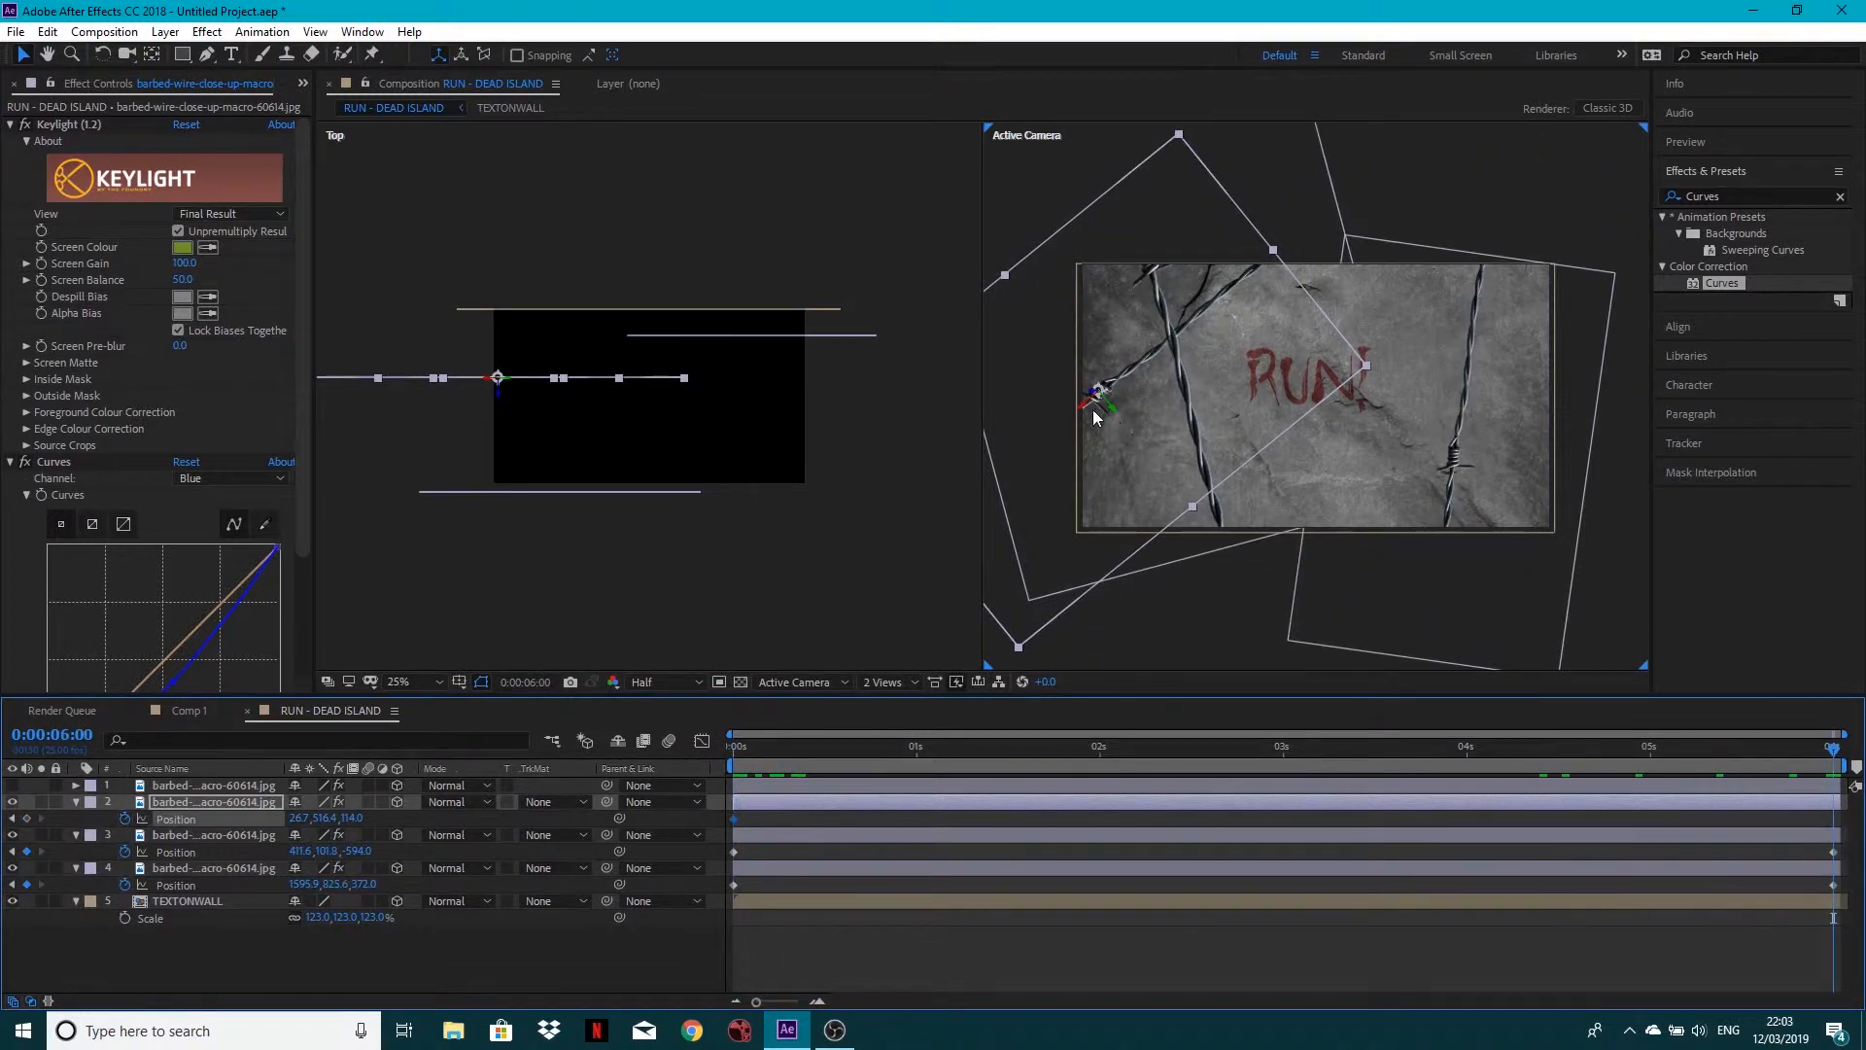
drag(1087, 413, 1233, 311)
drag(749, 746, 1379, 678)
key(space)
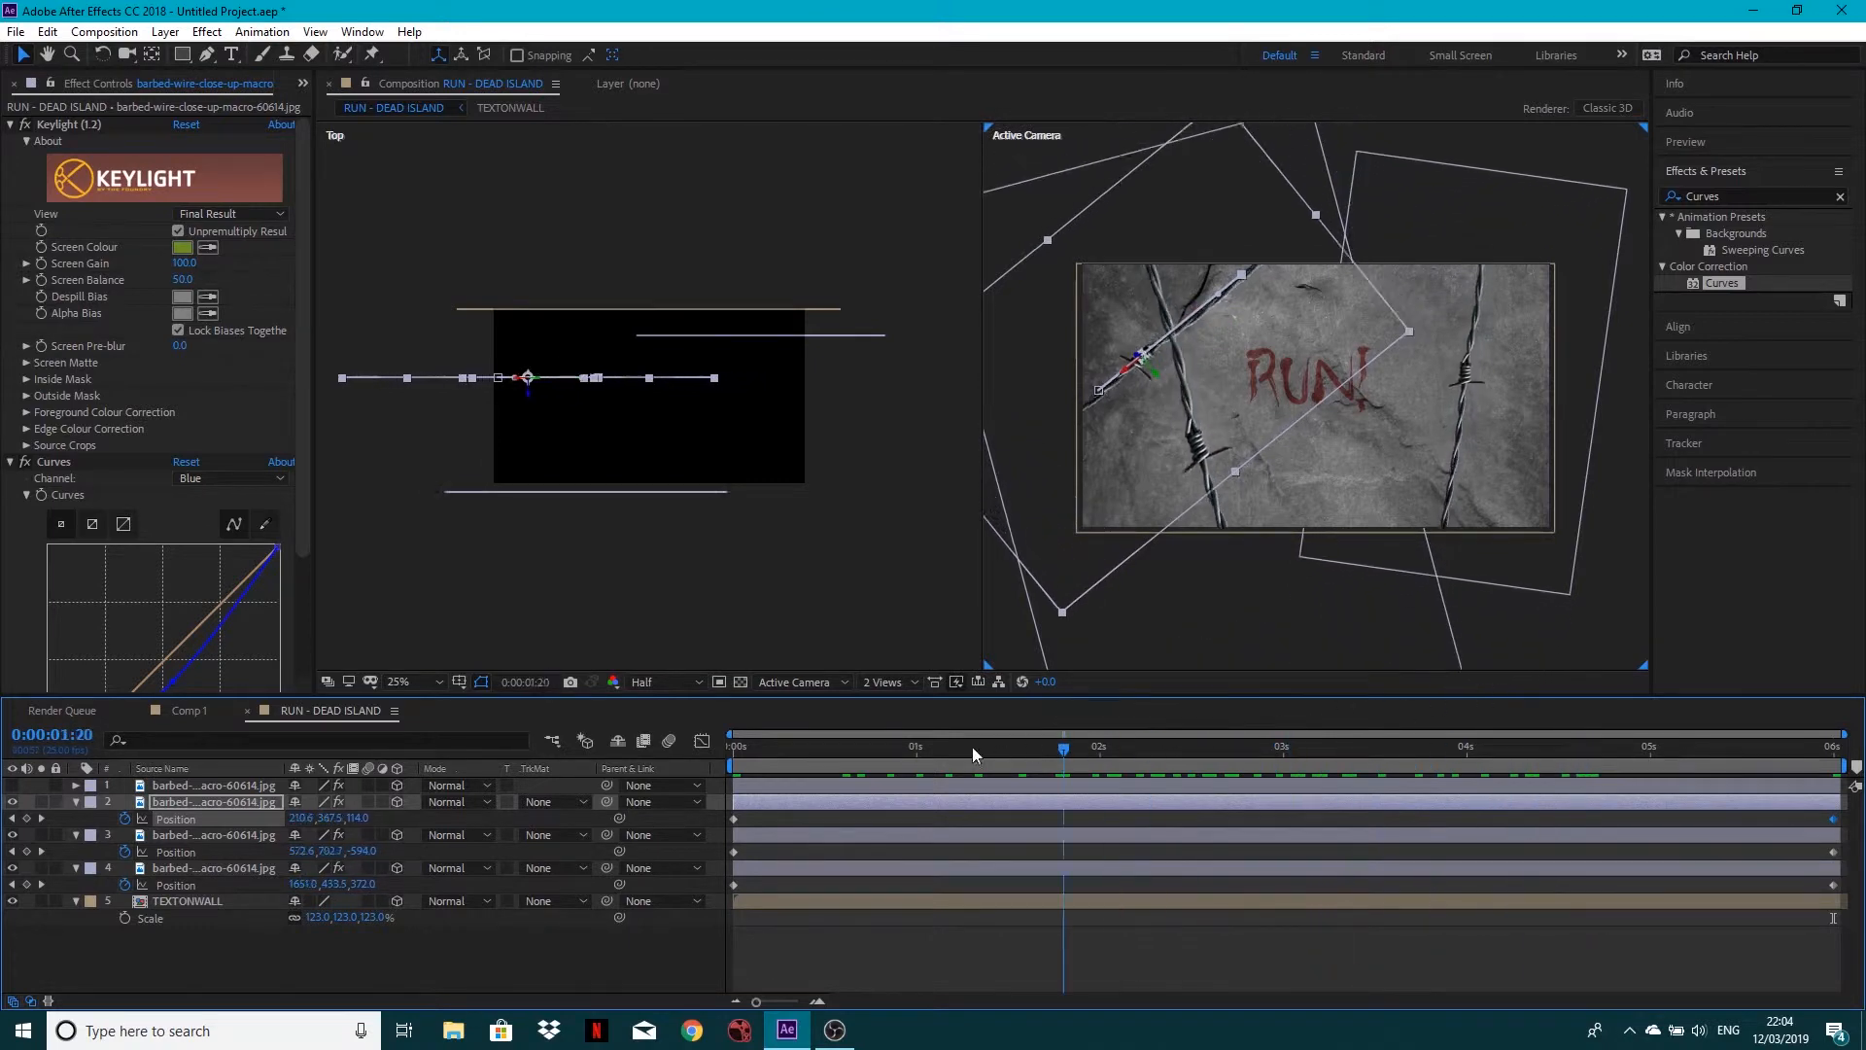
Show the layer 1 barbed wire, set its Z Rotation to 166°, and place it across the wall's lower part at about 693, 762, -972
click(11, 786)
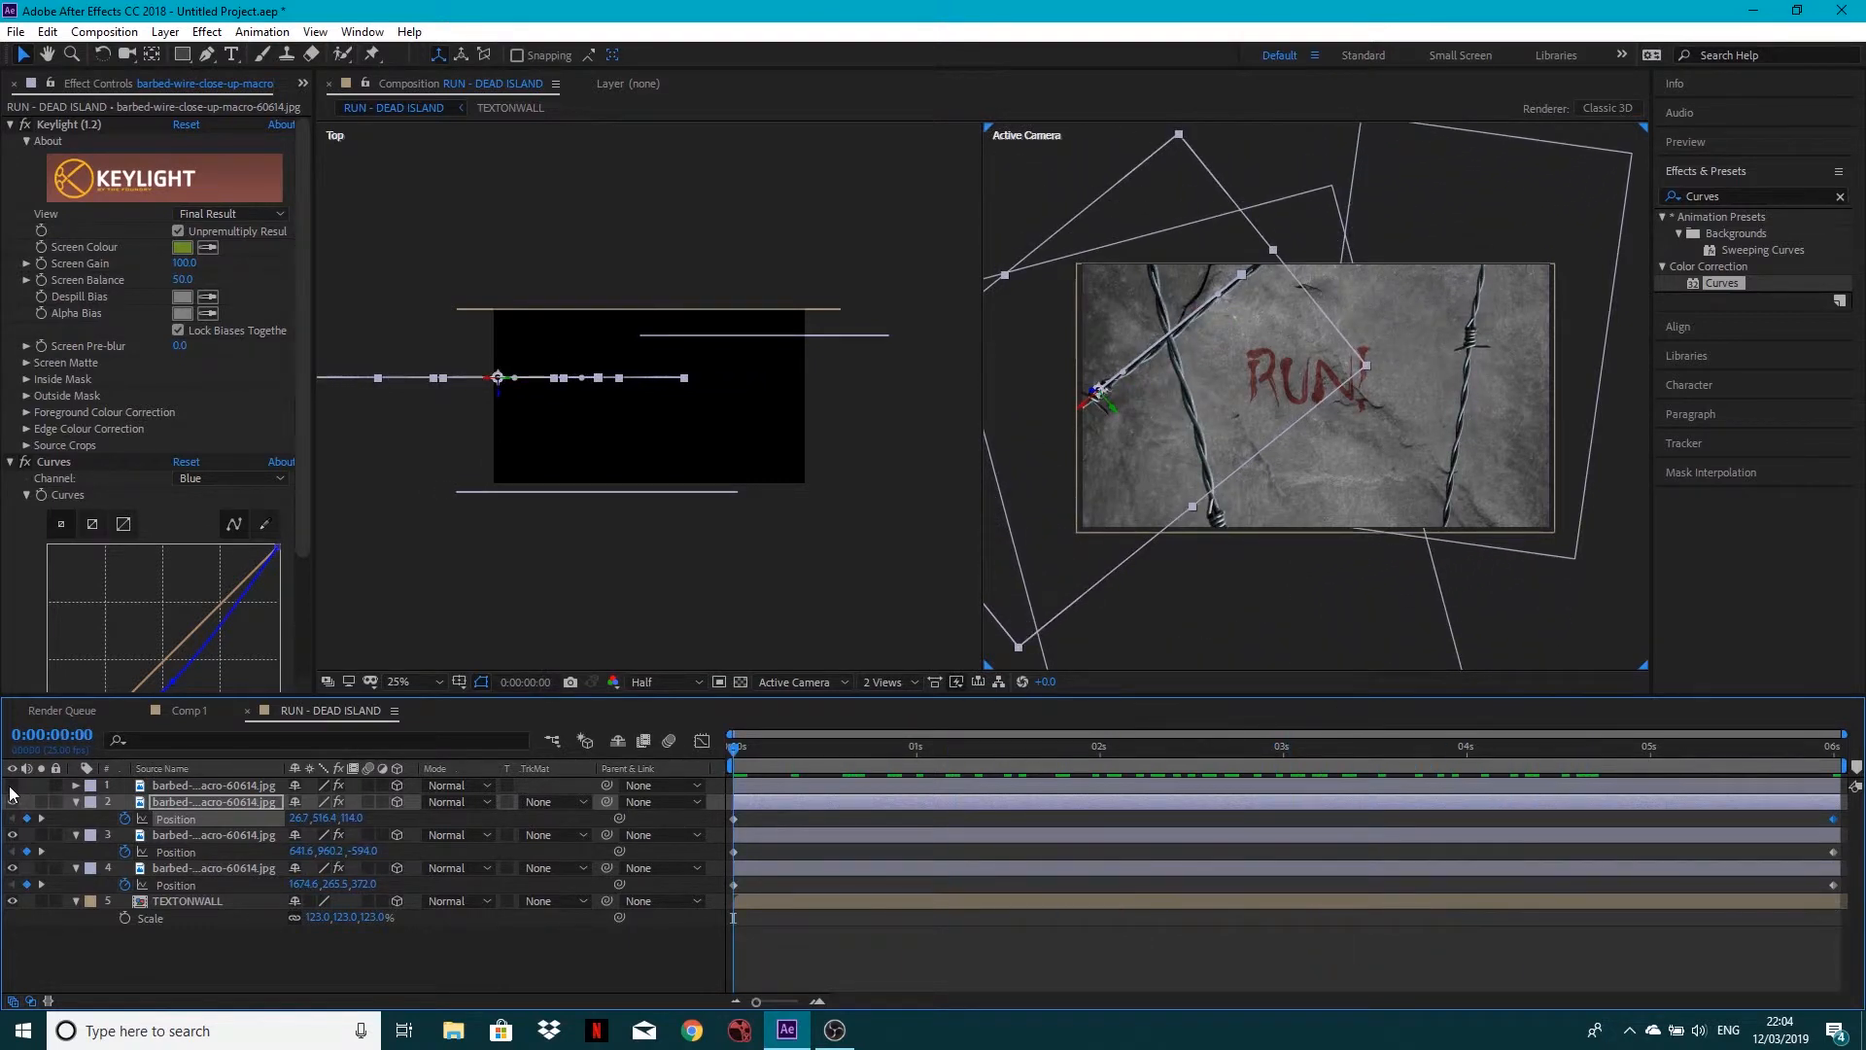
click(220, 786)
drag(1481, 459, 1390, 452)
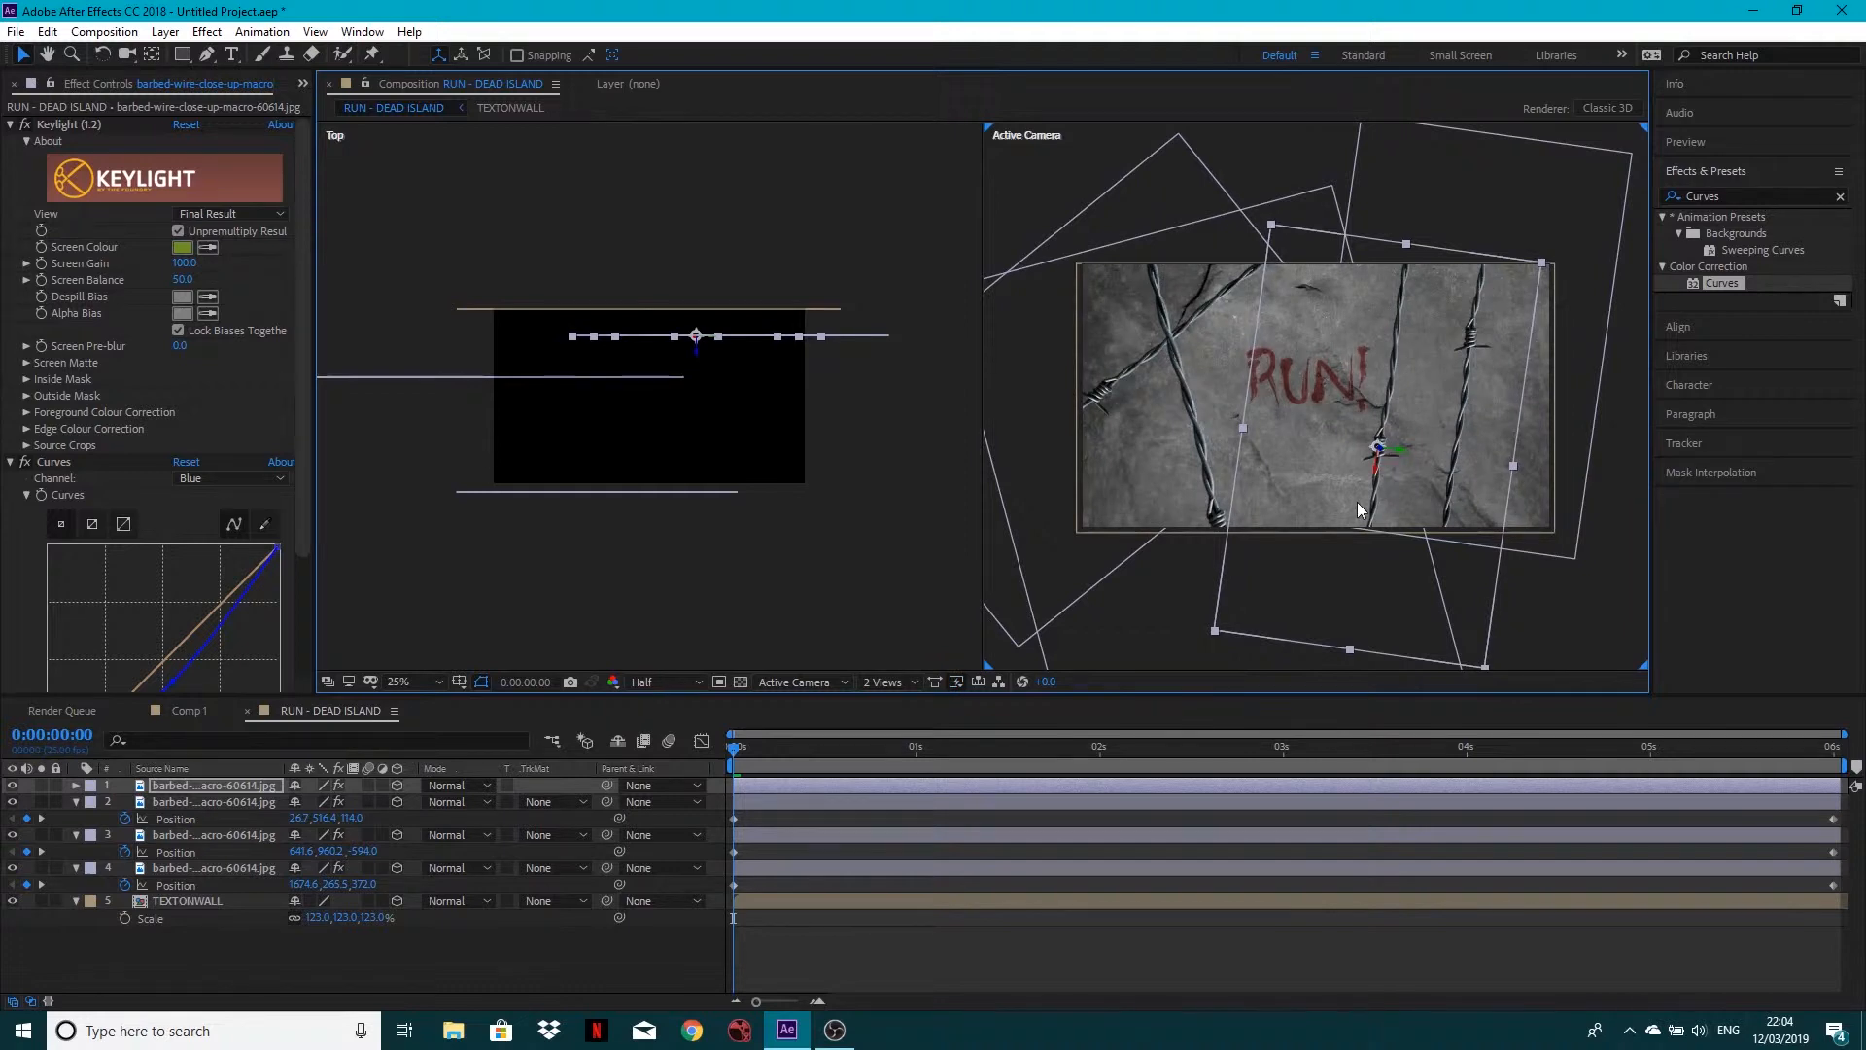
key(r)
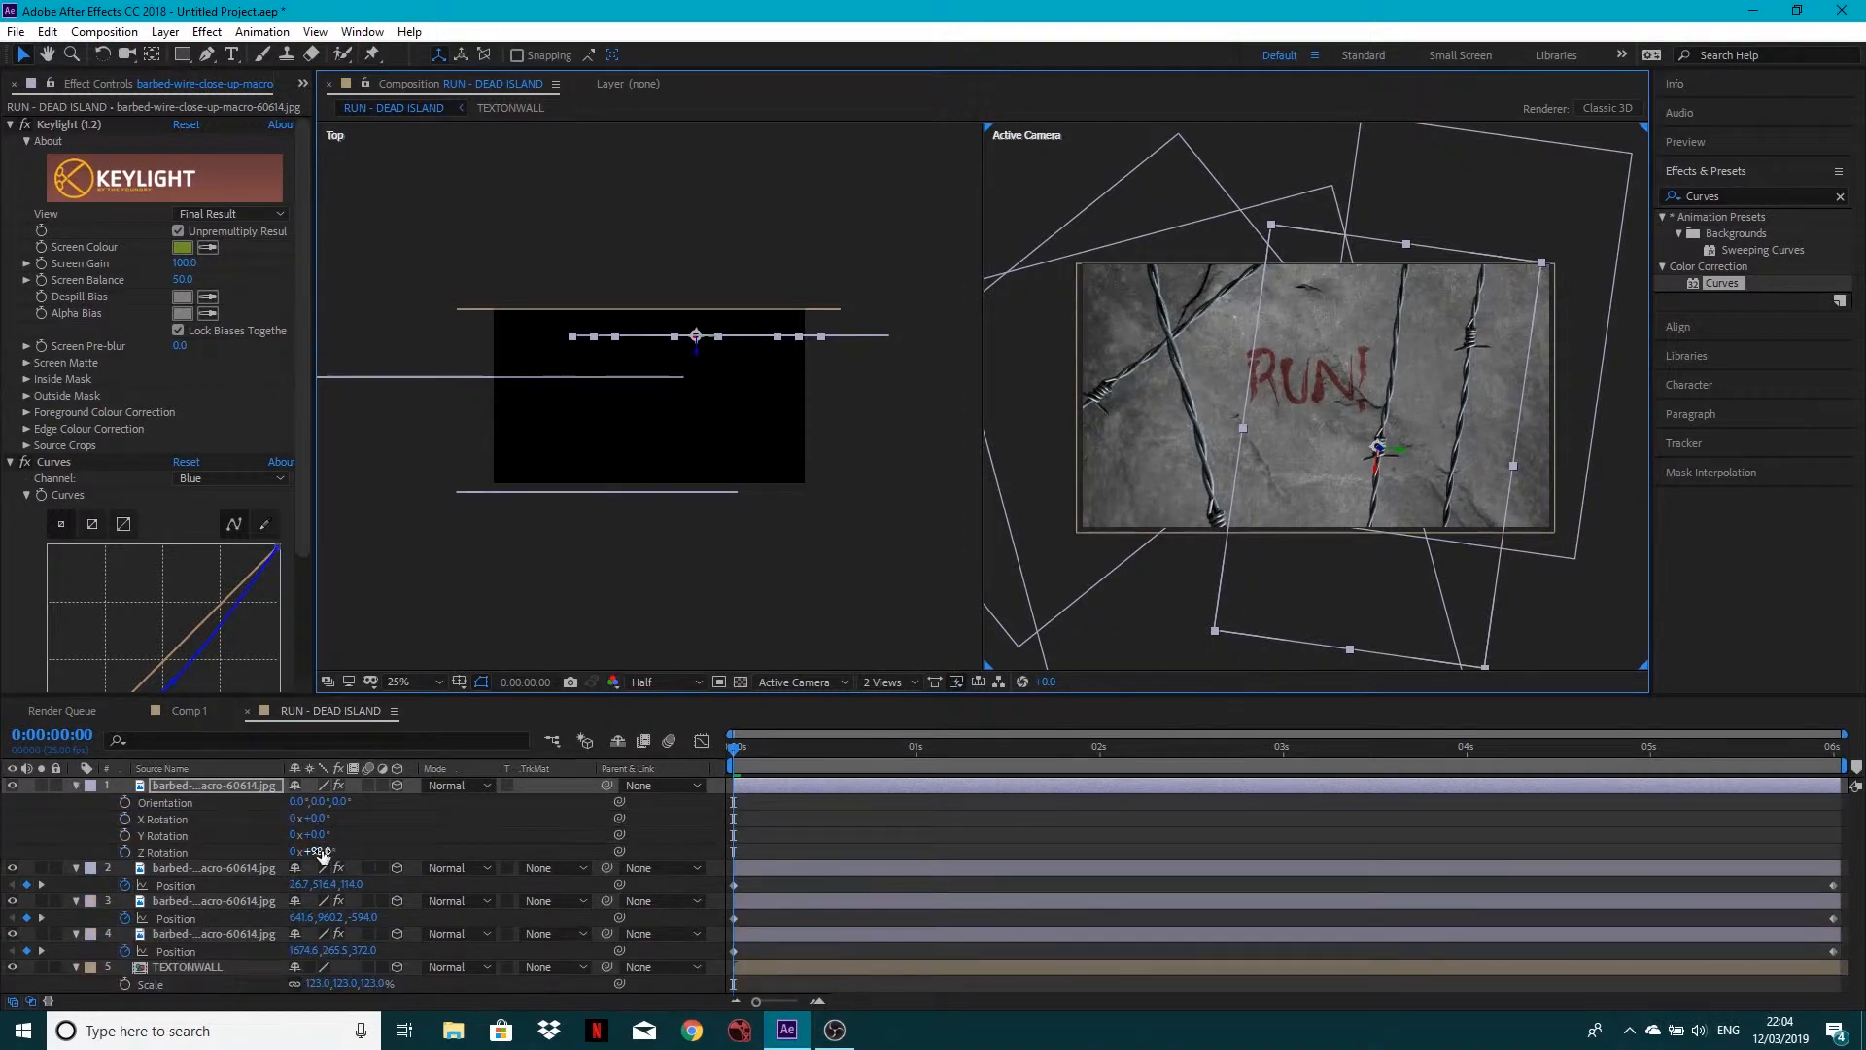
drag(313, 851, 383, 845)
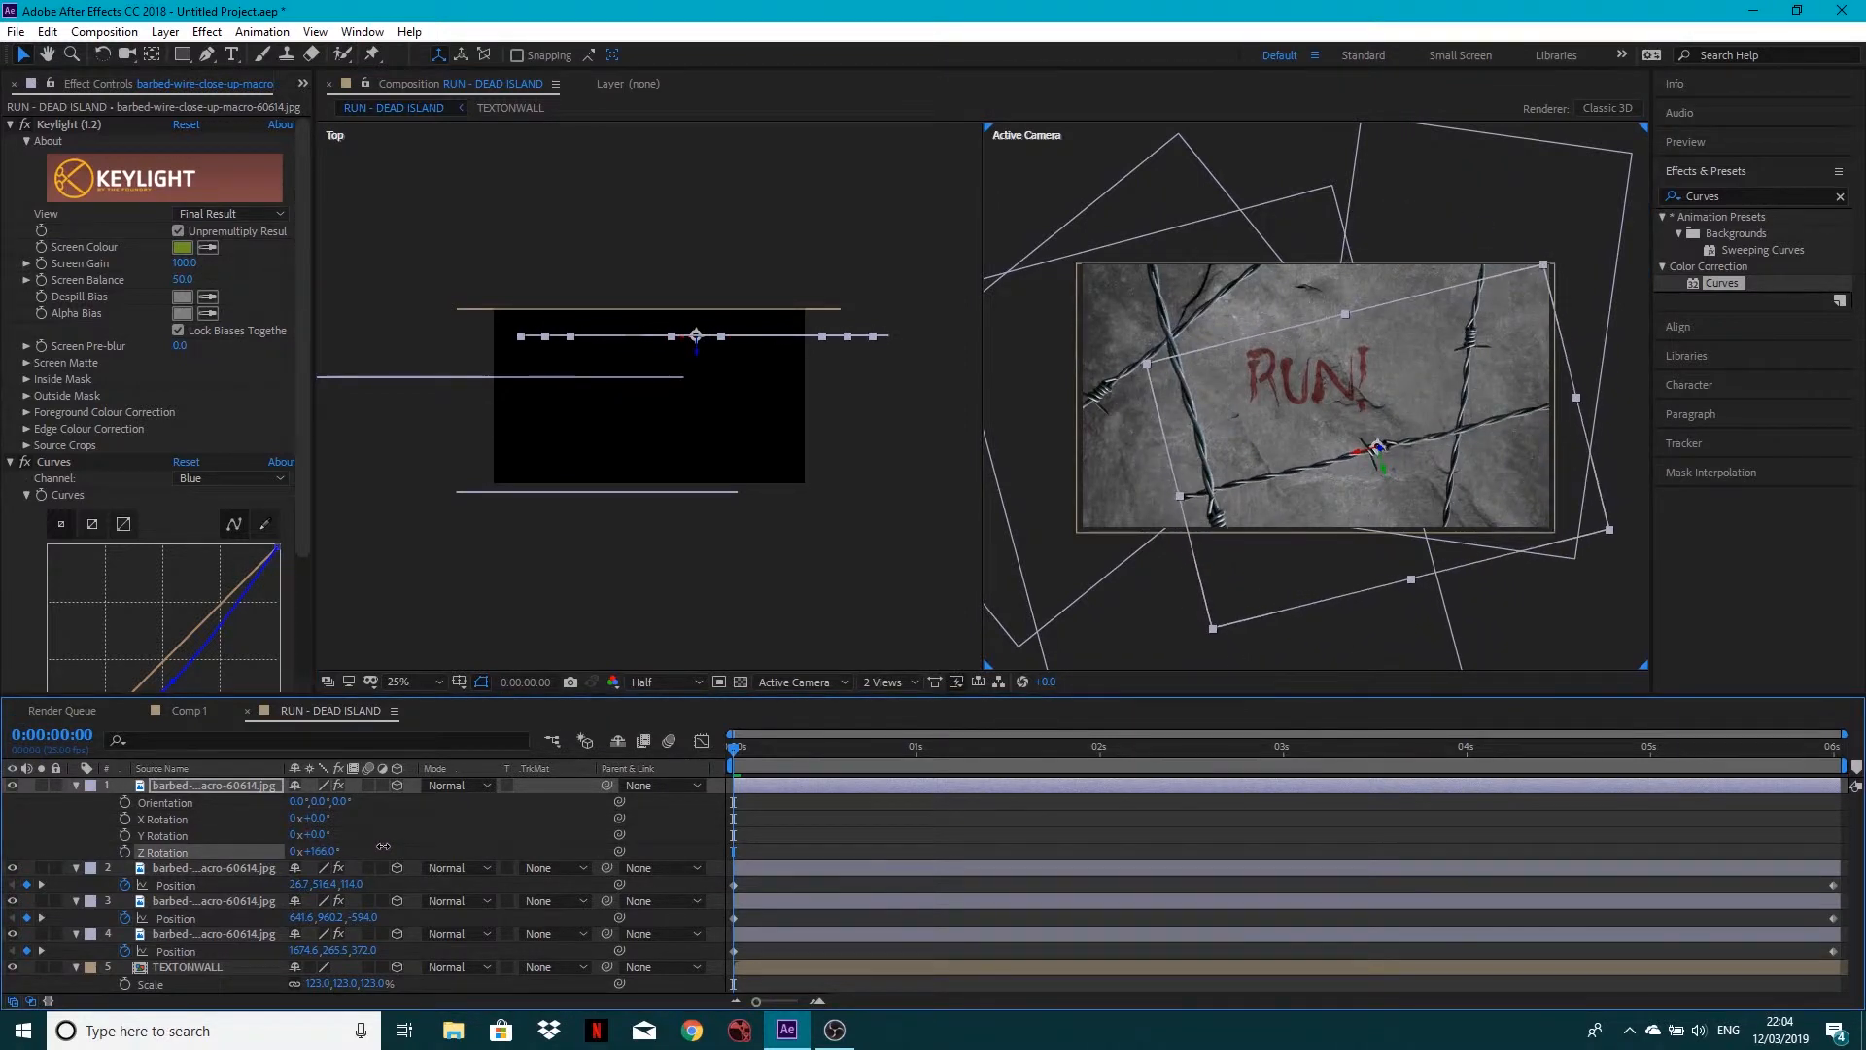
drag(698, 352, 667, 580)
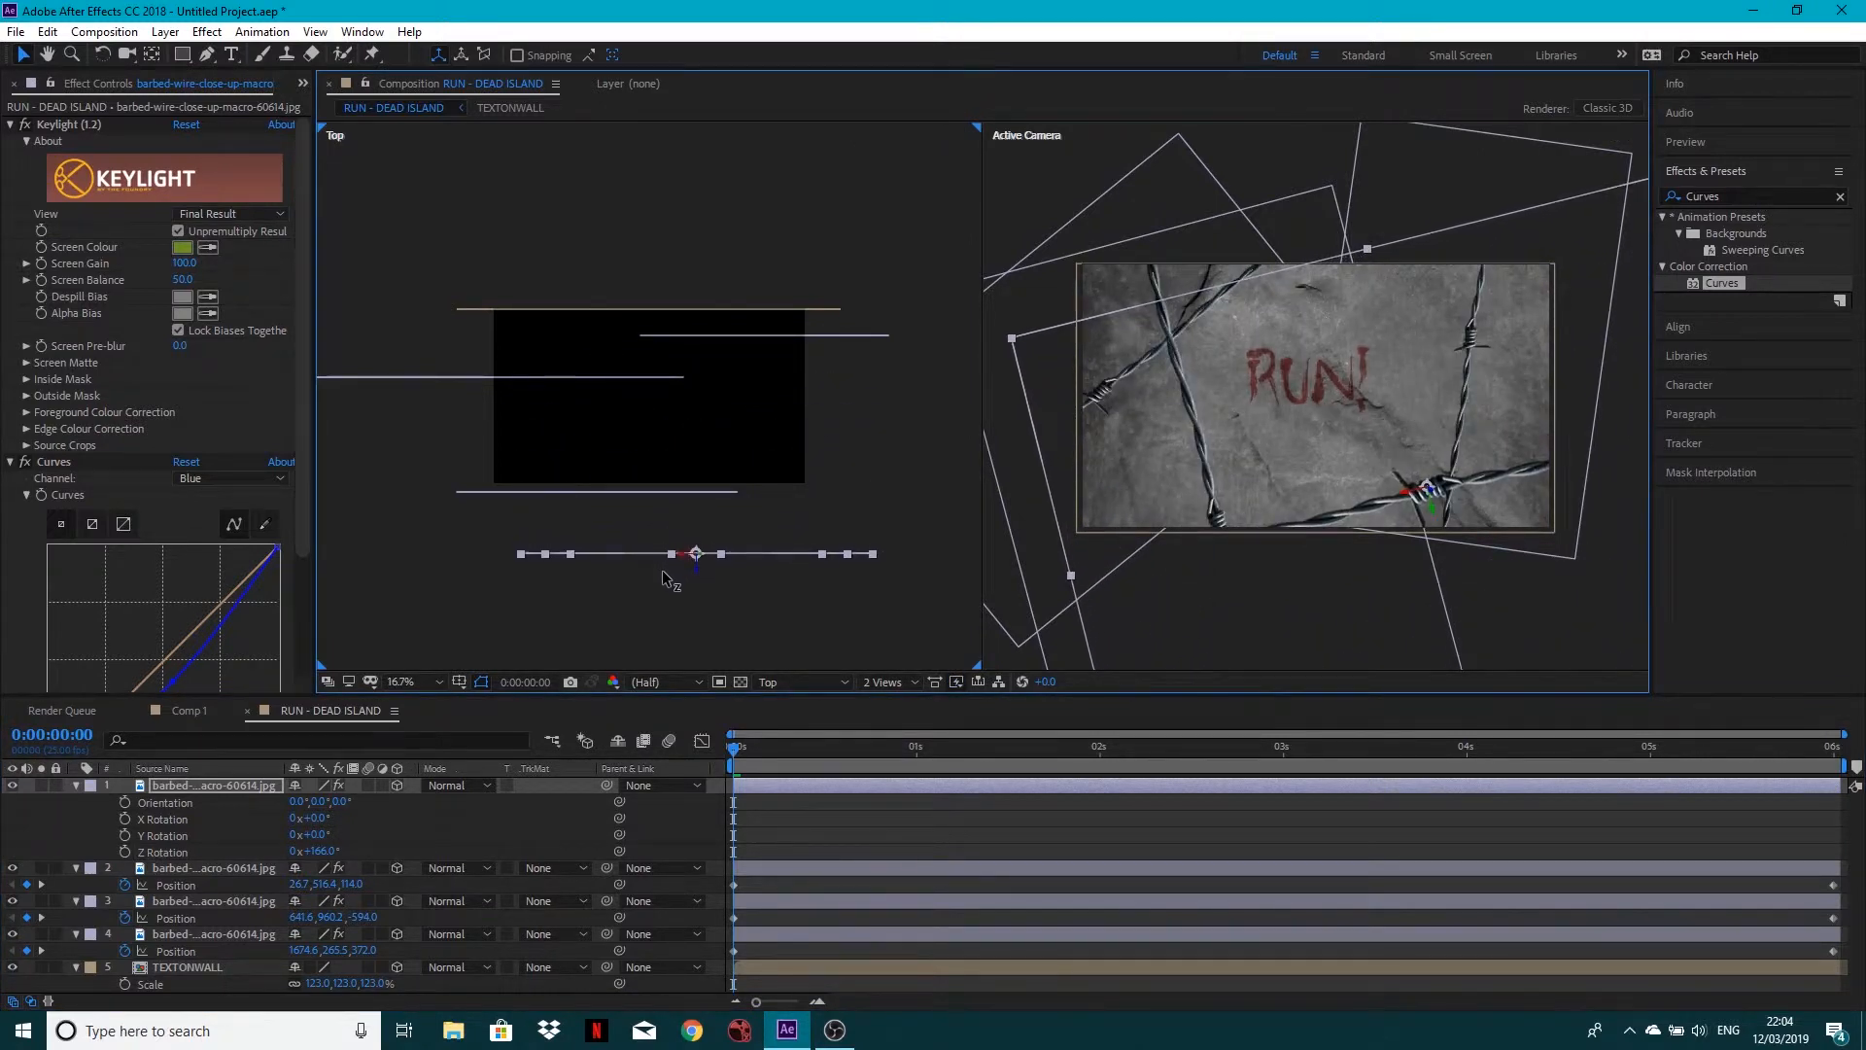
drag(1433, 517, 1419, 483)
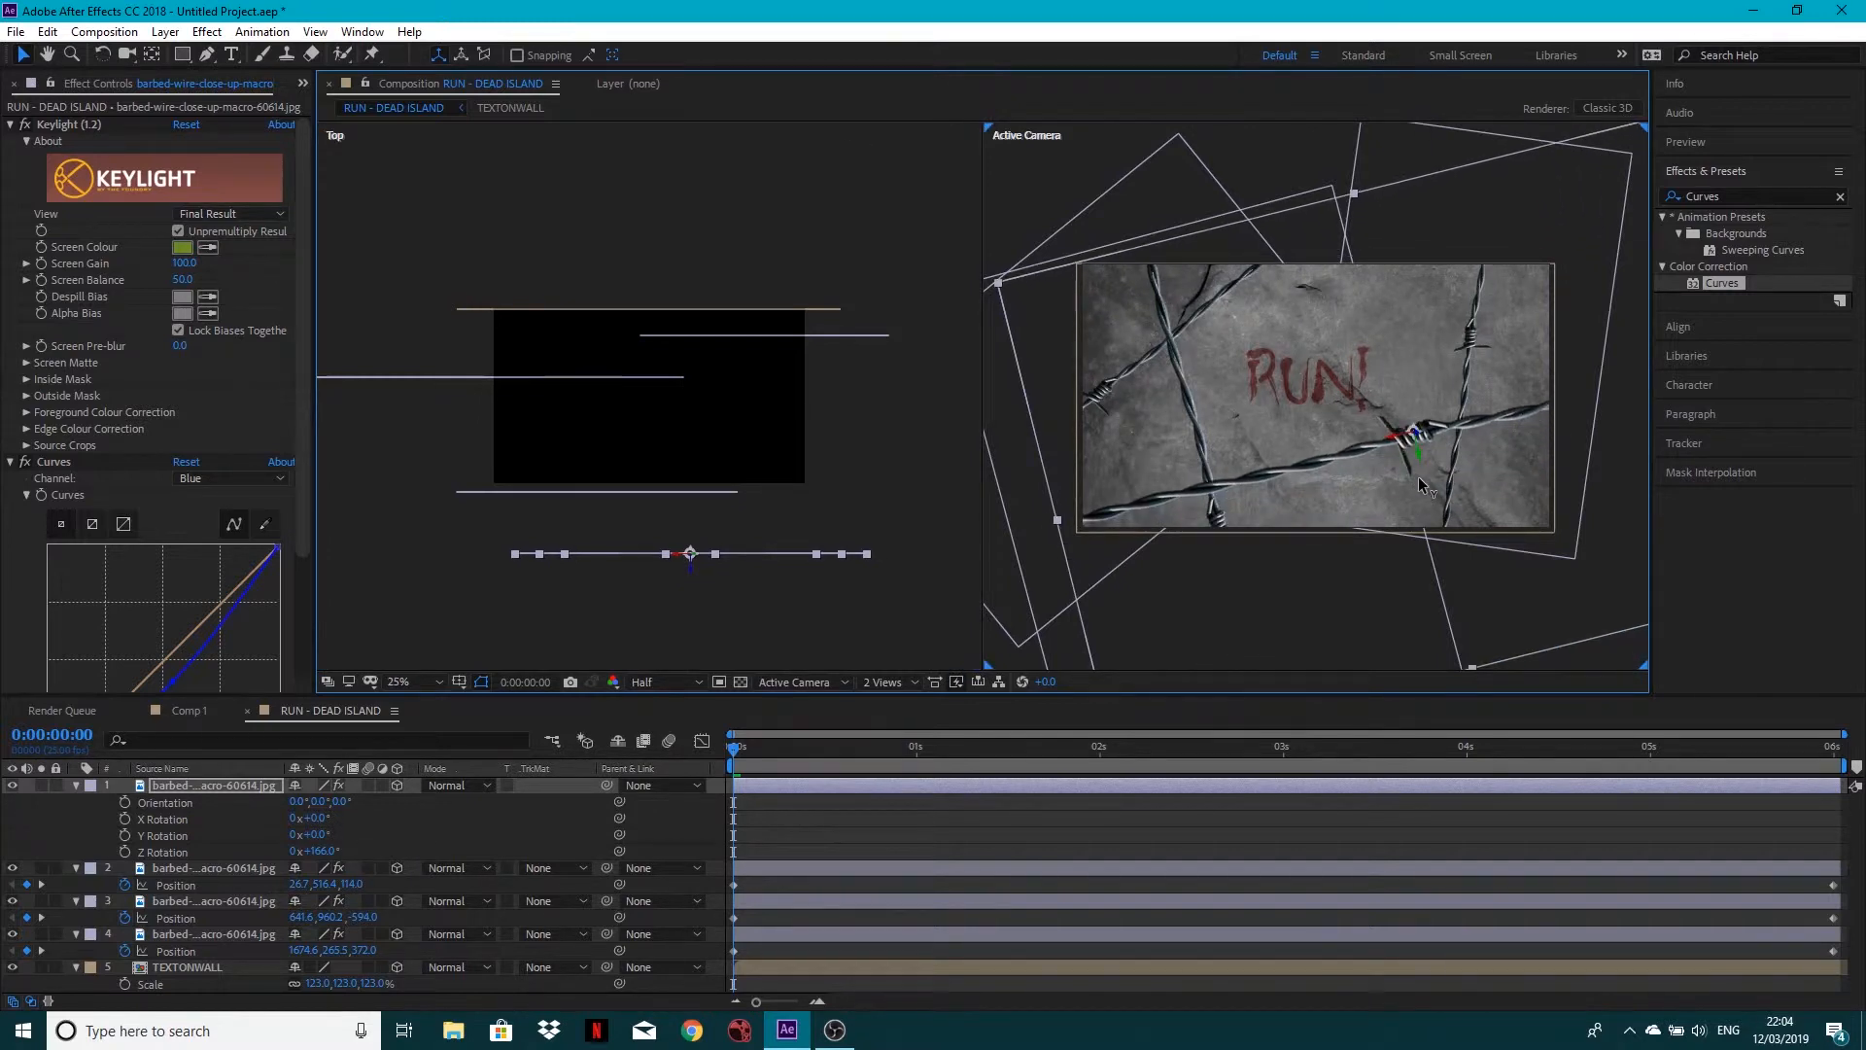
drag(1396, 443, 1216, 473)
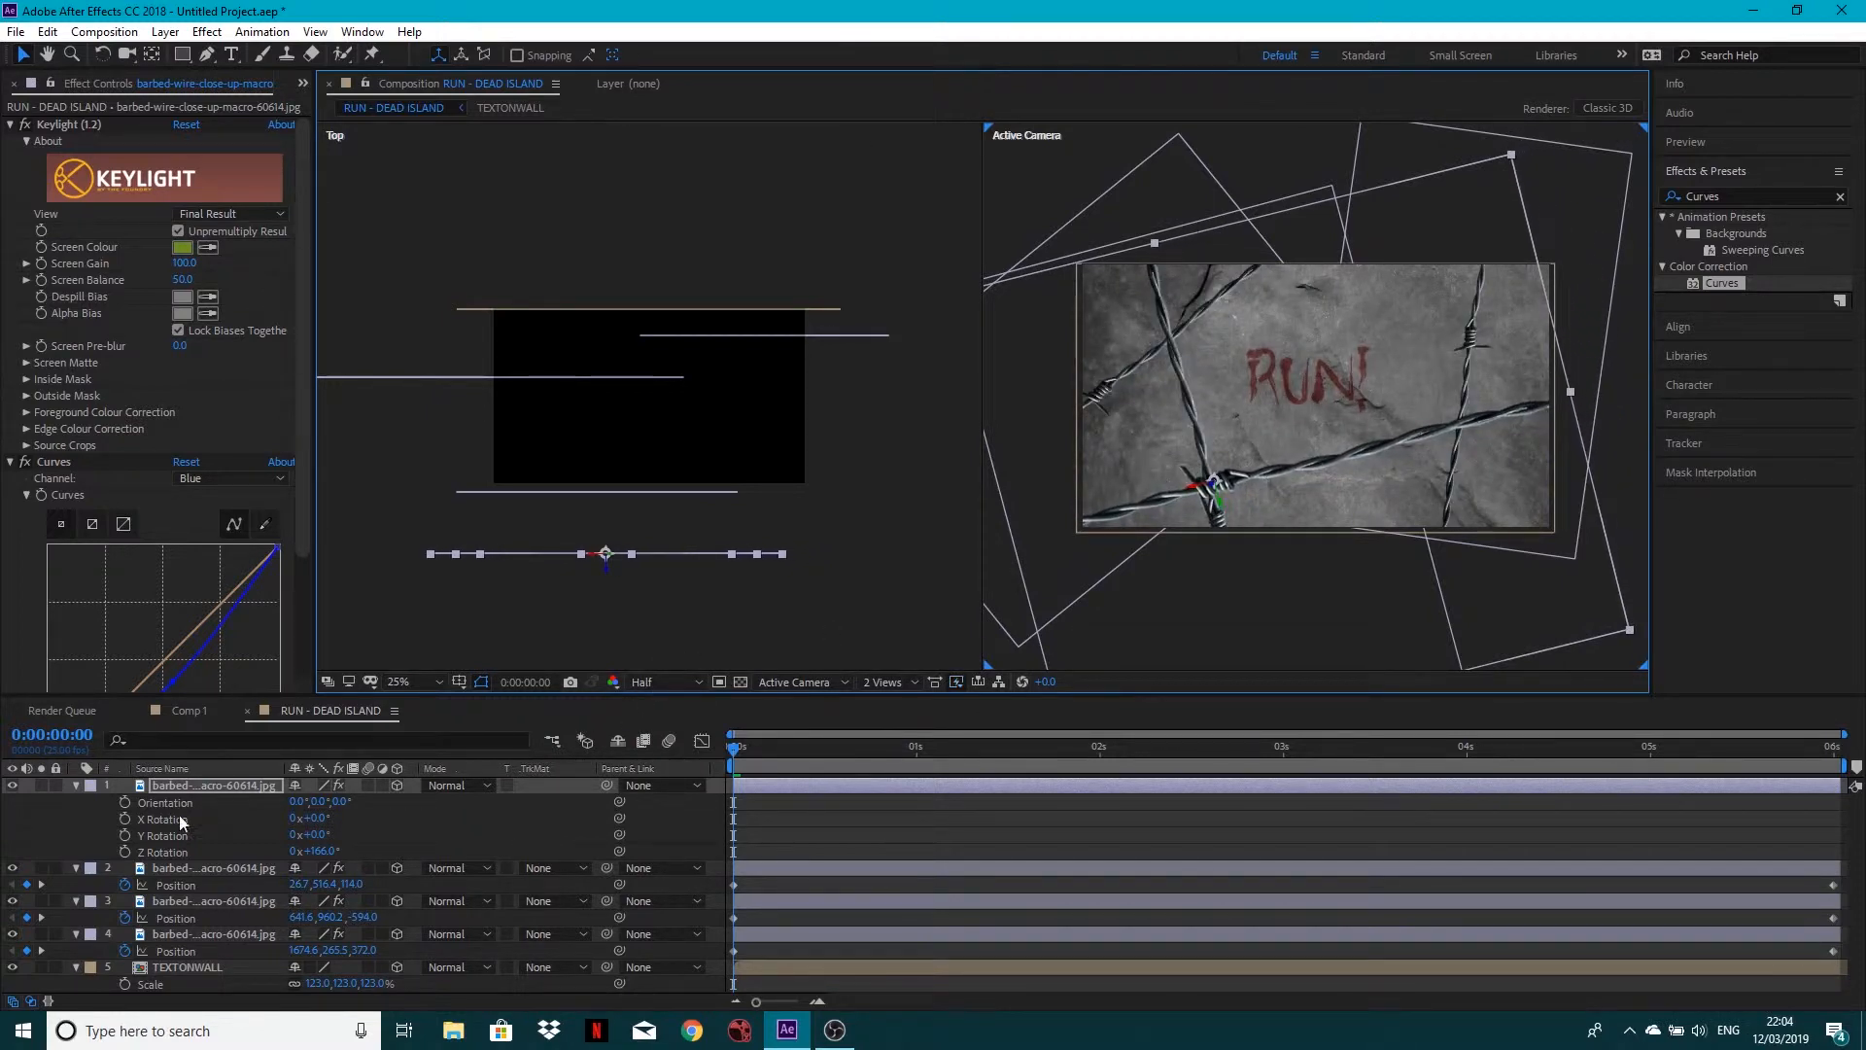
Keyframe the lower barbed wire's Position at 0 seconds, slide it along its length to about 1235, 627, -972 at 6 seconds, and preview
key(p)
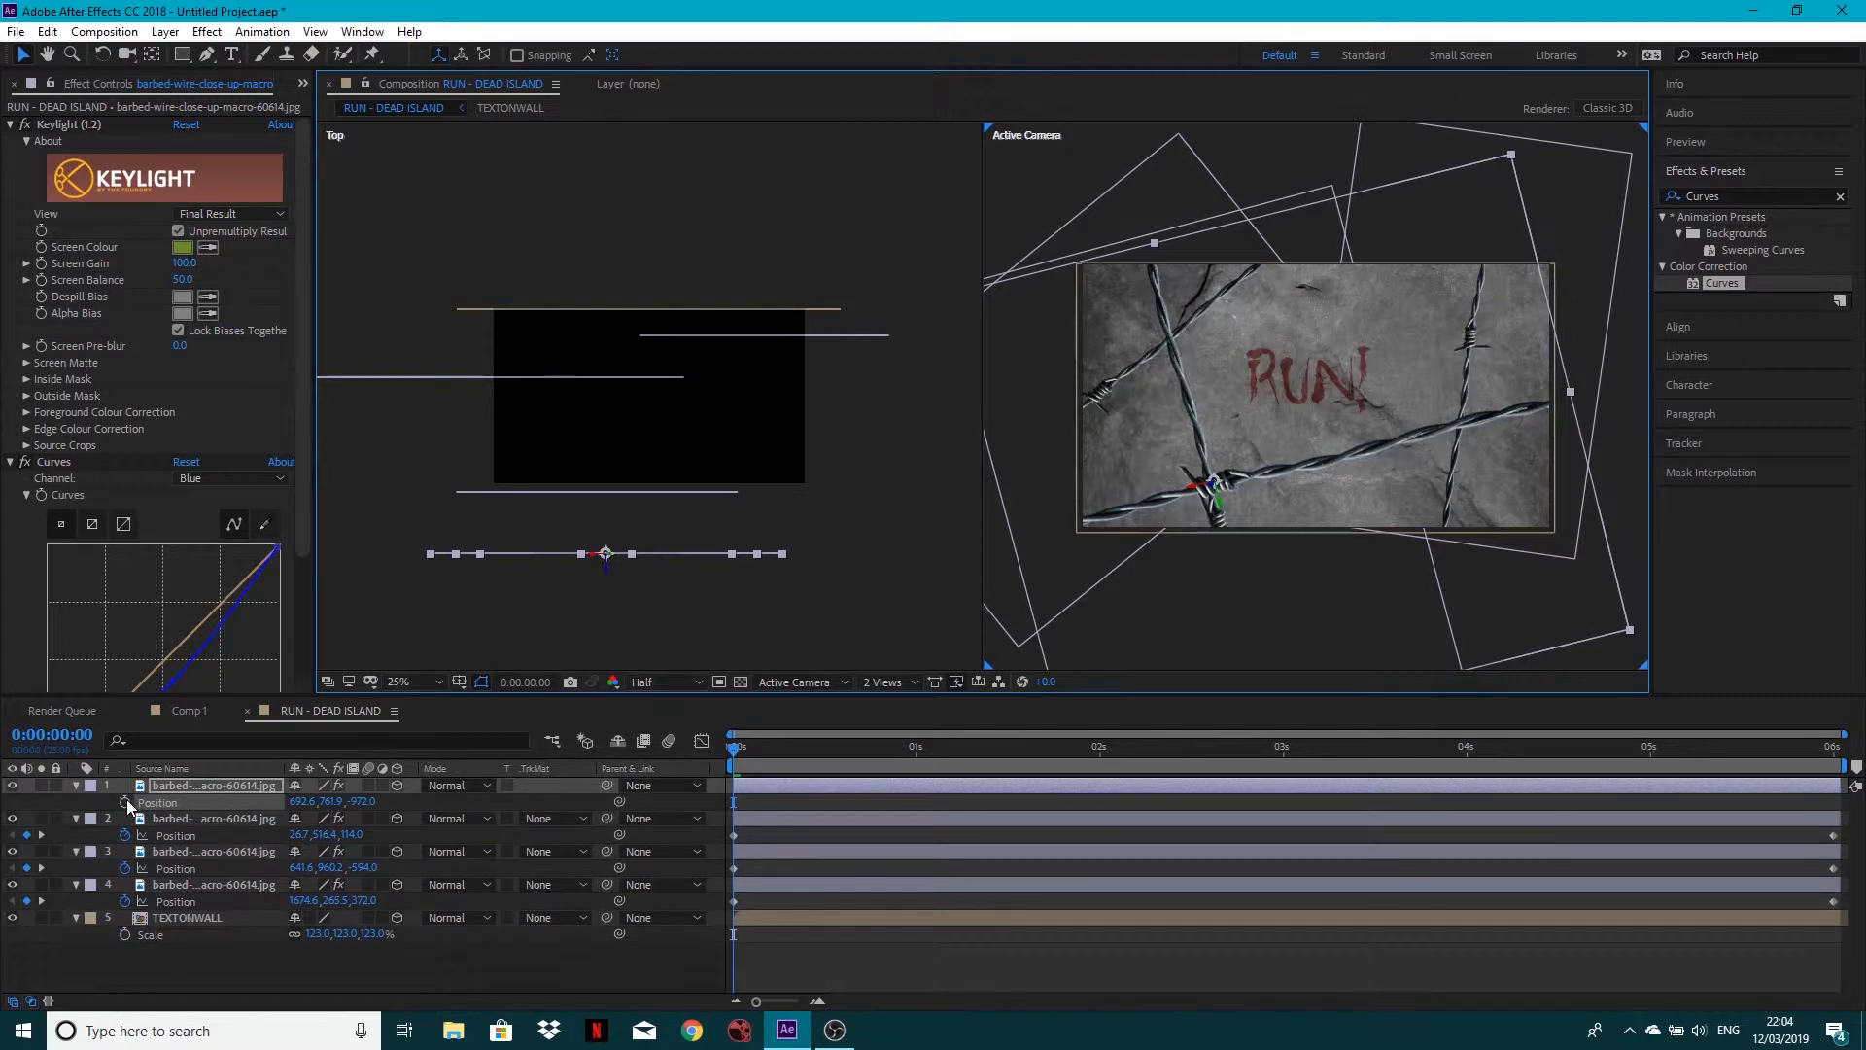
drag(912, 749, 1859, 774)
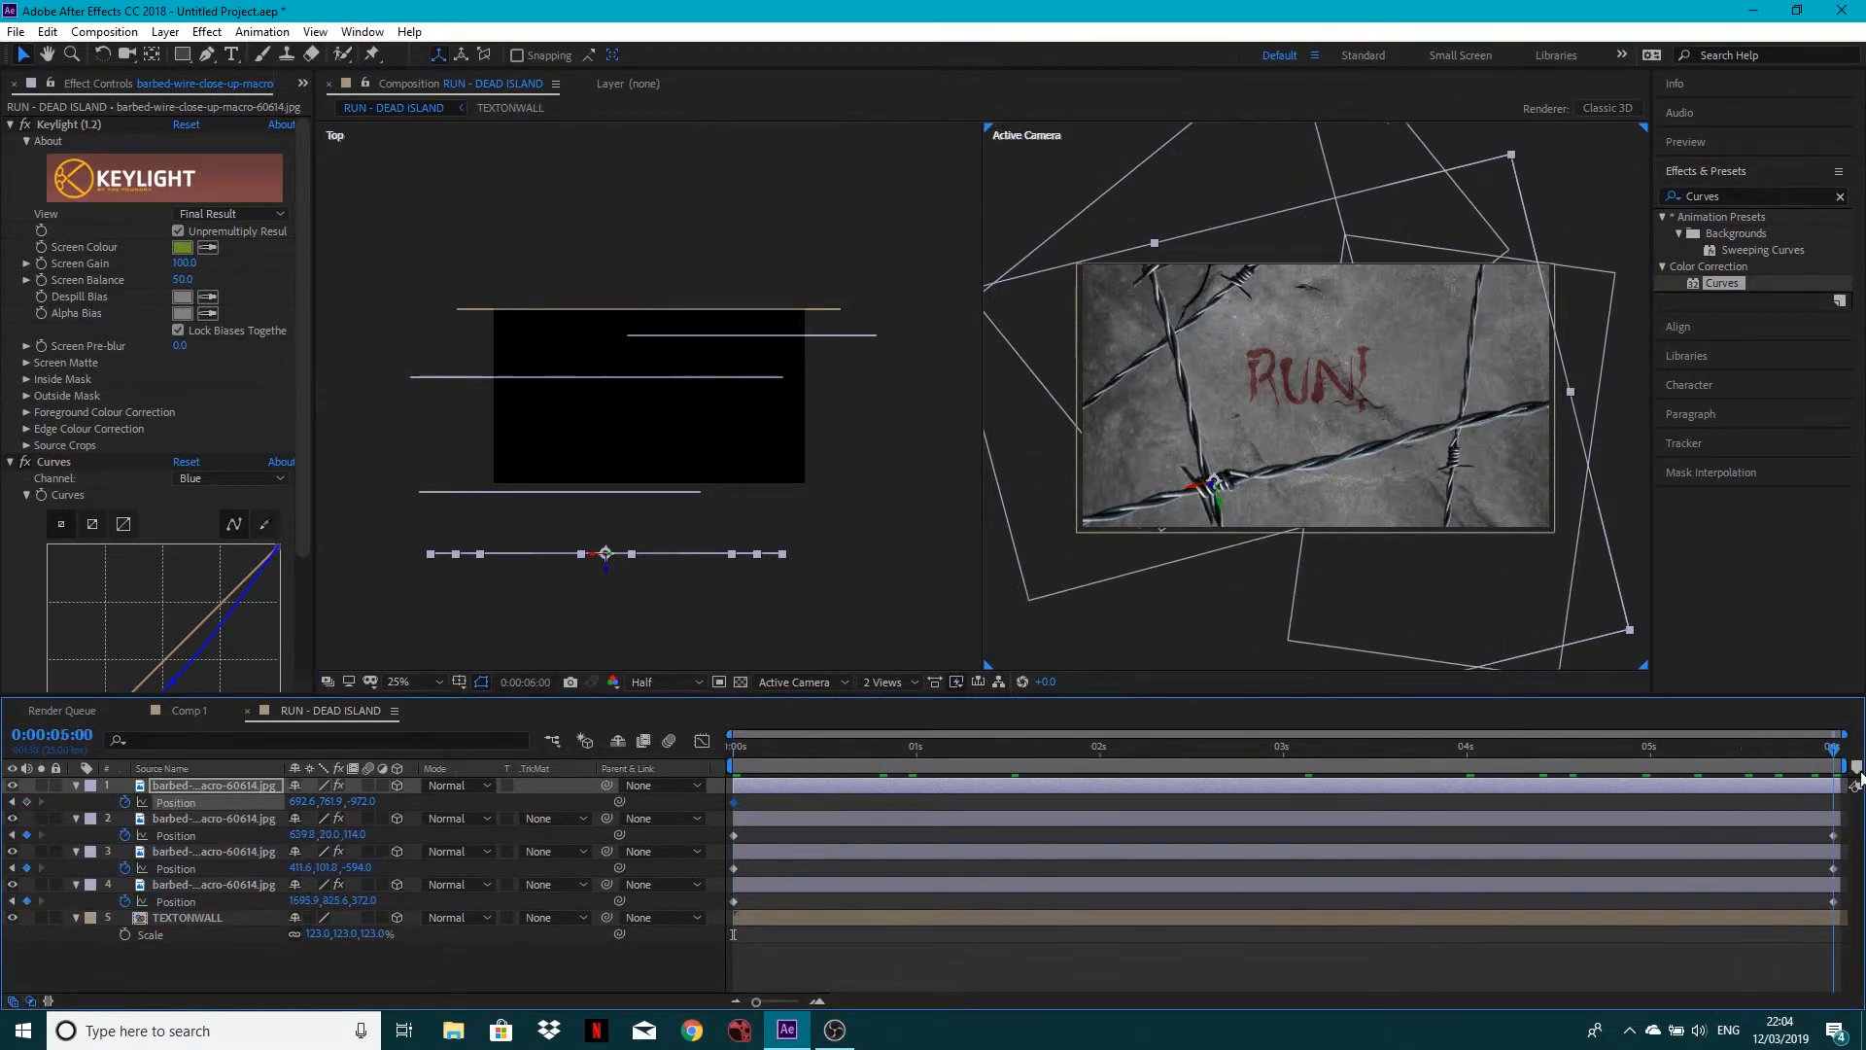
drag(1209, 492, 1309, 481)
key(space)
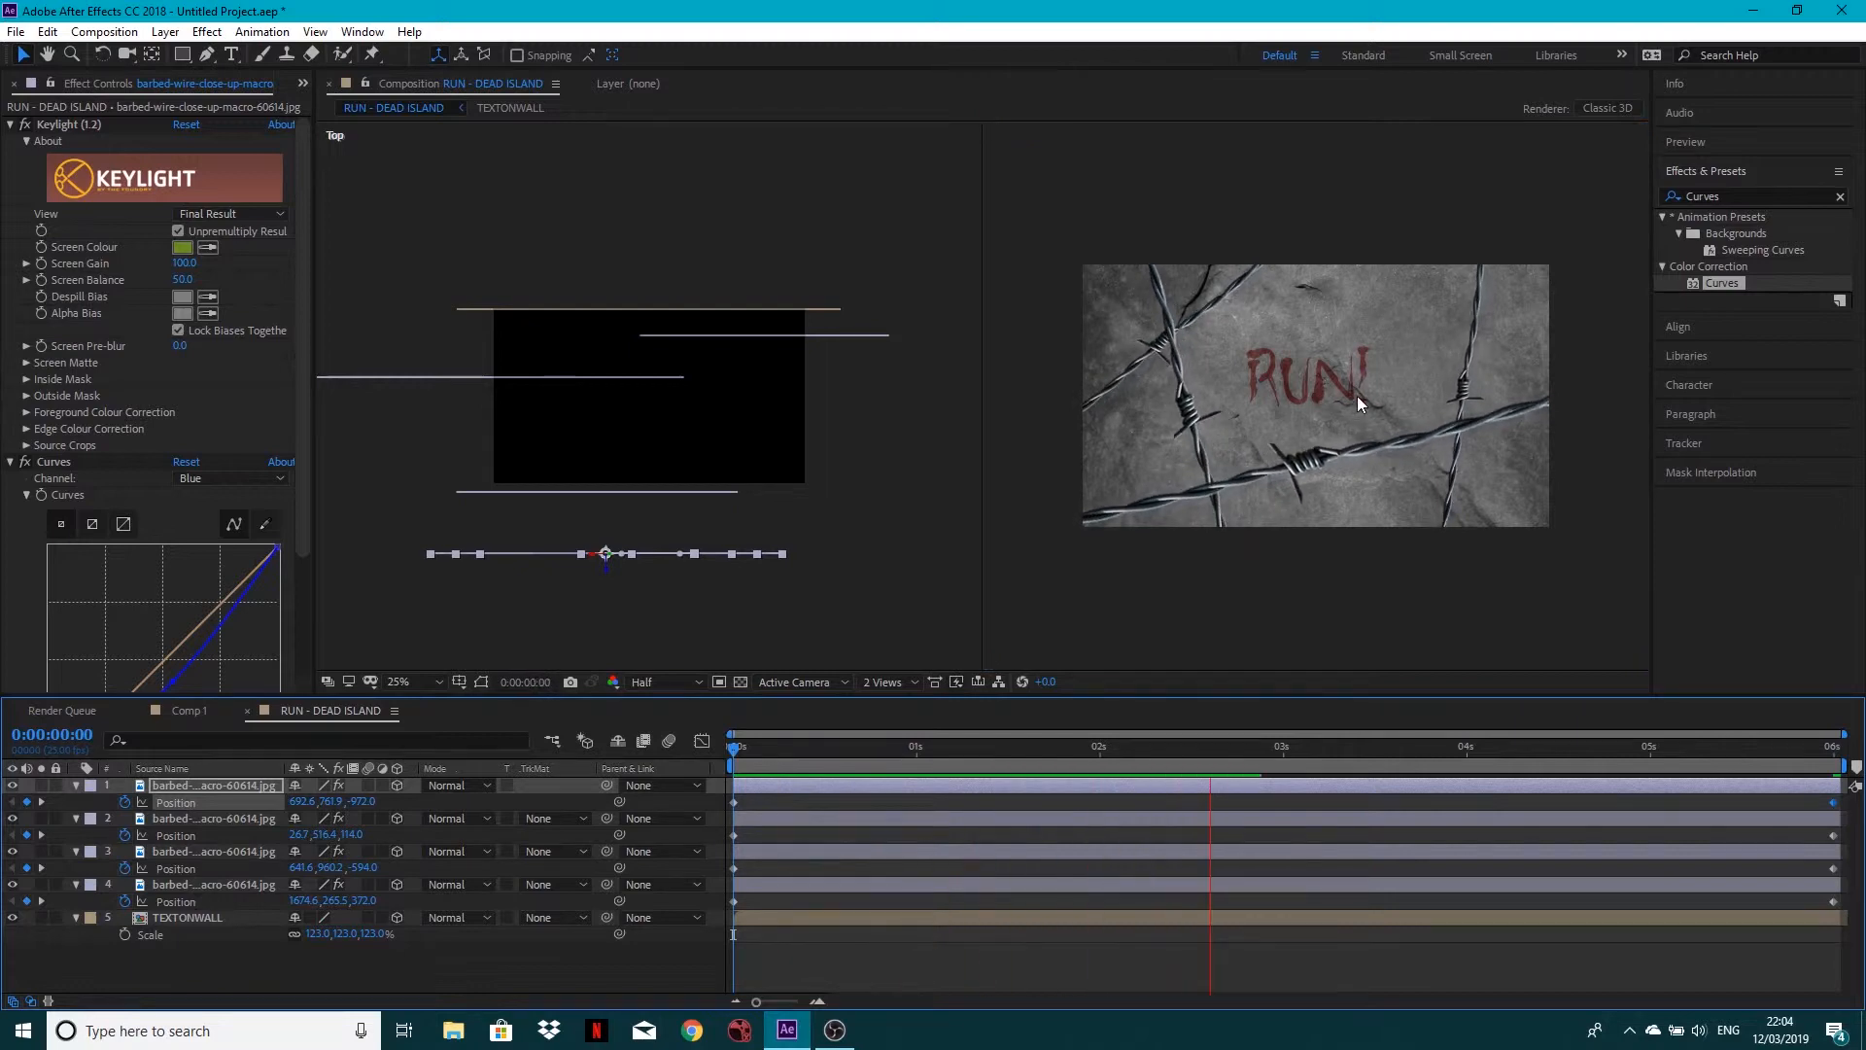
key(space)
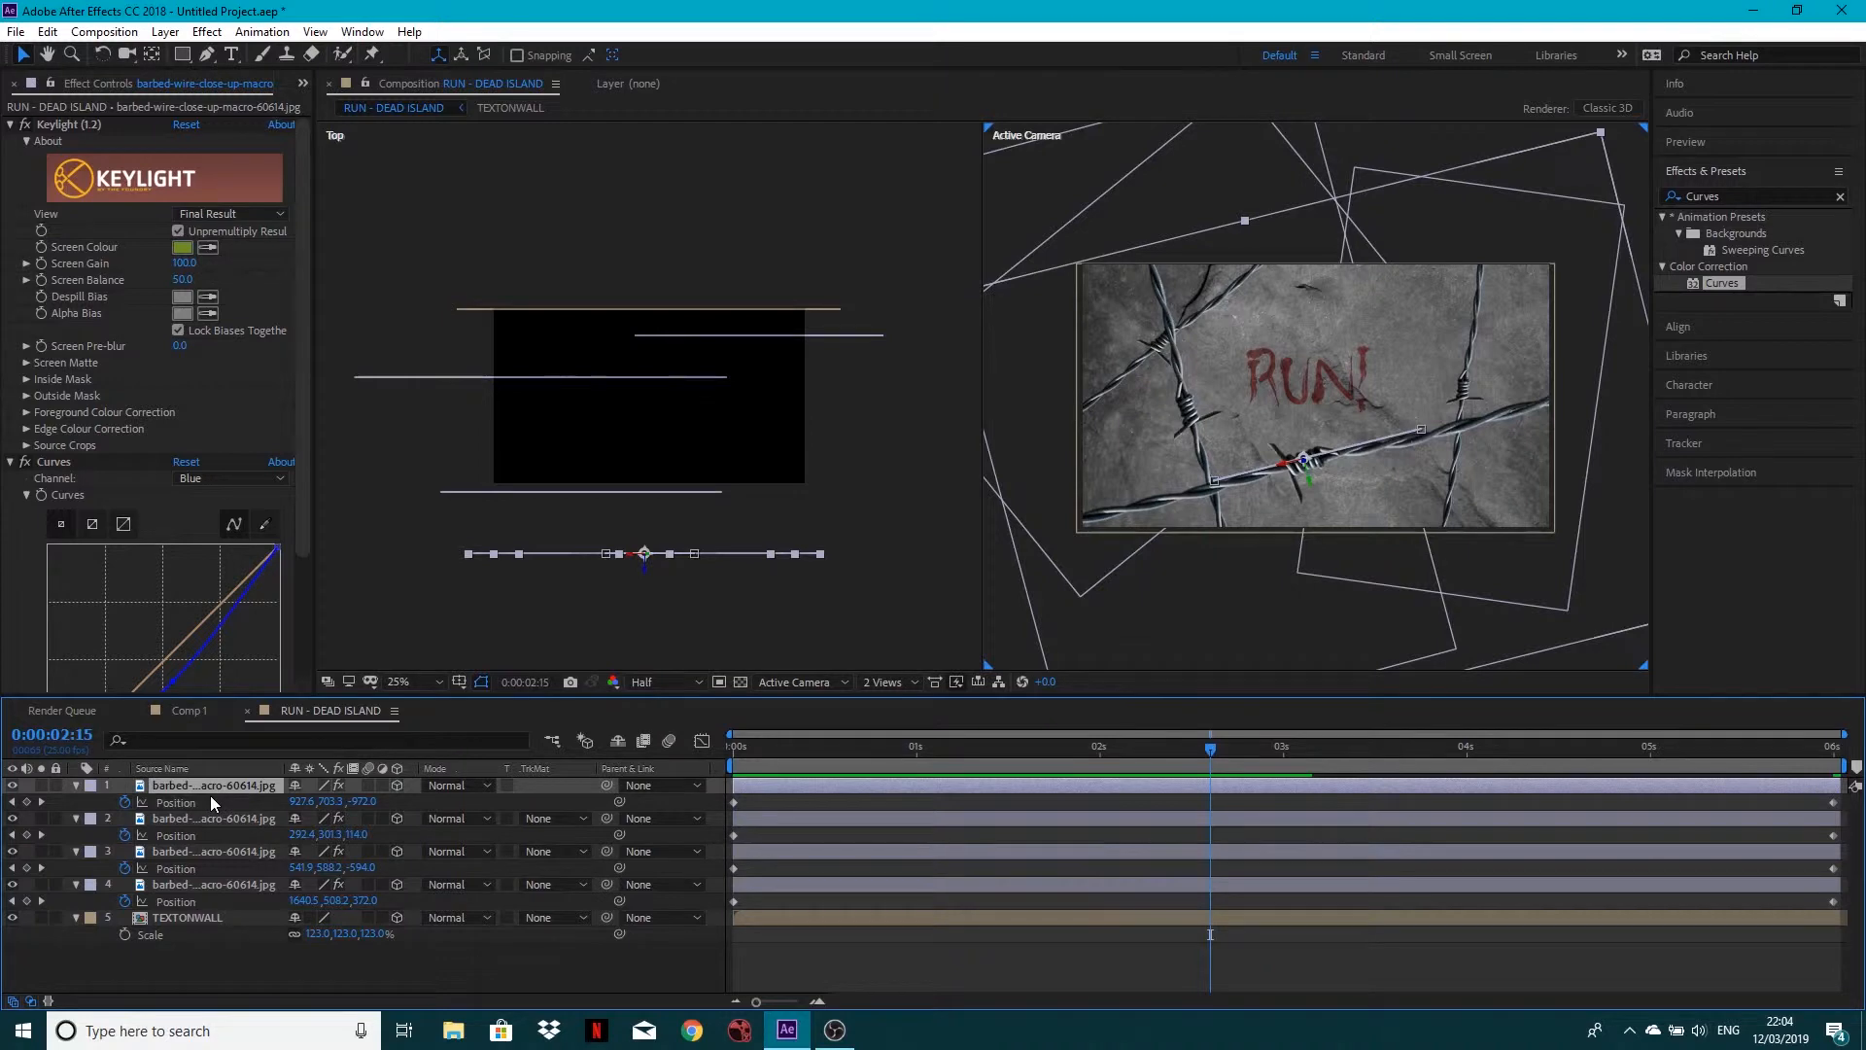
Duplicate the lower barbed wire layer and delete both Position keyframes from the copy
key(ctrl+d)
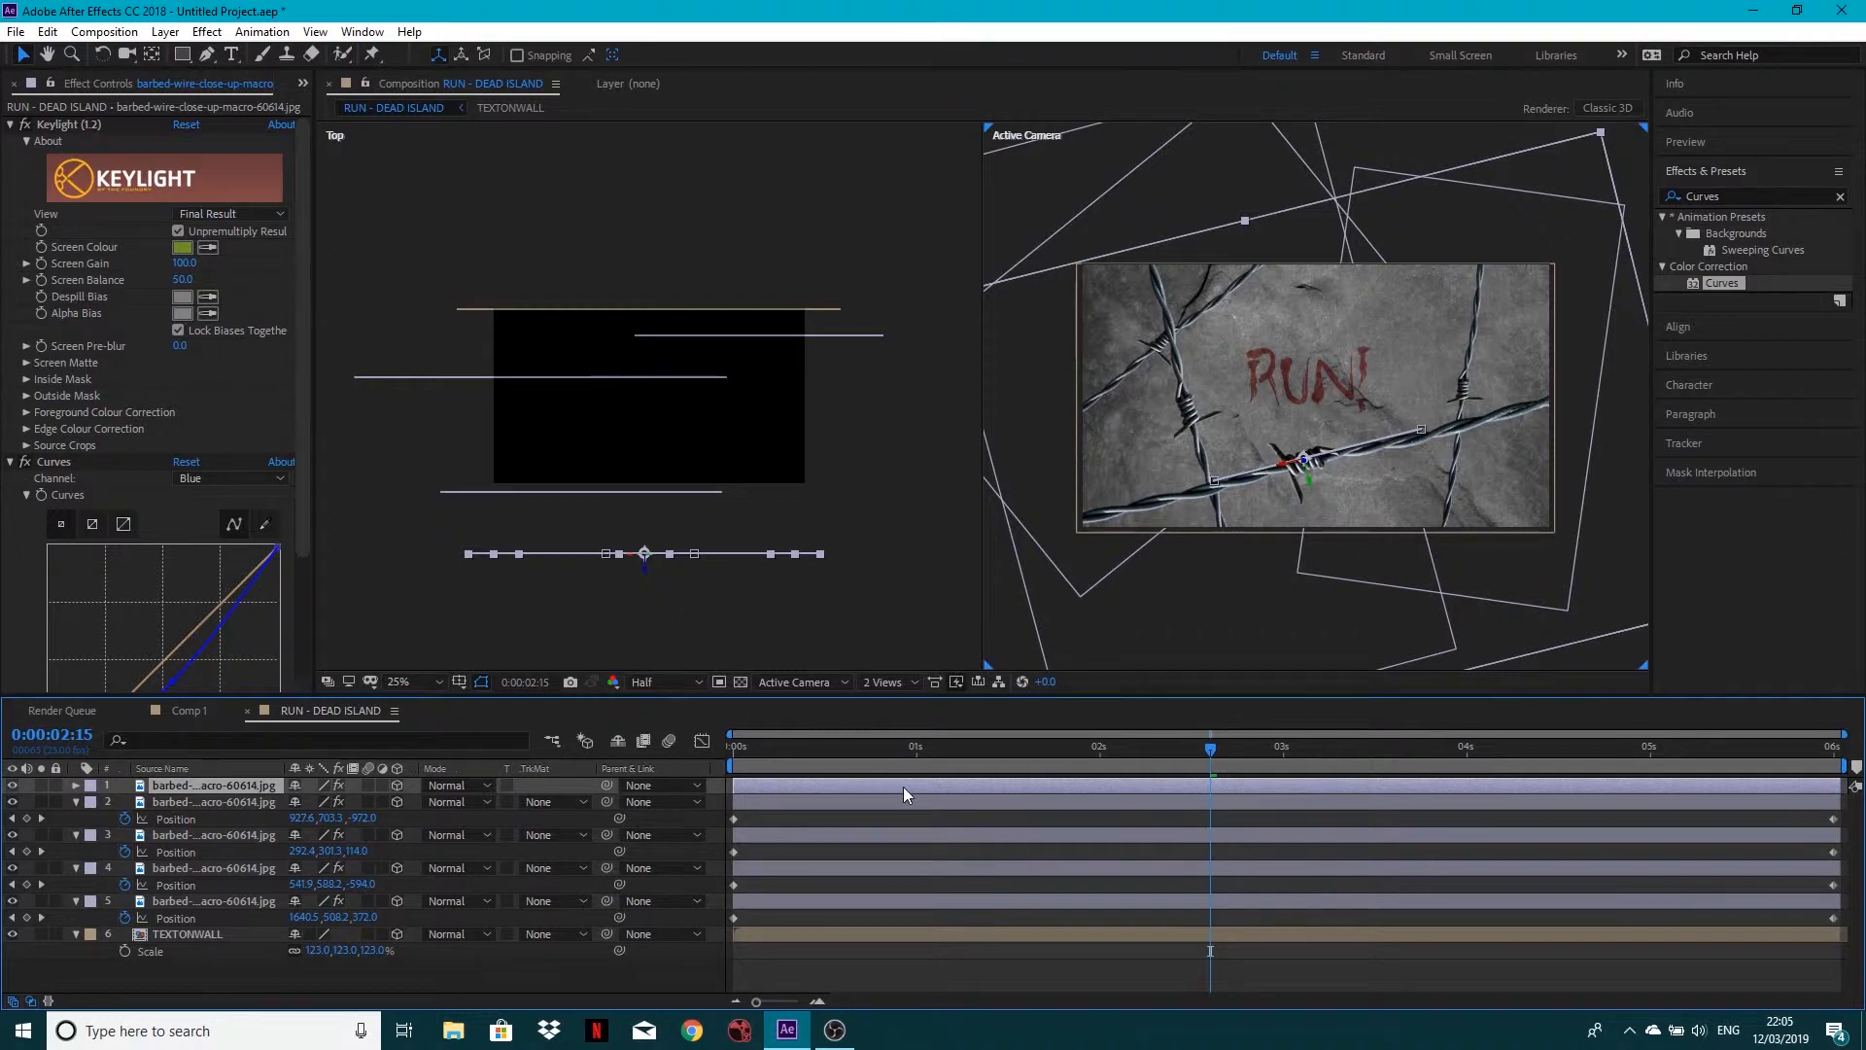
key(p)
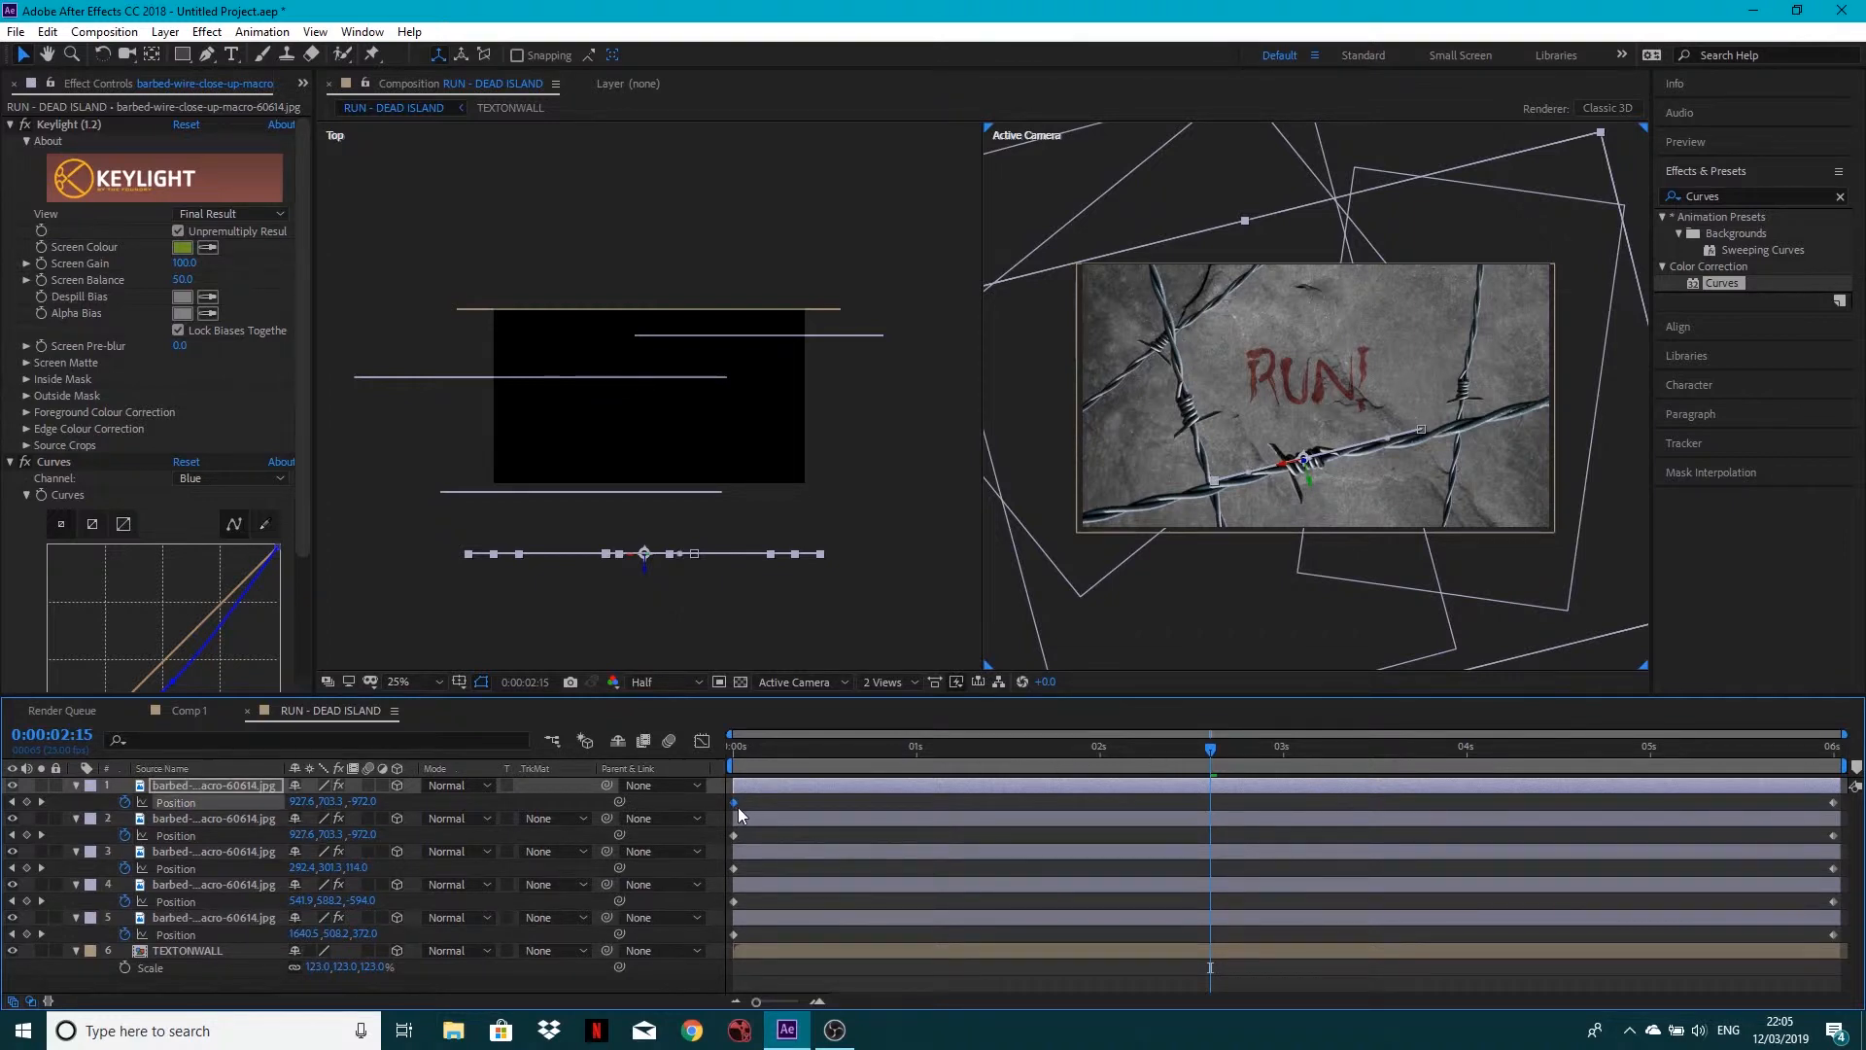
drag(734, 803, 1834, 805)
key(Delete)
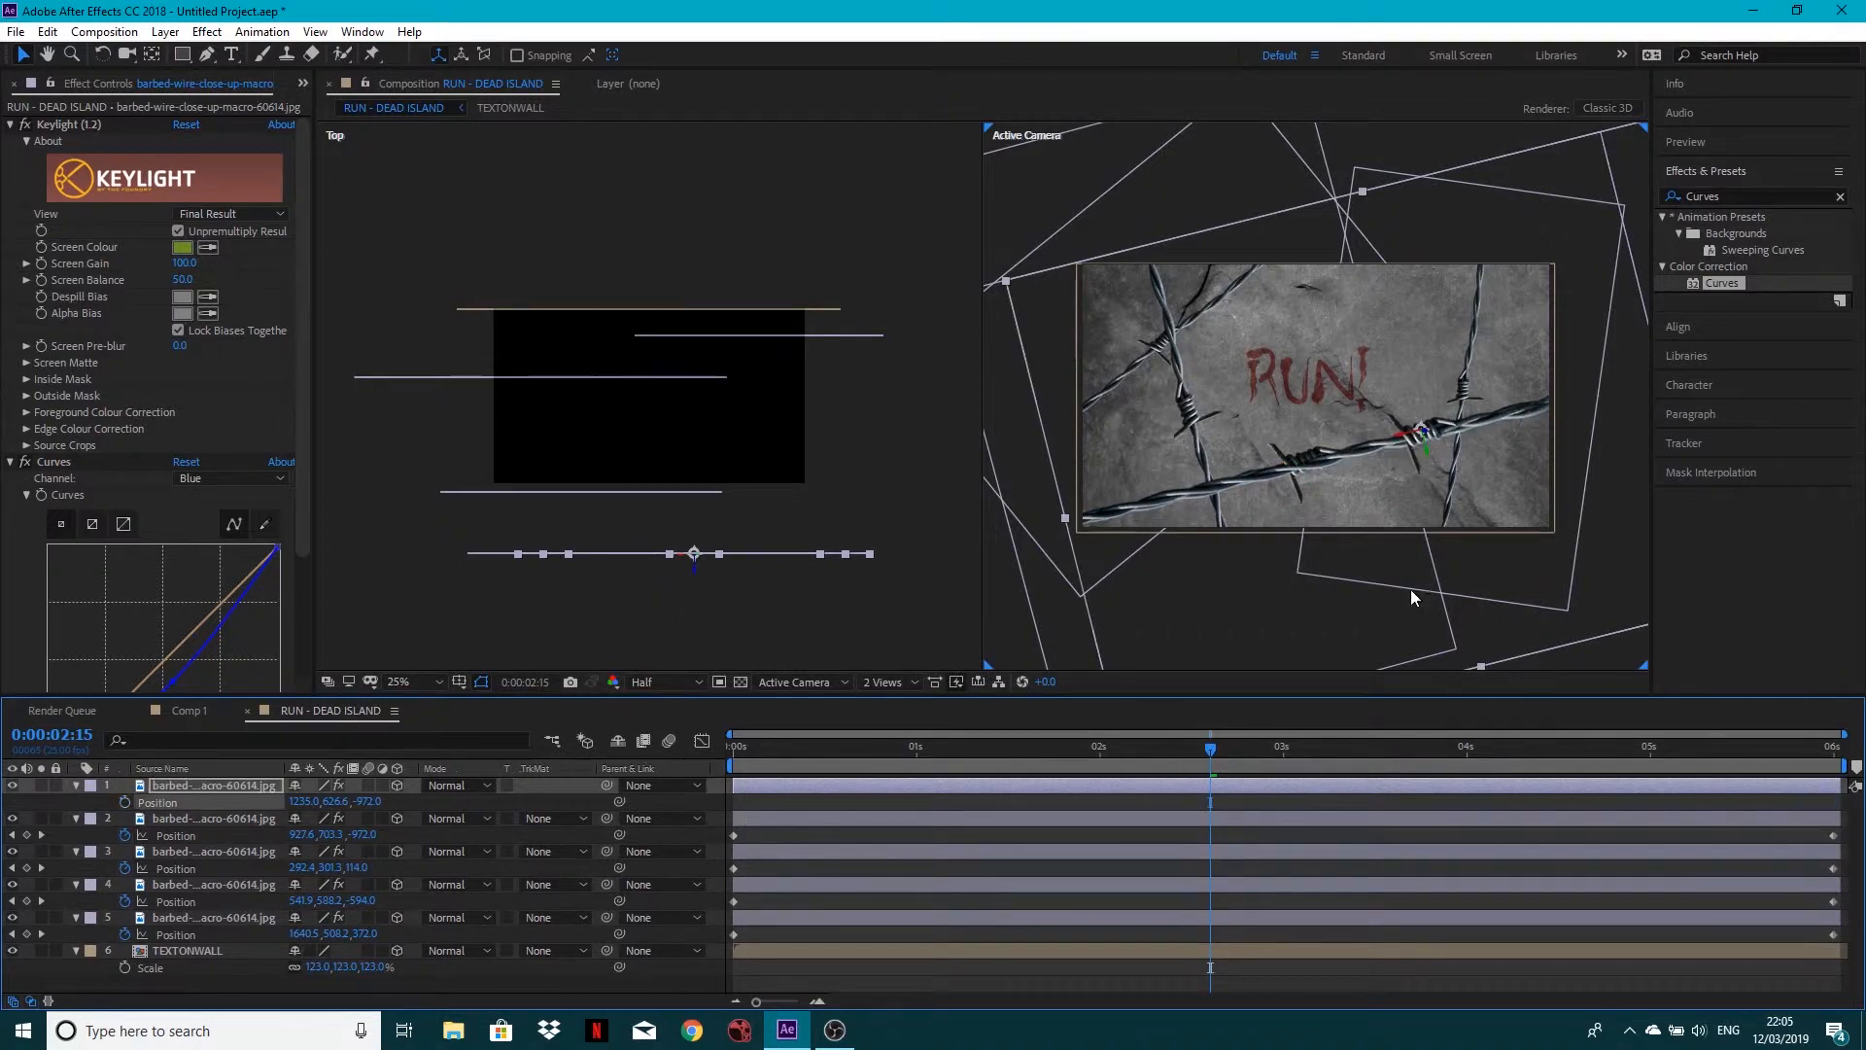
Move the duplicated barbed wire to the wall's upper-right area, set its Z Rotation to 210°, and push it back to about Z -264
click(249, 786)
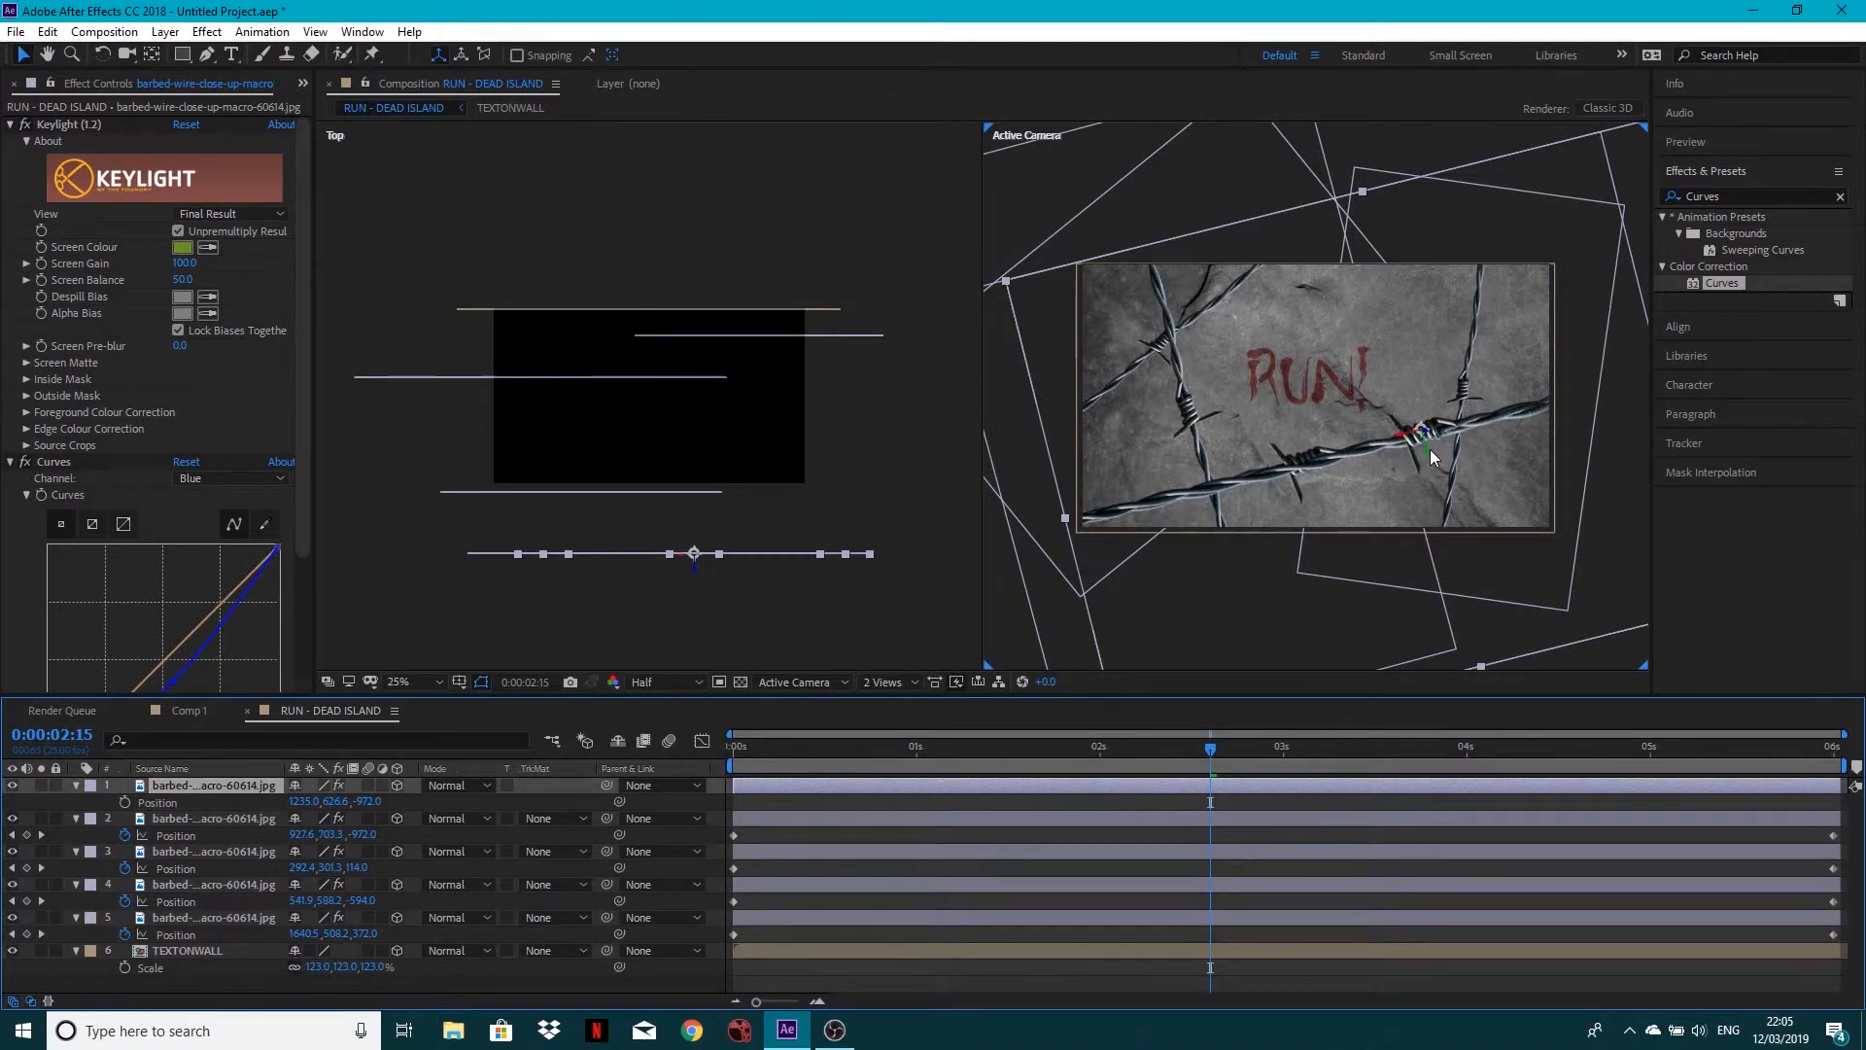
drag(1431, 449, 1381, 306)
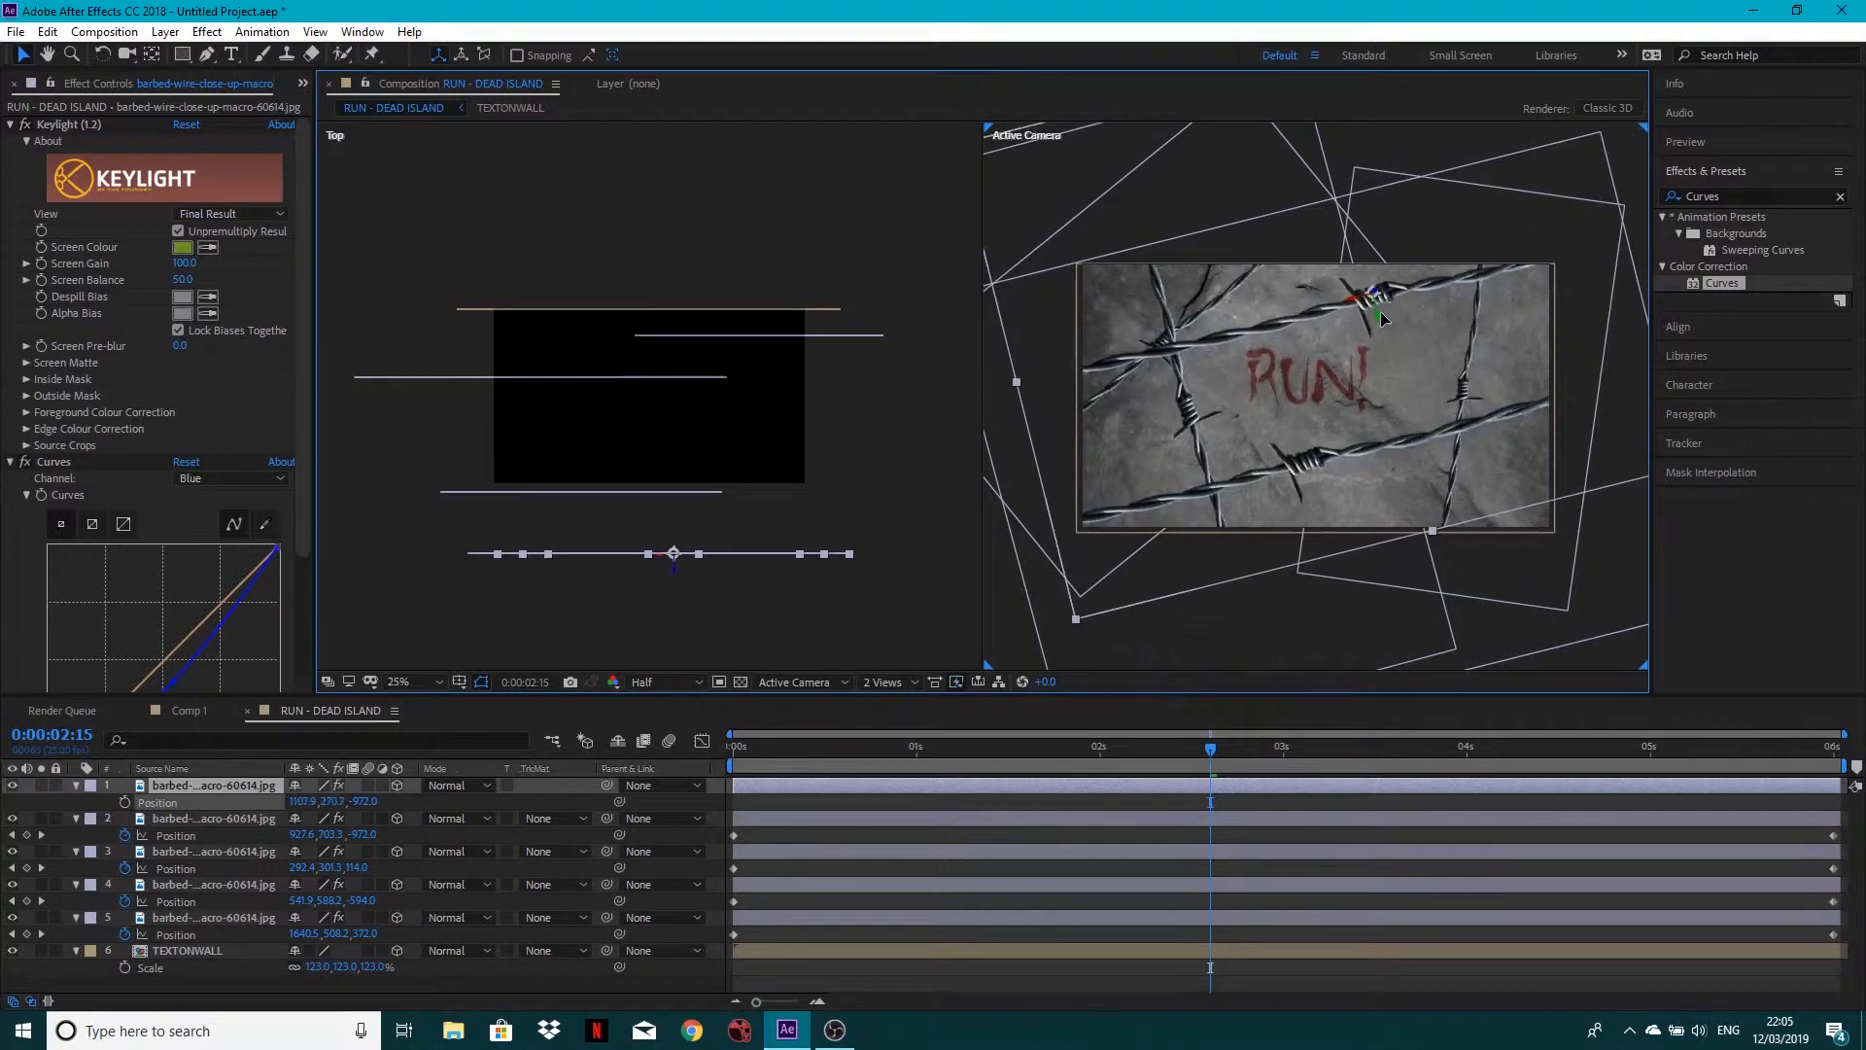
key(r)
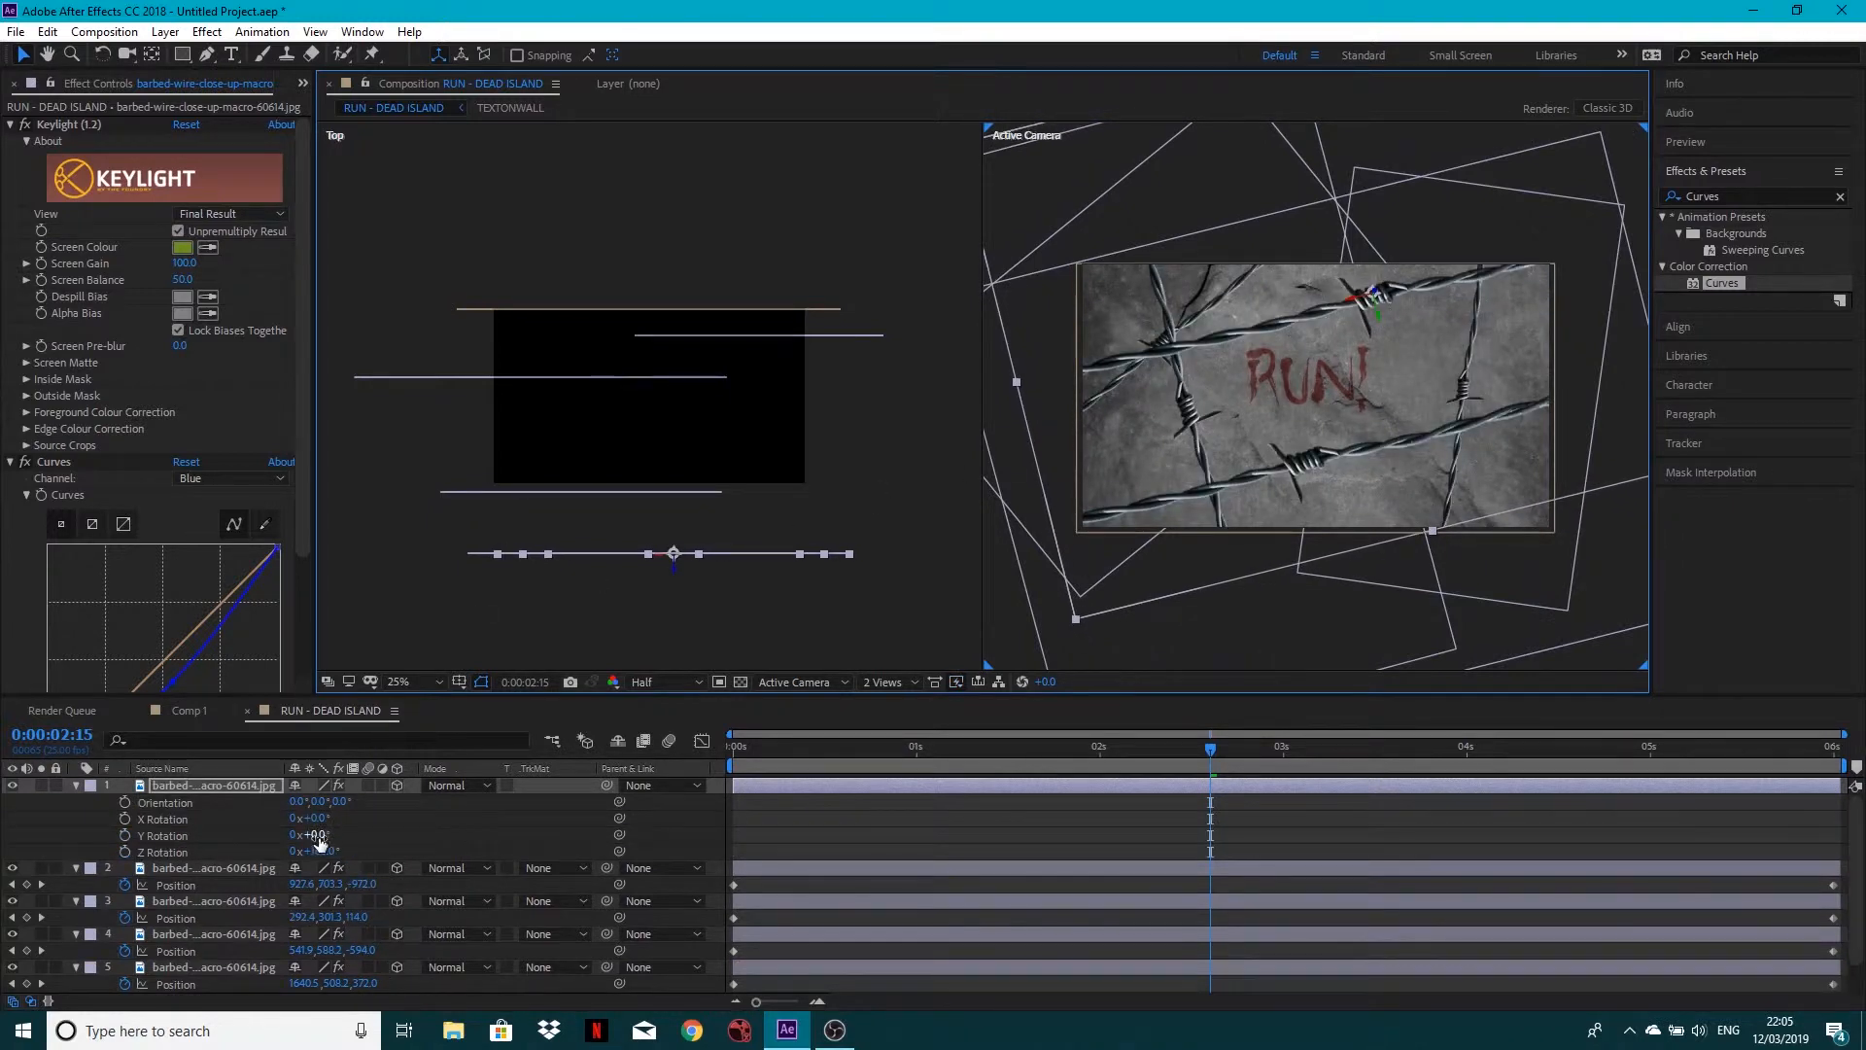
drag(316, 851, 358, 853)
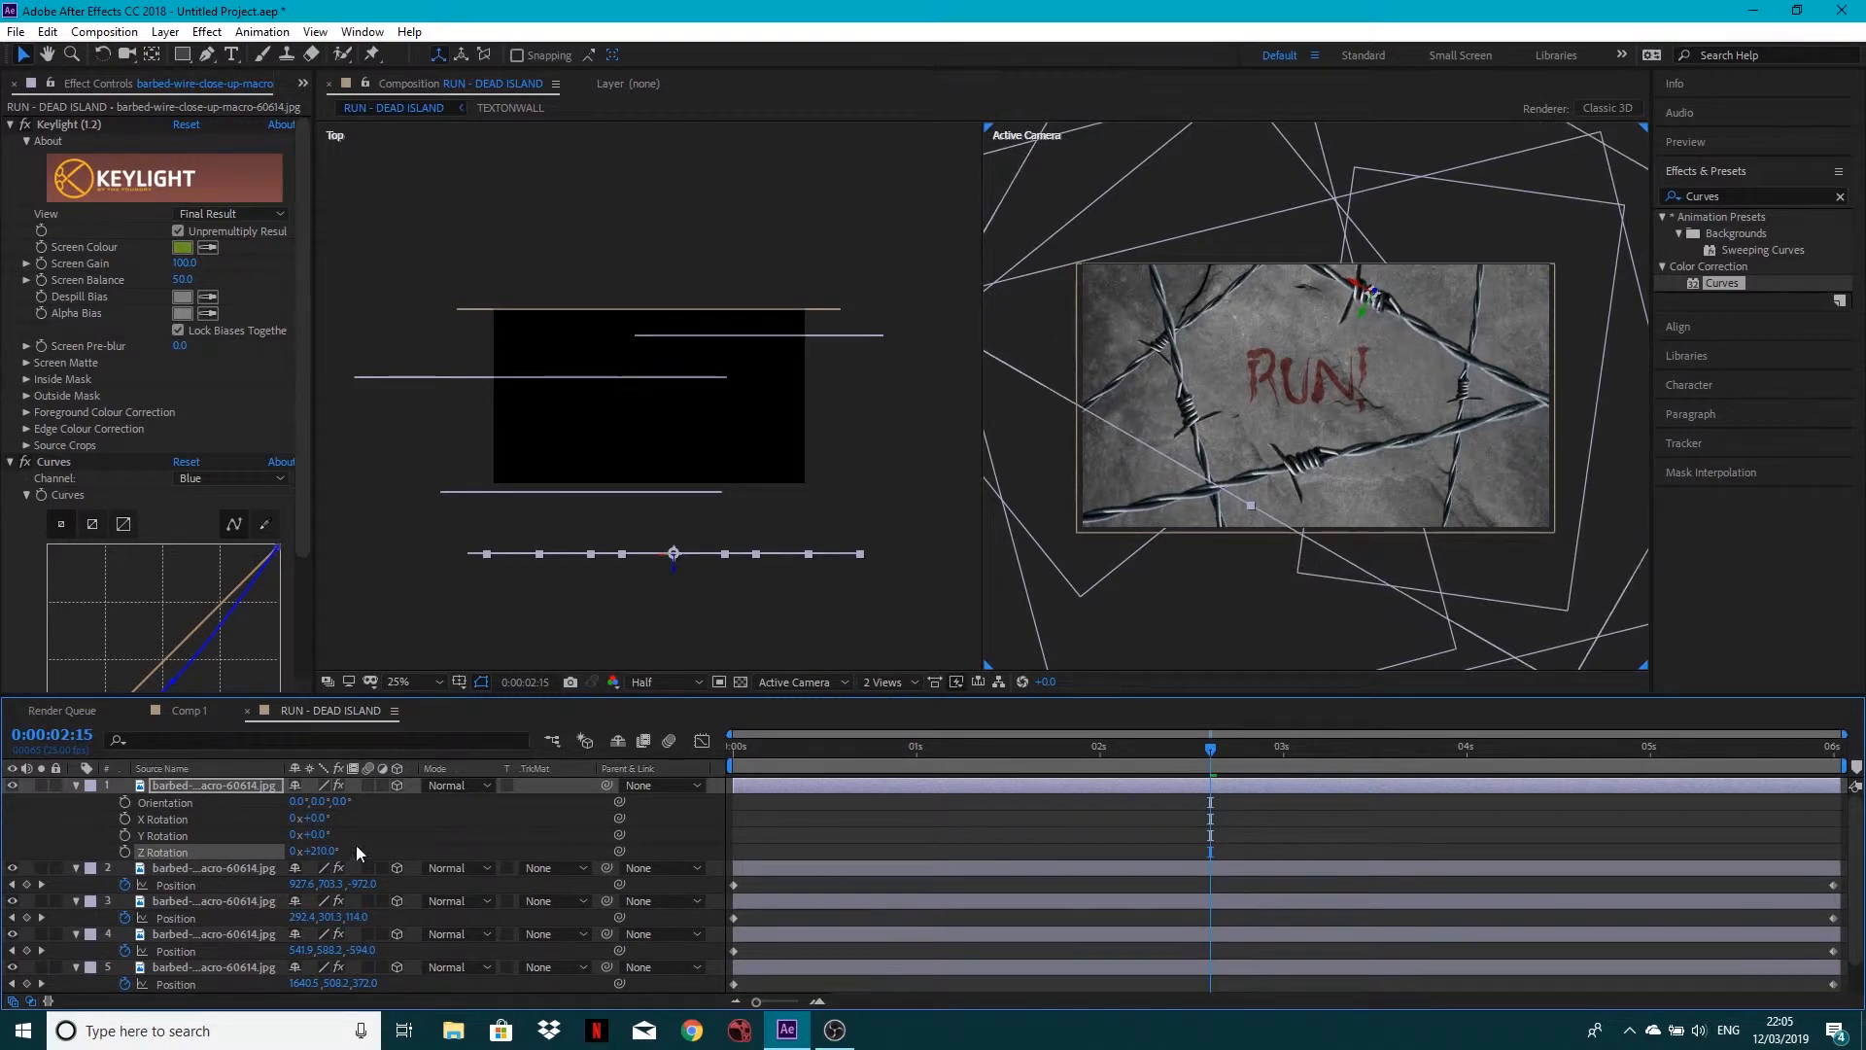
drag(676, 562, 678, 458)
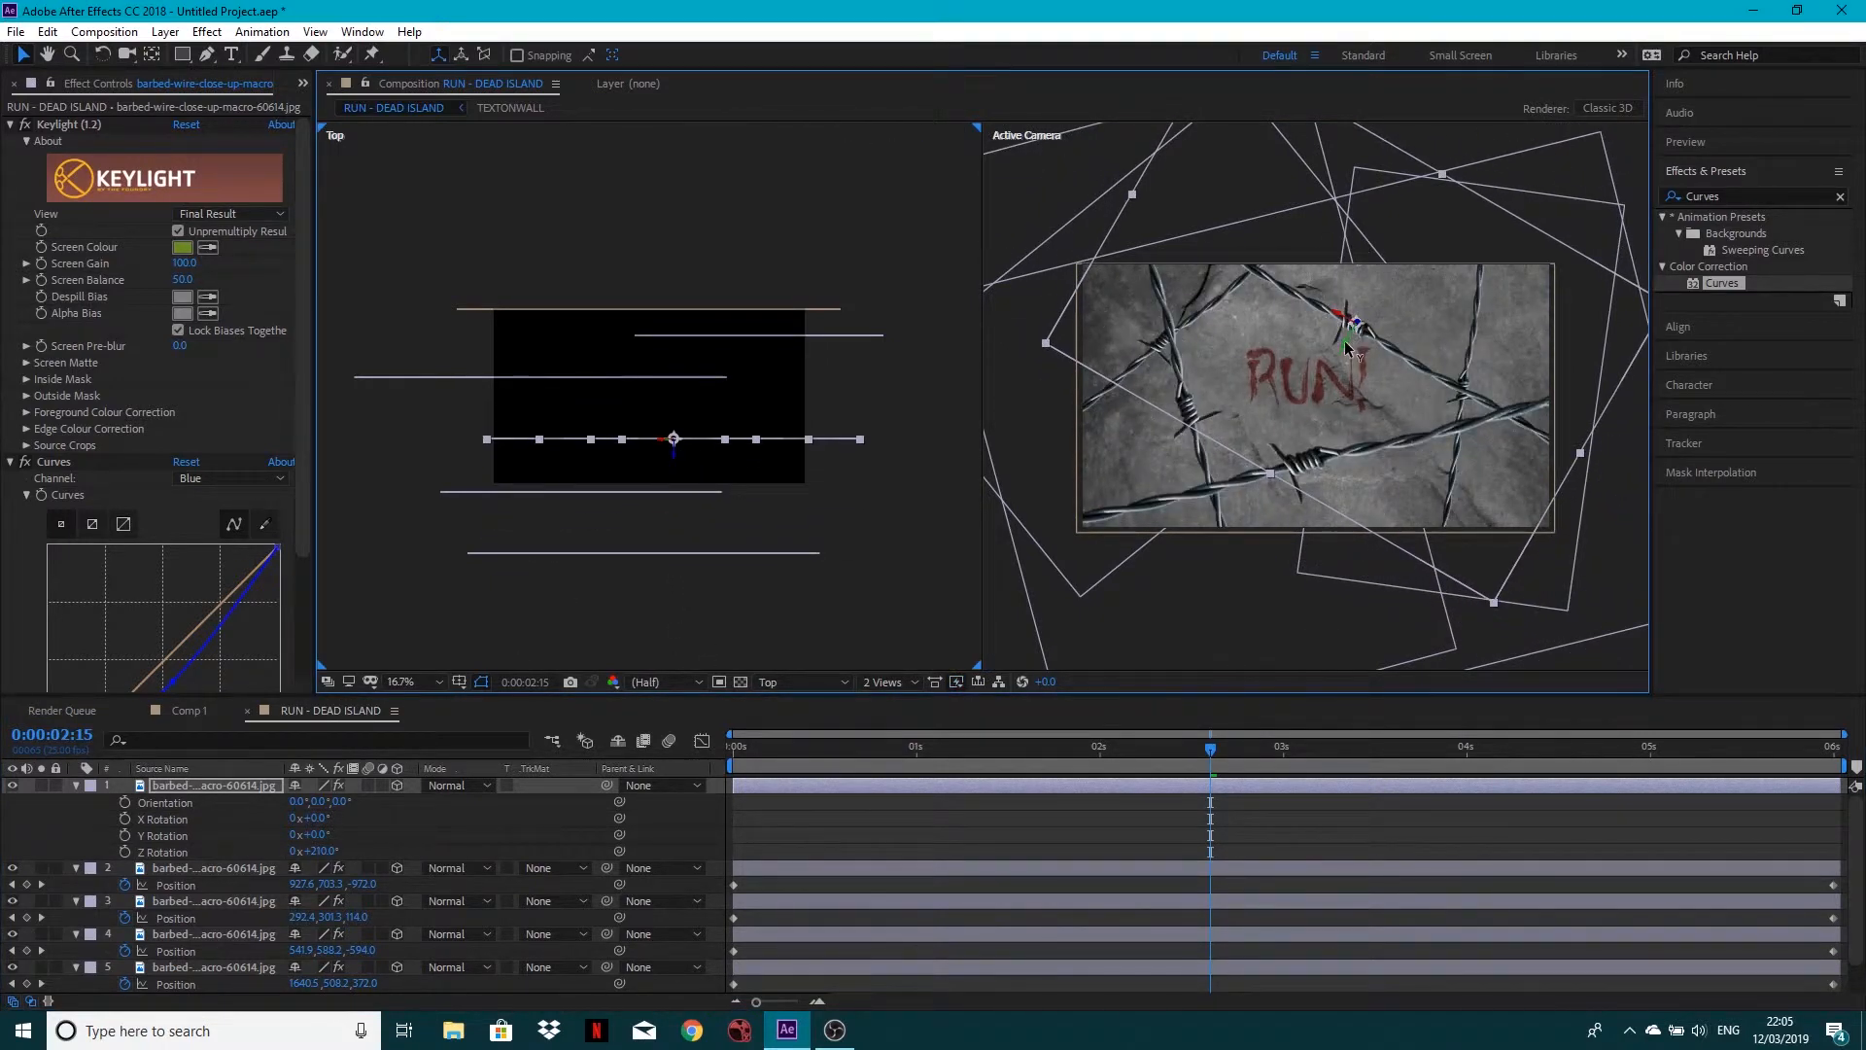
drag(1345, 340, 1355, 323)
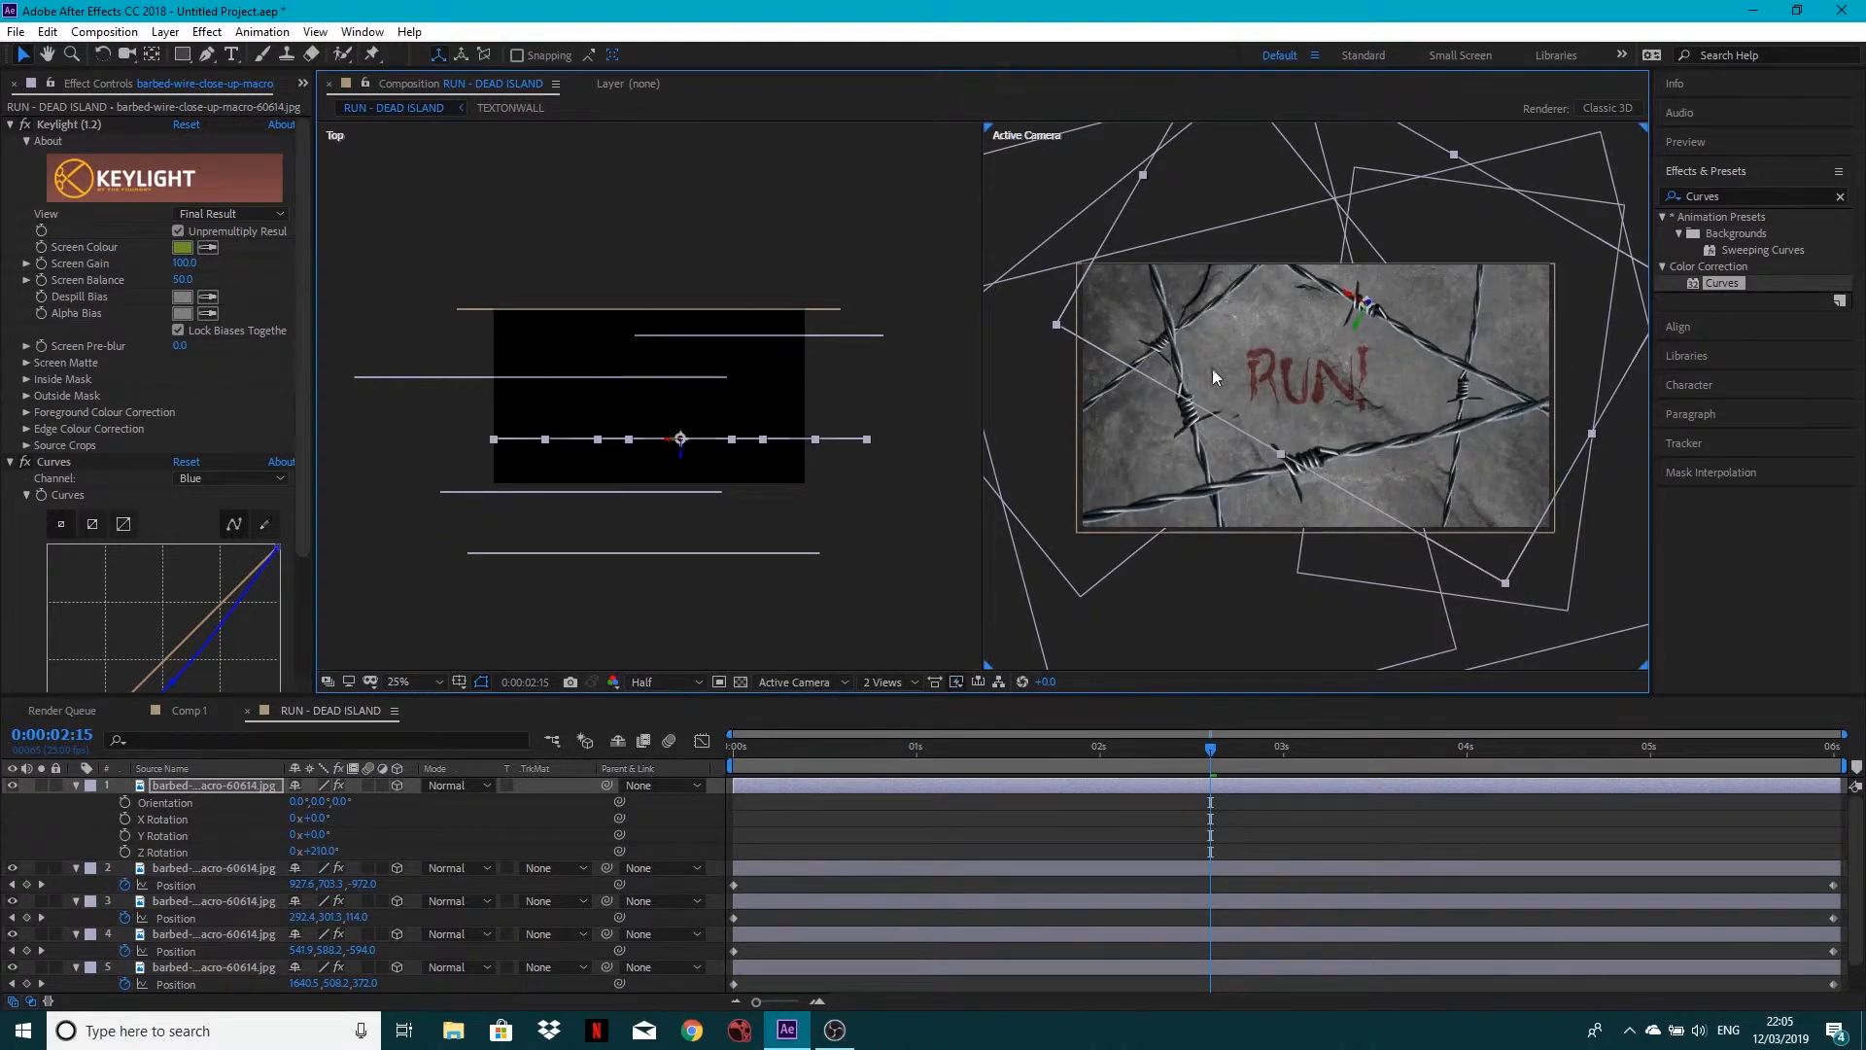
Keyframe the upper-right barbed wire's Position from about 1547, 429, -264 at 0 seconds to about 1073, 156, -264 at 6 seconds, and preview
drag(763, 751, 698, 752)
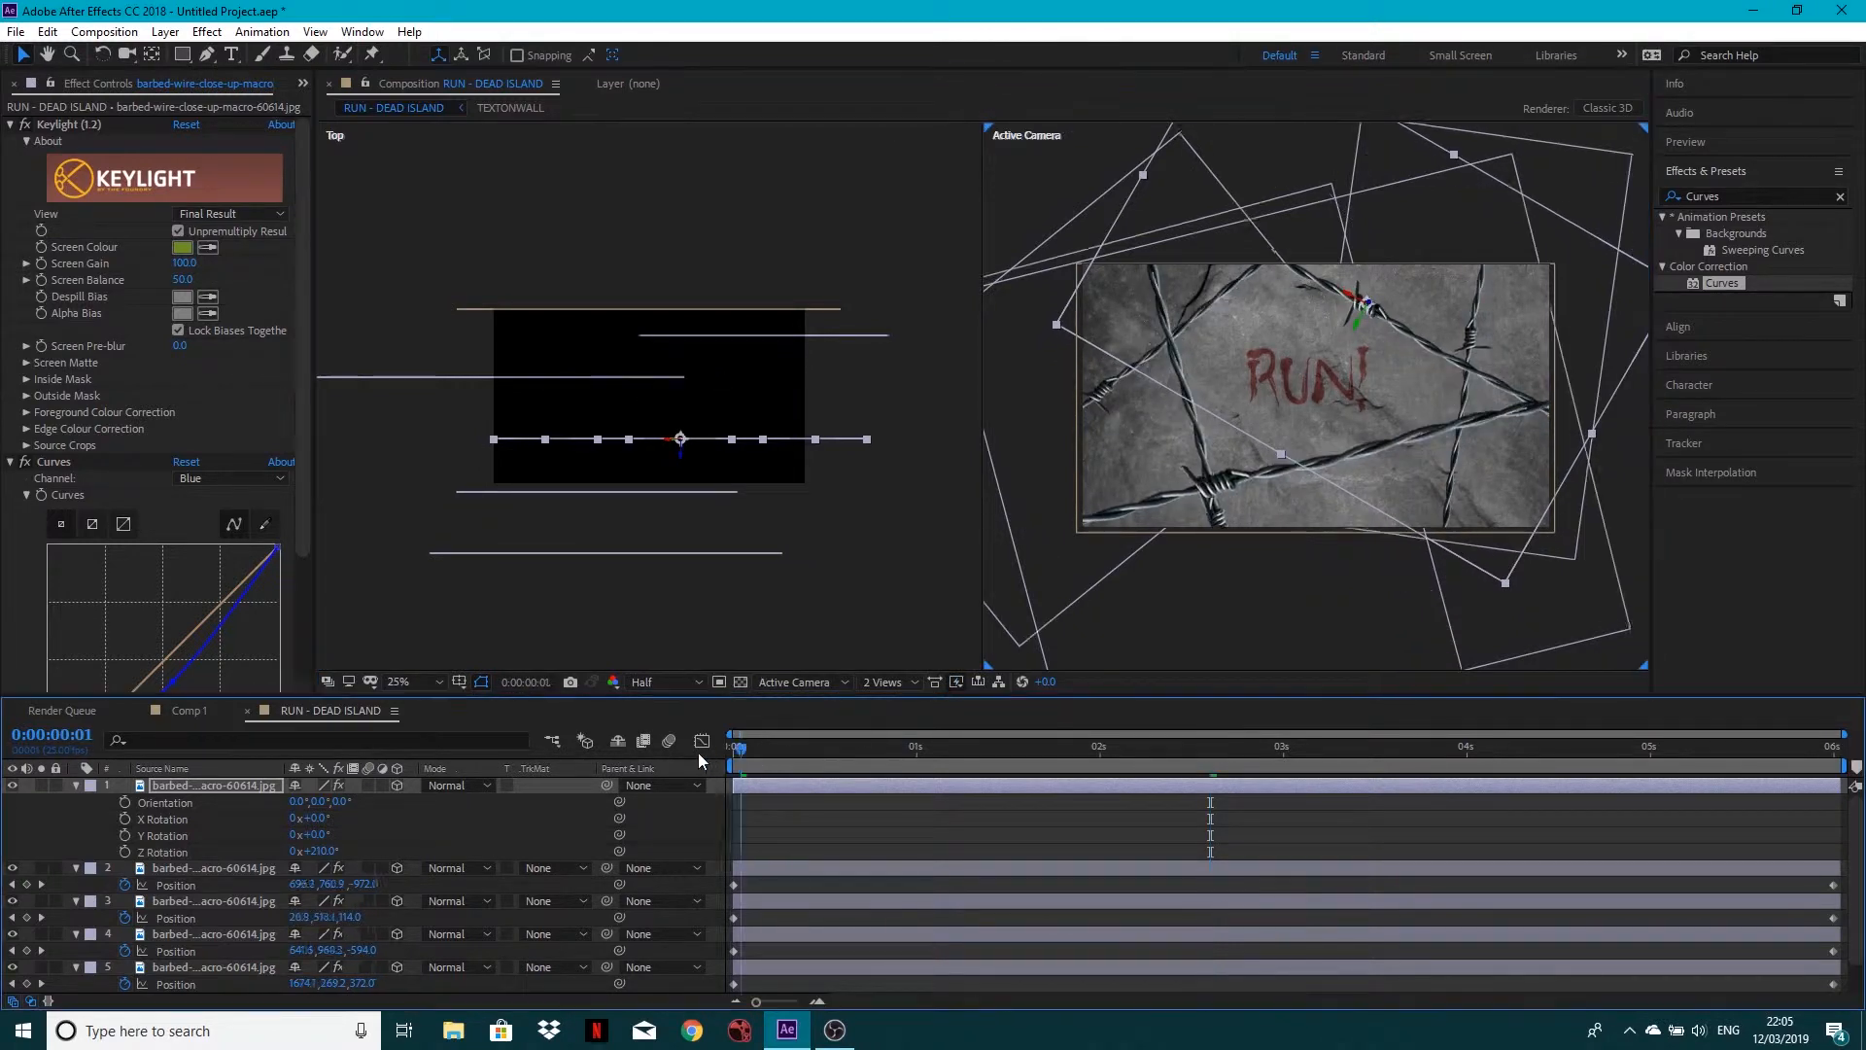
drag(1347, 294, 1464, 363)
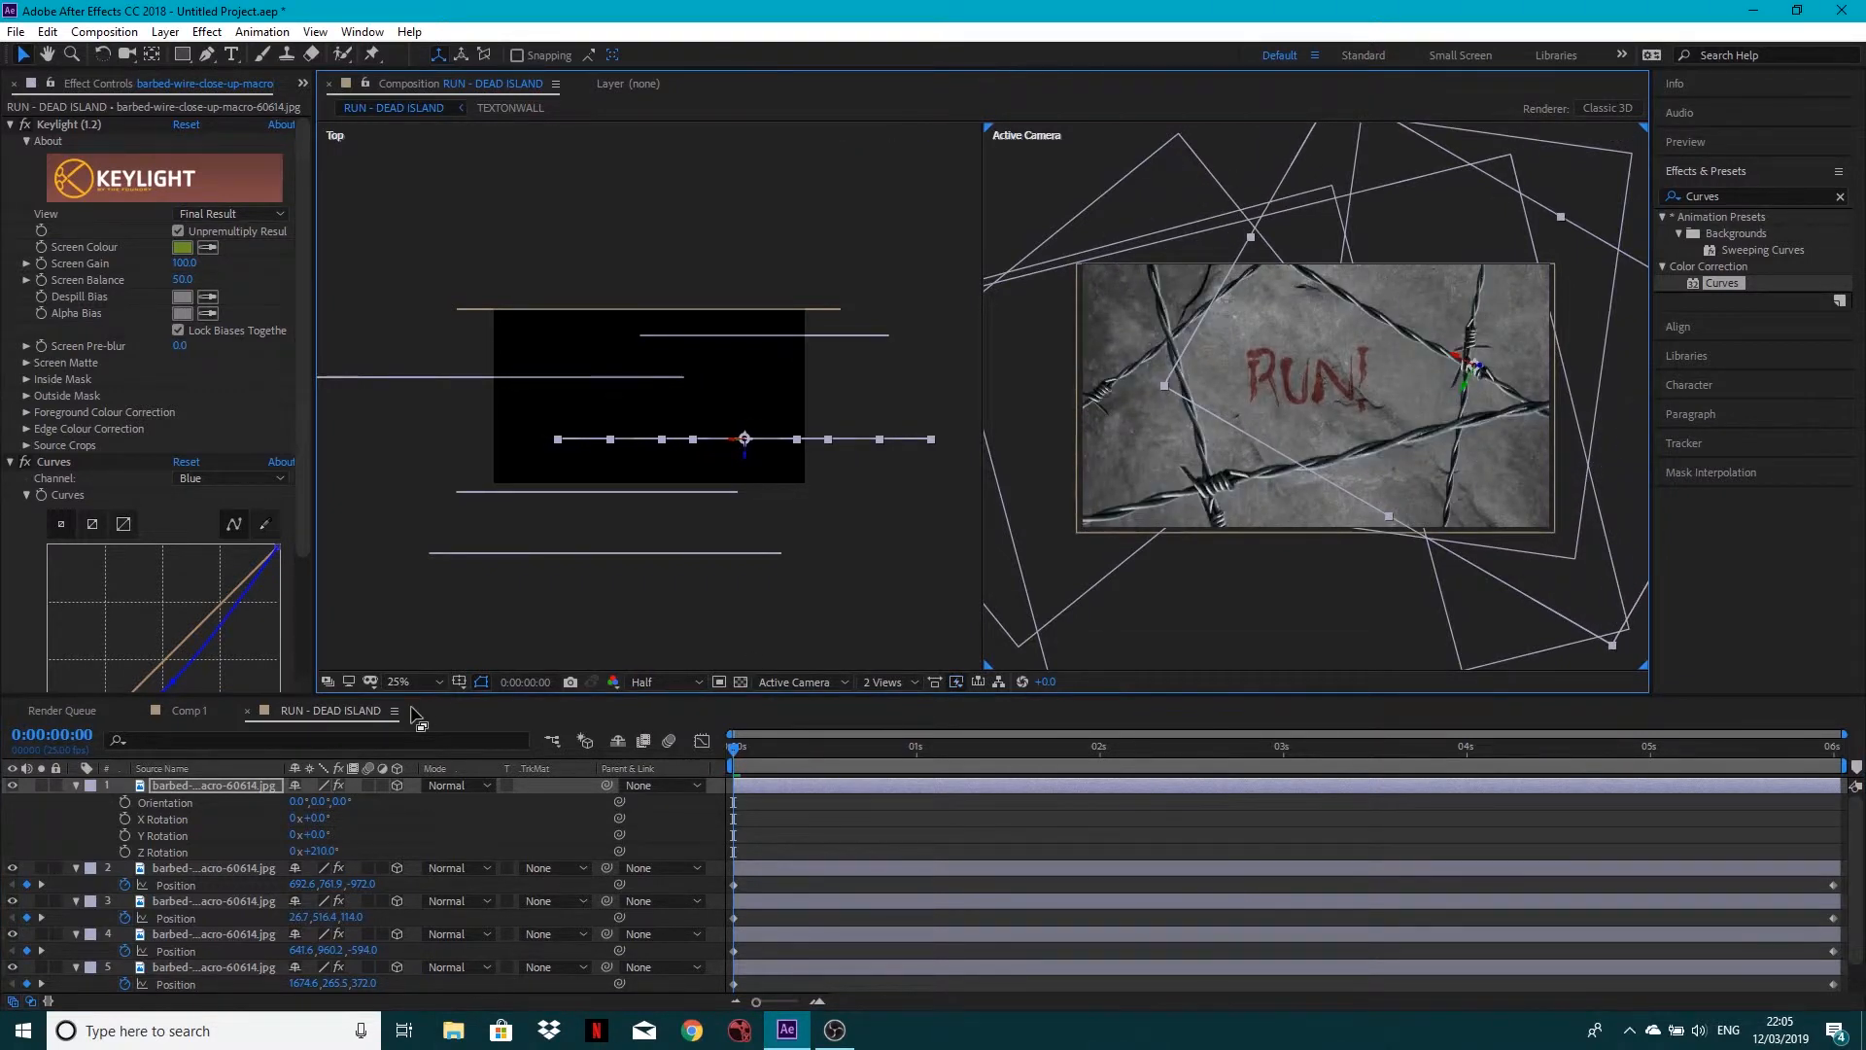
key(p)
click(122, 801)
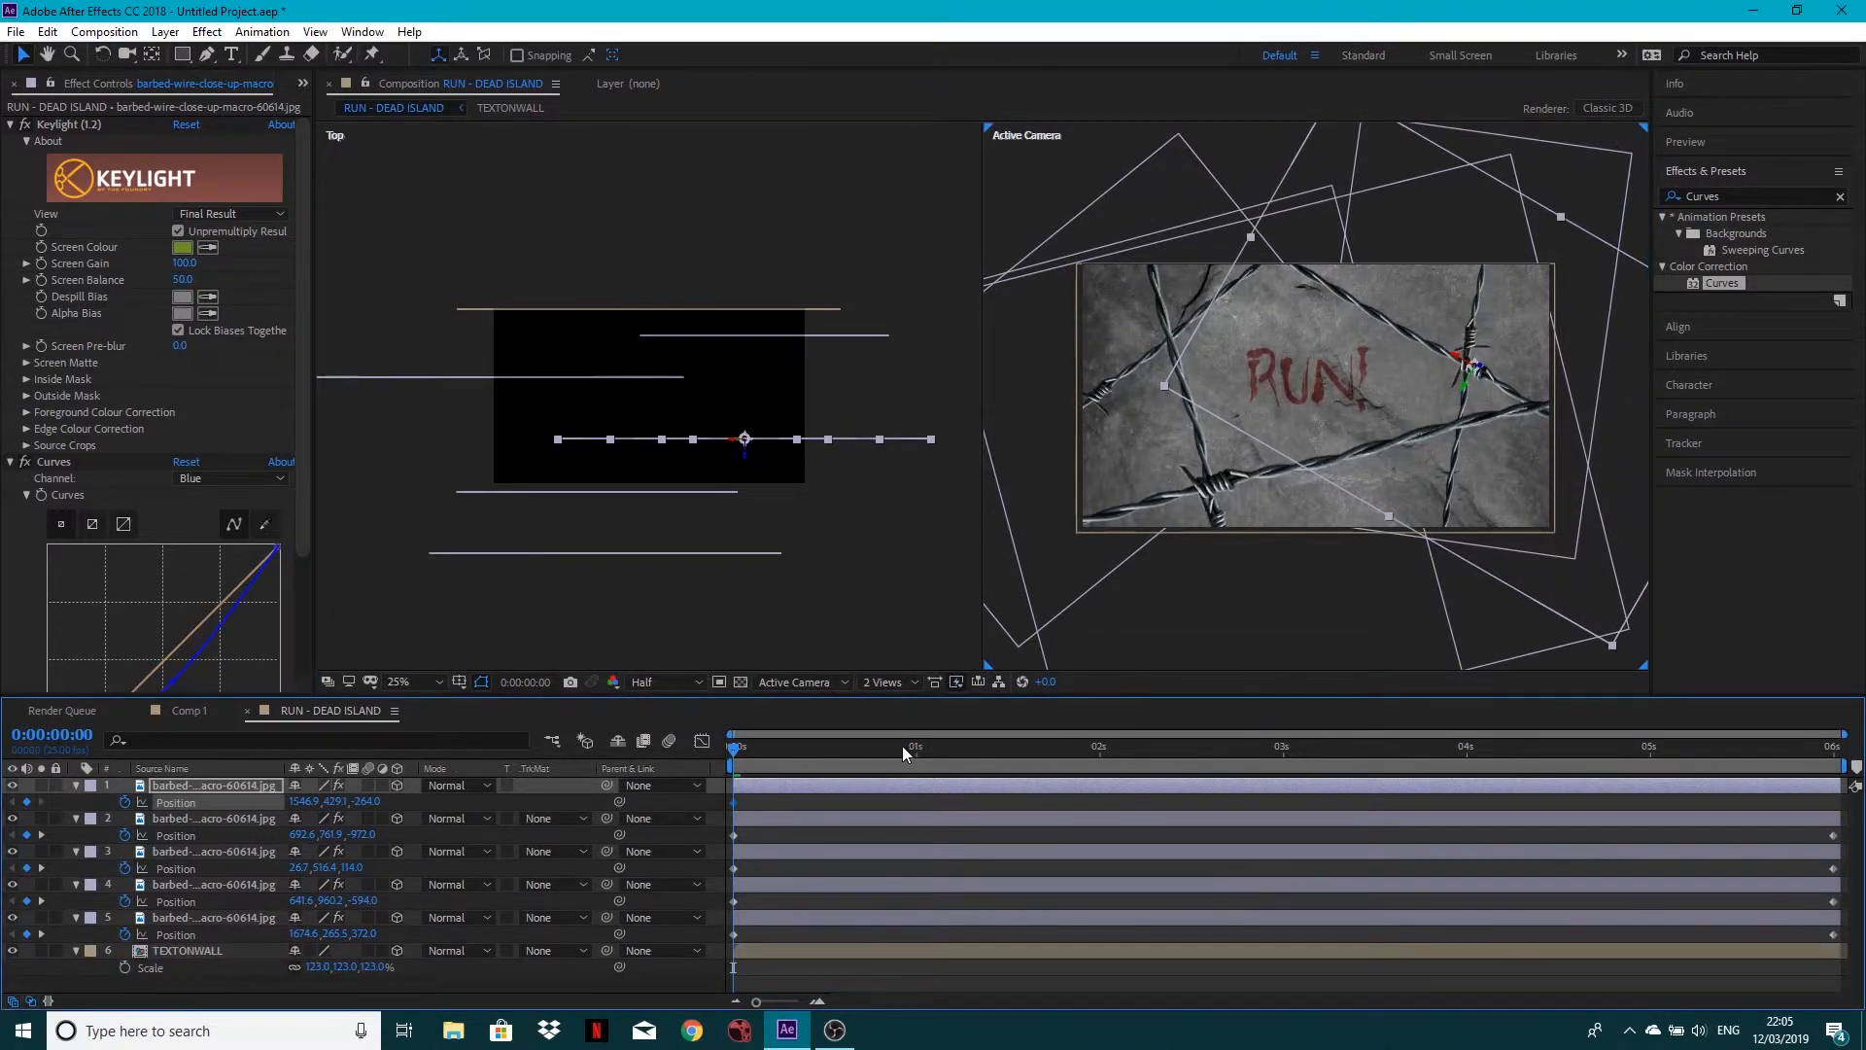
drag(902, 745, 1833, 748)
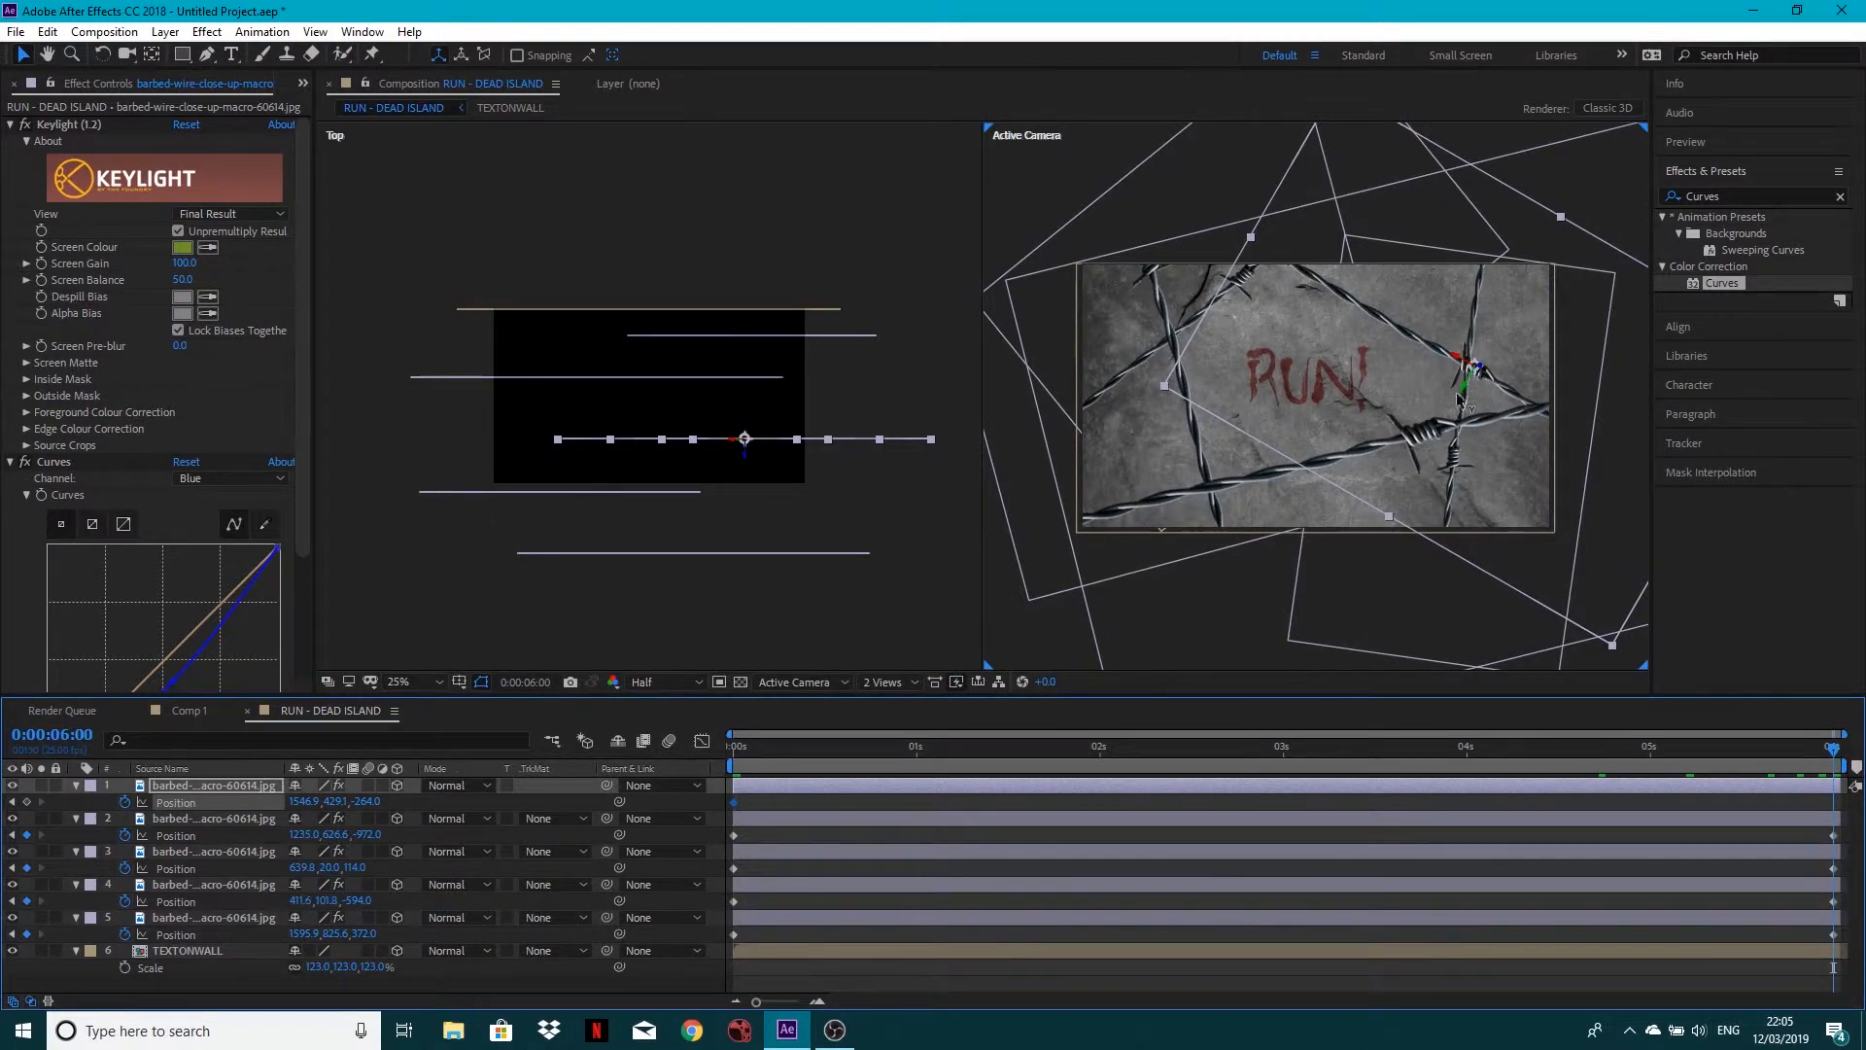
drag(1464, 375, 1339, 301)
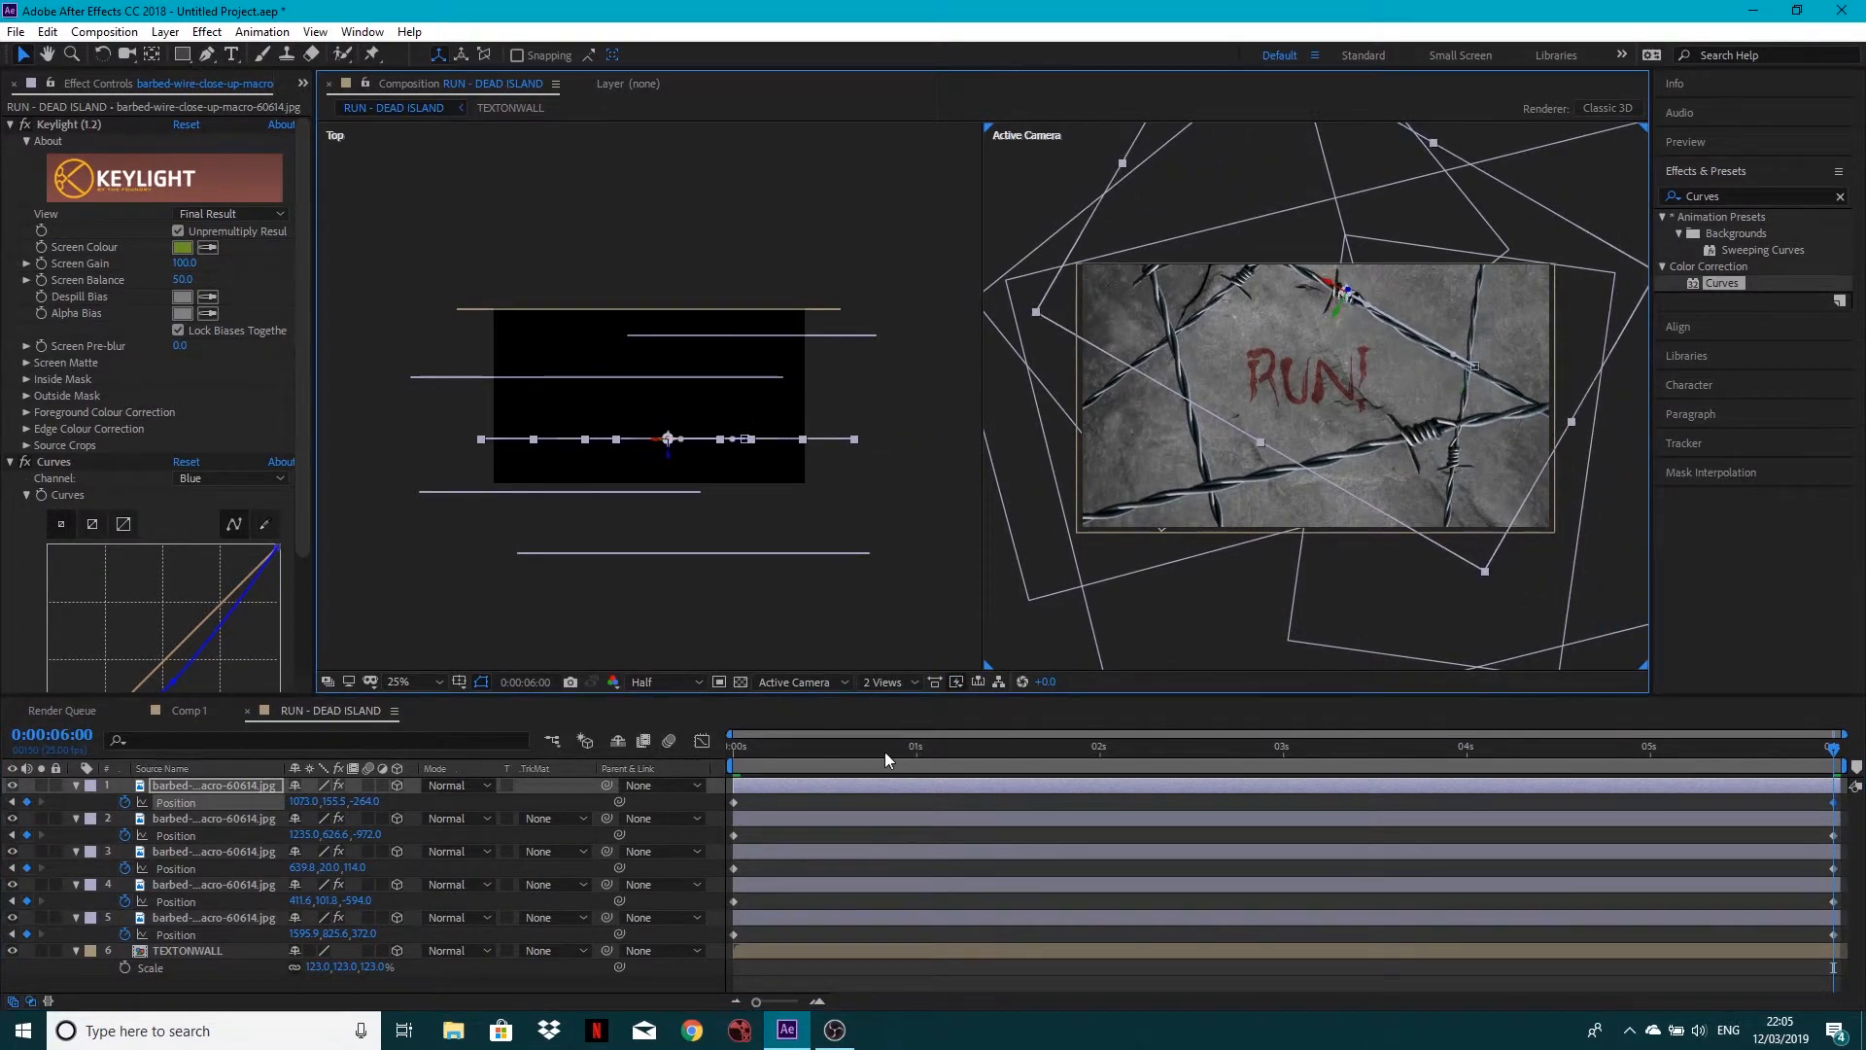
key(Home)
key(space)
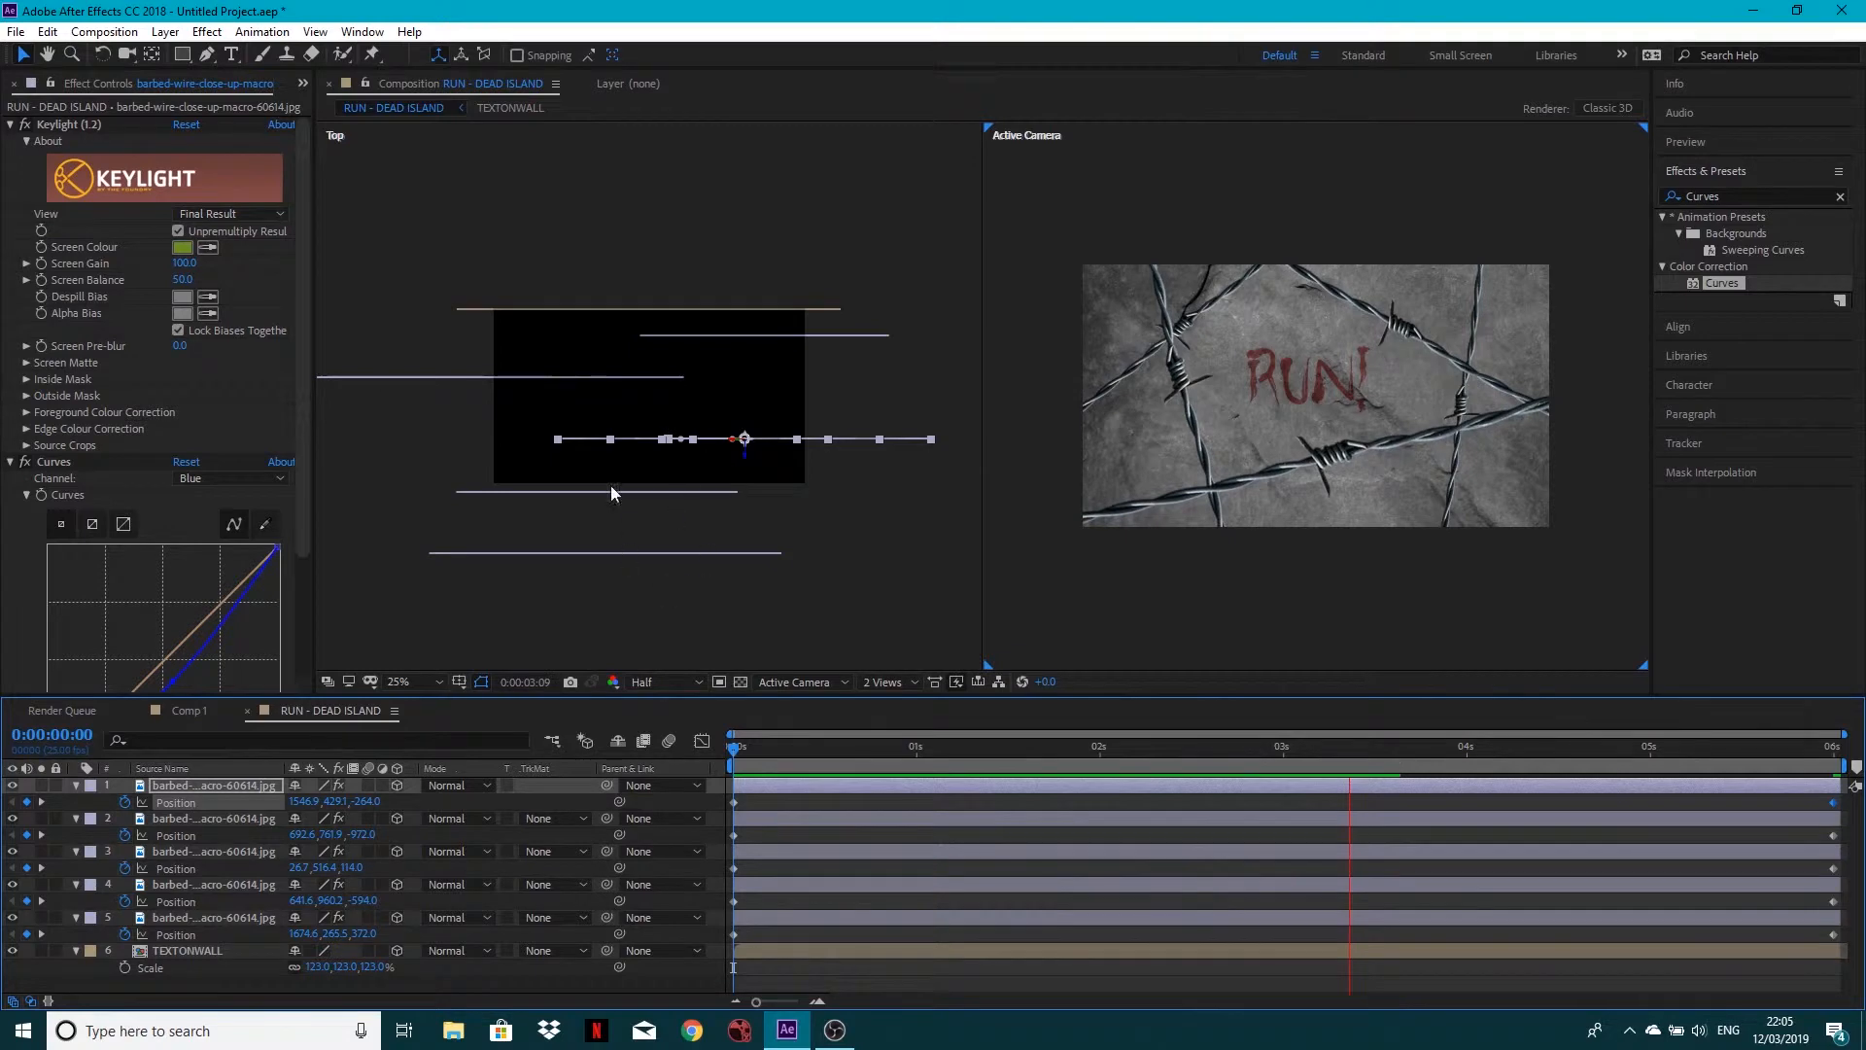
key(space)
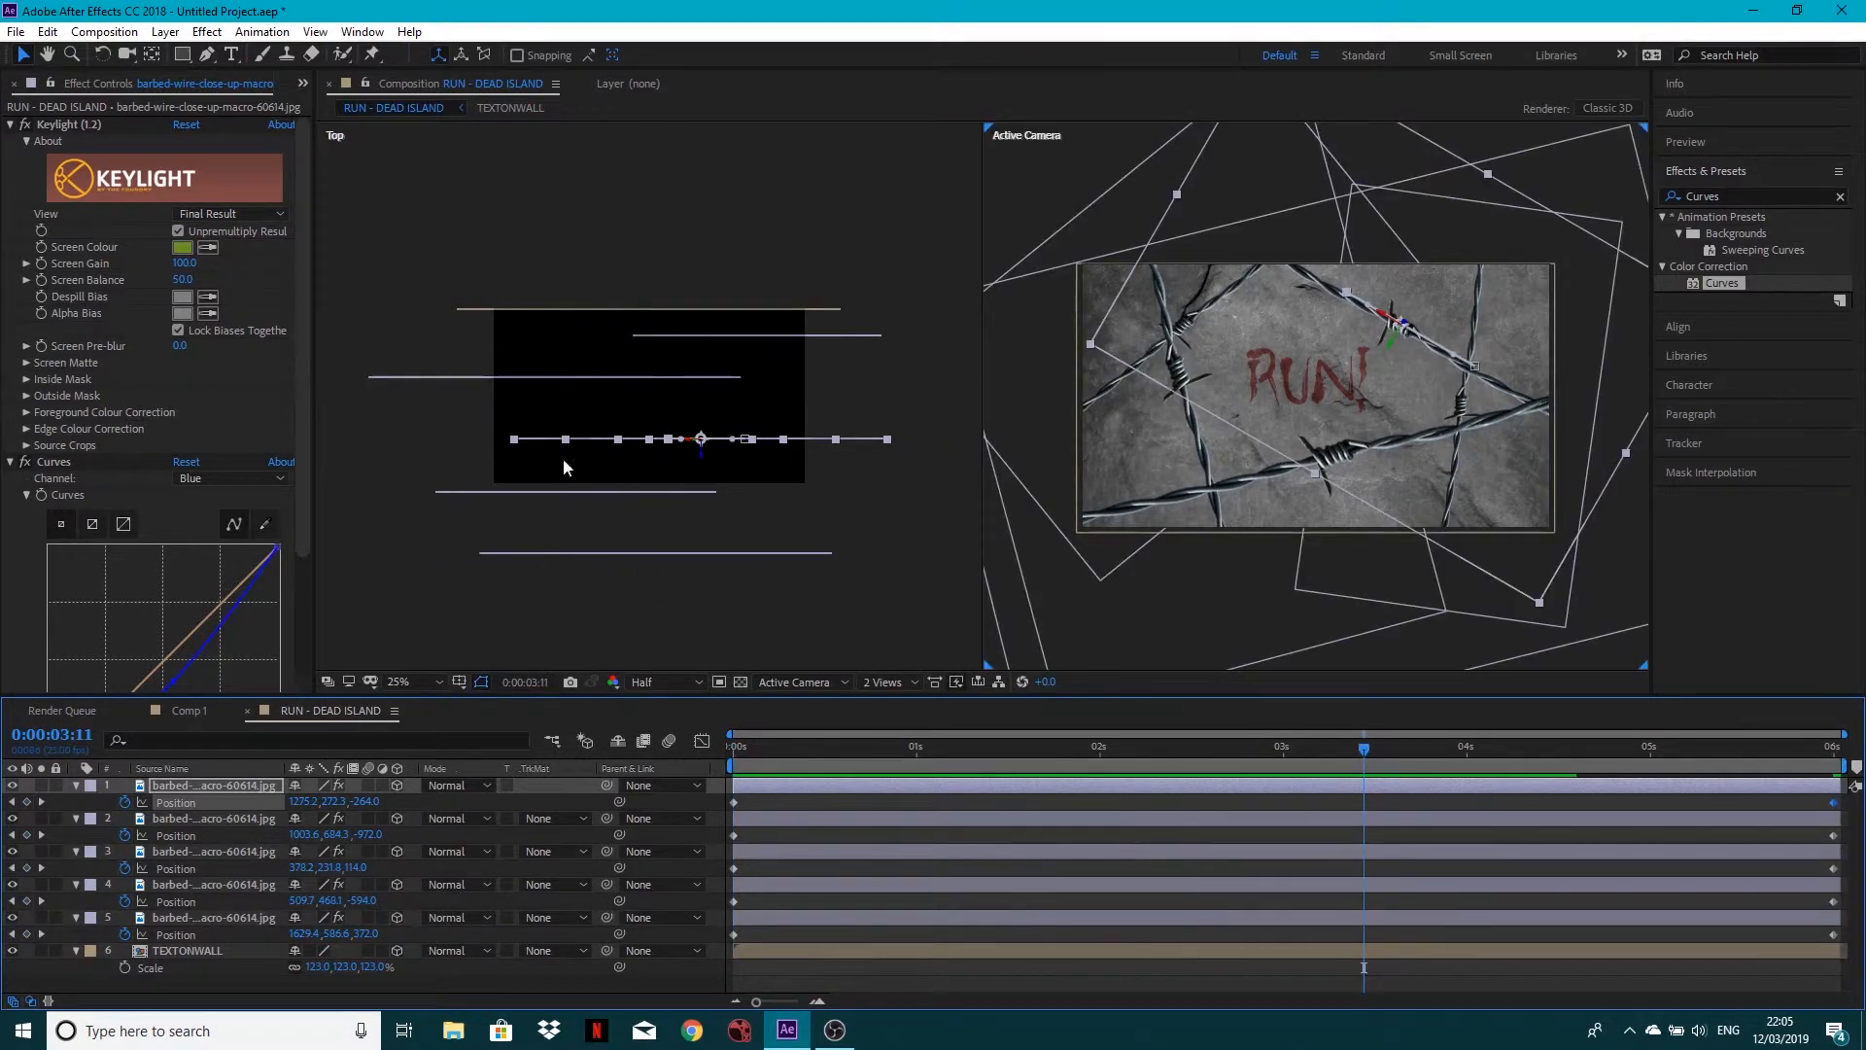
Add a white point light to the scene with an intensity of 50%
click(167, 32)
mouse_move(191, 56)
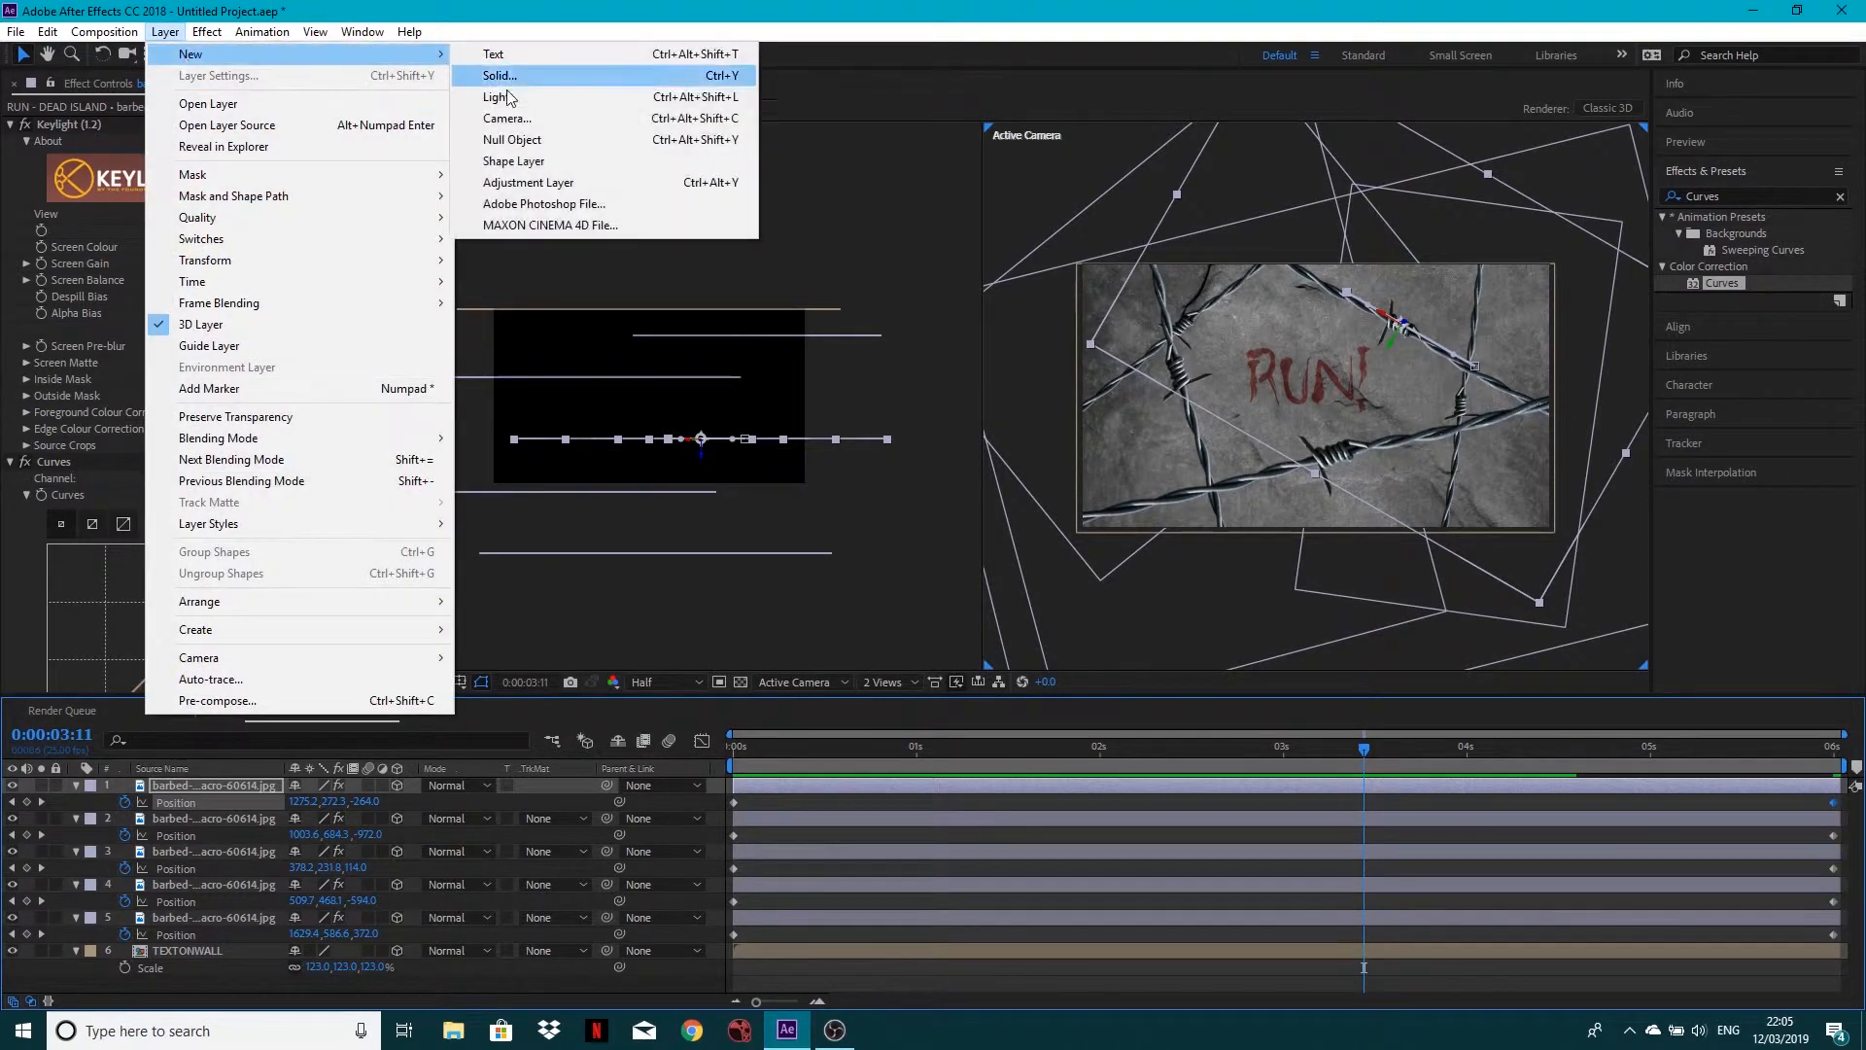
click(526, 107)
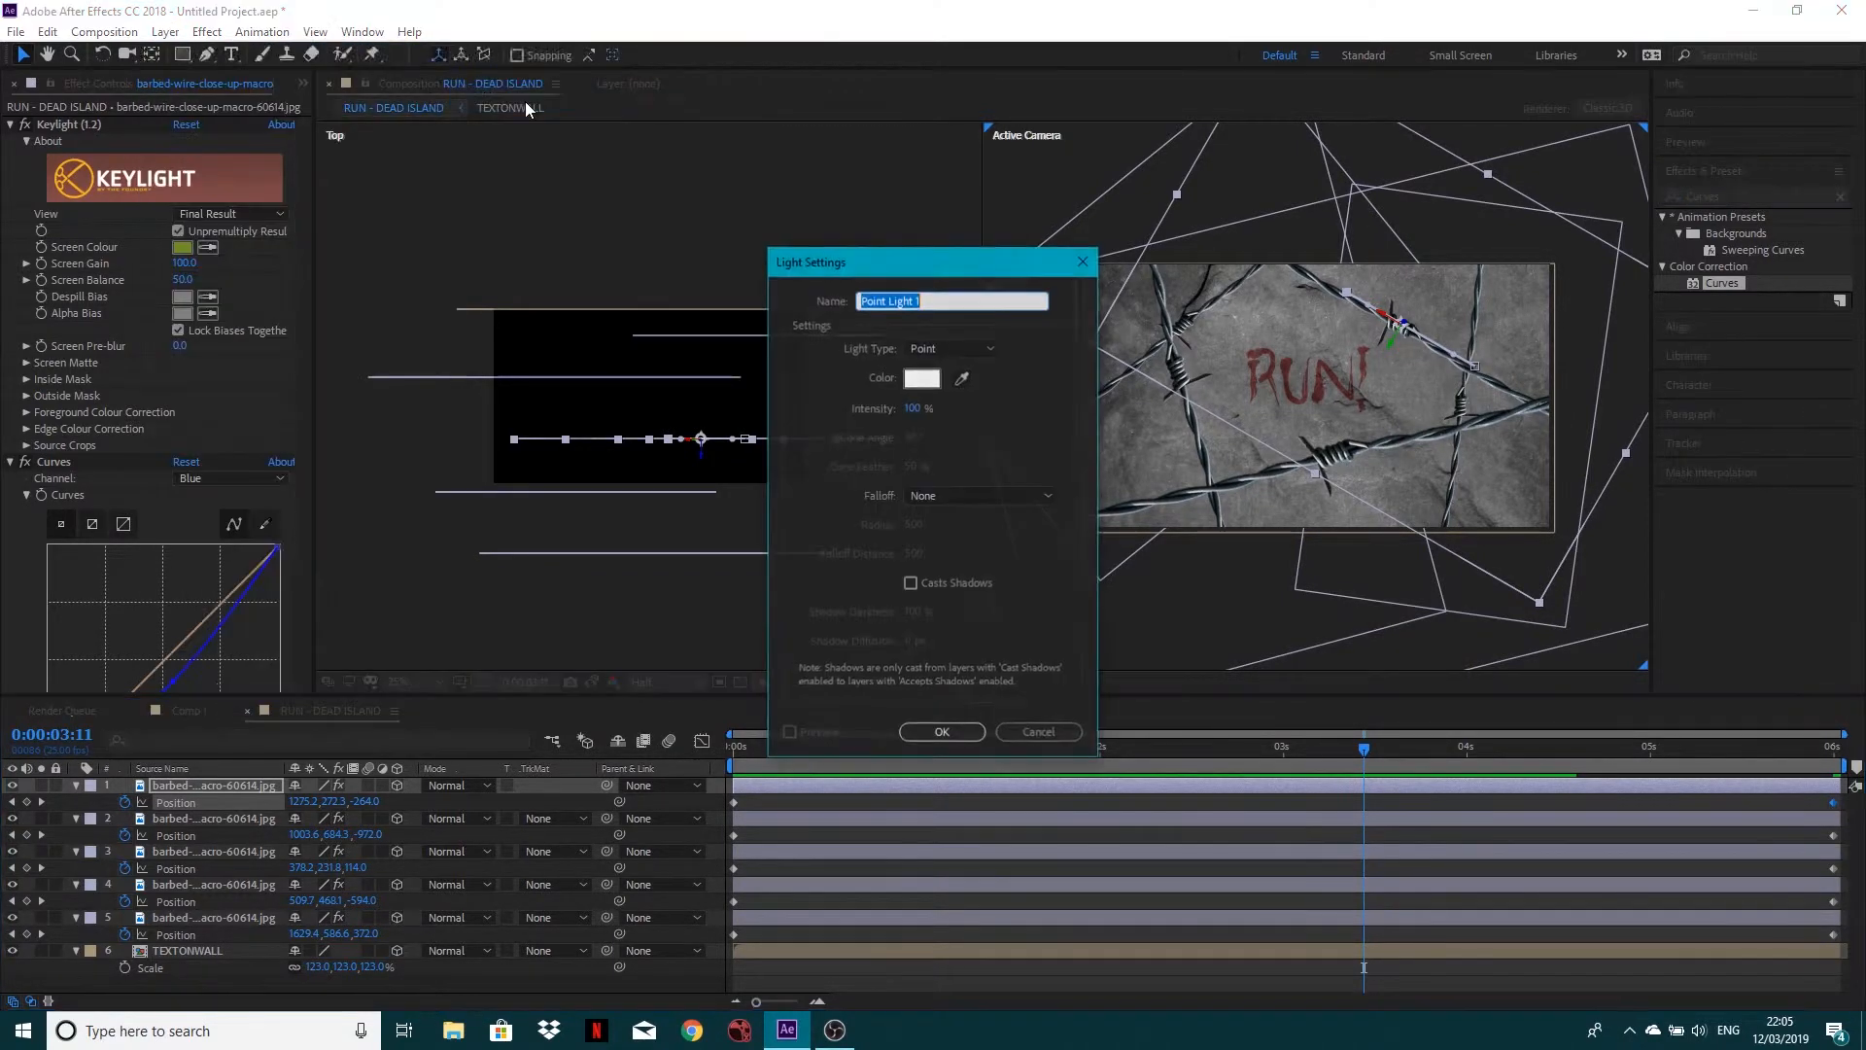
click(934, 347)
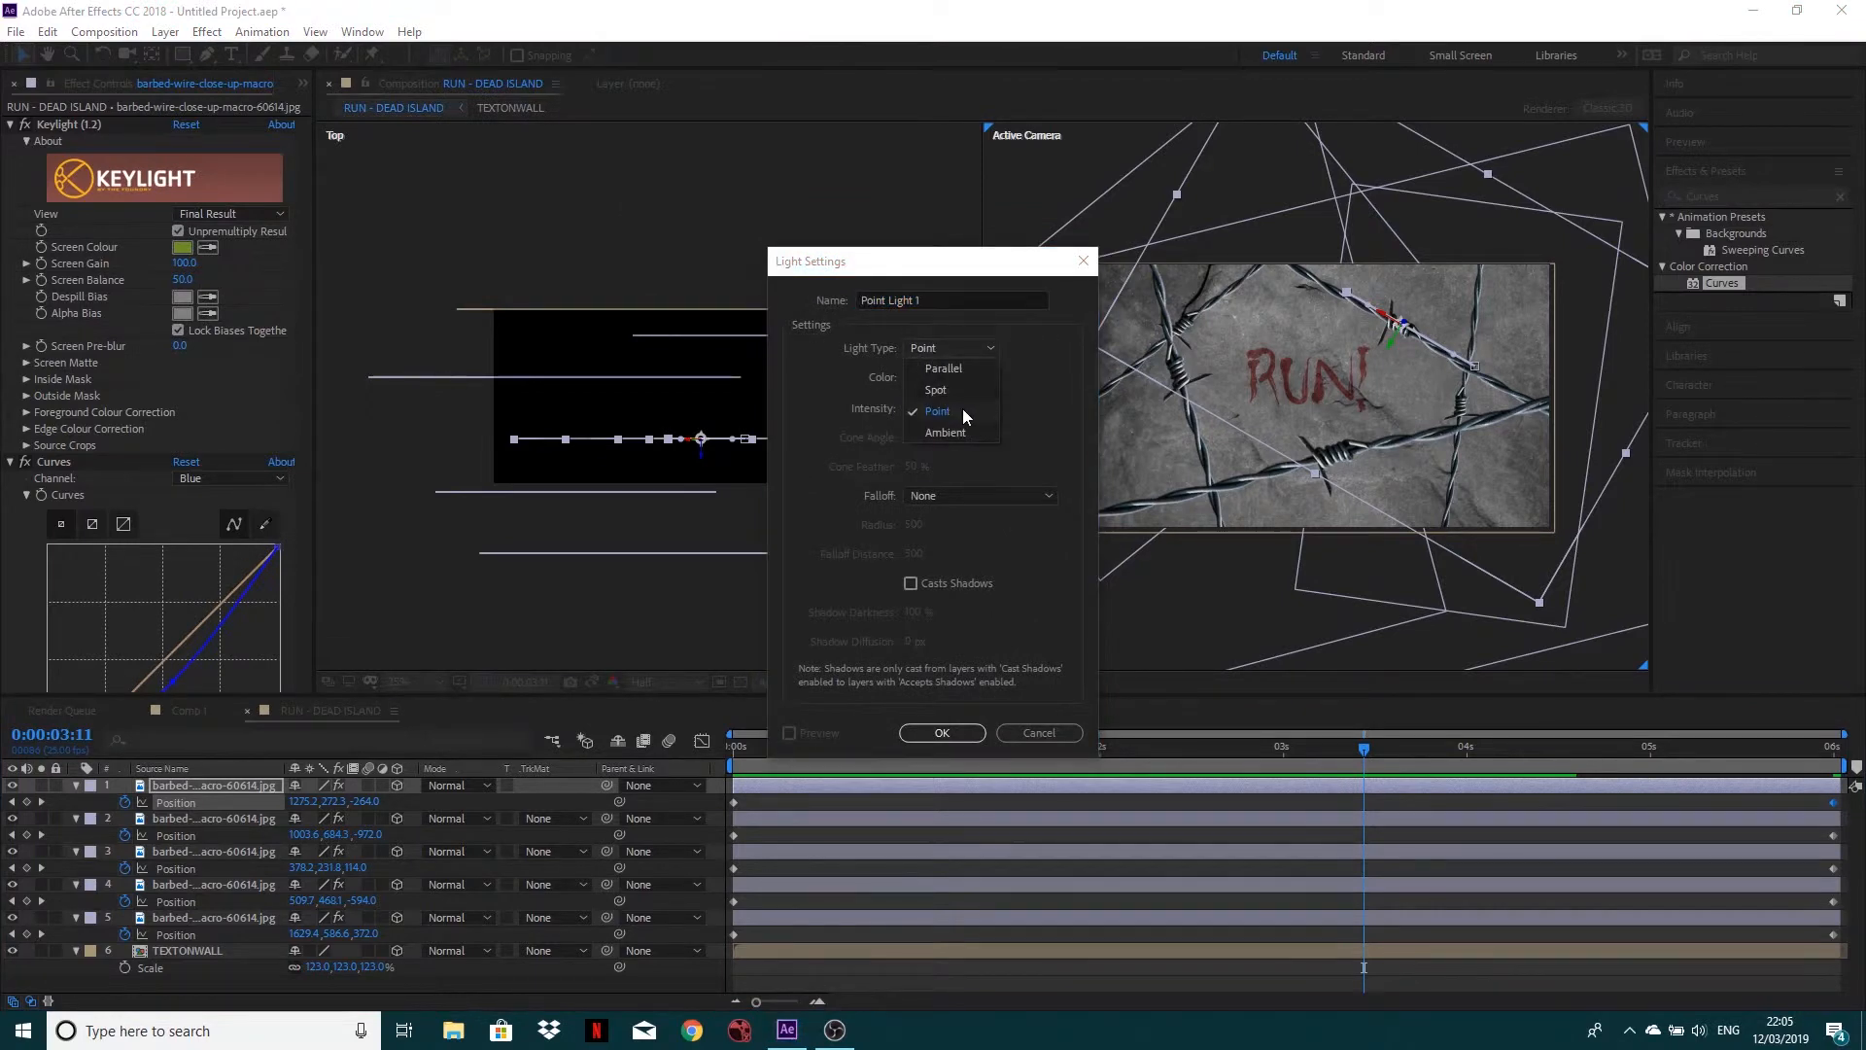
click(963, 409)
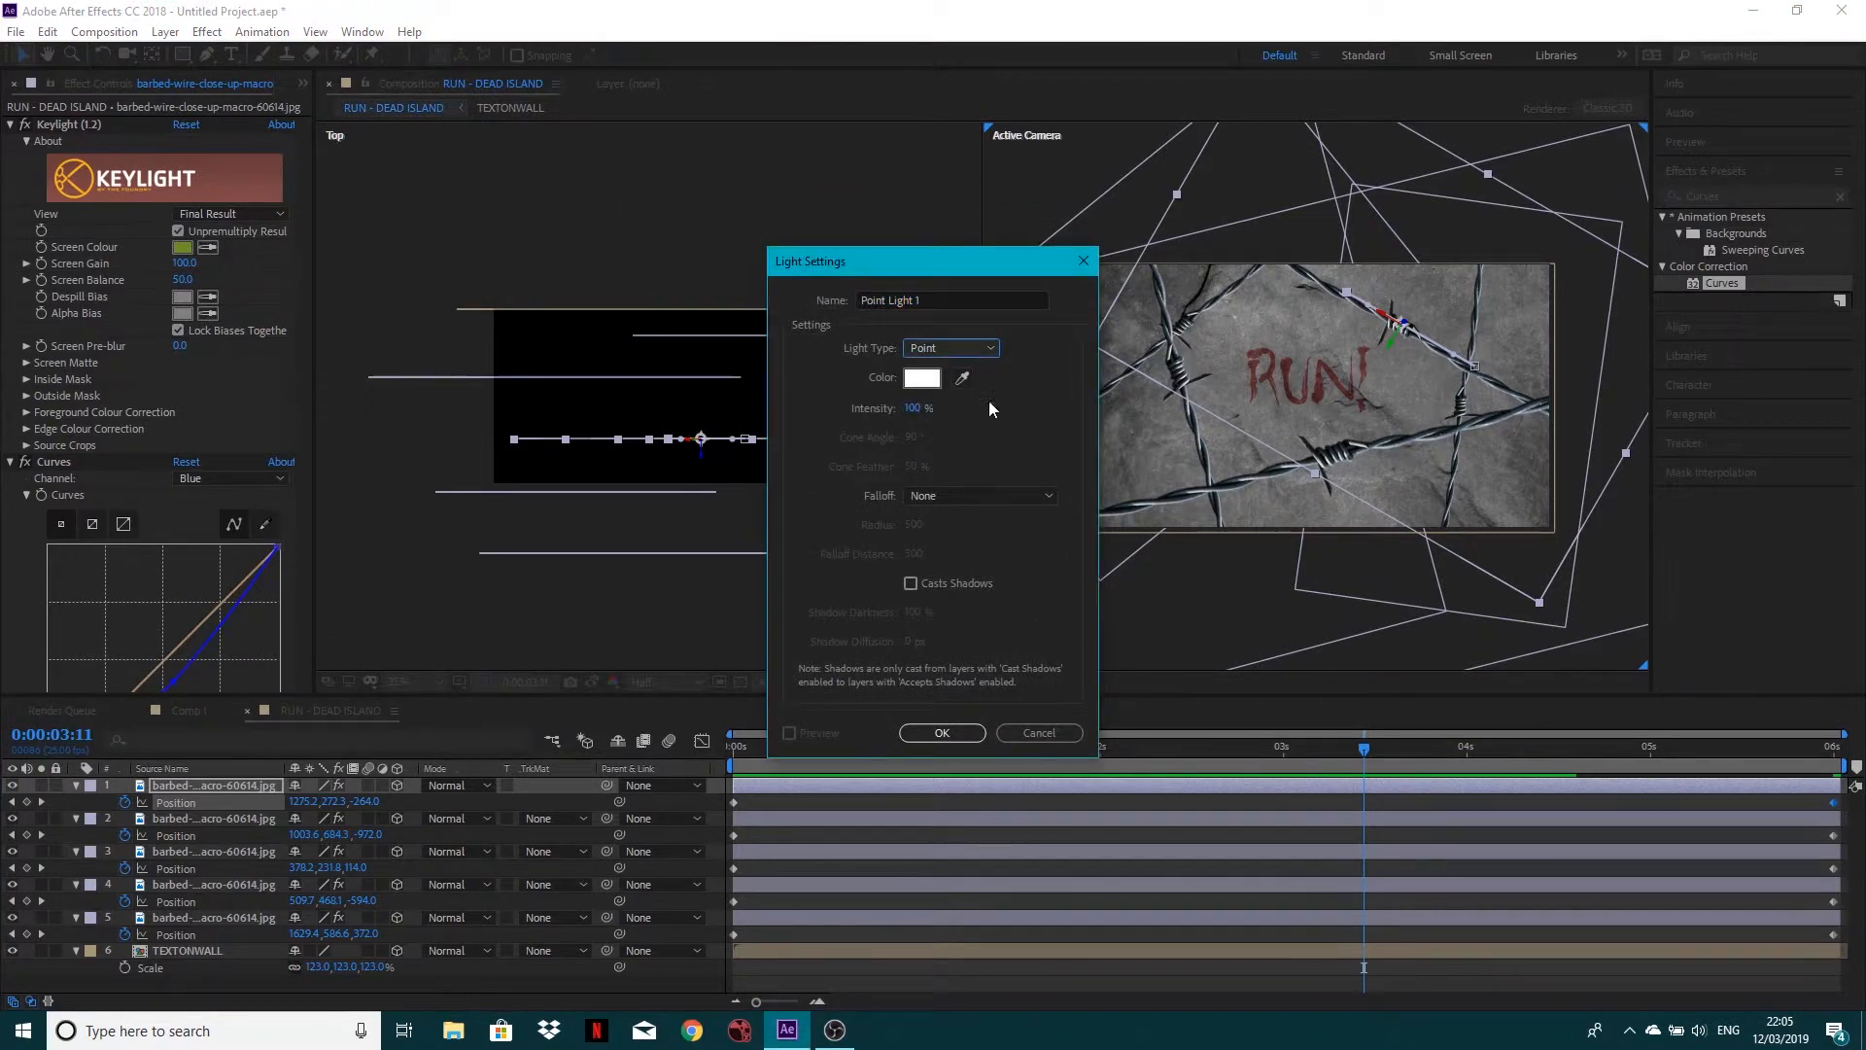
click(914, 409)
text(50)
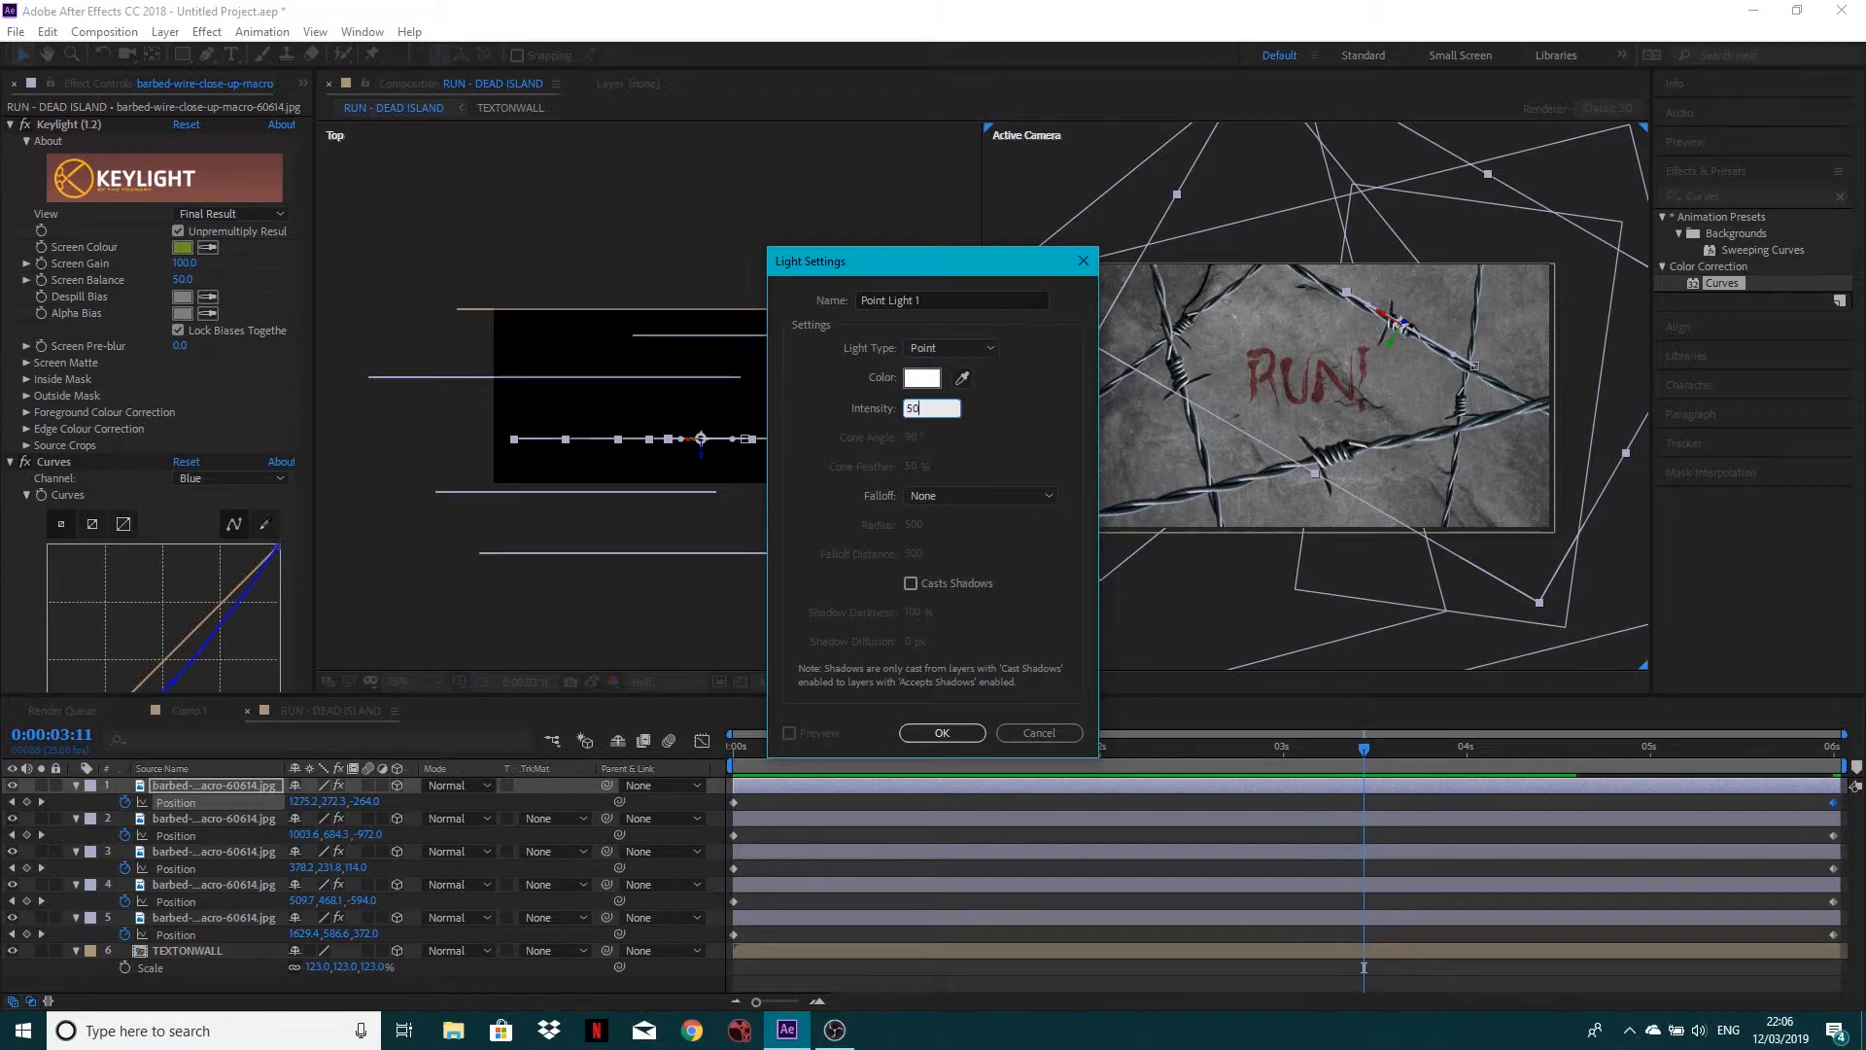
key(Return)
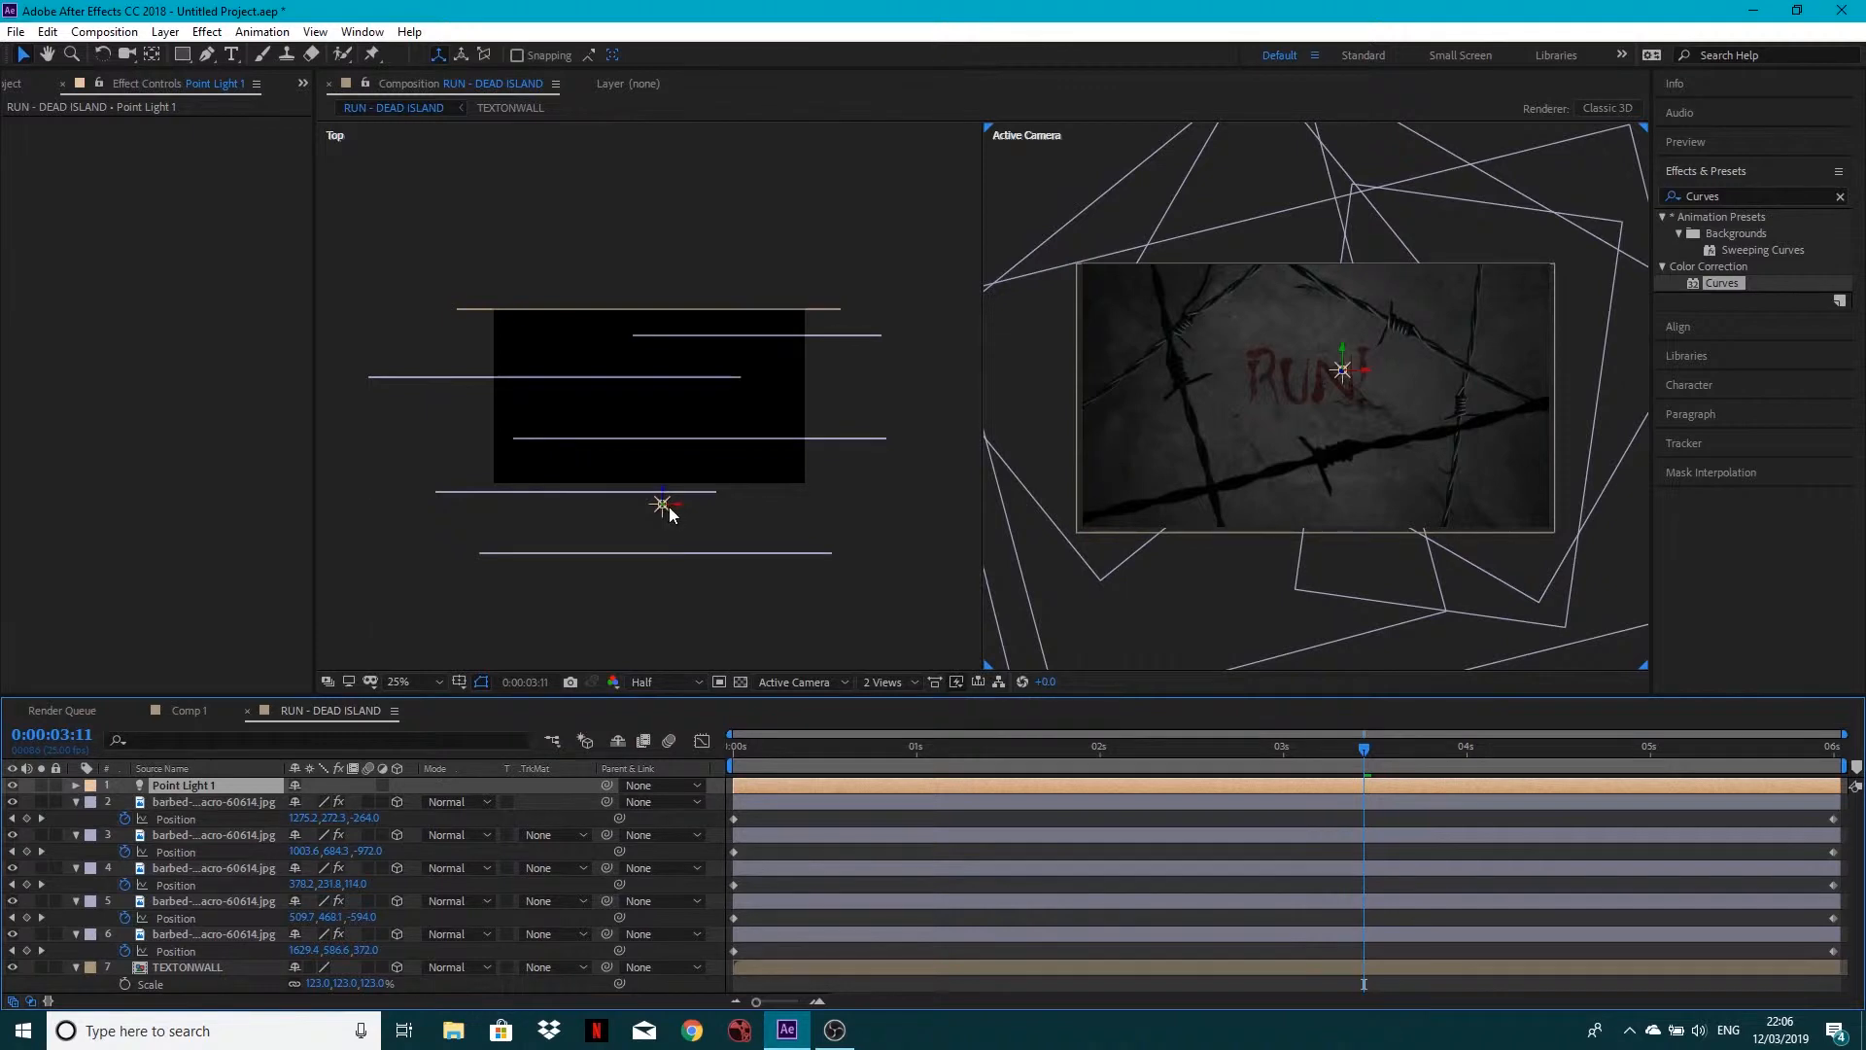
Move the point light forward in the Top view until it sits in front of all the barbed wires, keeping it selected
drag(665, 507, 667, 640)
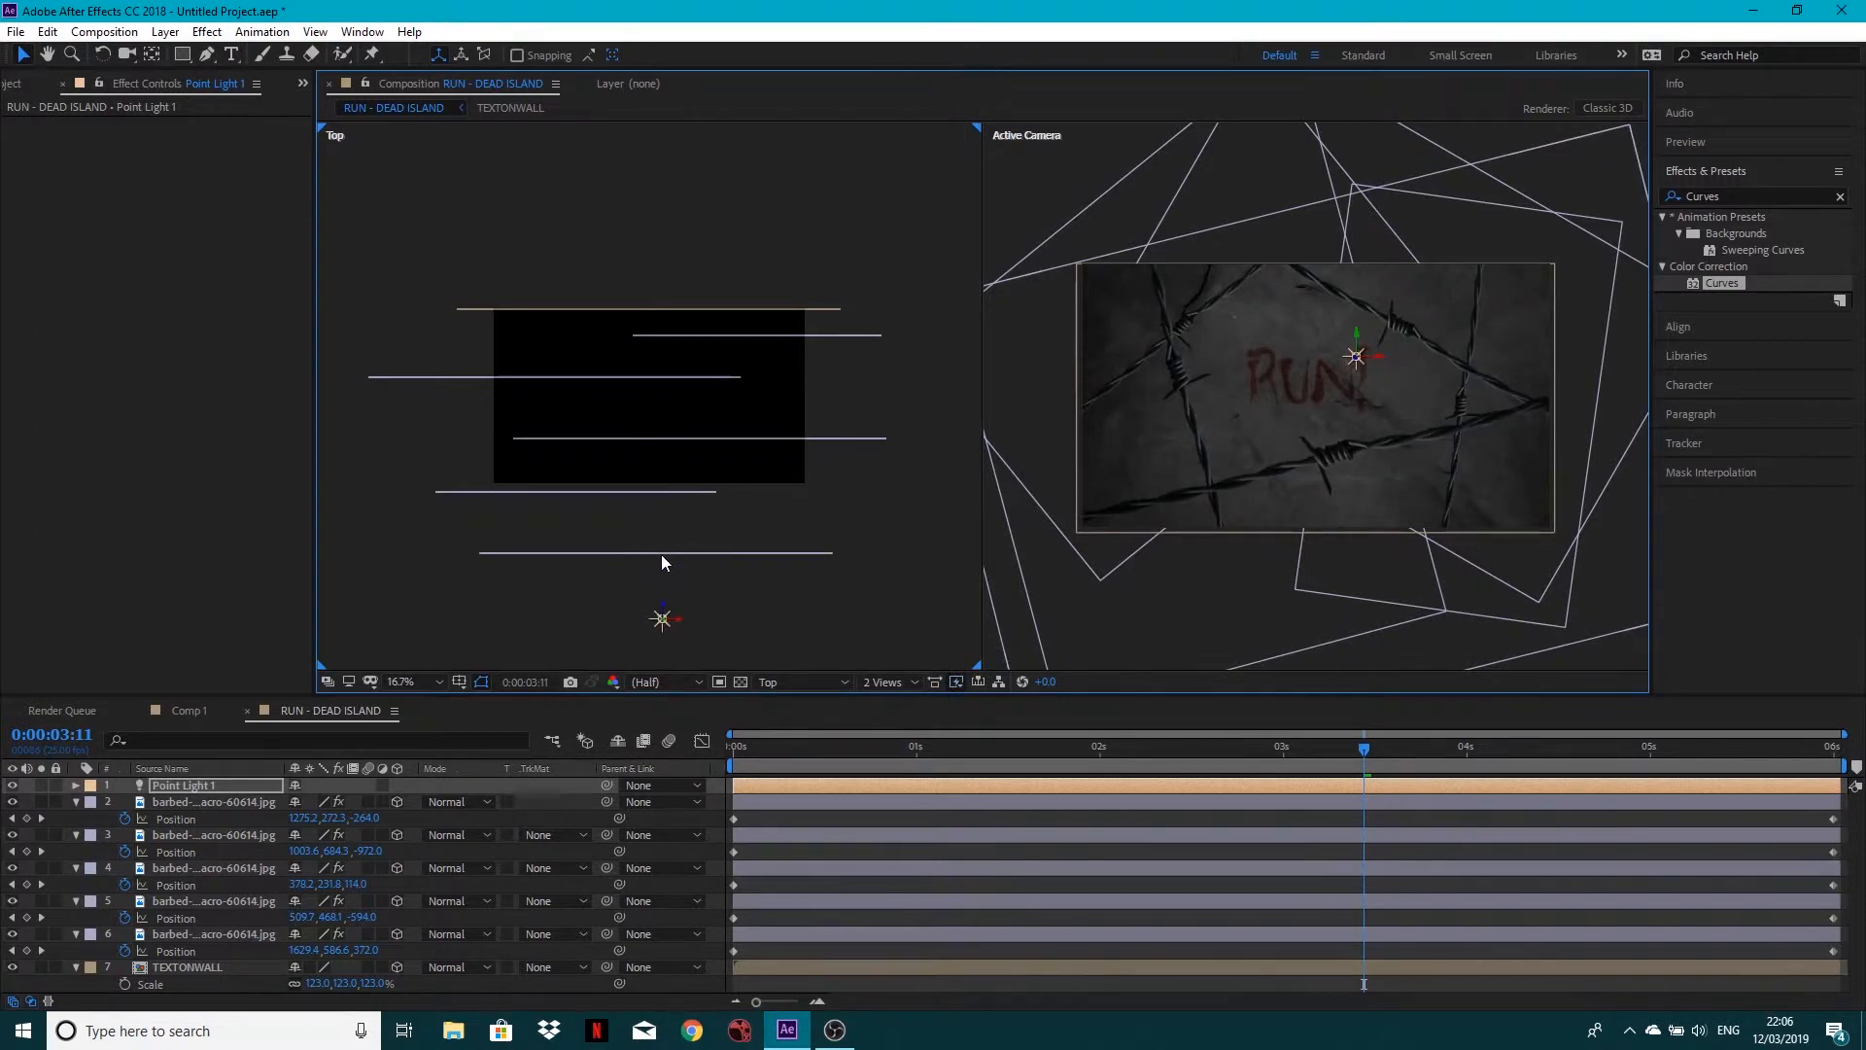
click(662, 553)
click(662, 619)
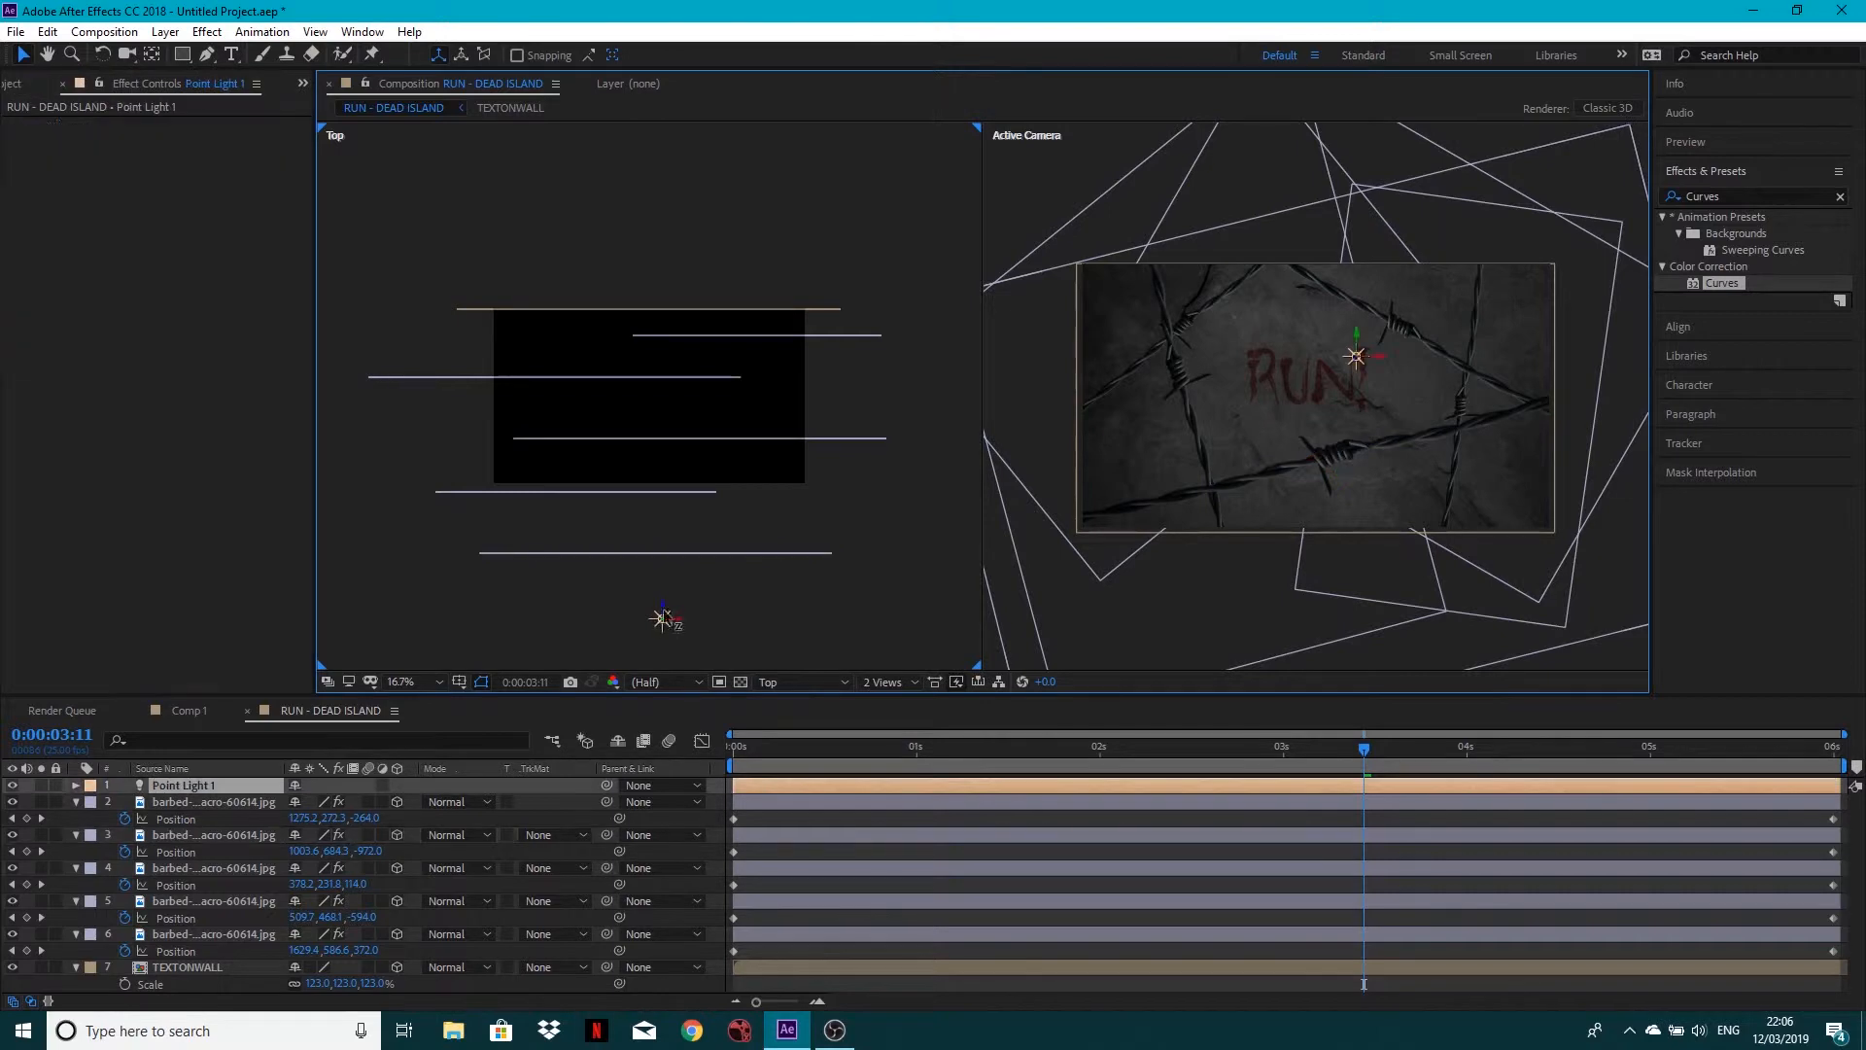
Move the point light nearer and back out in depth, leaving it in front of all the barbed wires, and lower it just beneath the wall's bottom edge
drag(663, 608, 659, 516)
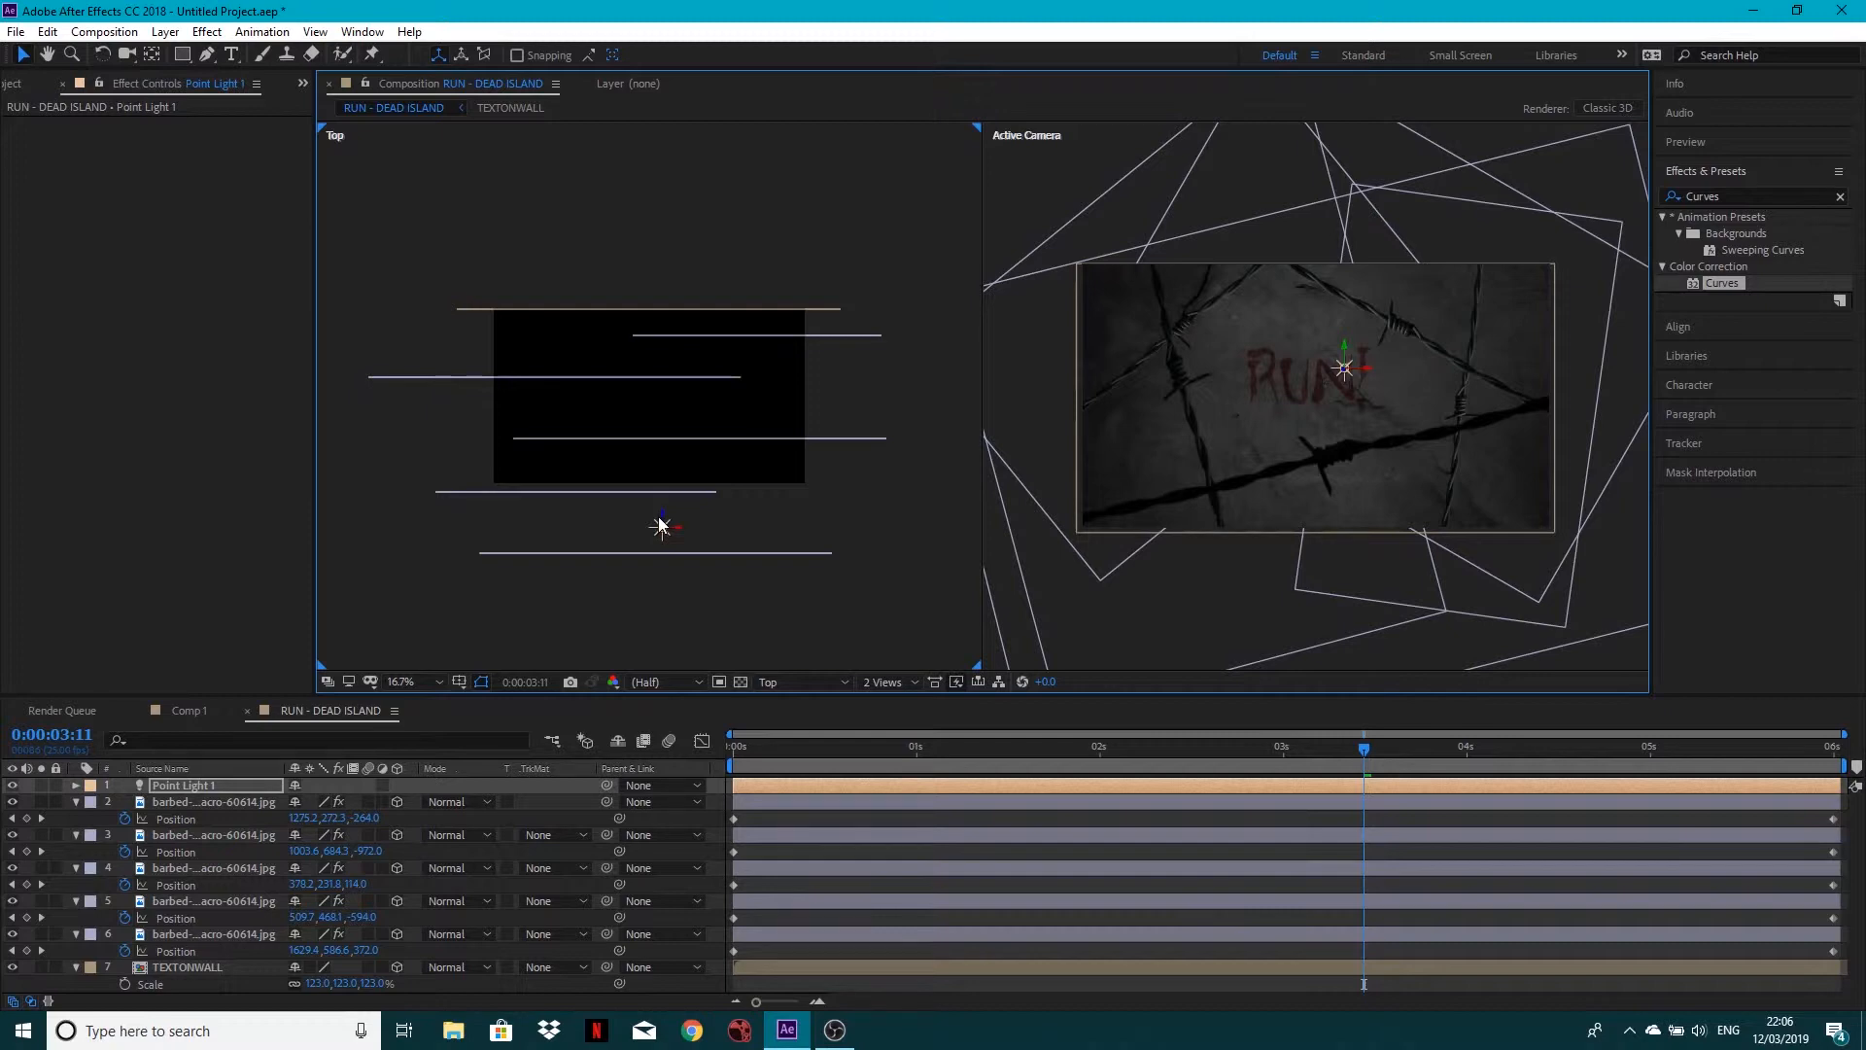
drag(660, 526, 664, 592)
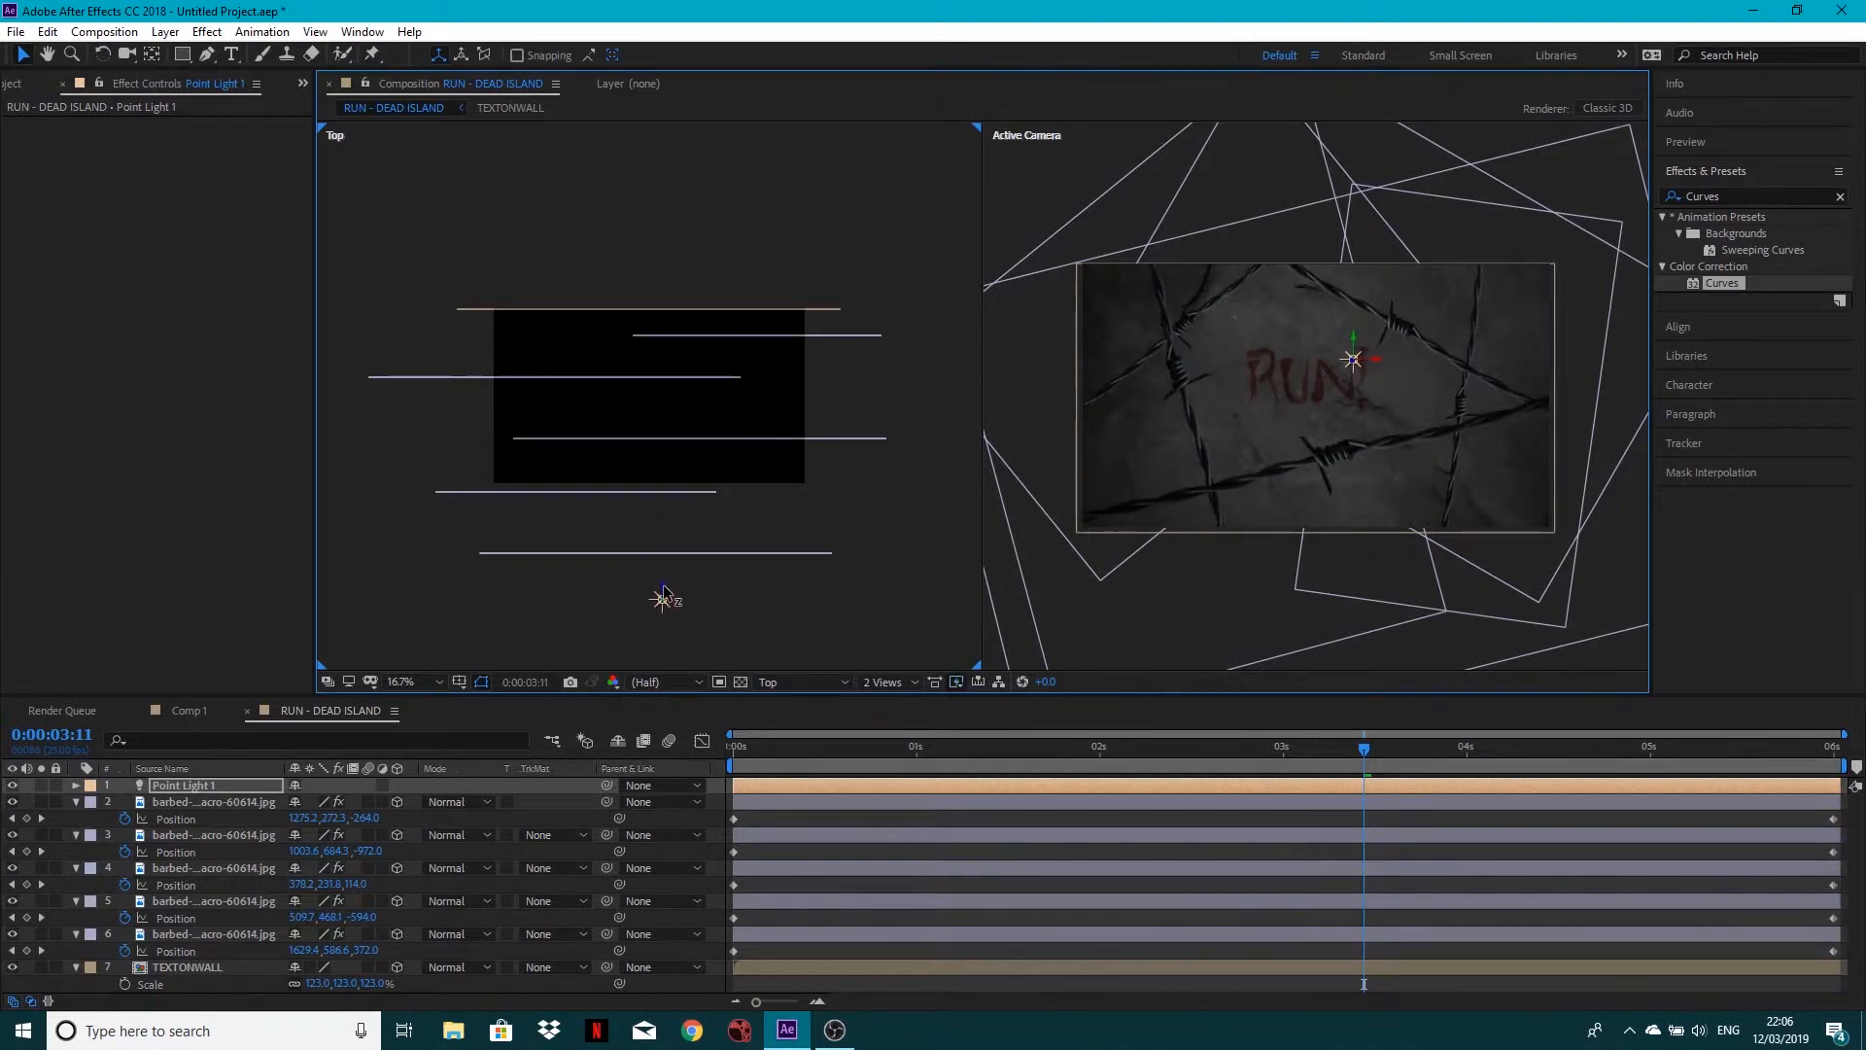
drag(1361, 346, 1361, 434)
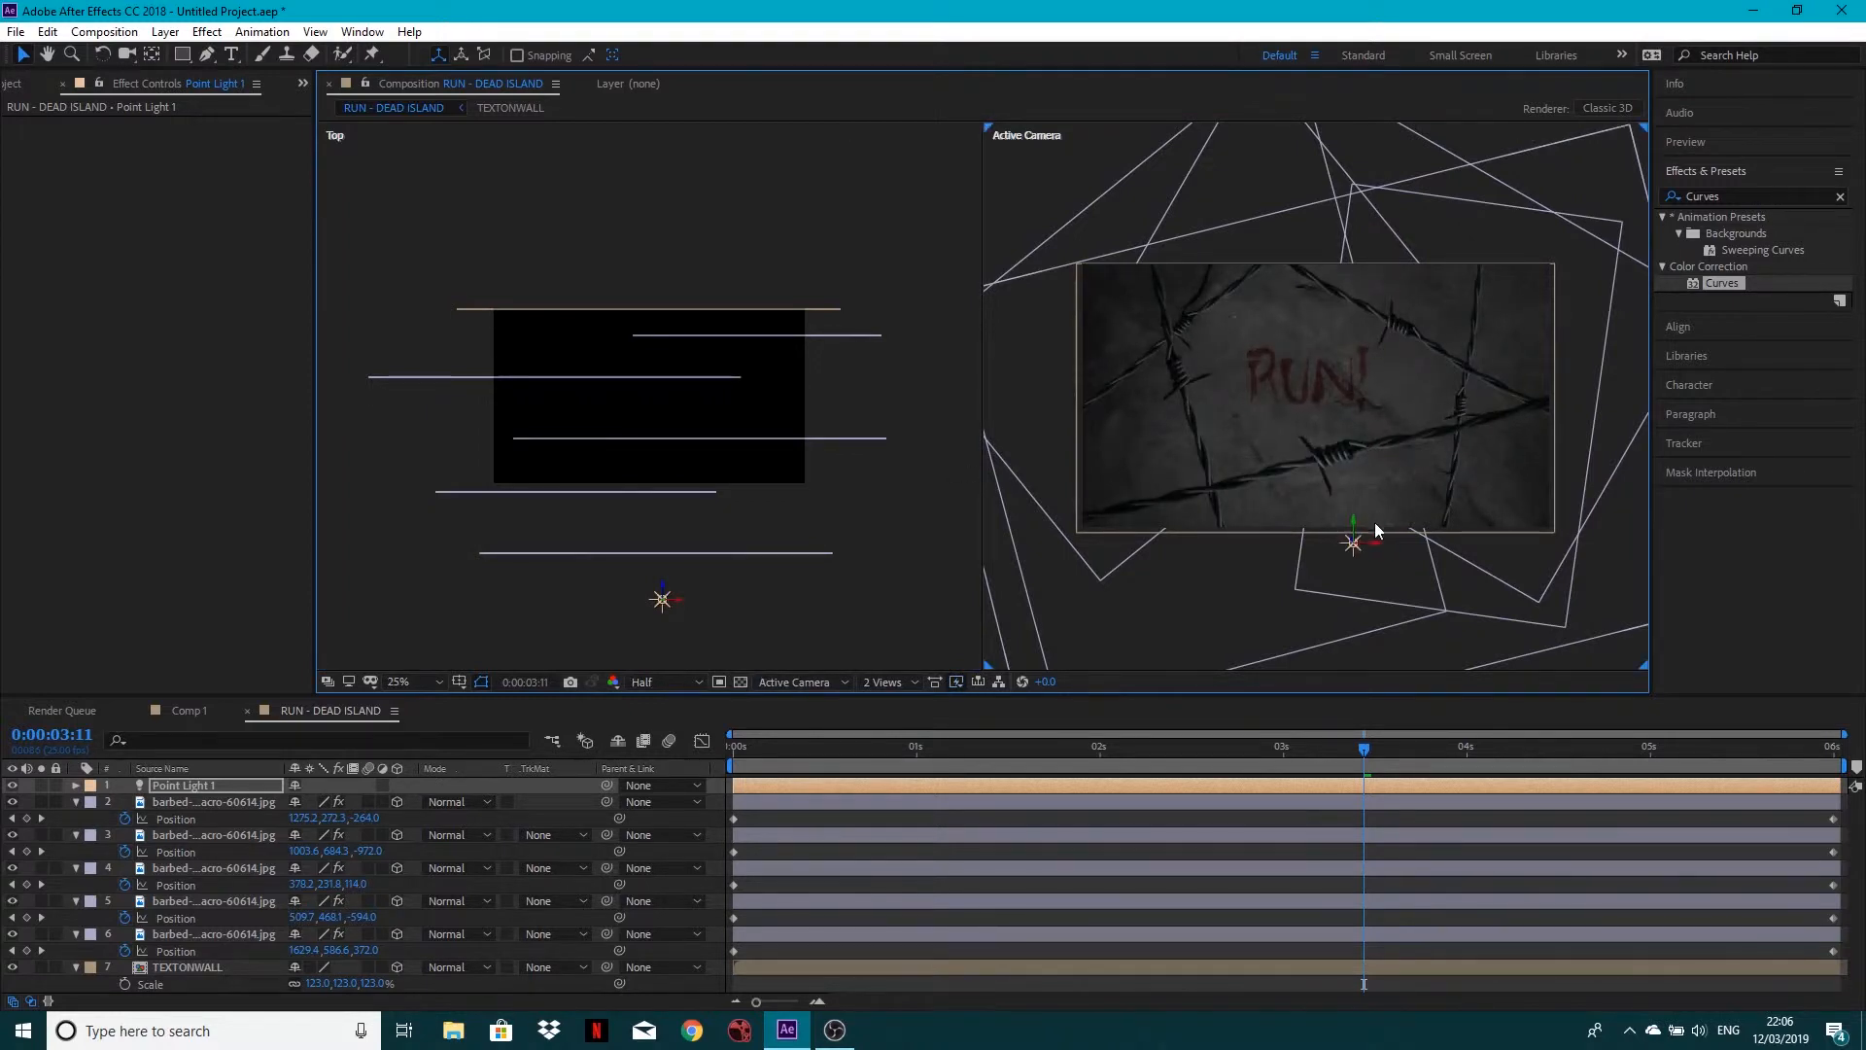
drag(1369, 548, 1397, 542)
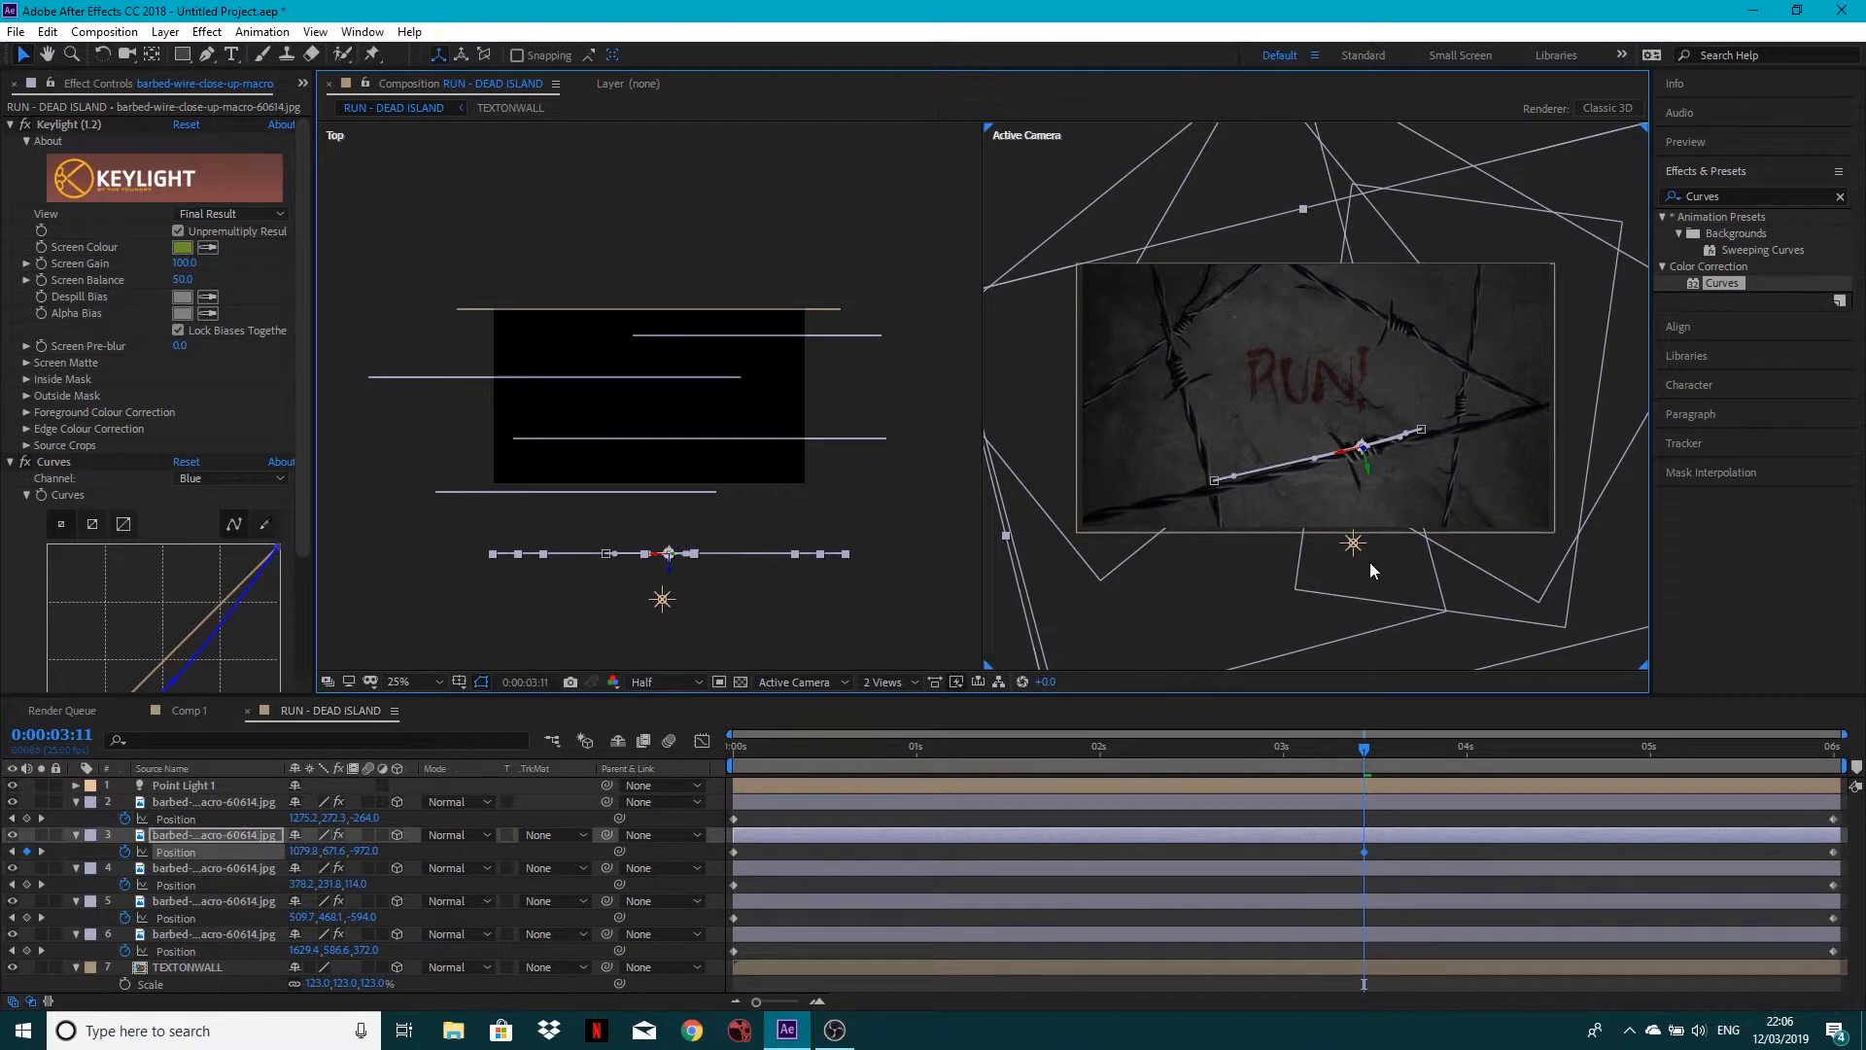
key(ctrl+z)
click(663, 600)
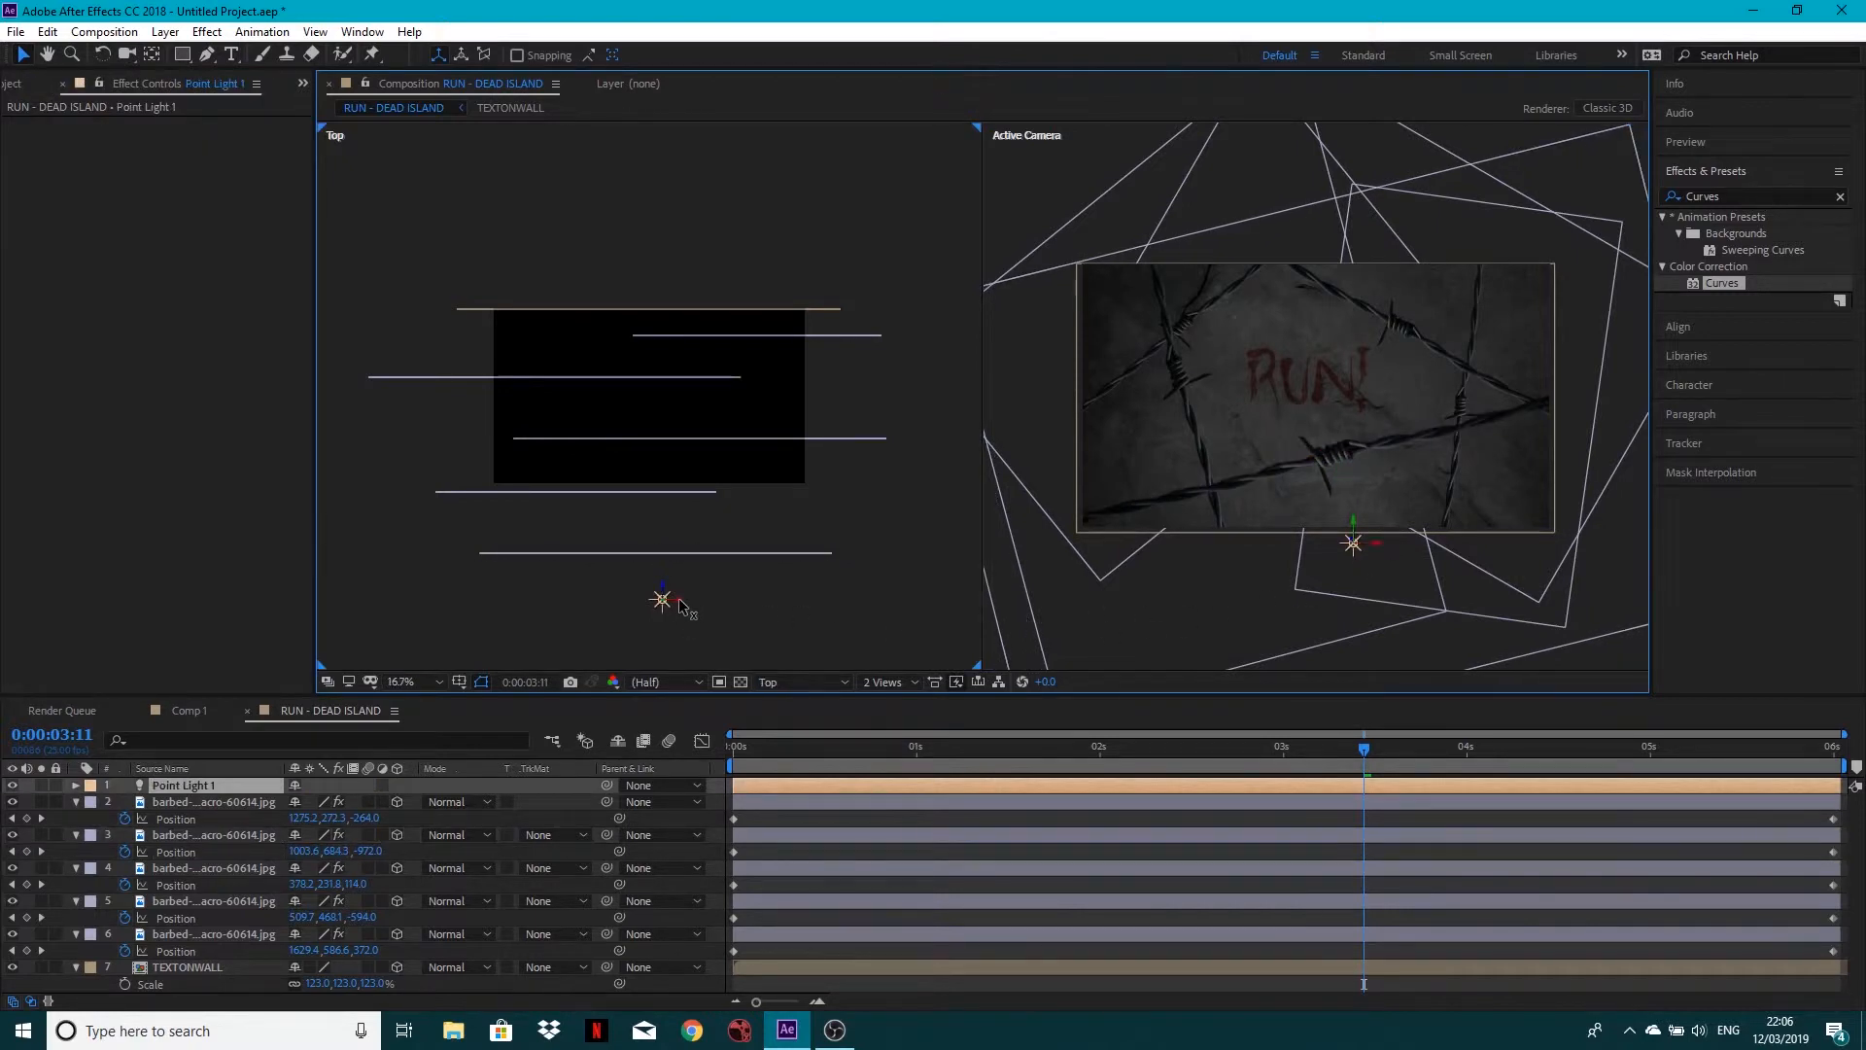
Move the point light across to the wall's lower-right corner, then lower it and place it beneath the wall's lower-left corner
drag(684, 598, 747, 598)
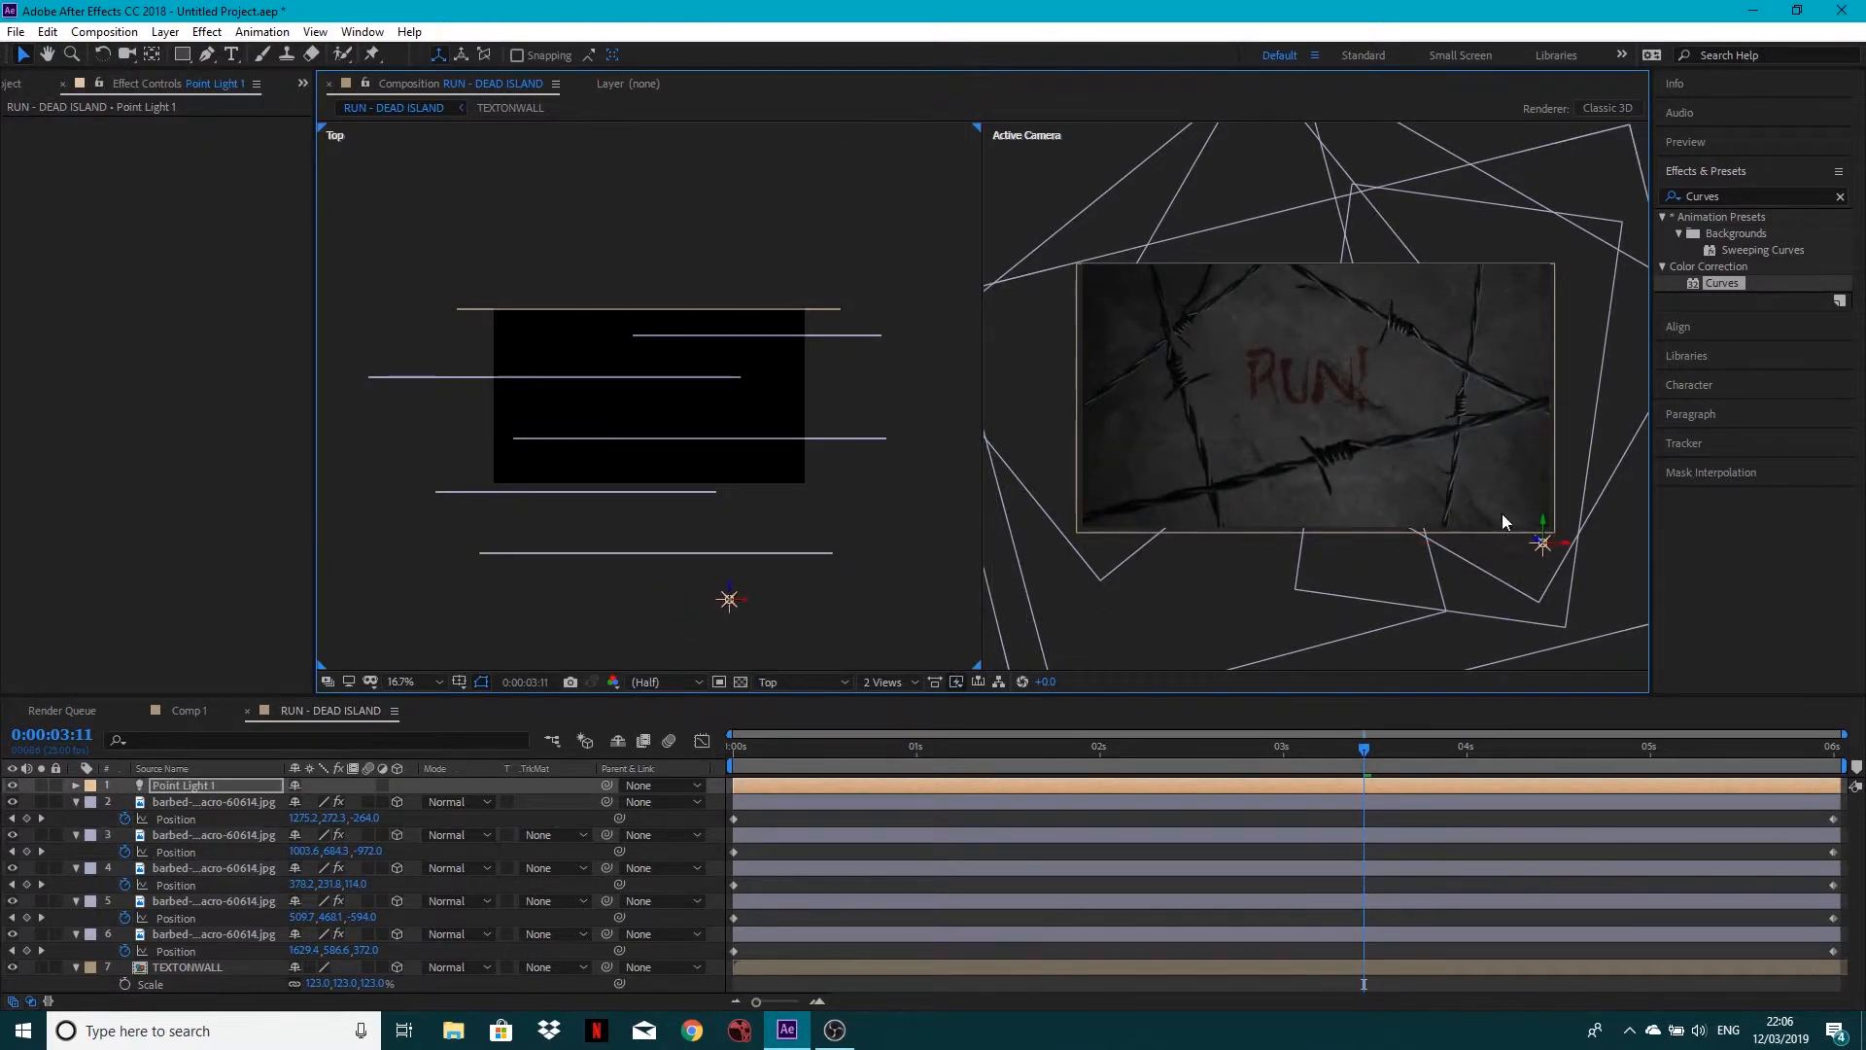
drag(1546, 531, 1548, 542)
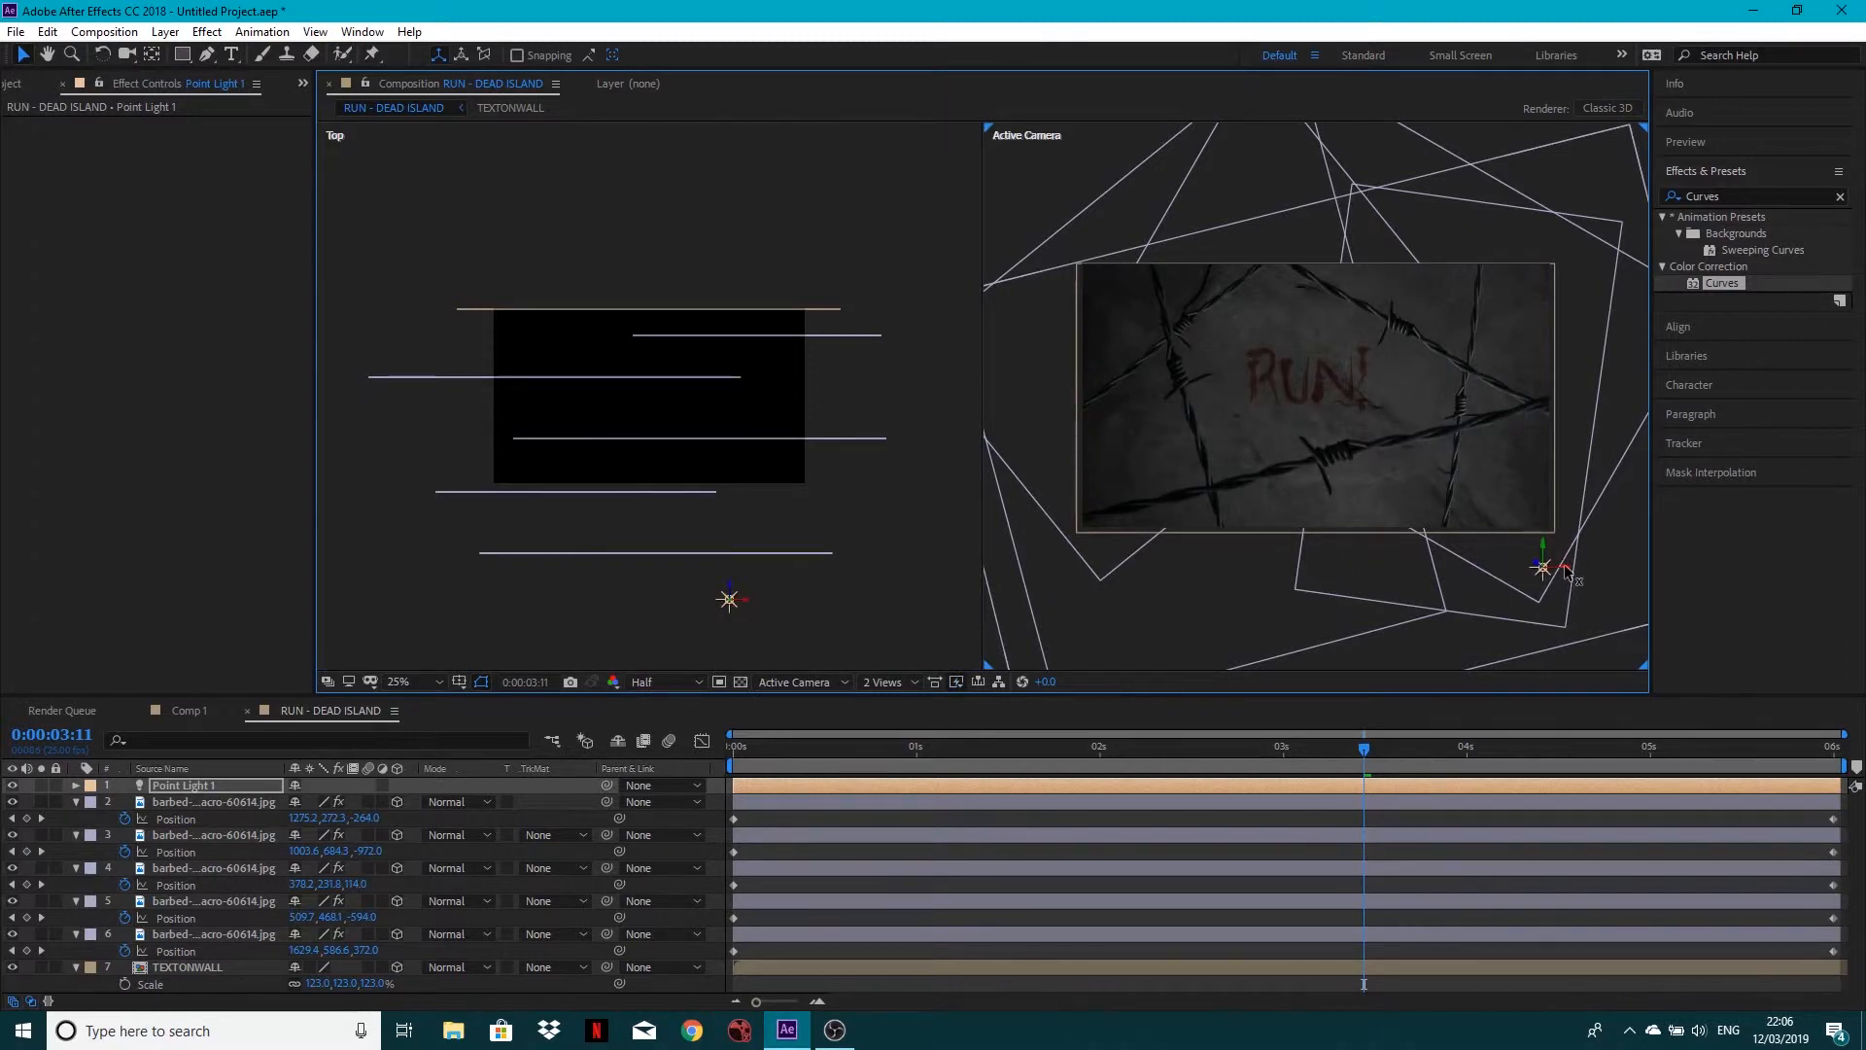
drag(1565, 574, 1143, 621)
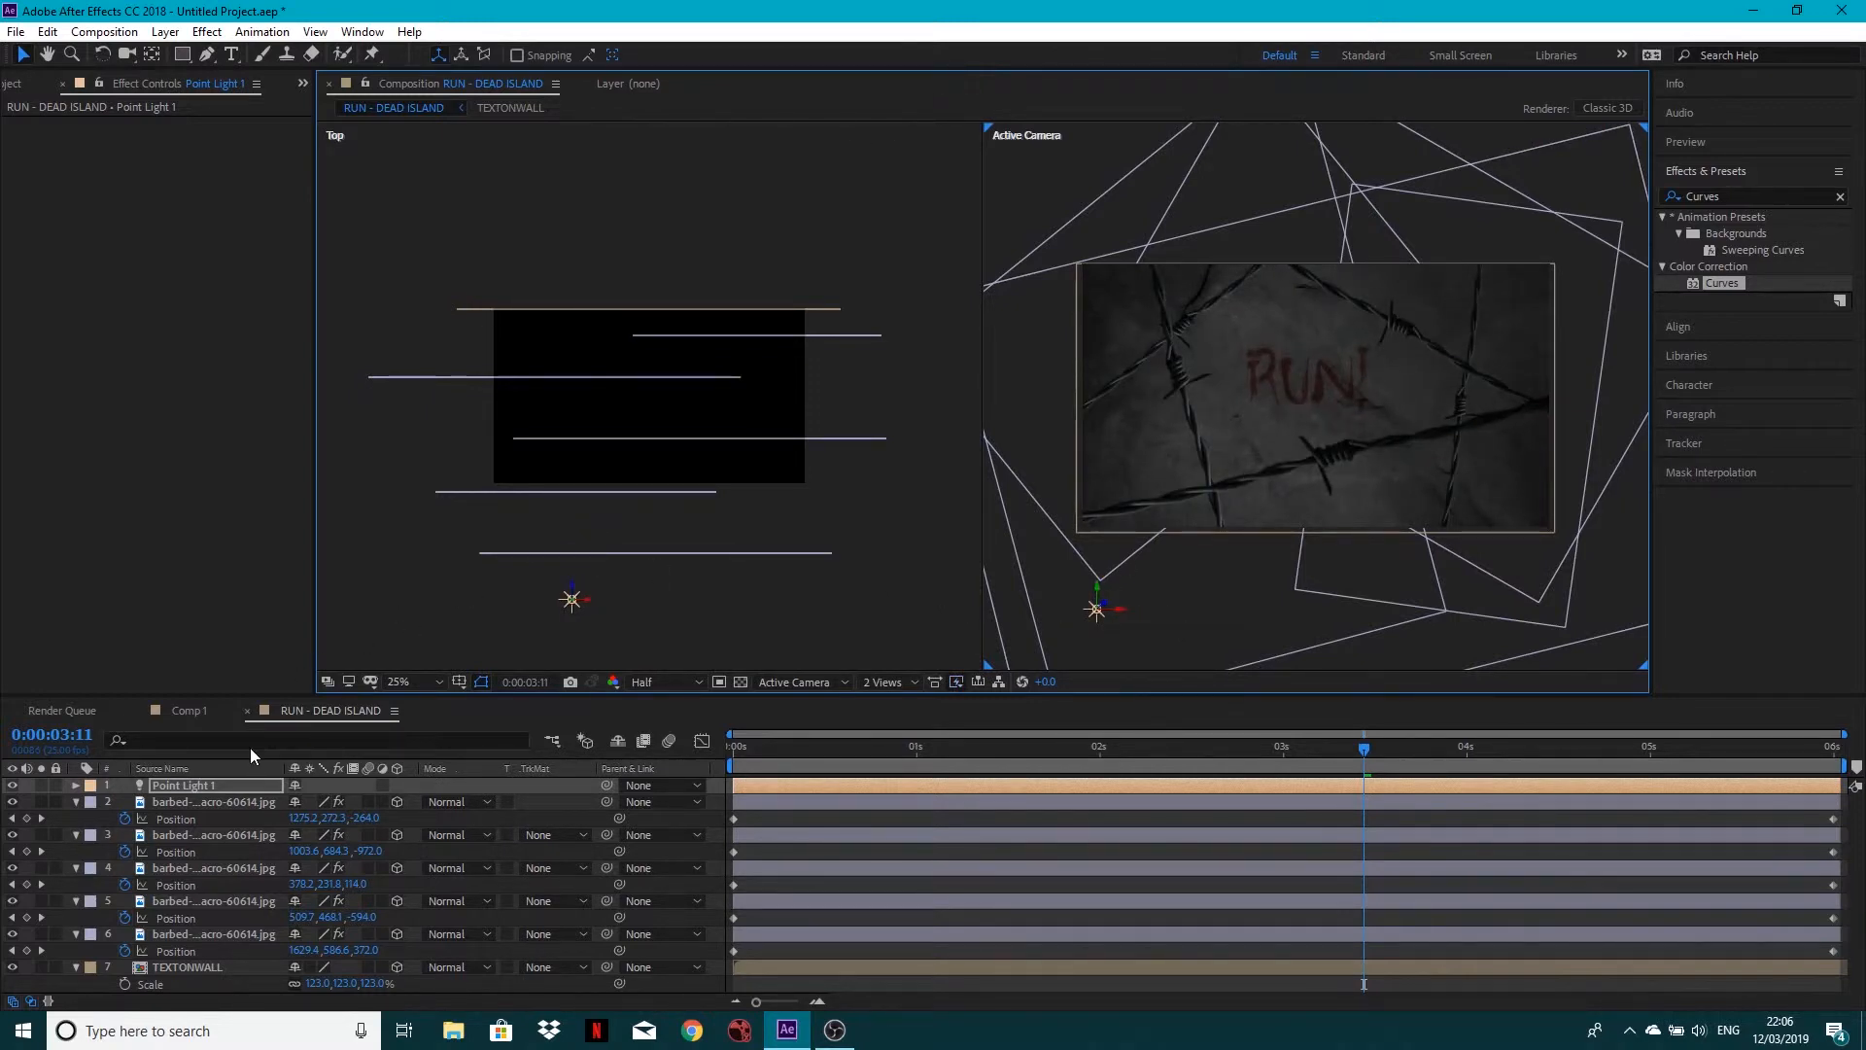
Compare the point light's options with those of the point light in Comp 1, including its Intensity expression, and return to RUN - DEAD ISLAND
click(75, 785)
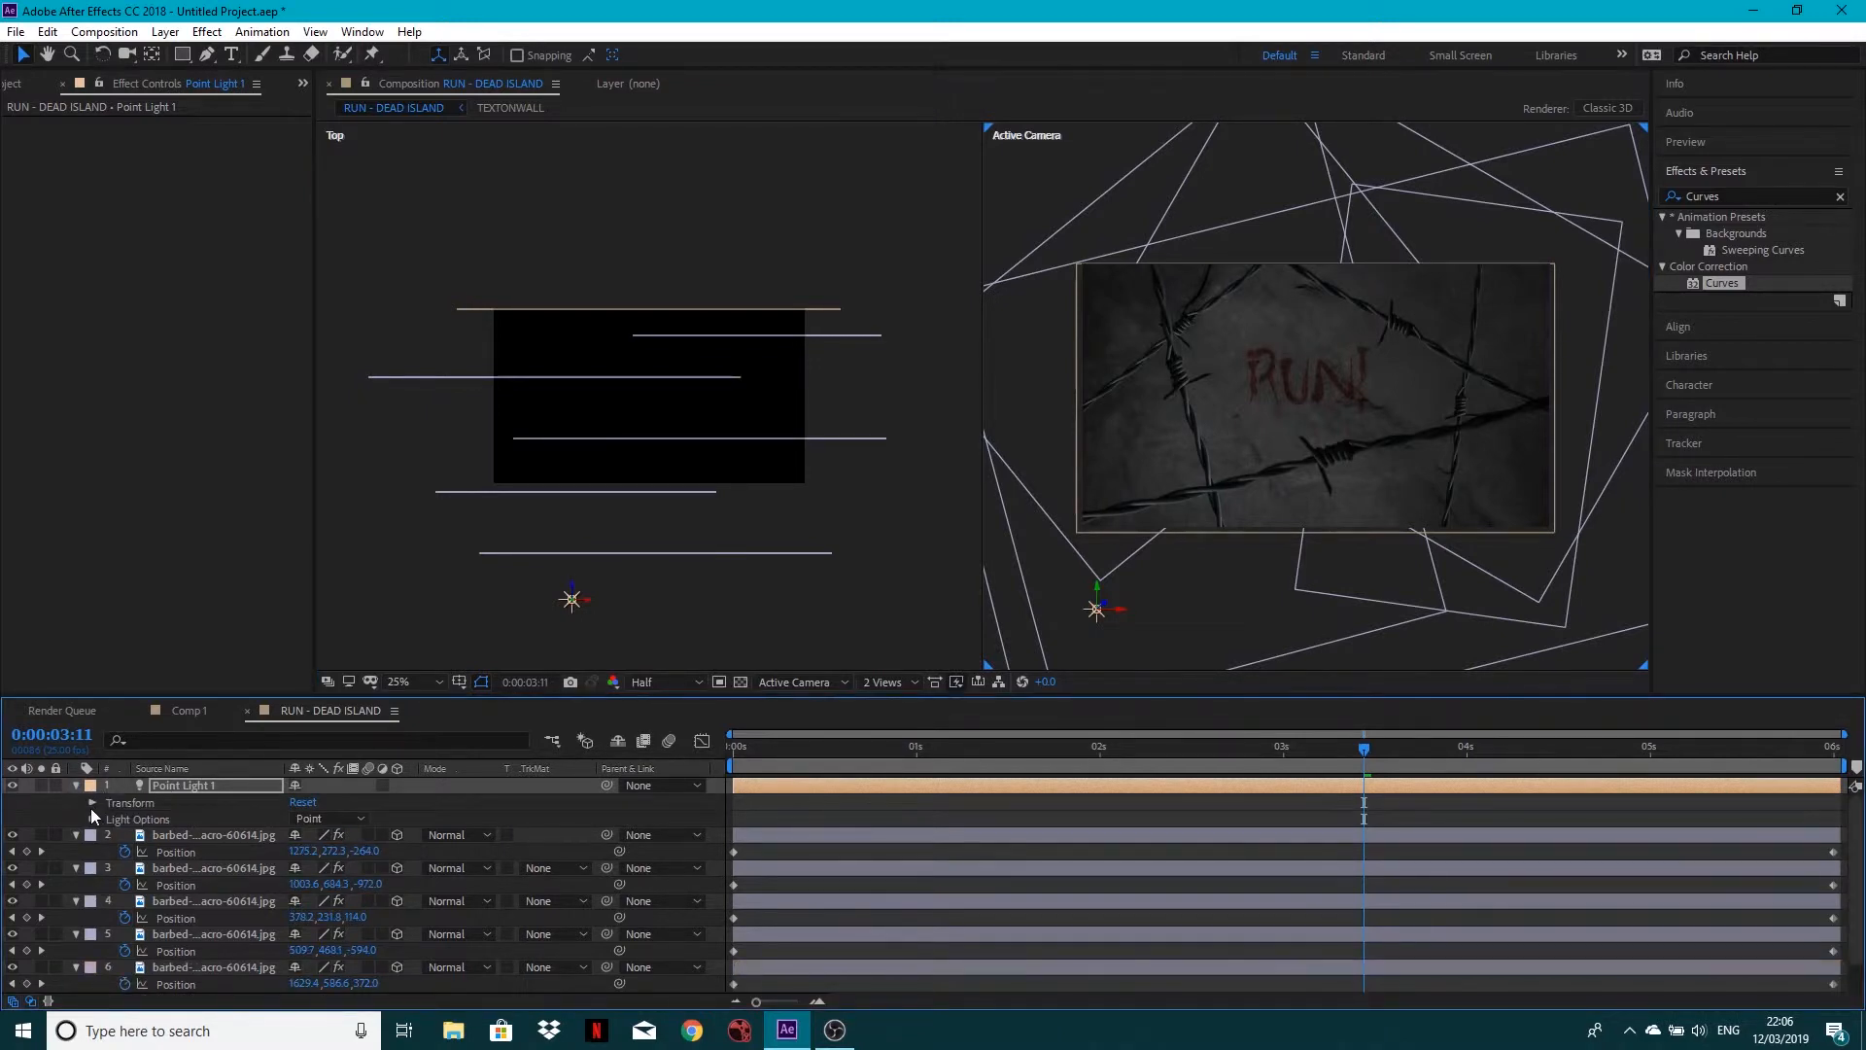
click(92, 819)
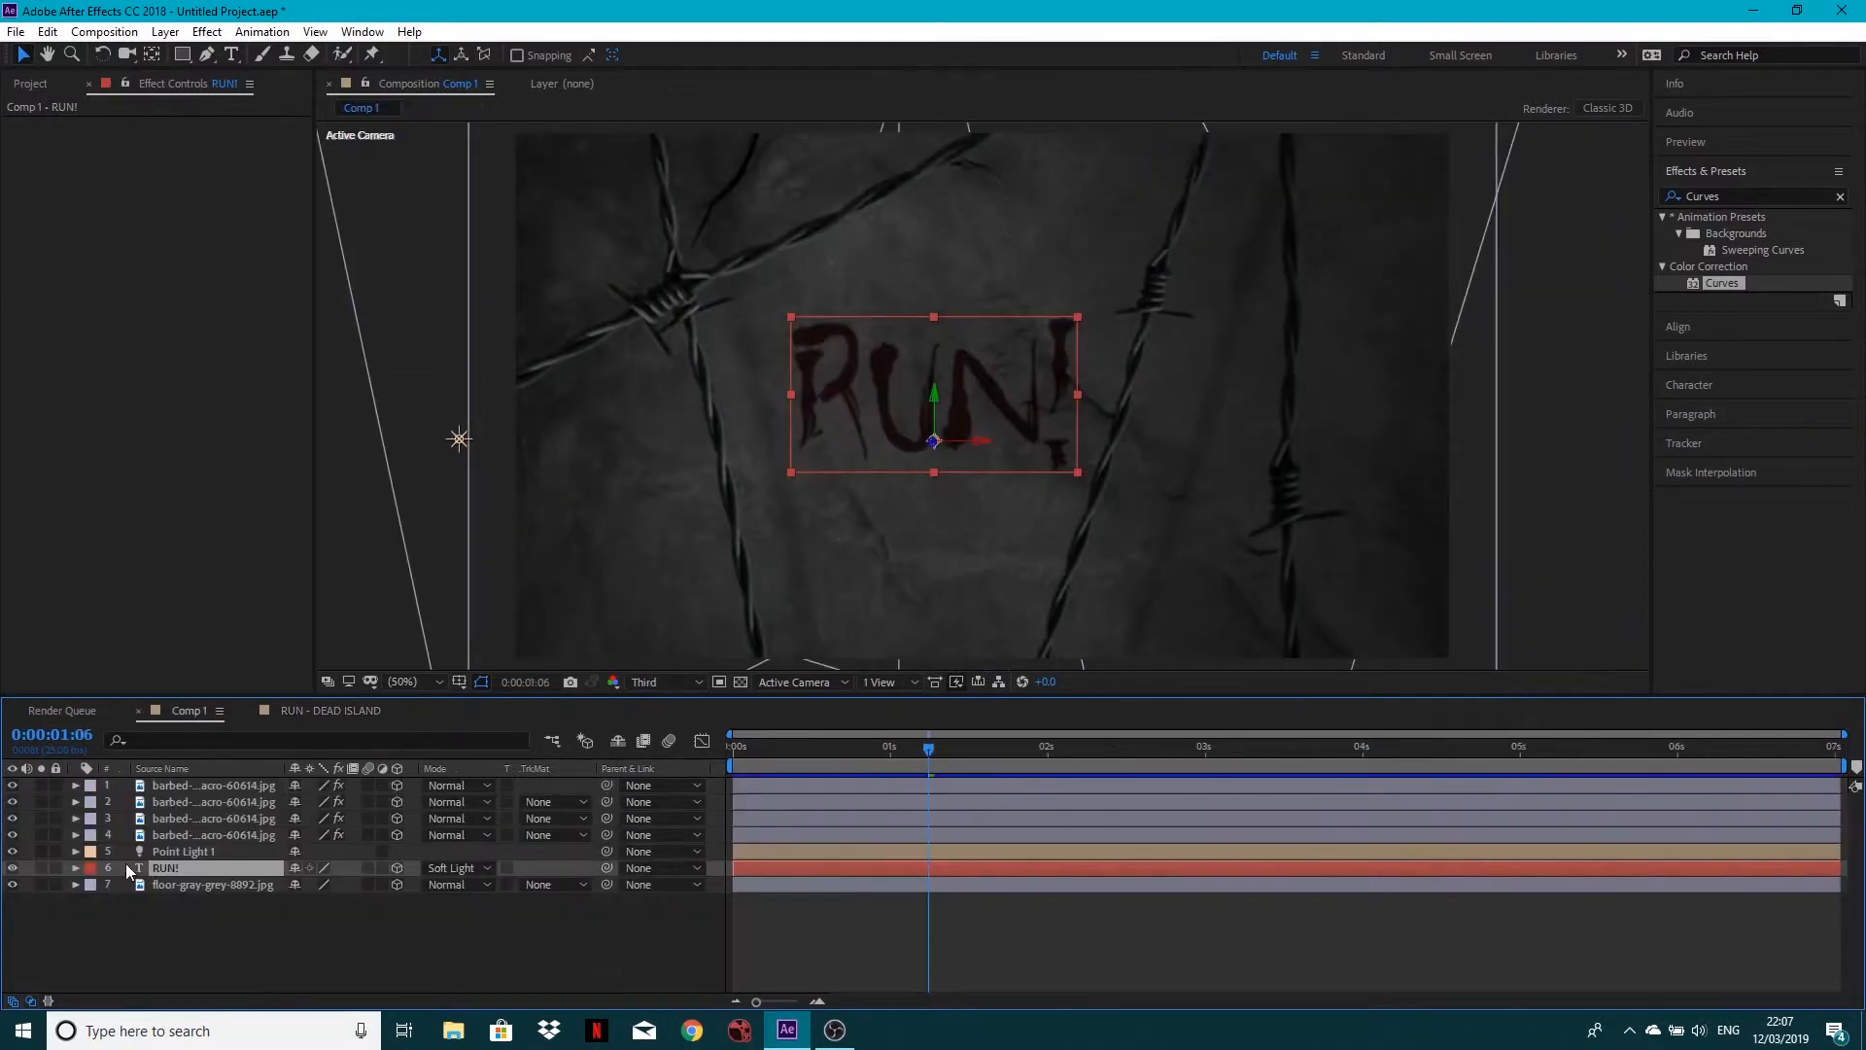
click(74, 852)
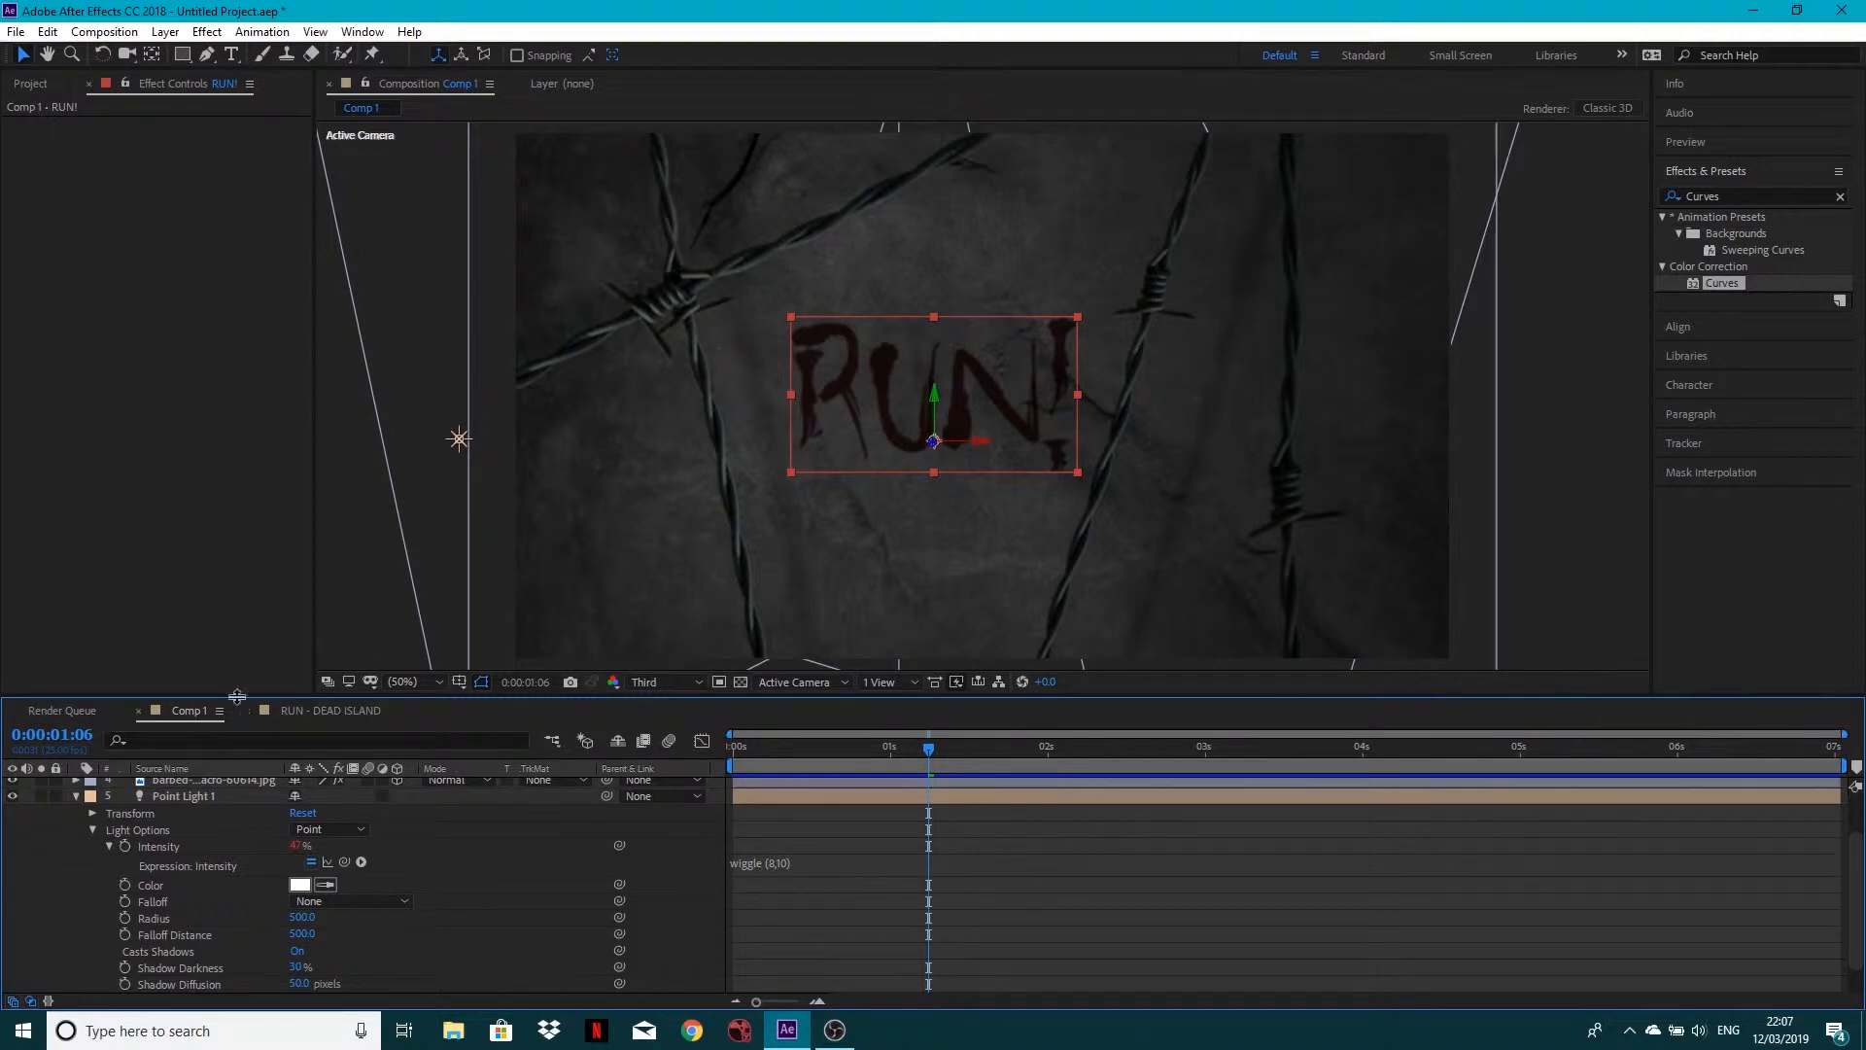
click(322, 717)
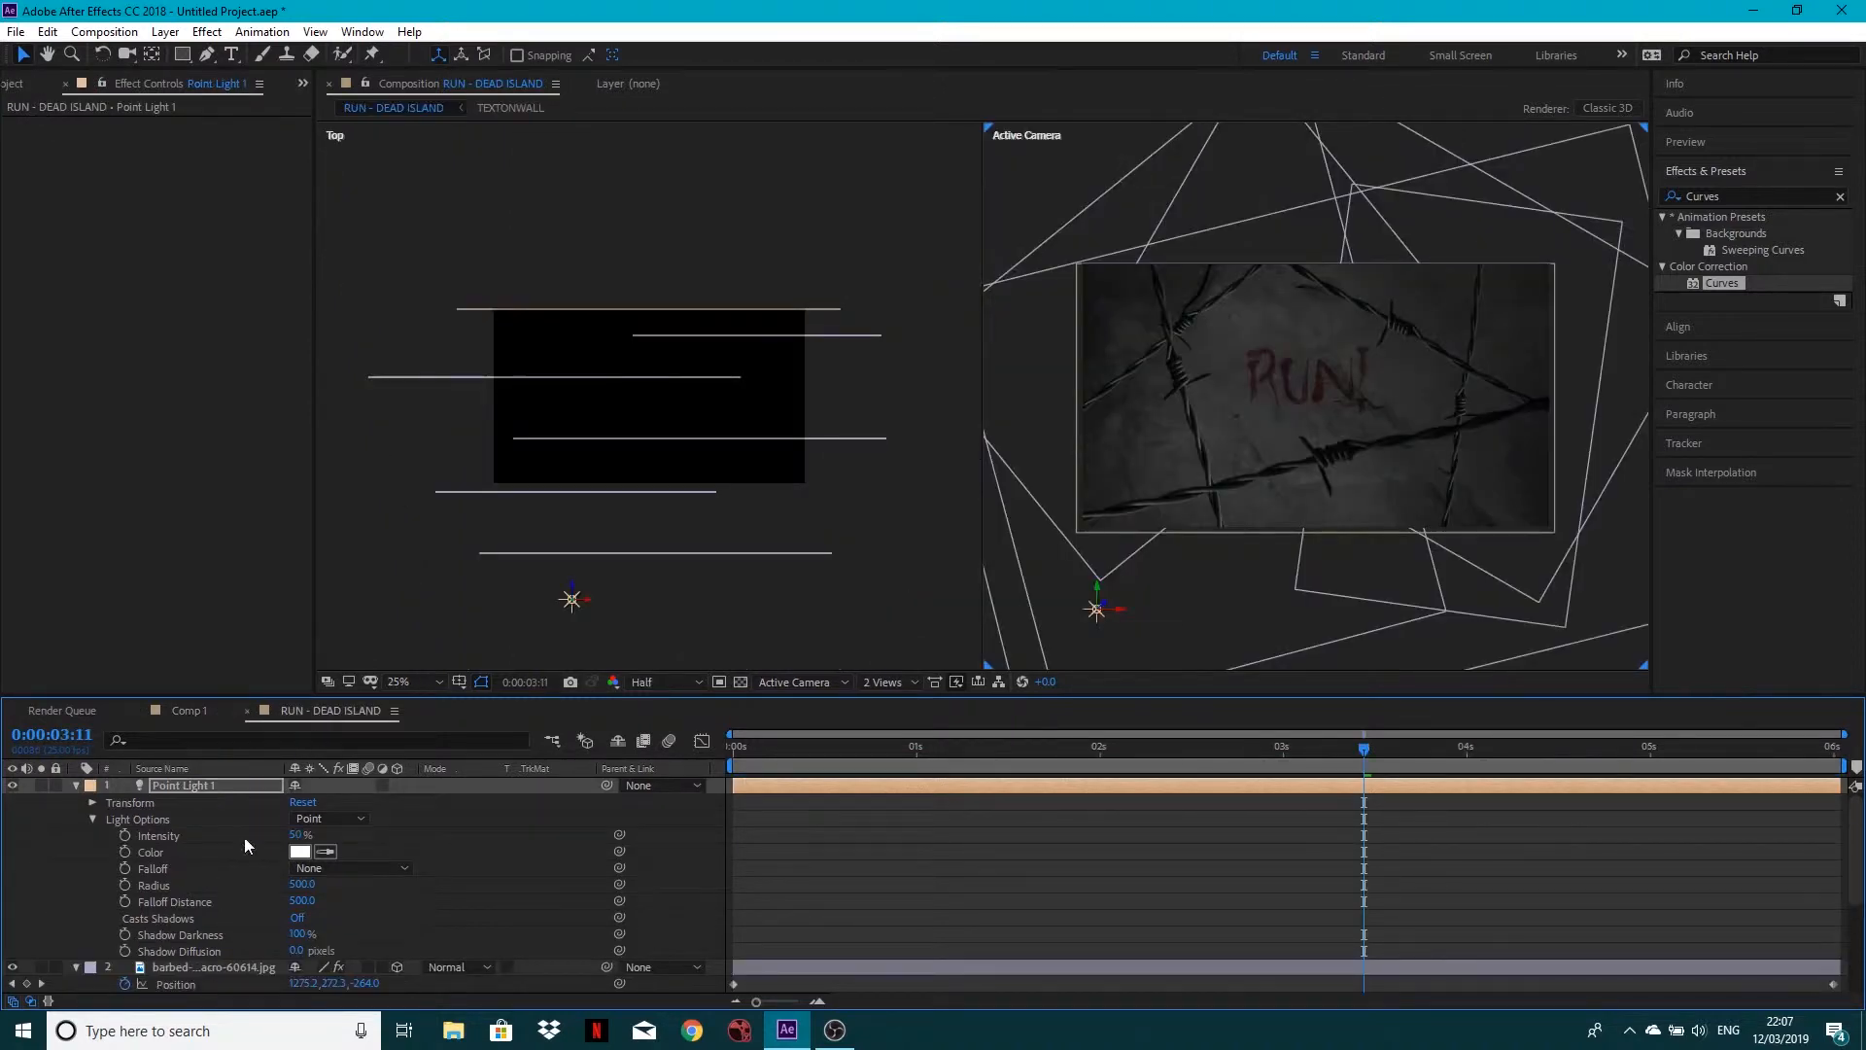
Add the expression wiggle(8,10) to the point light's Intensity and check the flicker over the first frames
alt+click(124, 836)
text(w)
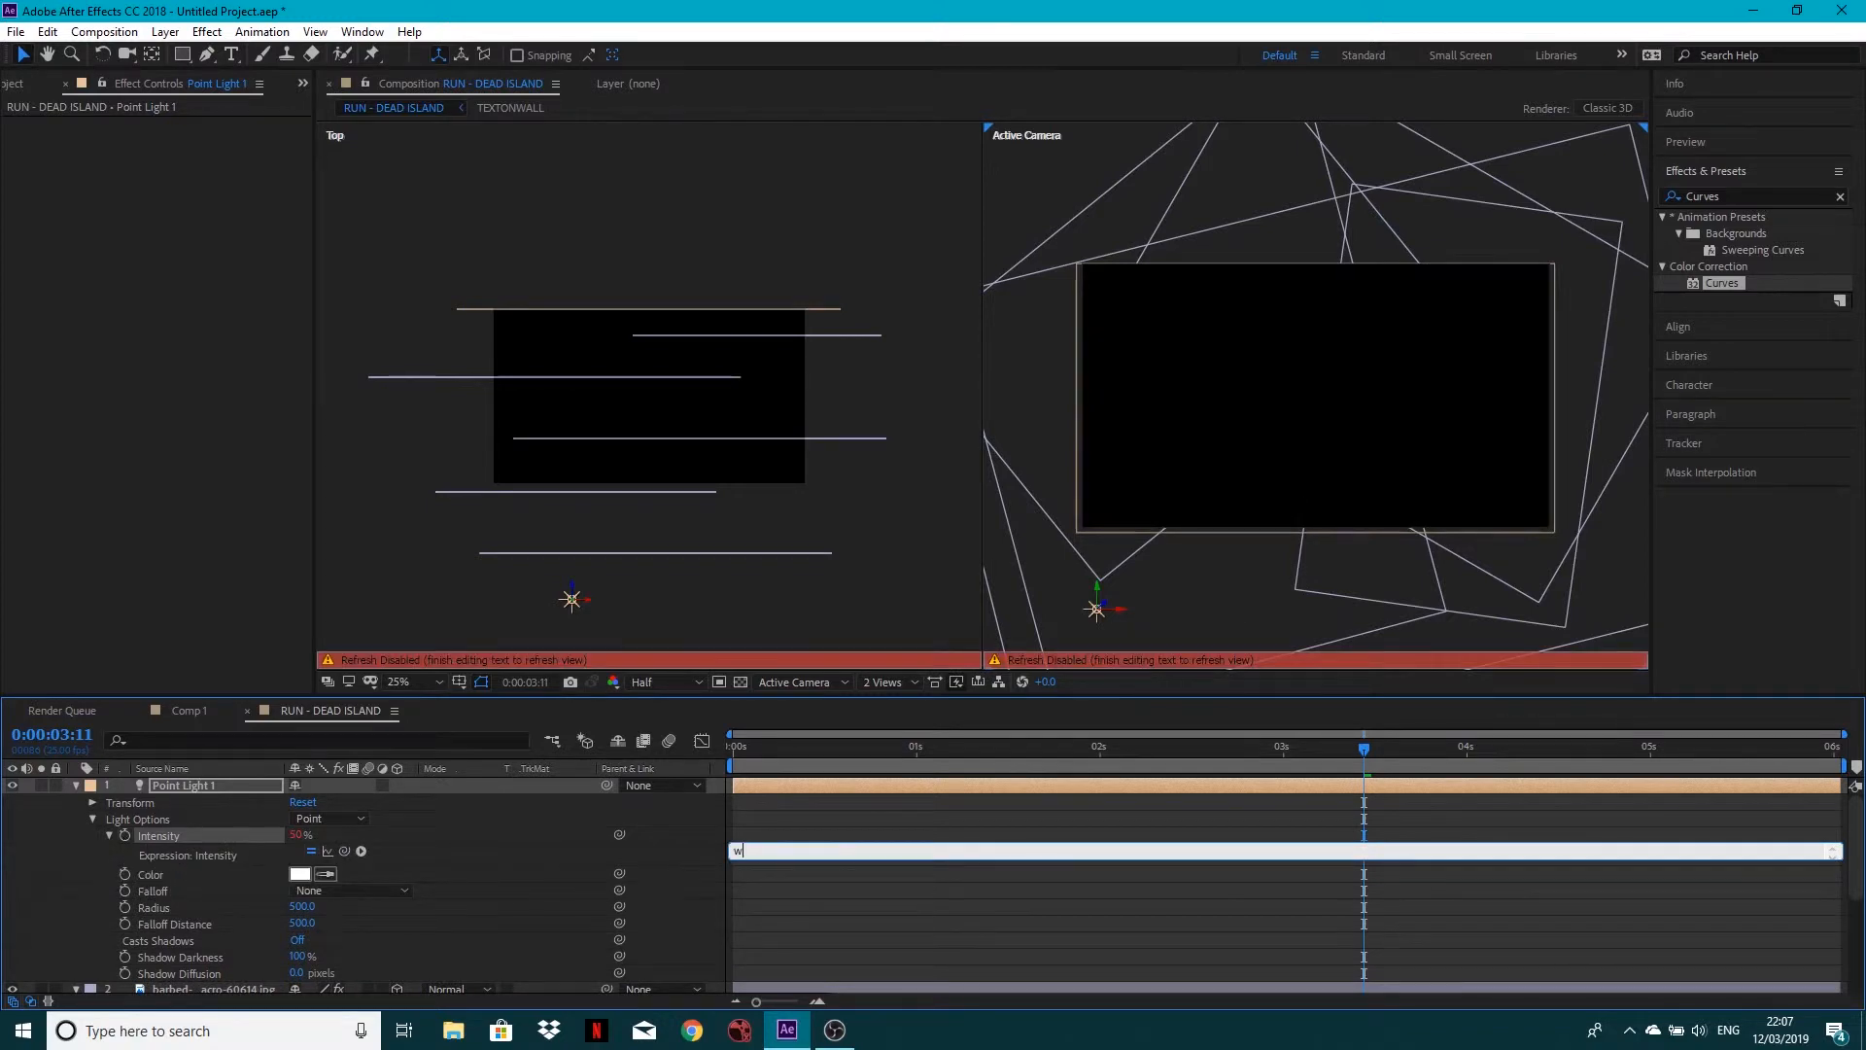
text(iggle(8,10))
click(801, 920)
mouse_move(785, 749)
mouse_down()
mouse_move(739, 753)
mouse_move(813, 761)
mouse_up()
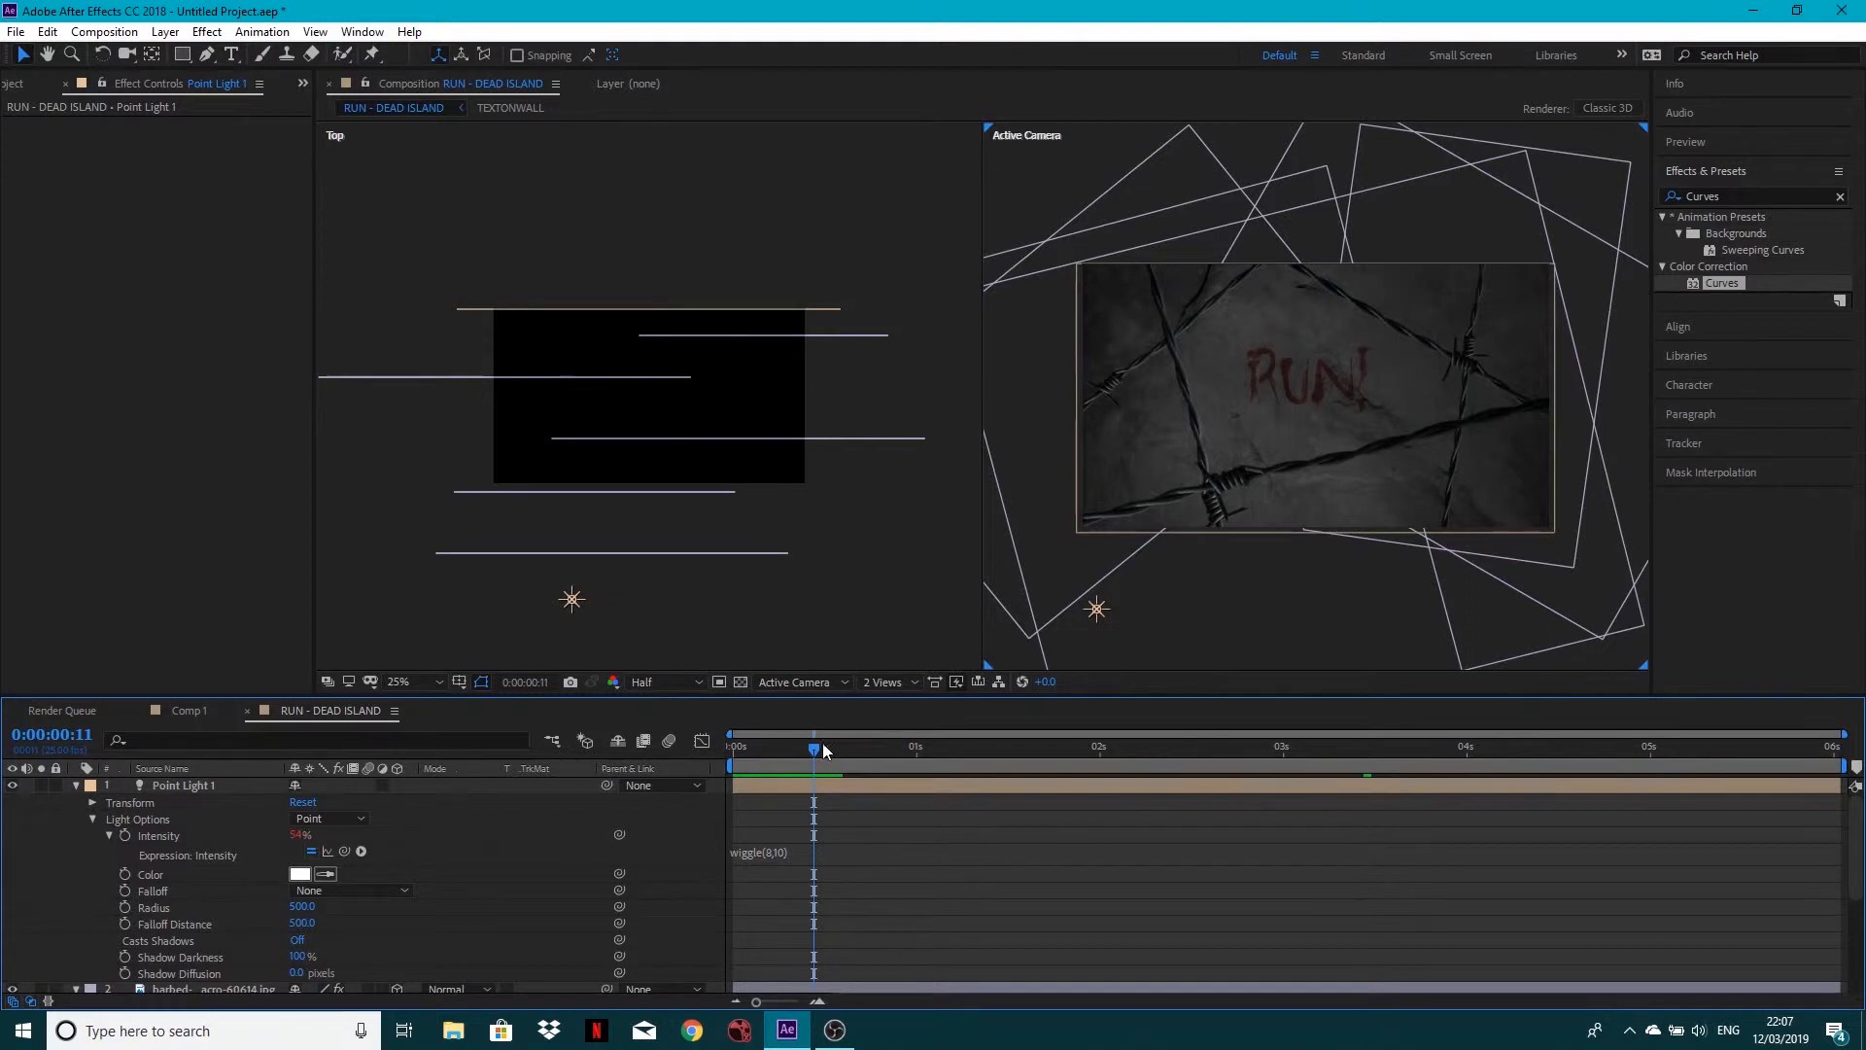
drag(822, 749, 784, 785)
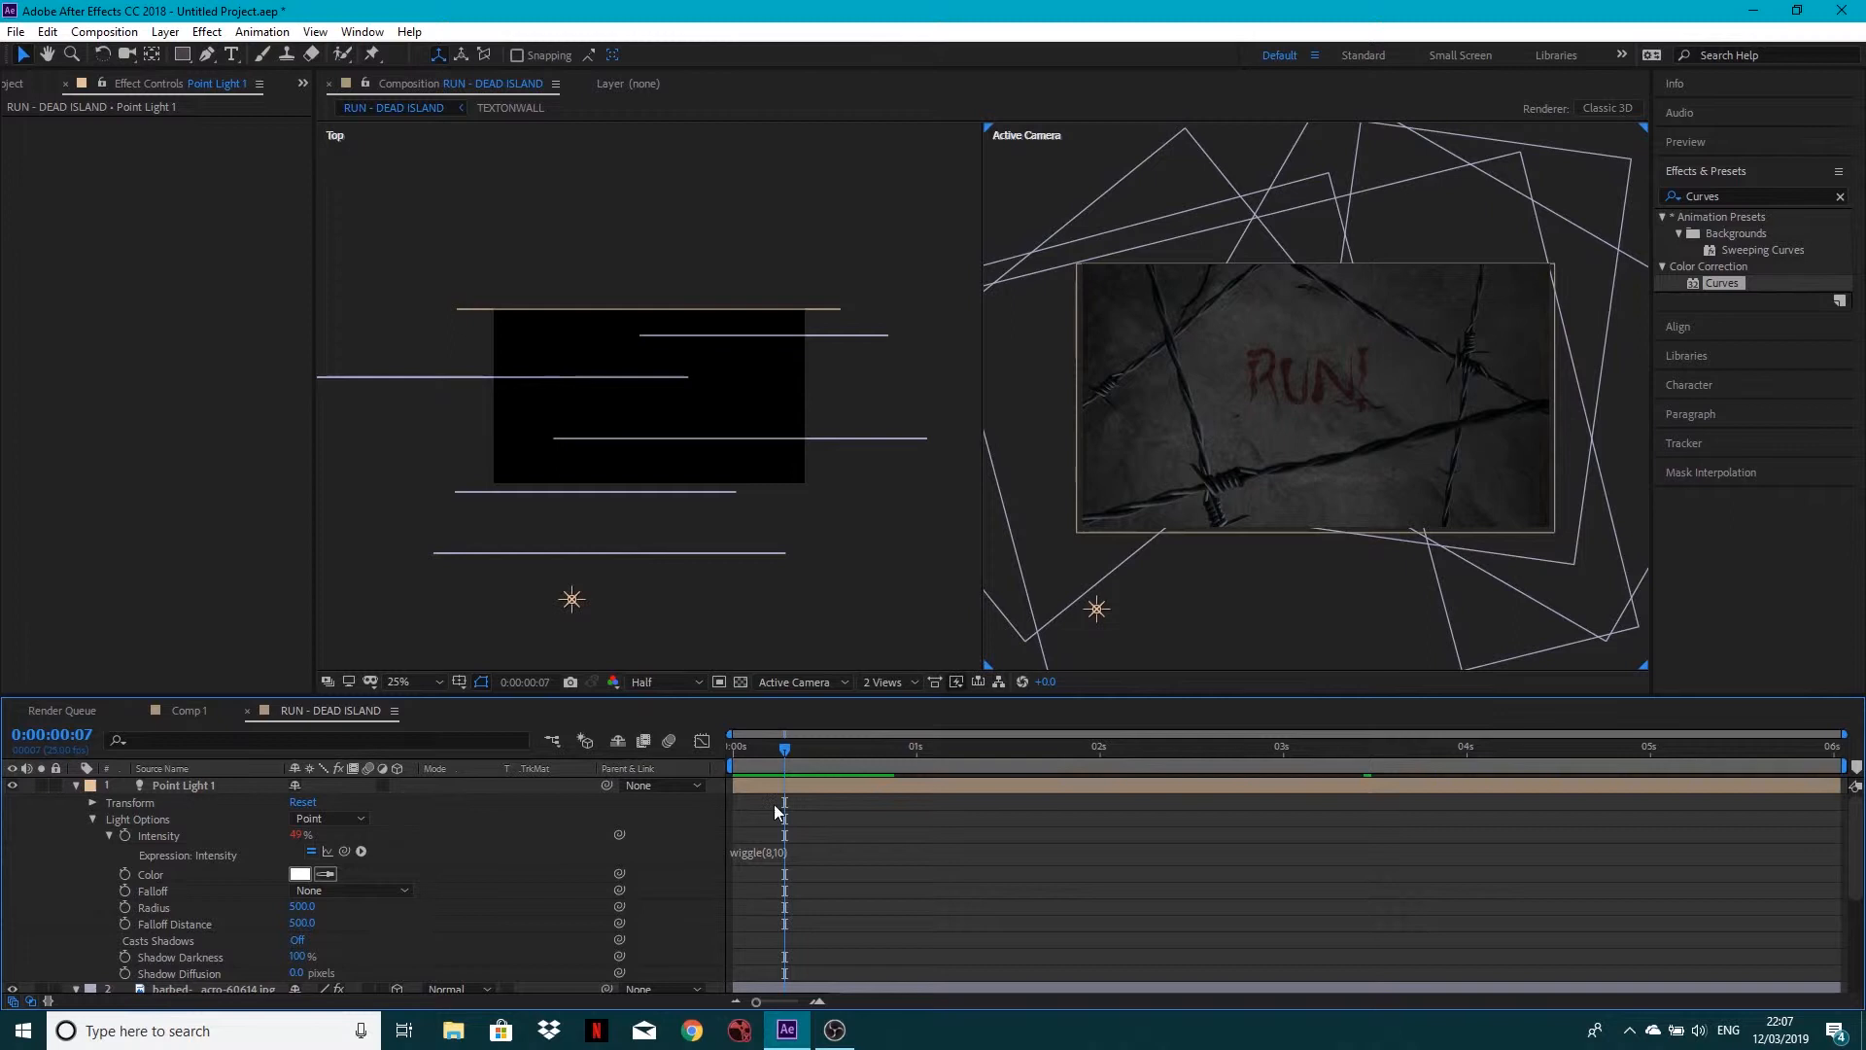
Change the point light's Intensity expression to wiggle(8,50) and preview the flicker from 1 second
click(770, 854)
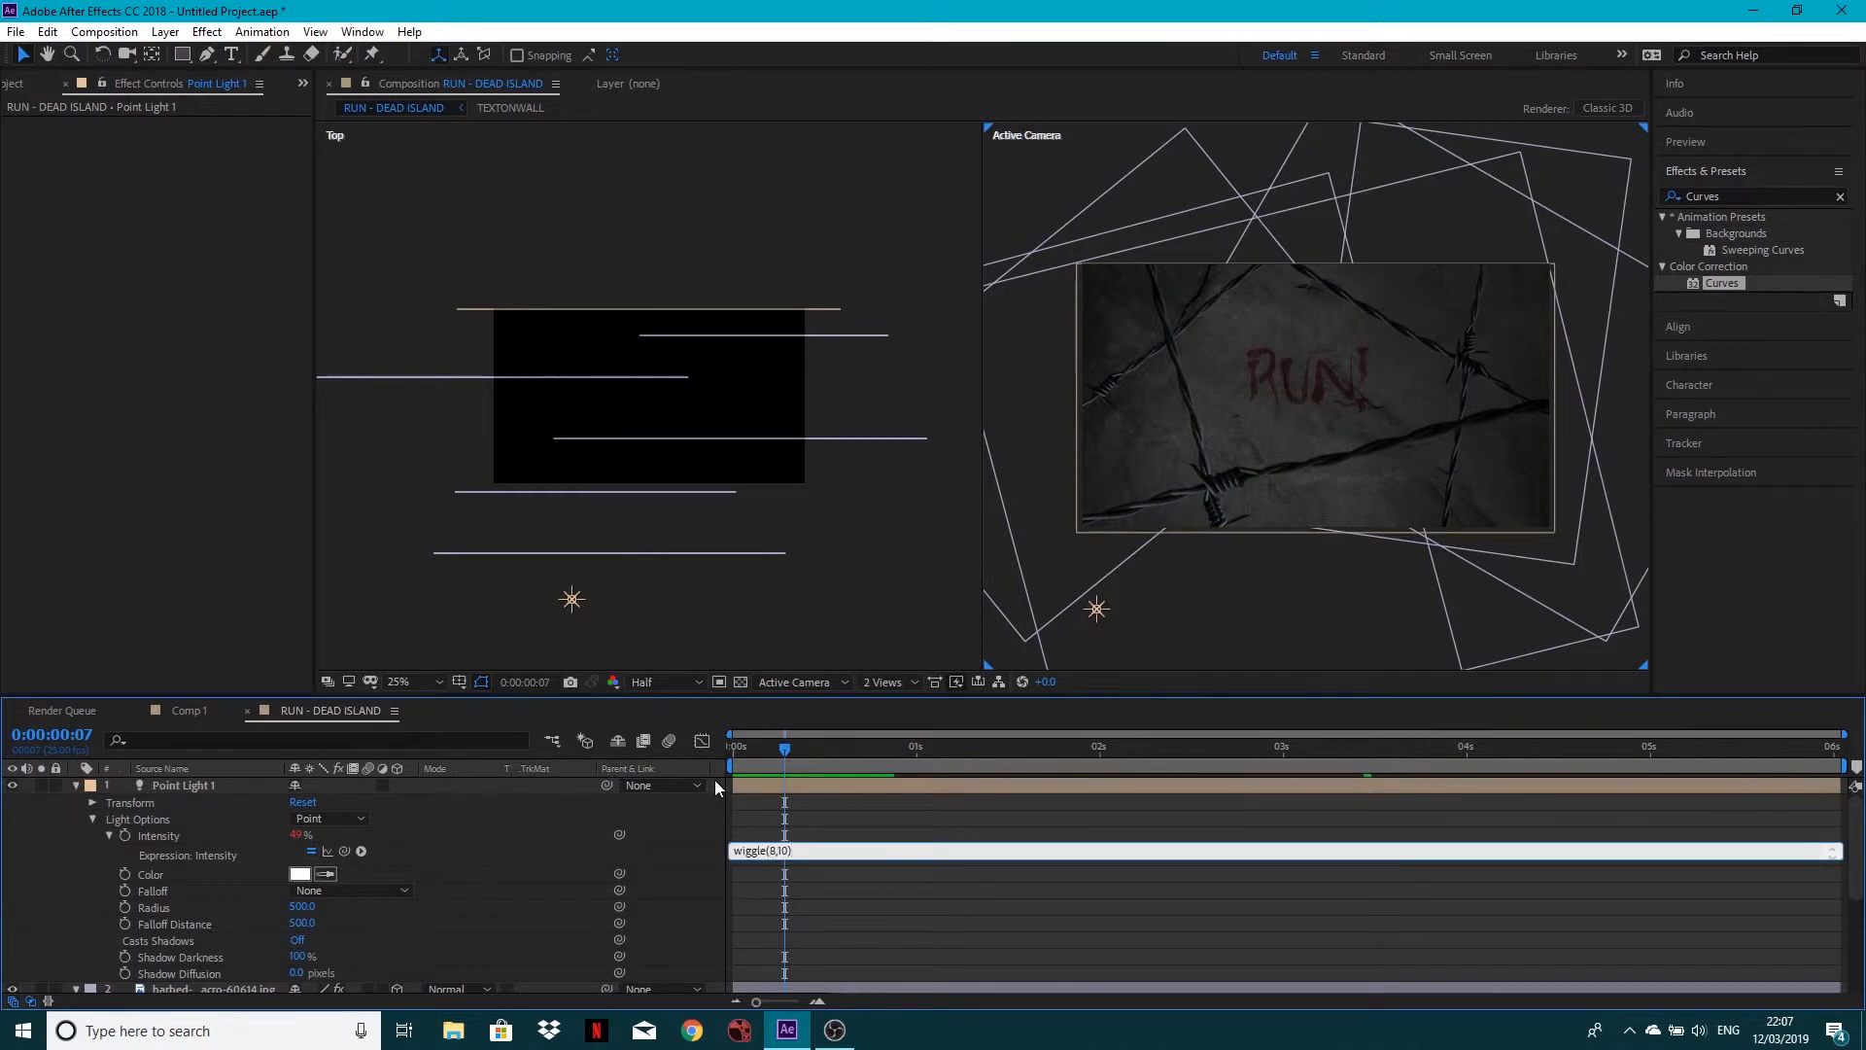
text(50)
key(BackSpace)
key(BackSpace)
key(BackSpace)
text(50)
key(BackSpace)
text(5)
click(776, 797)
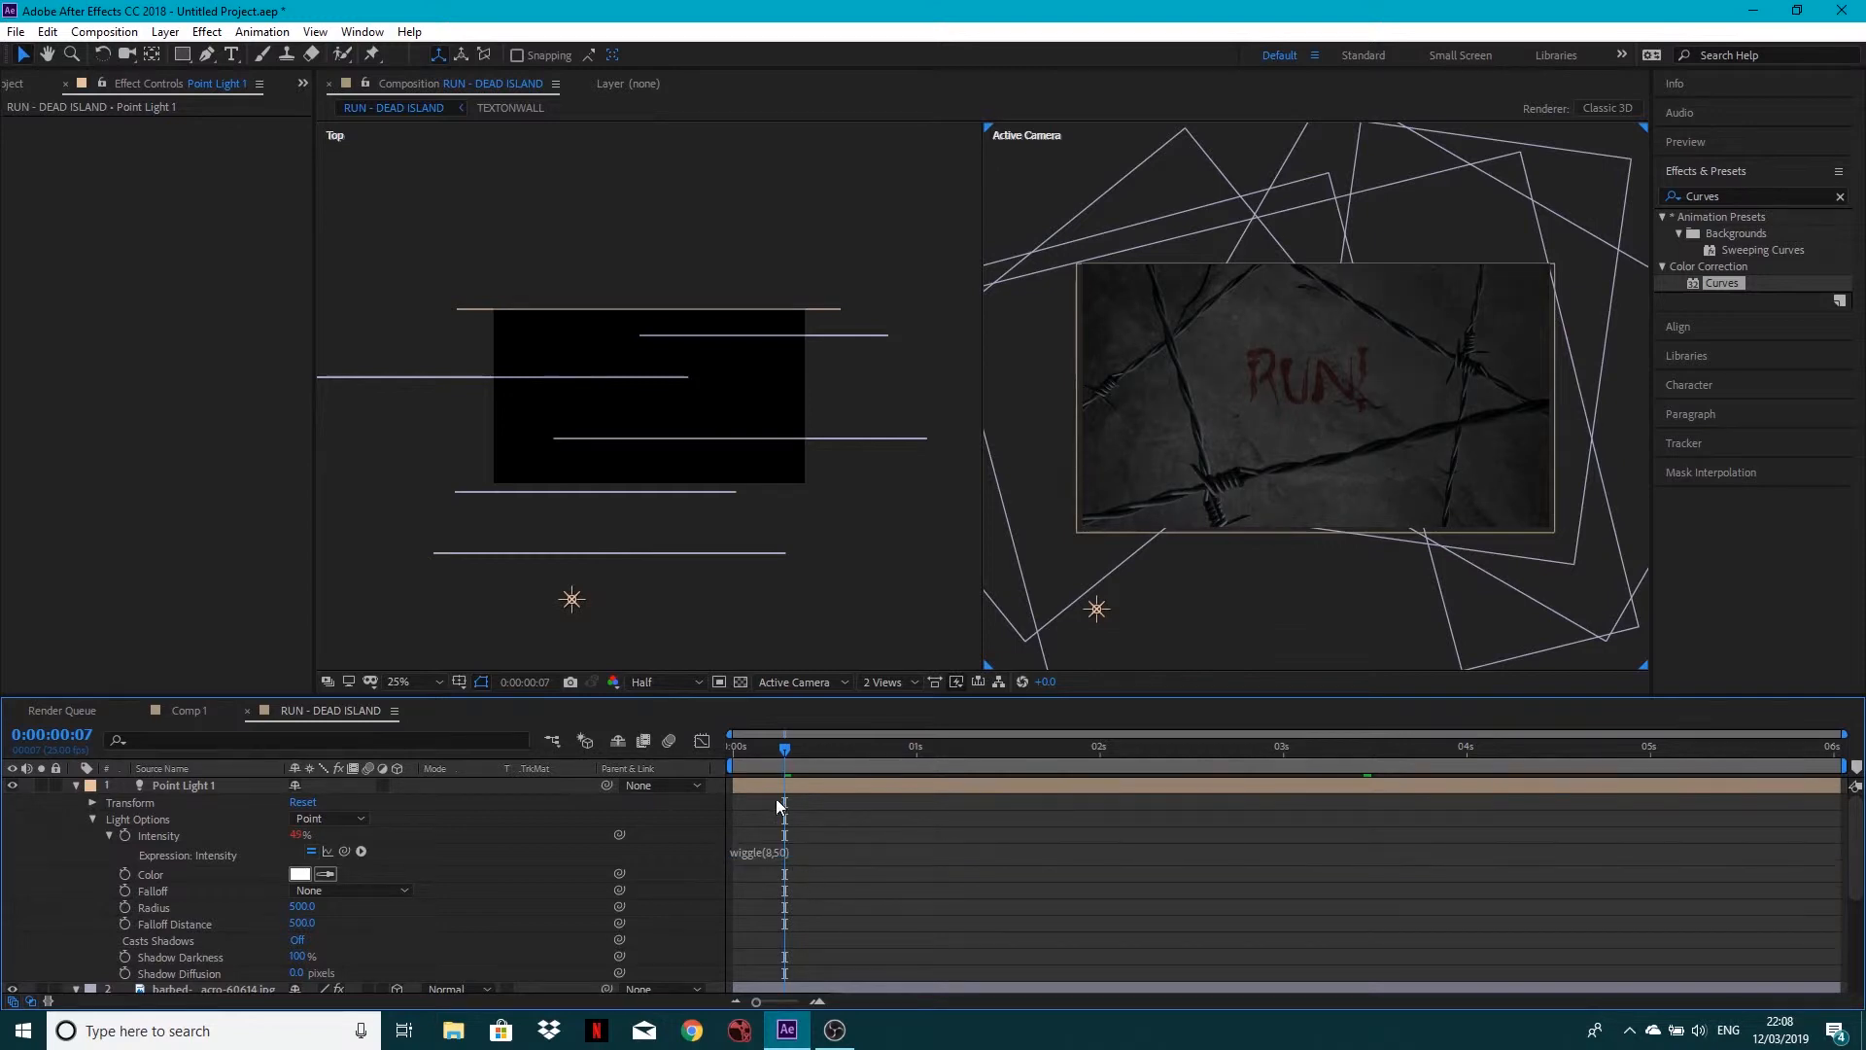
drag(783, 754, 919, 762)
key(space)
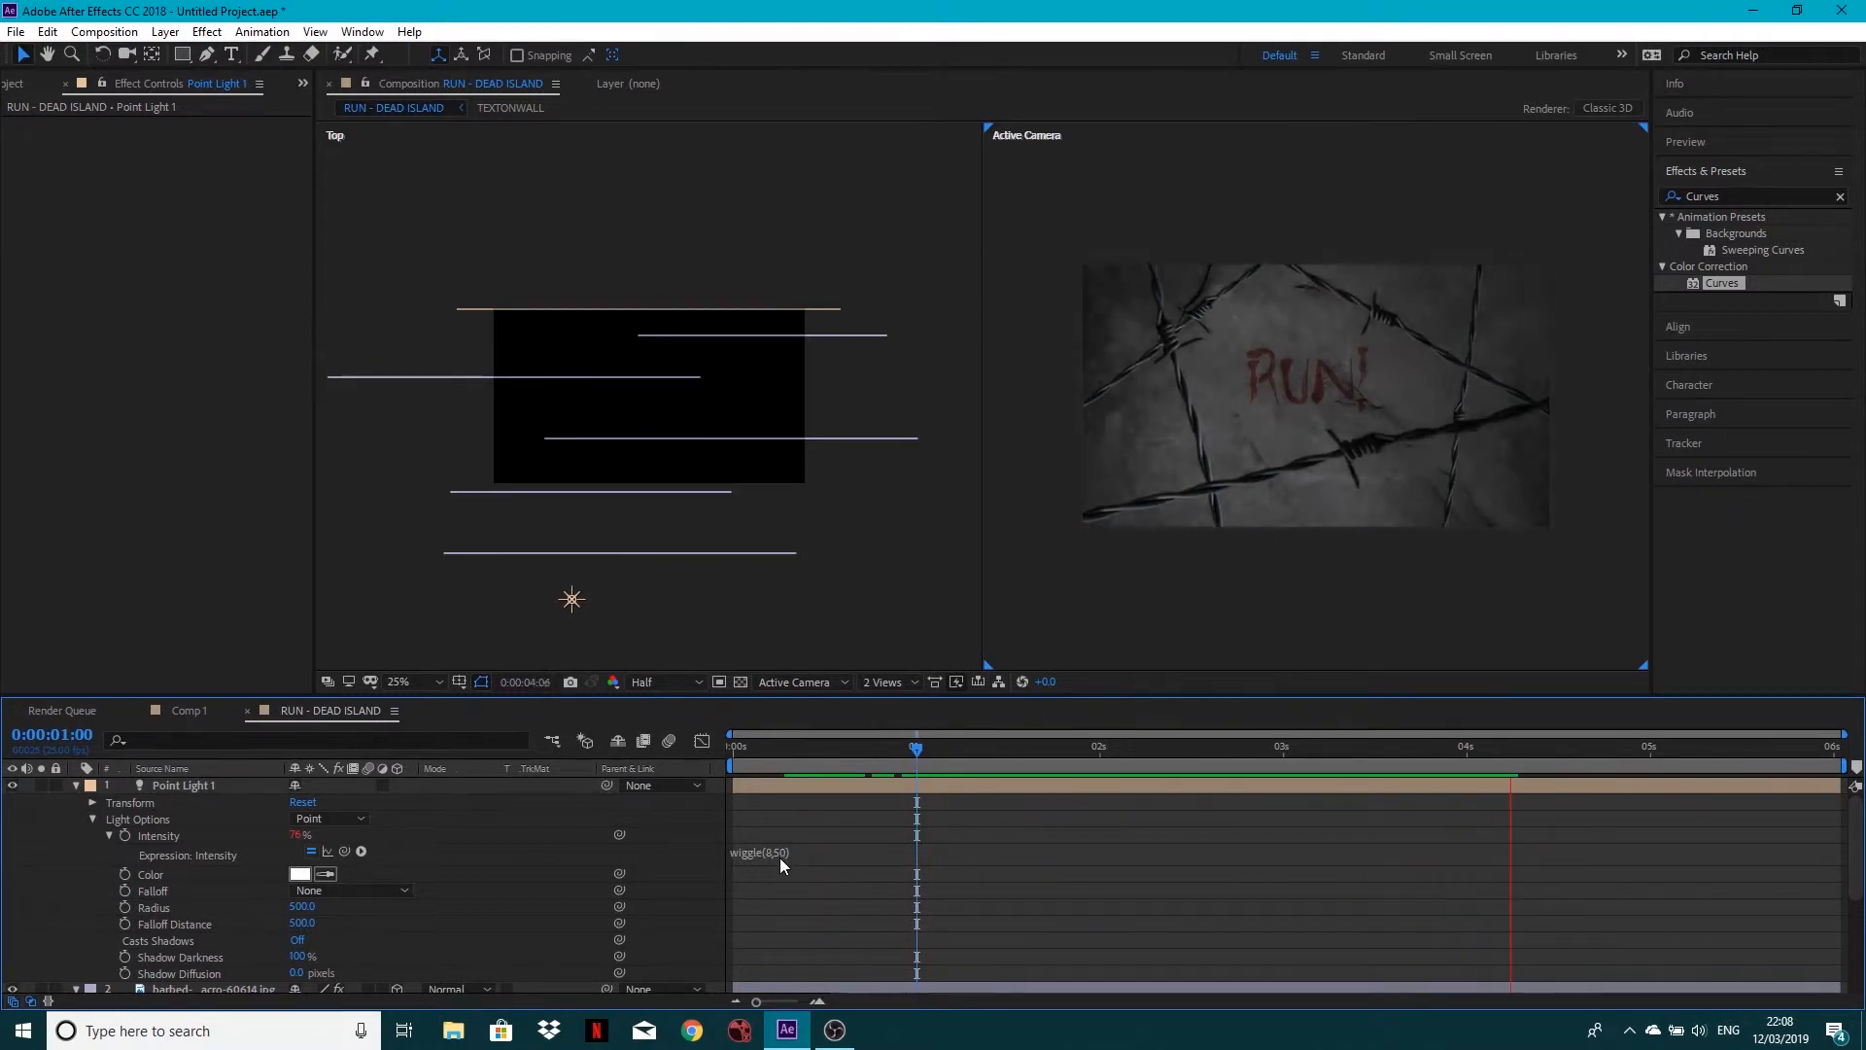
key(space)
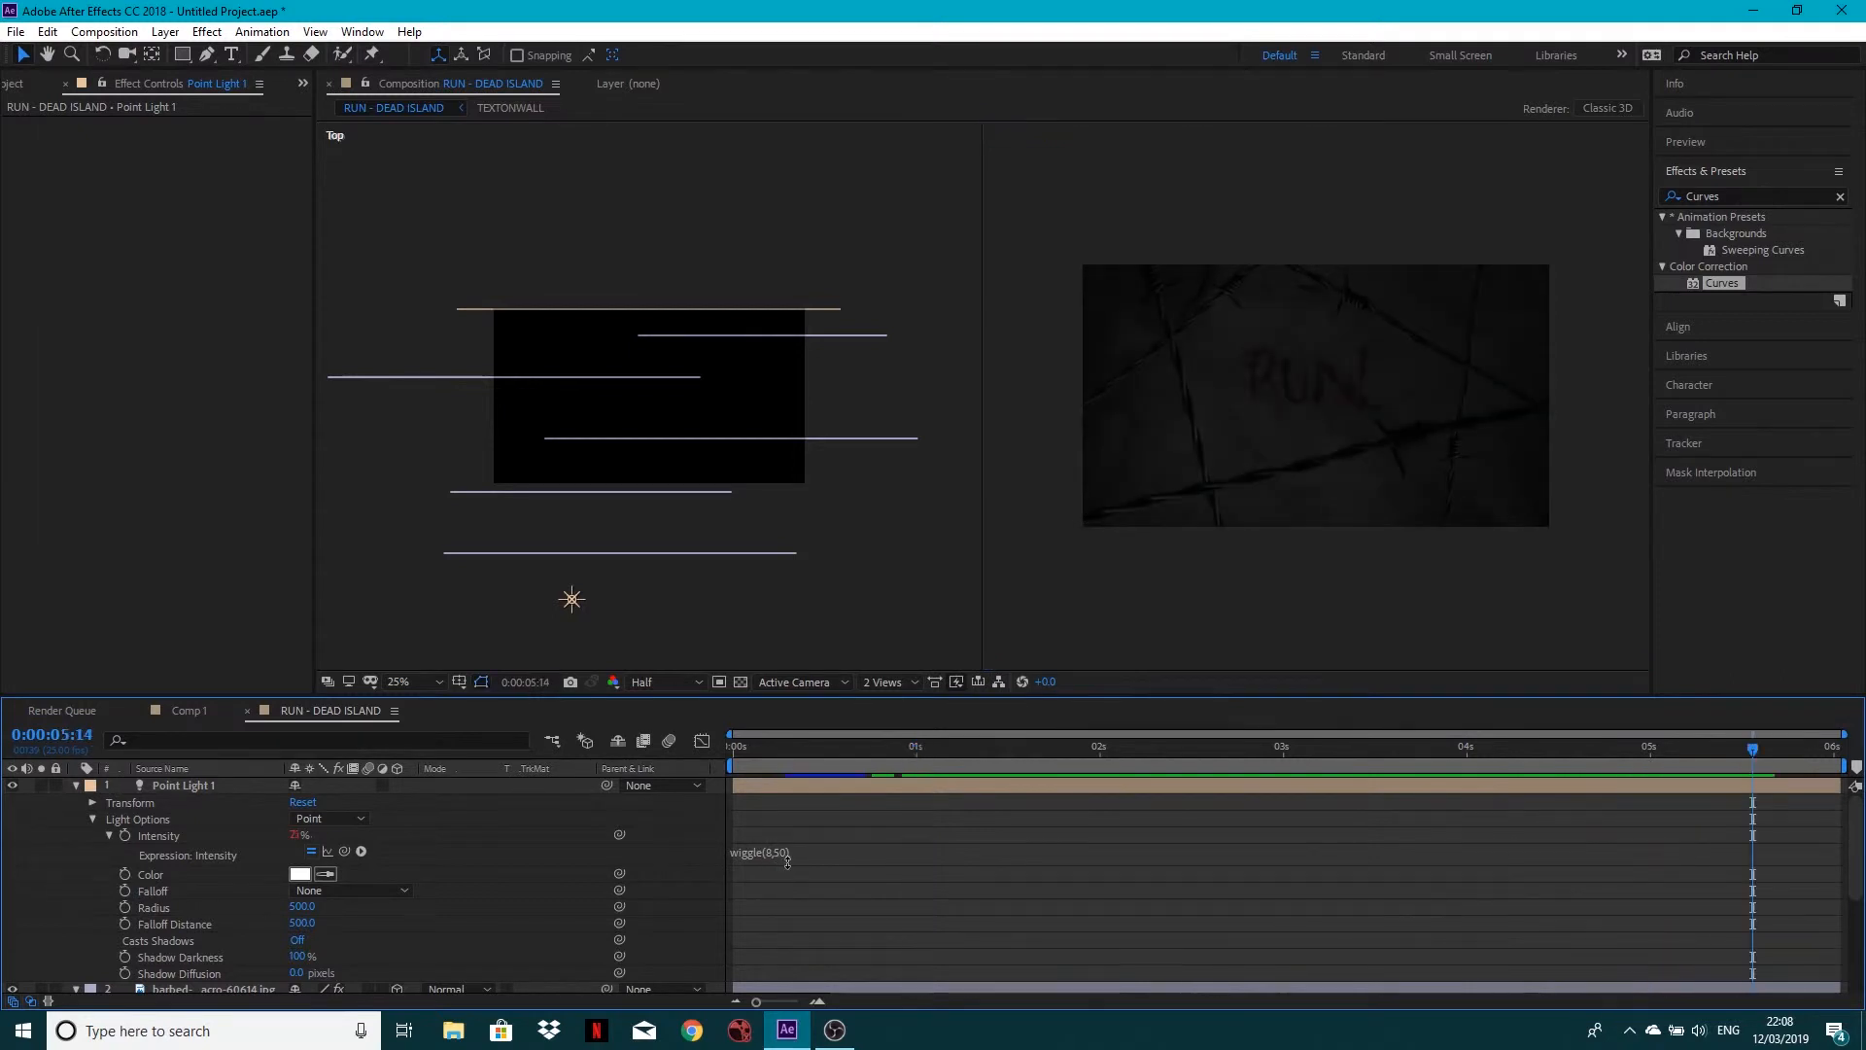
Set the point light's Intensity expression to wiggle(8,10) and preview the flicker from near the start
click(776, 861)
click(787, 851)
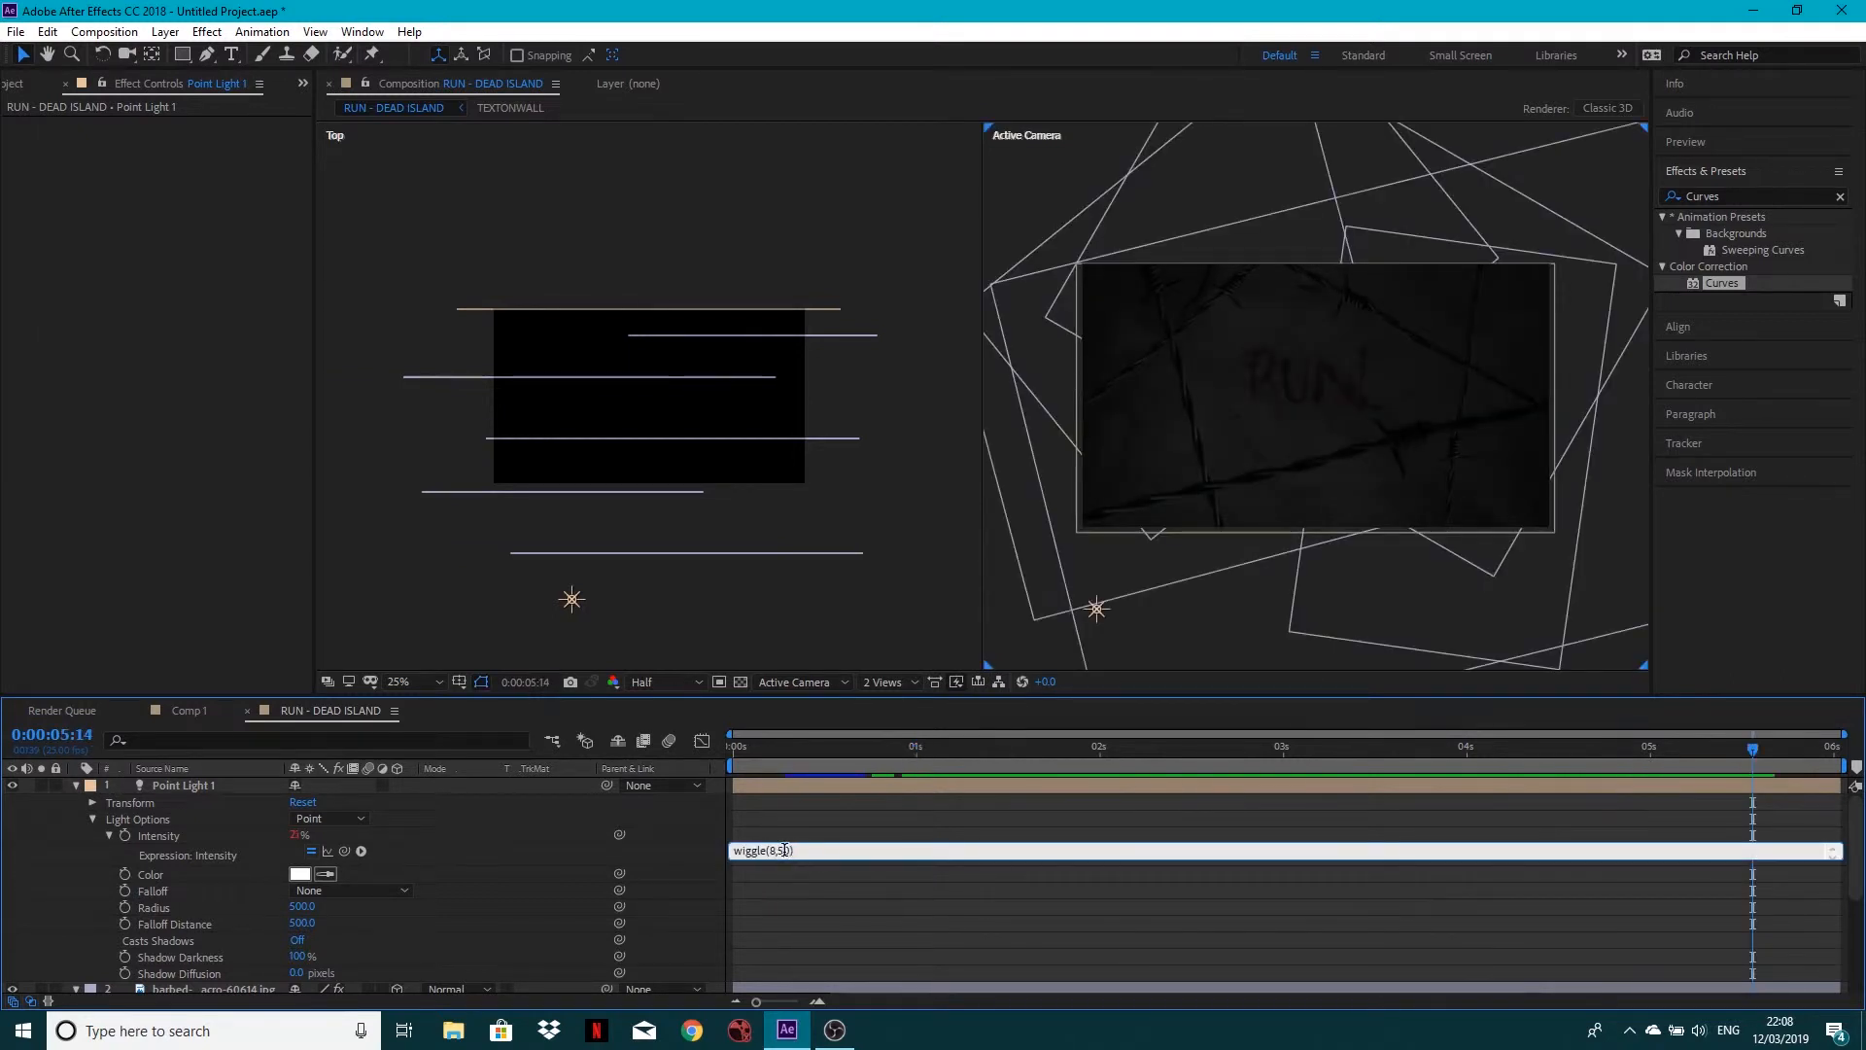
key(BackSpace)
key(BackSpace)
text(10)
click(774, 912)
drag(795, 747, 767, 754)
key(space)
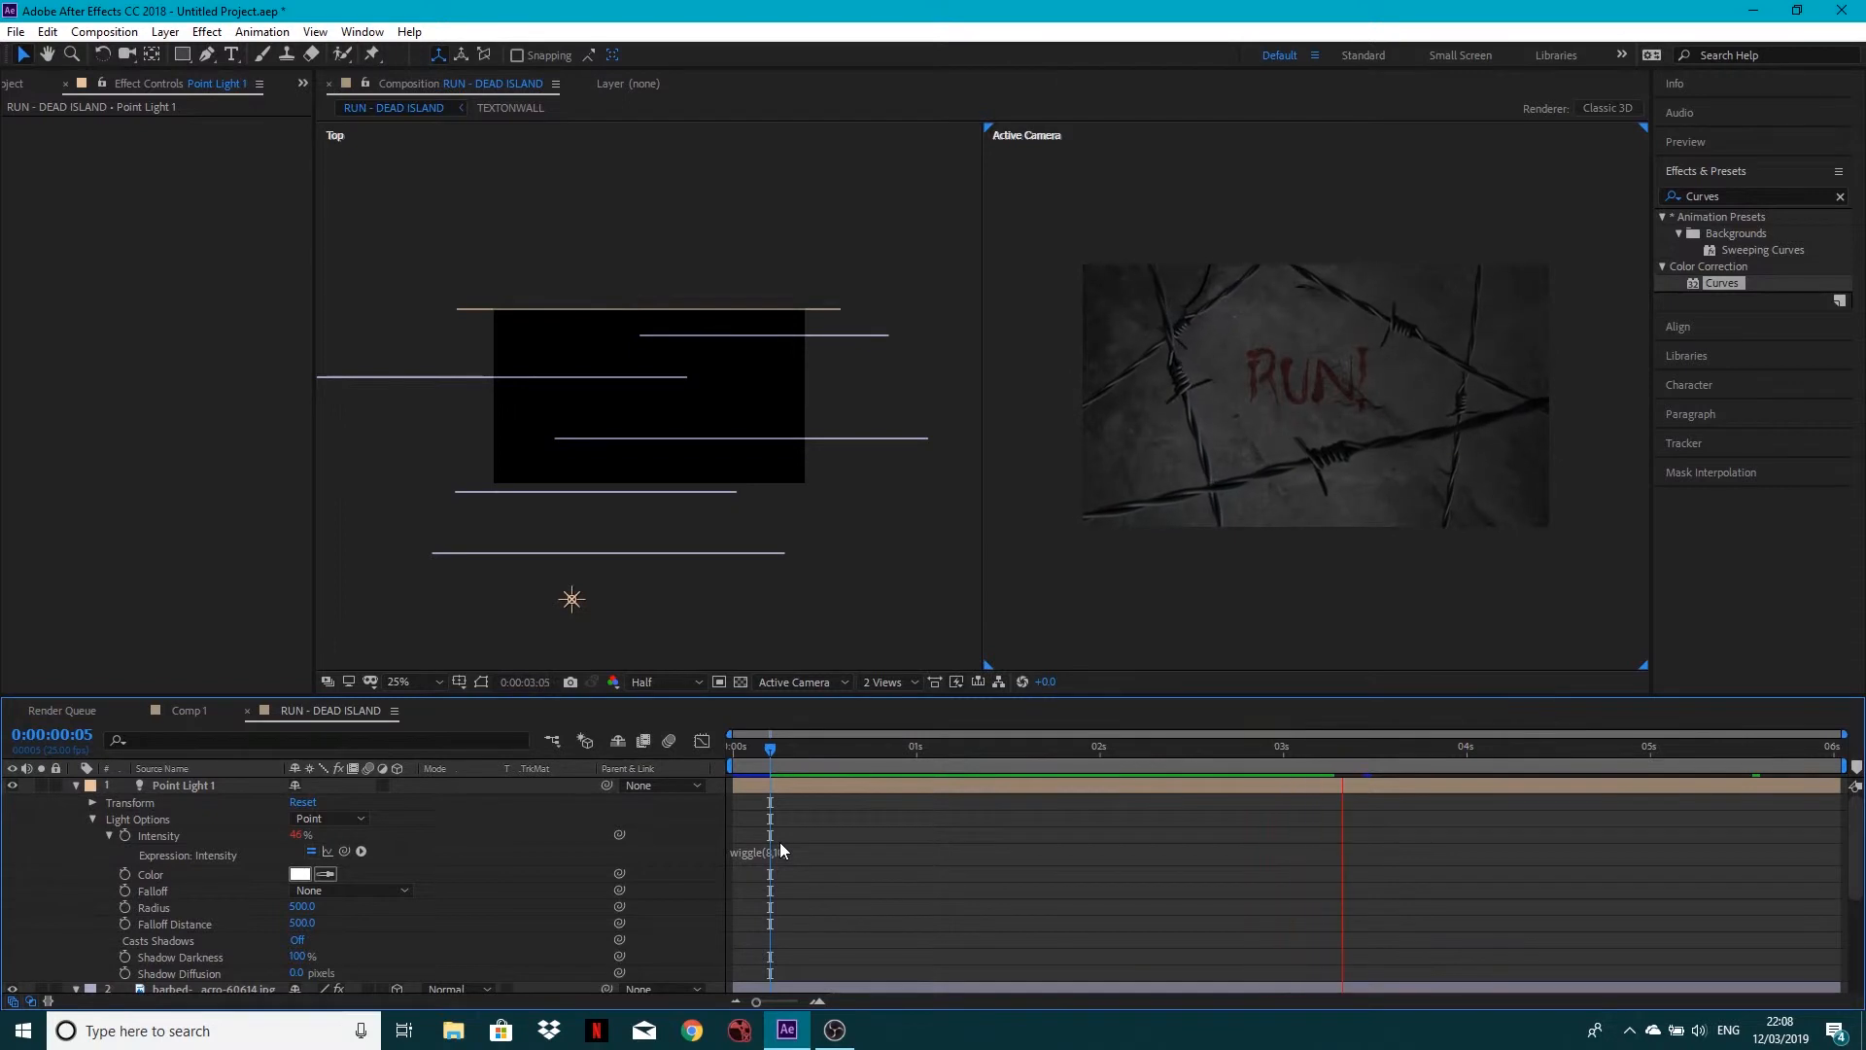
key(space)
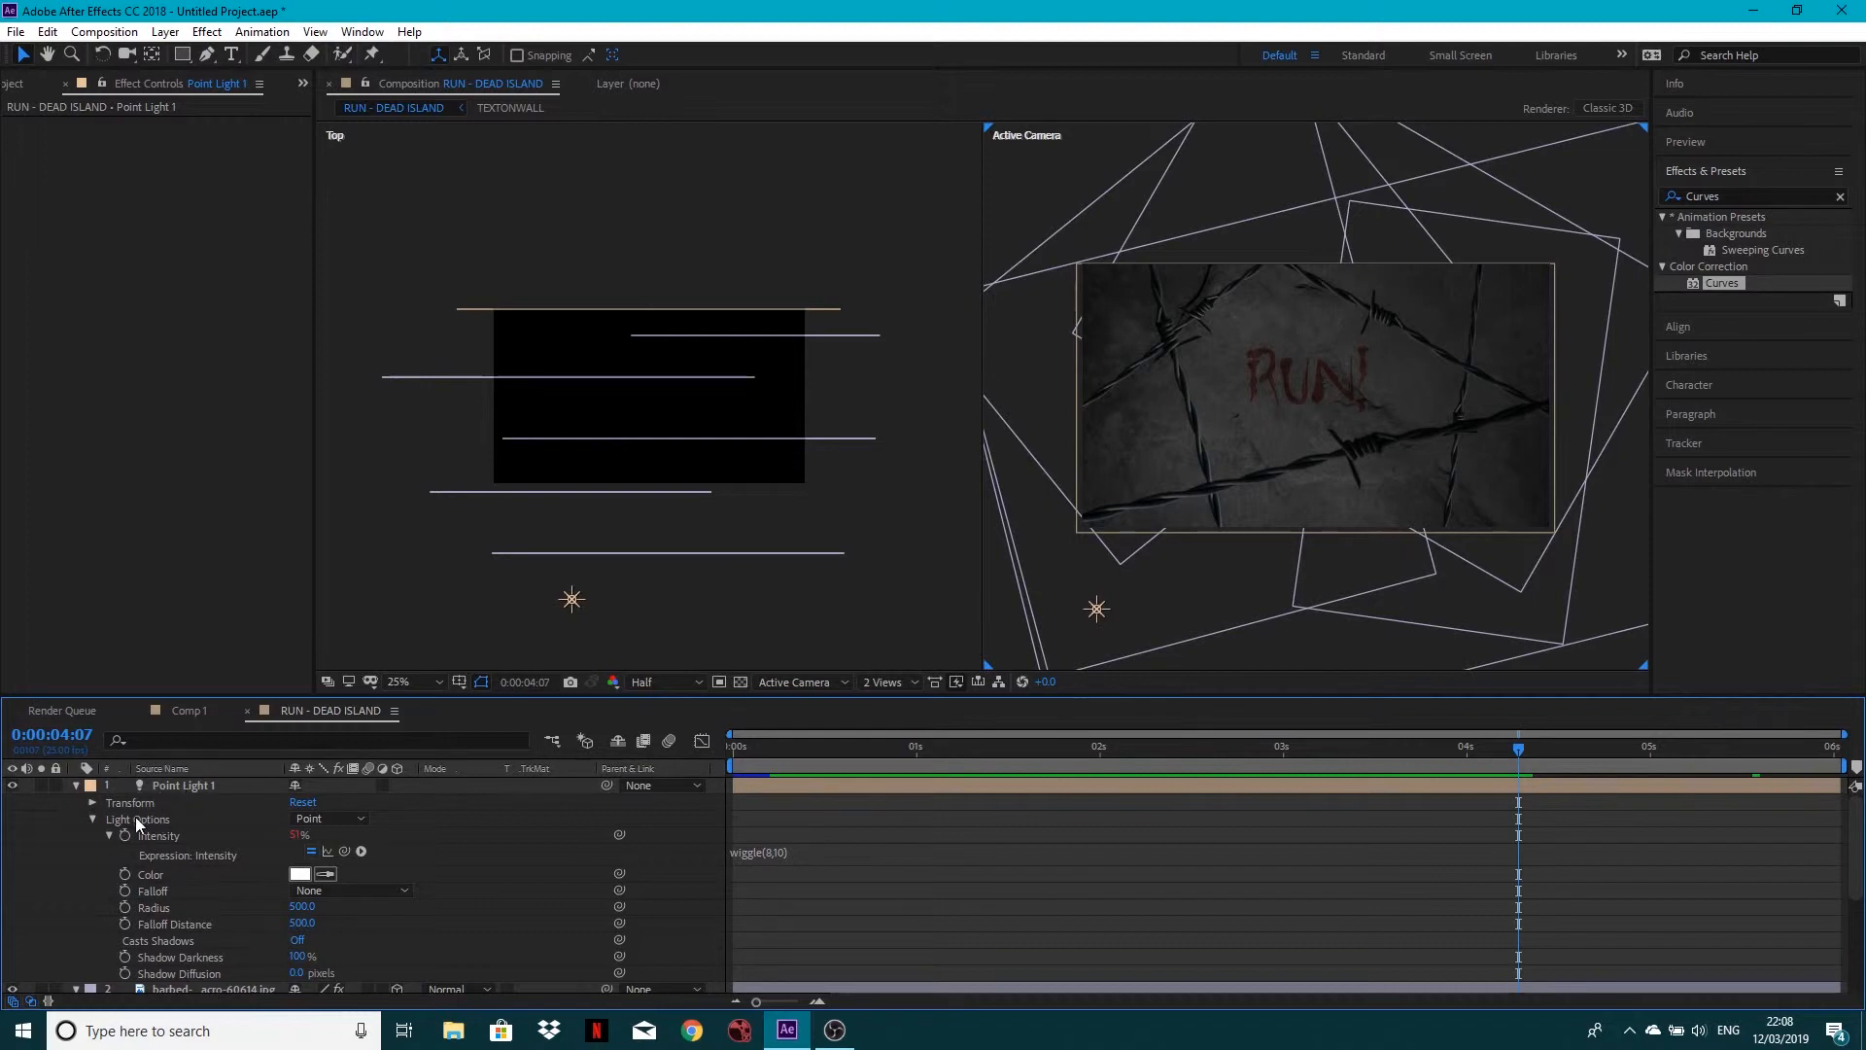
Turn on Casts Shadows for the point light and for all five barbed wire layers
click(294, 940)
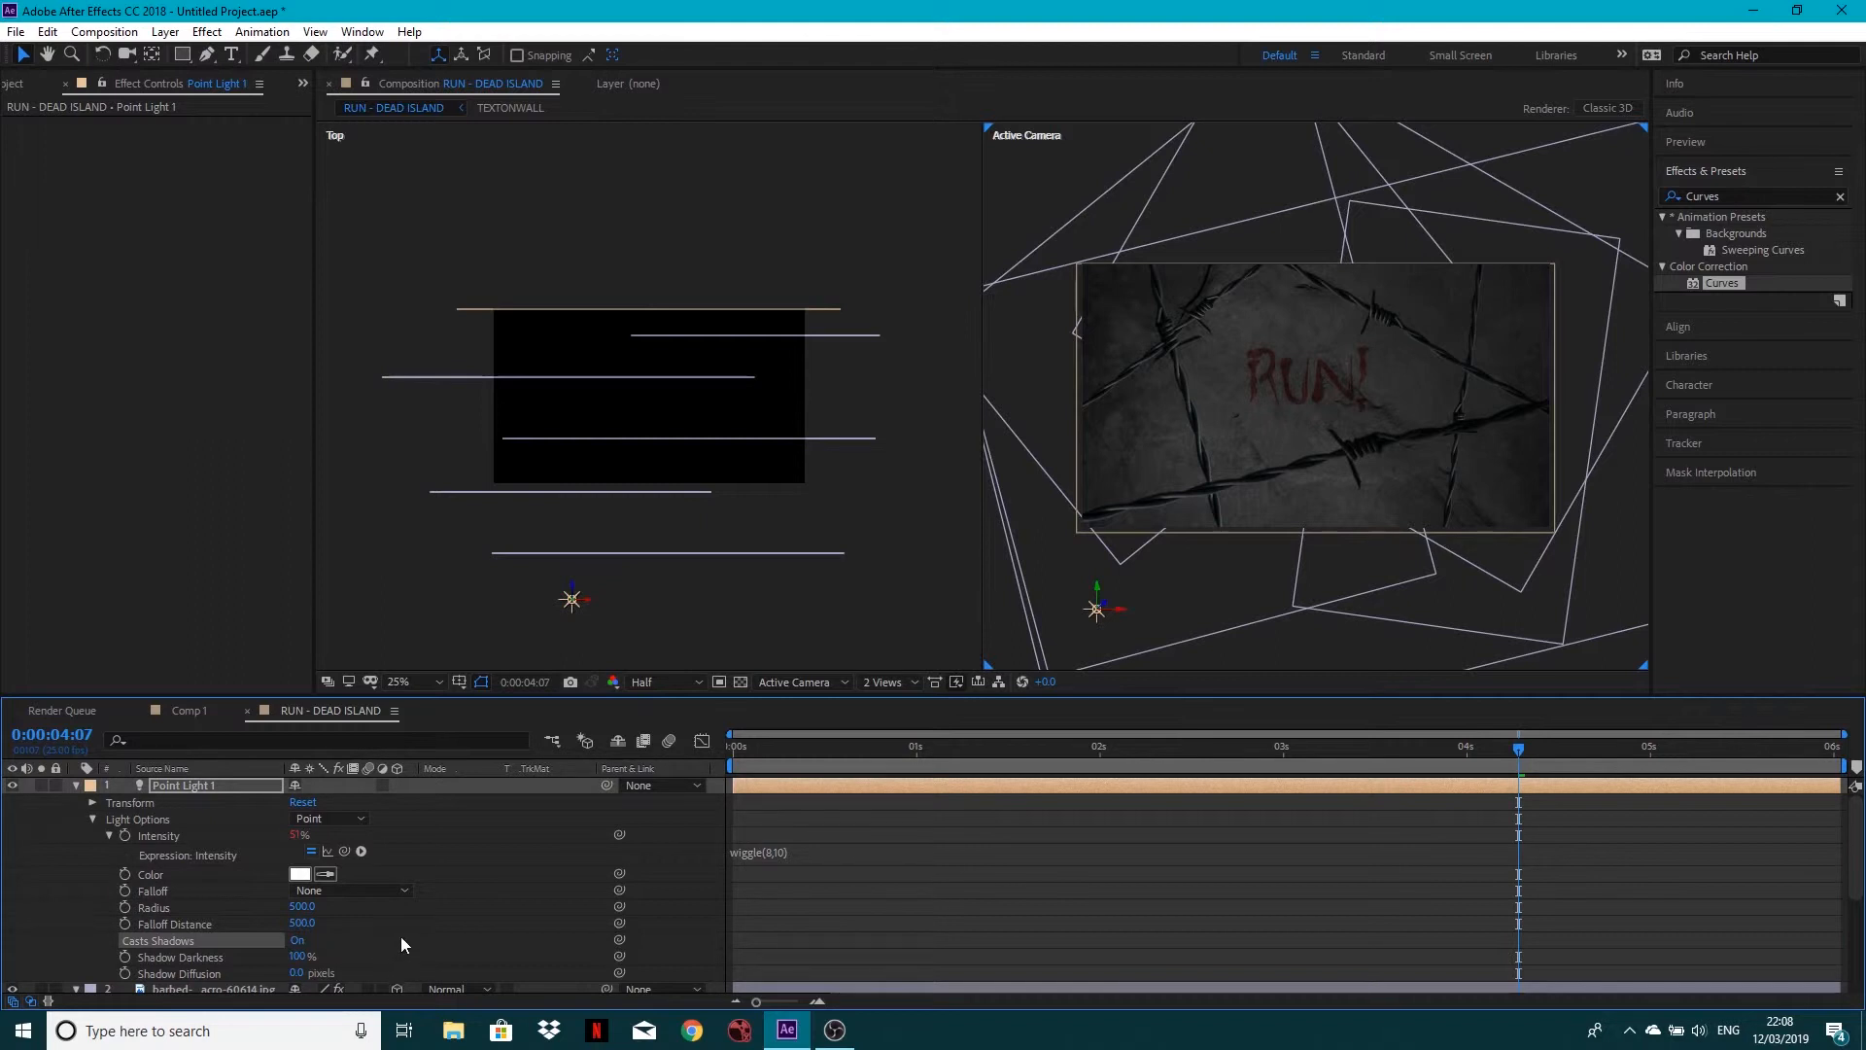
click(73, 785)
click(160, 803)
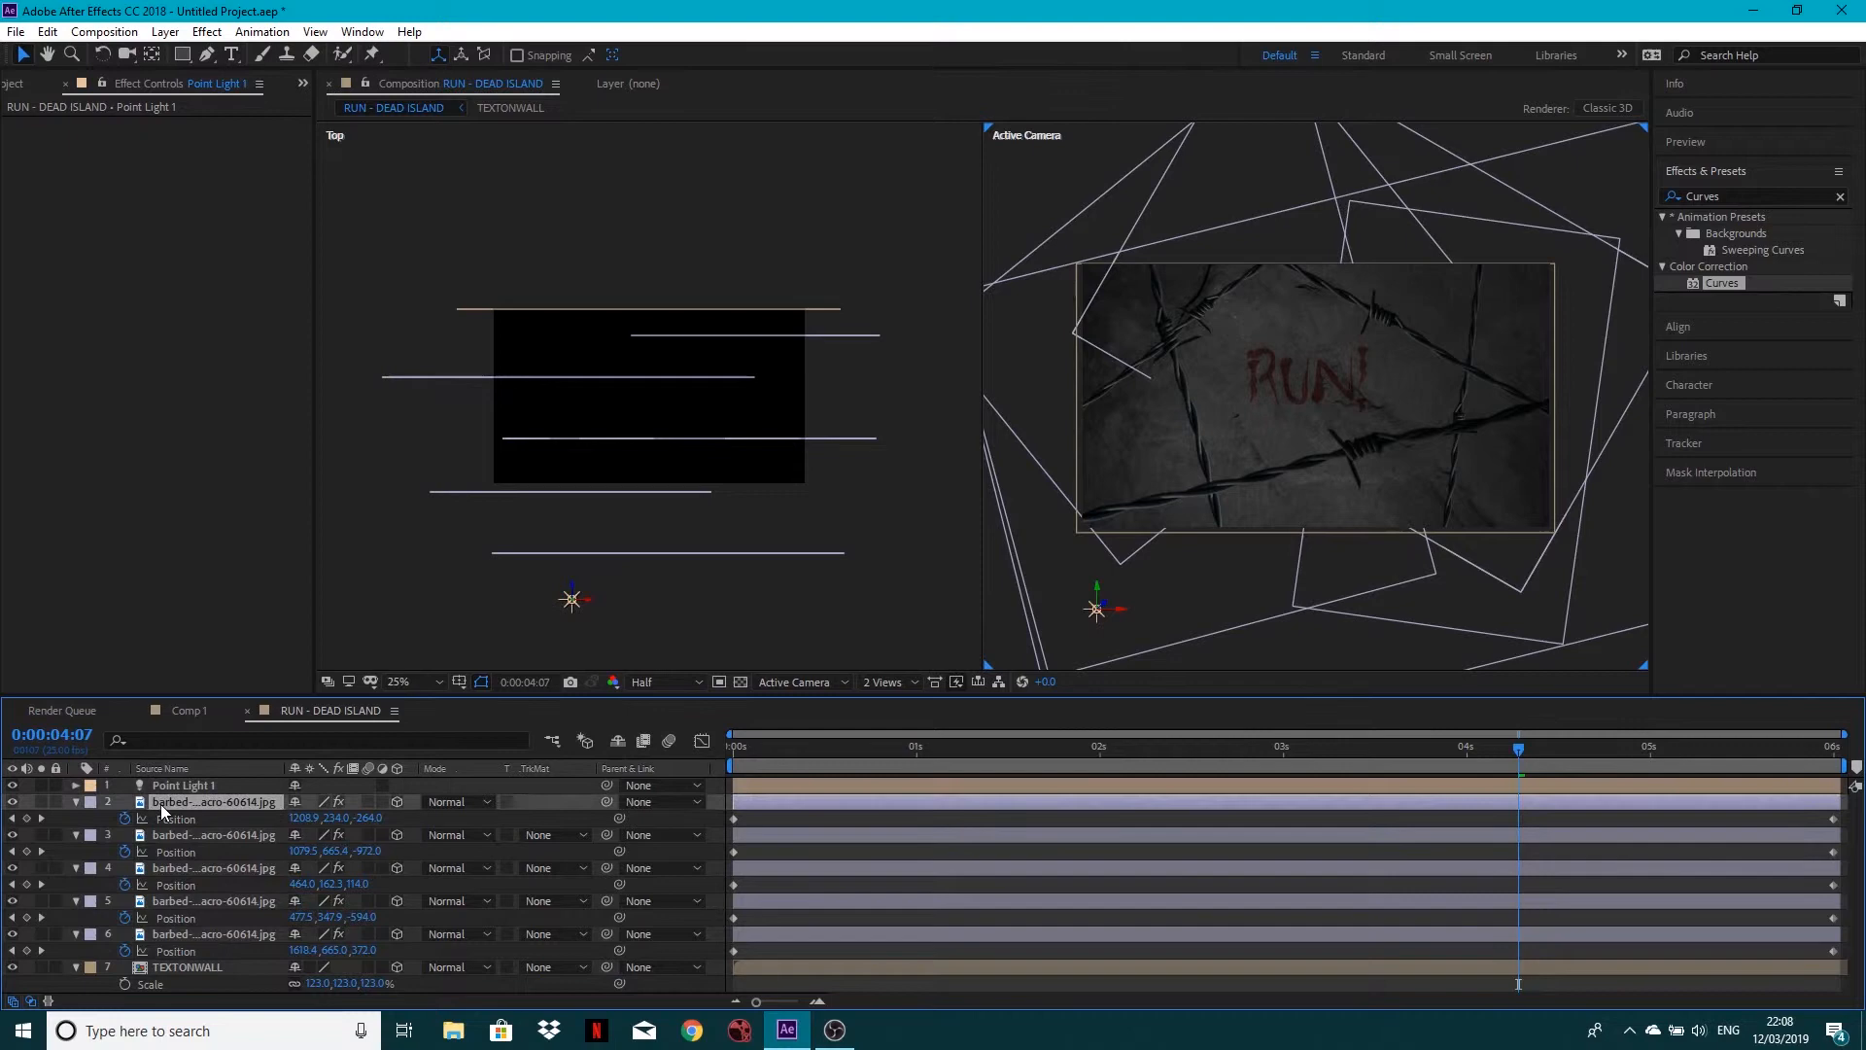
shift+click(183, 937)
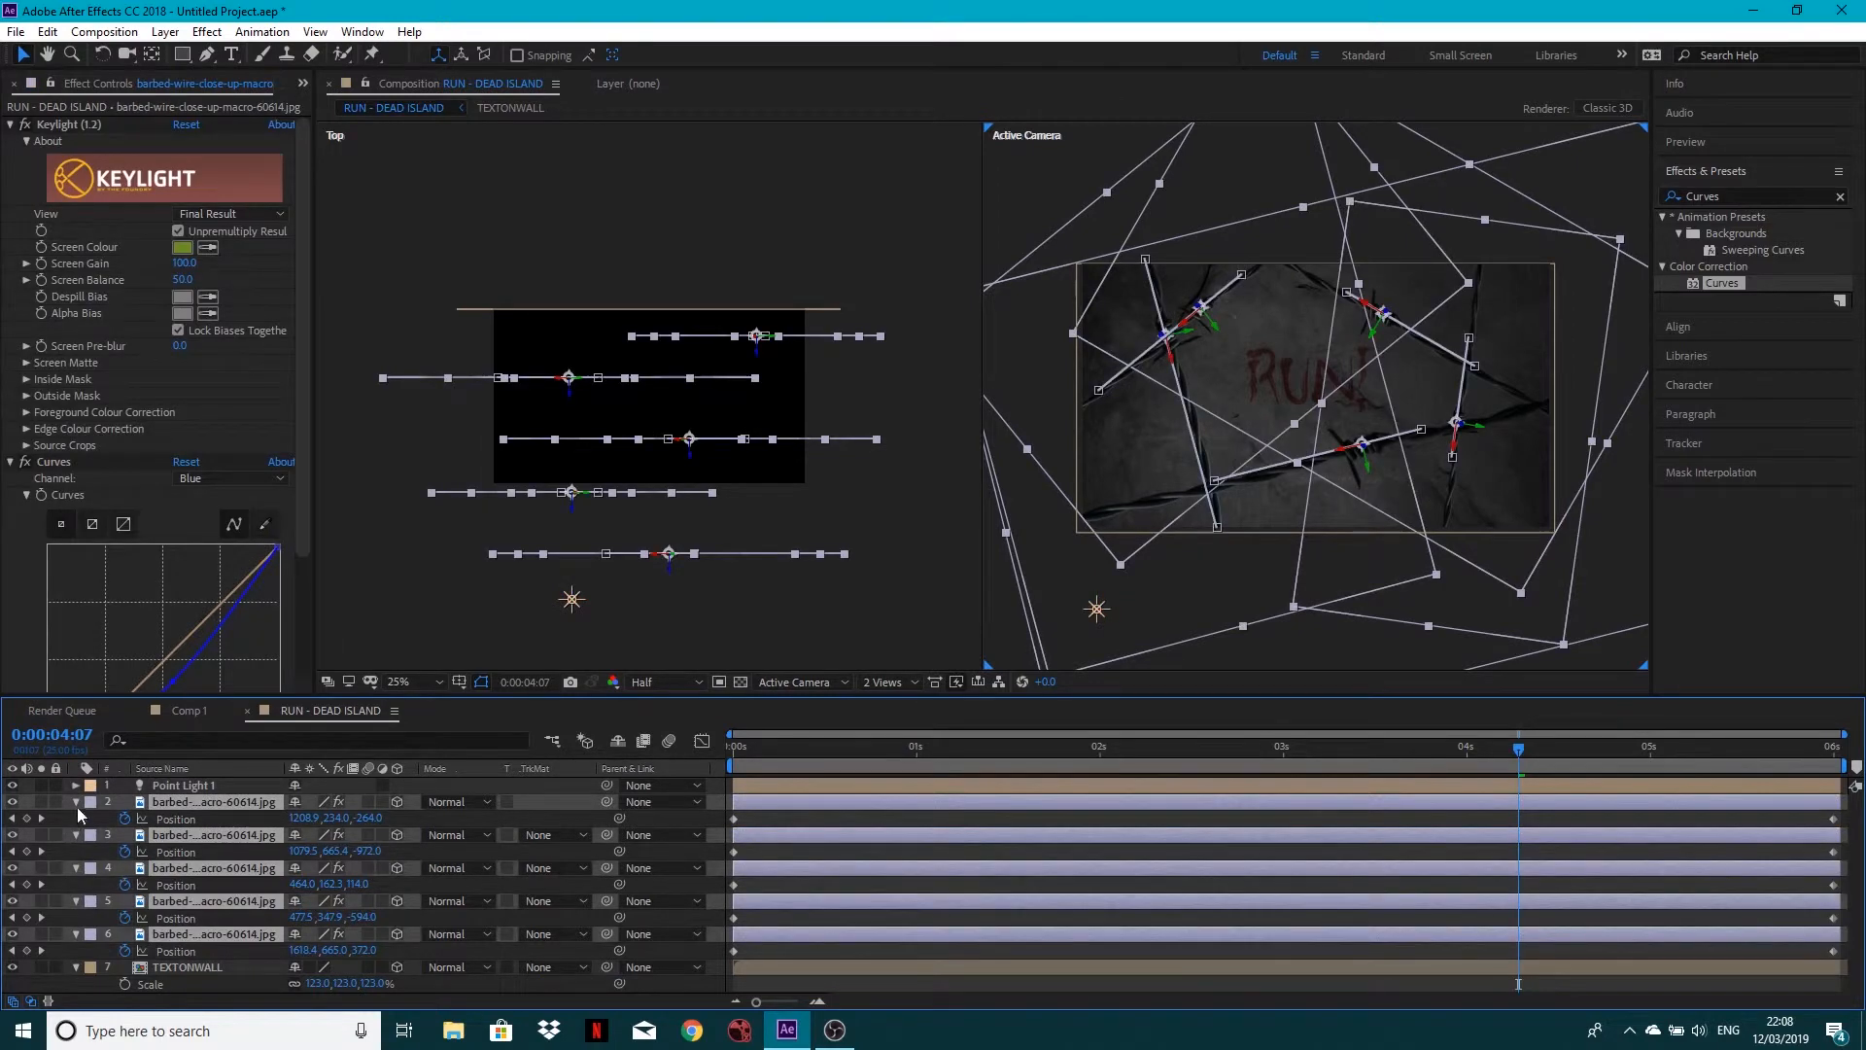
click(75, 802)
click(75, 802)
scroll(101, 914, down, 2)
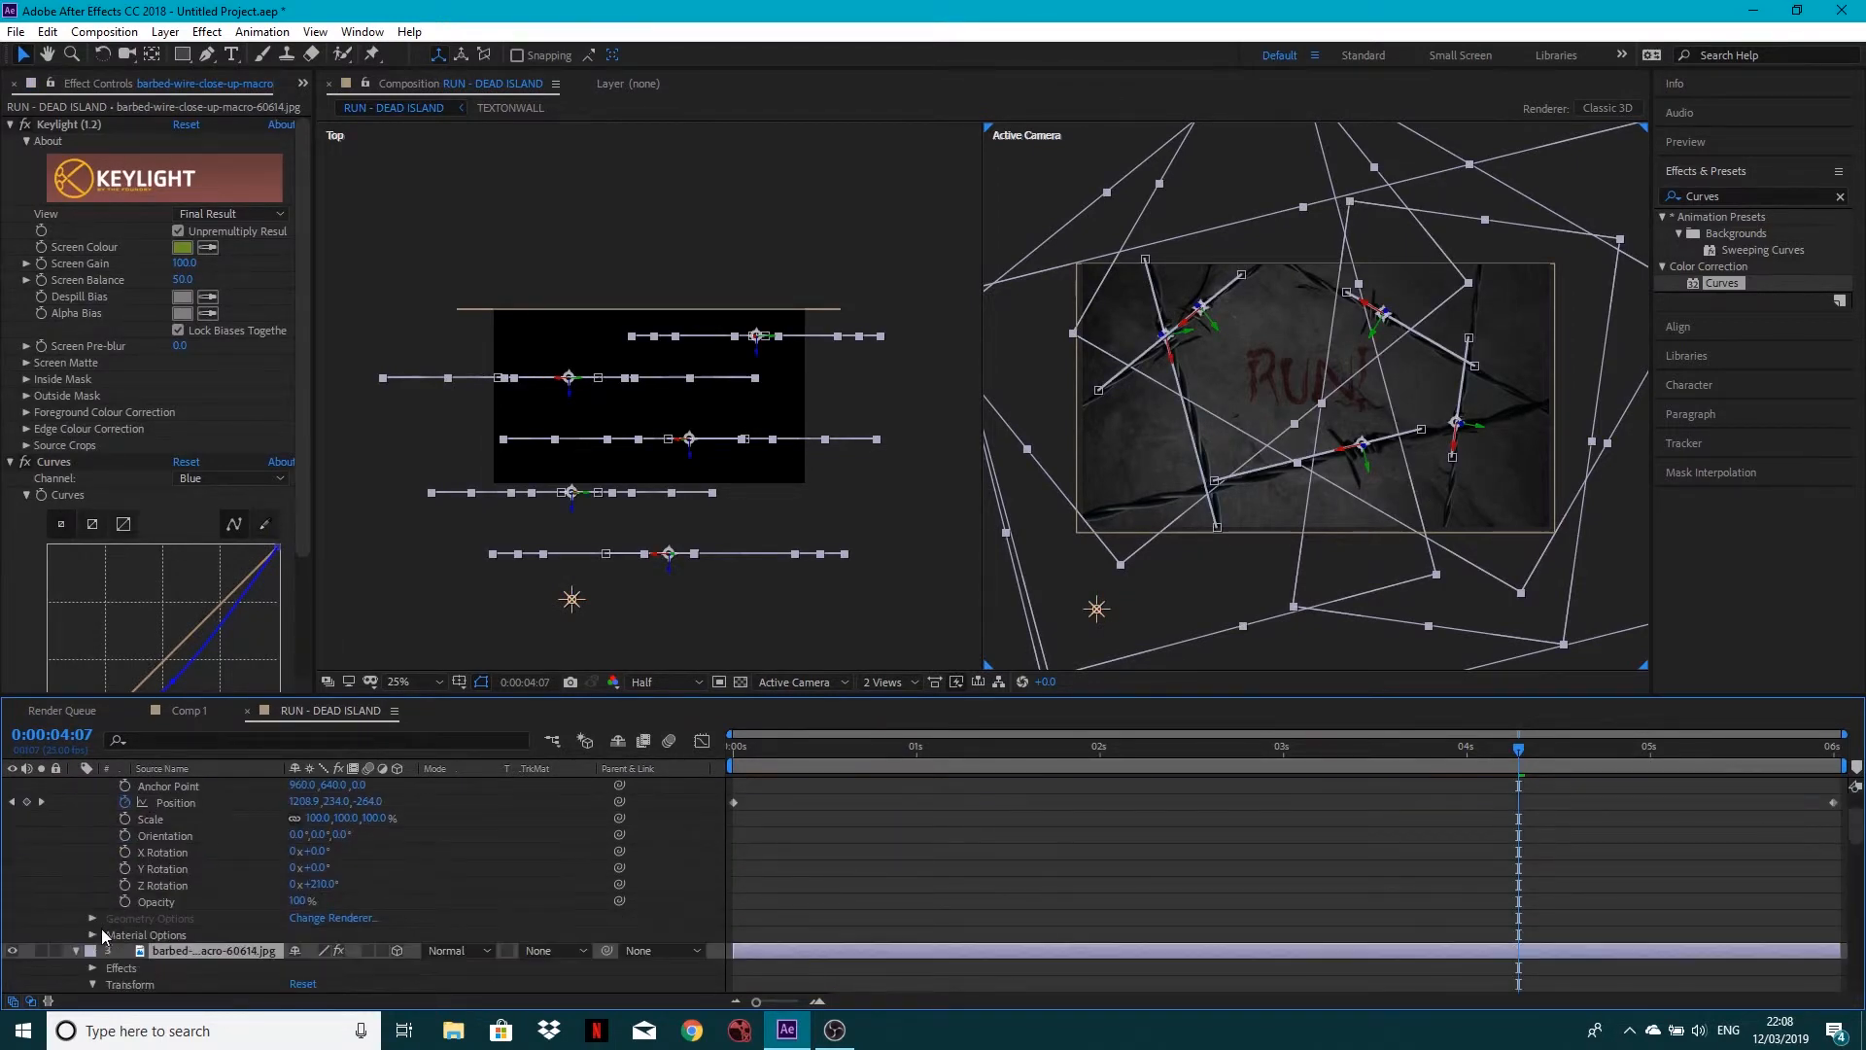
click(93, 934)
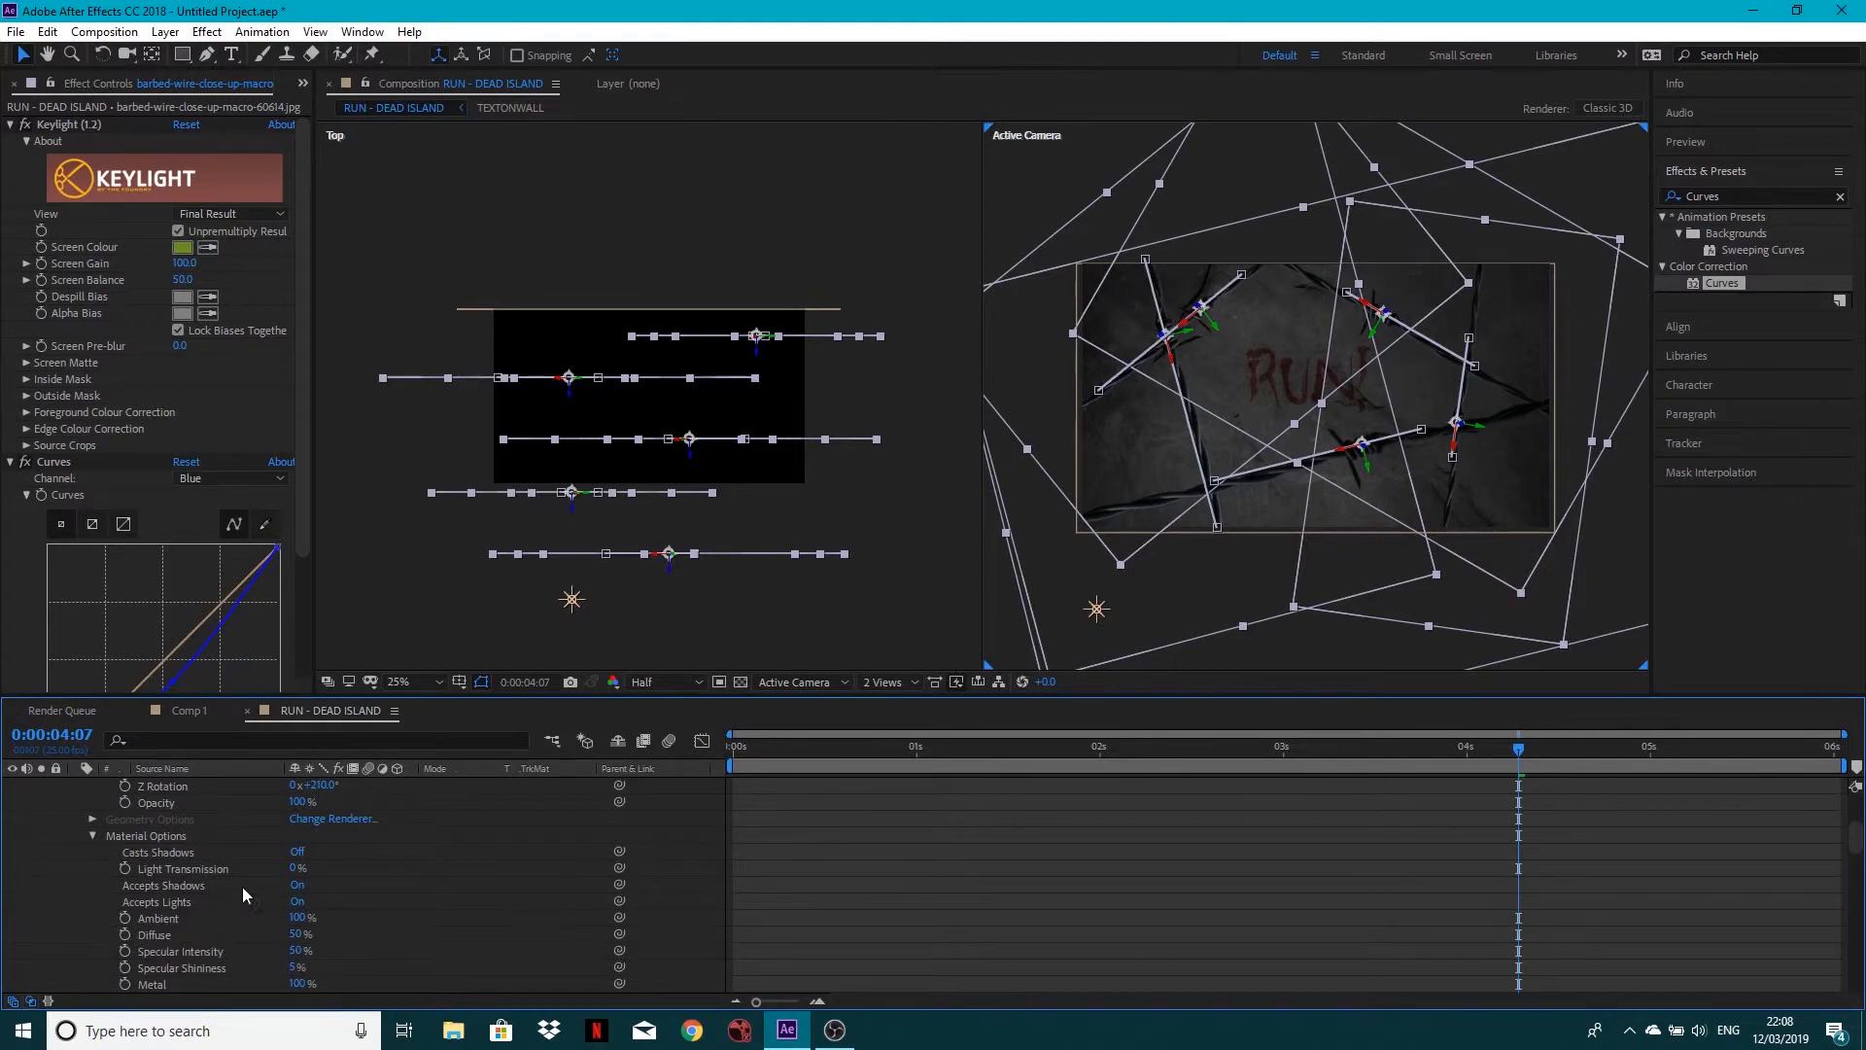
click(297, 852)
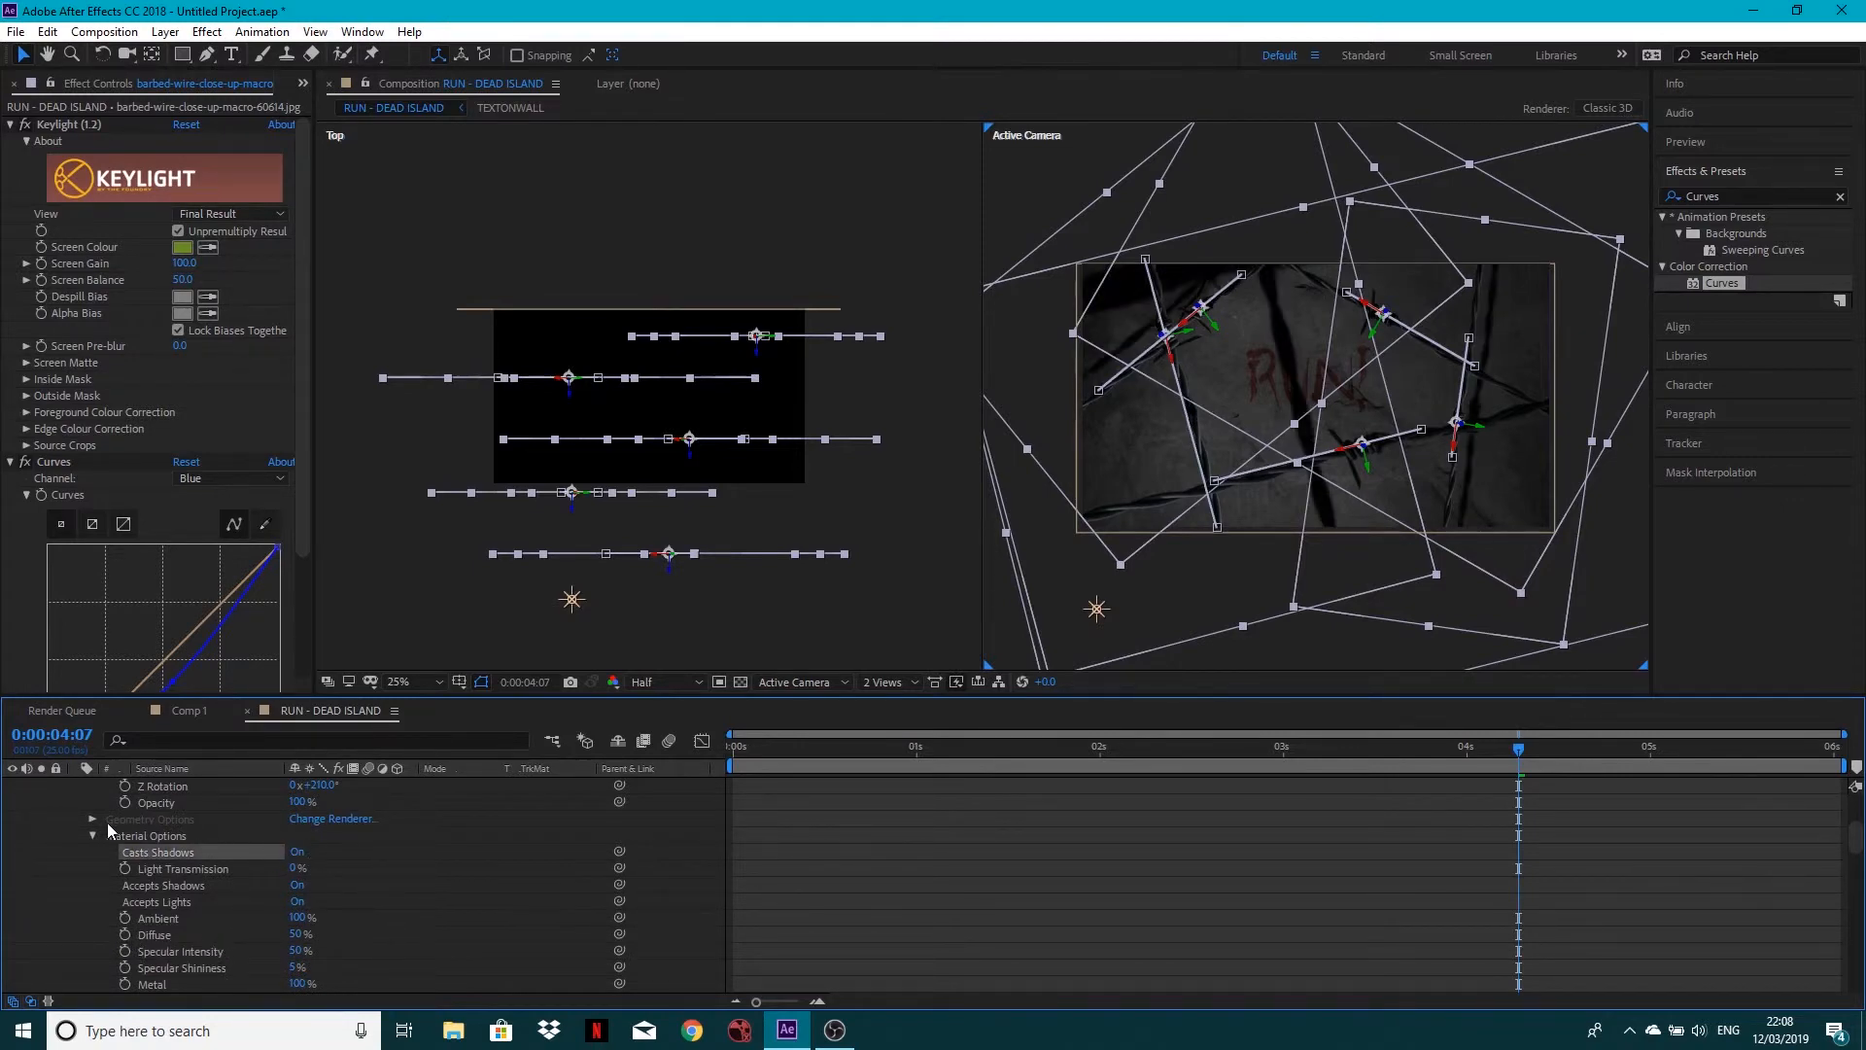
scroll(107, 822, up, 4)
click(76, 803)
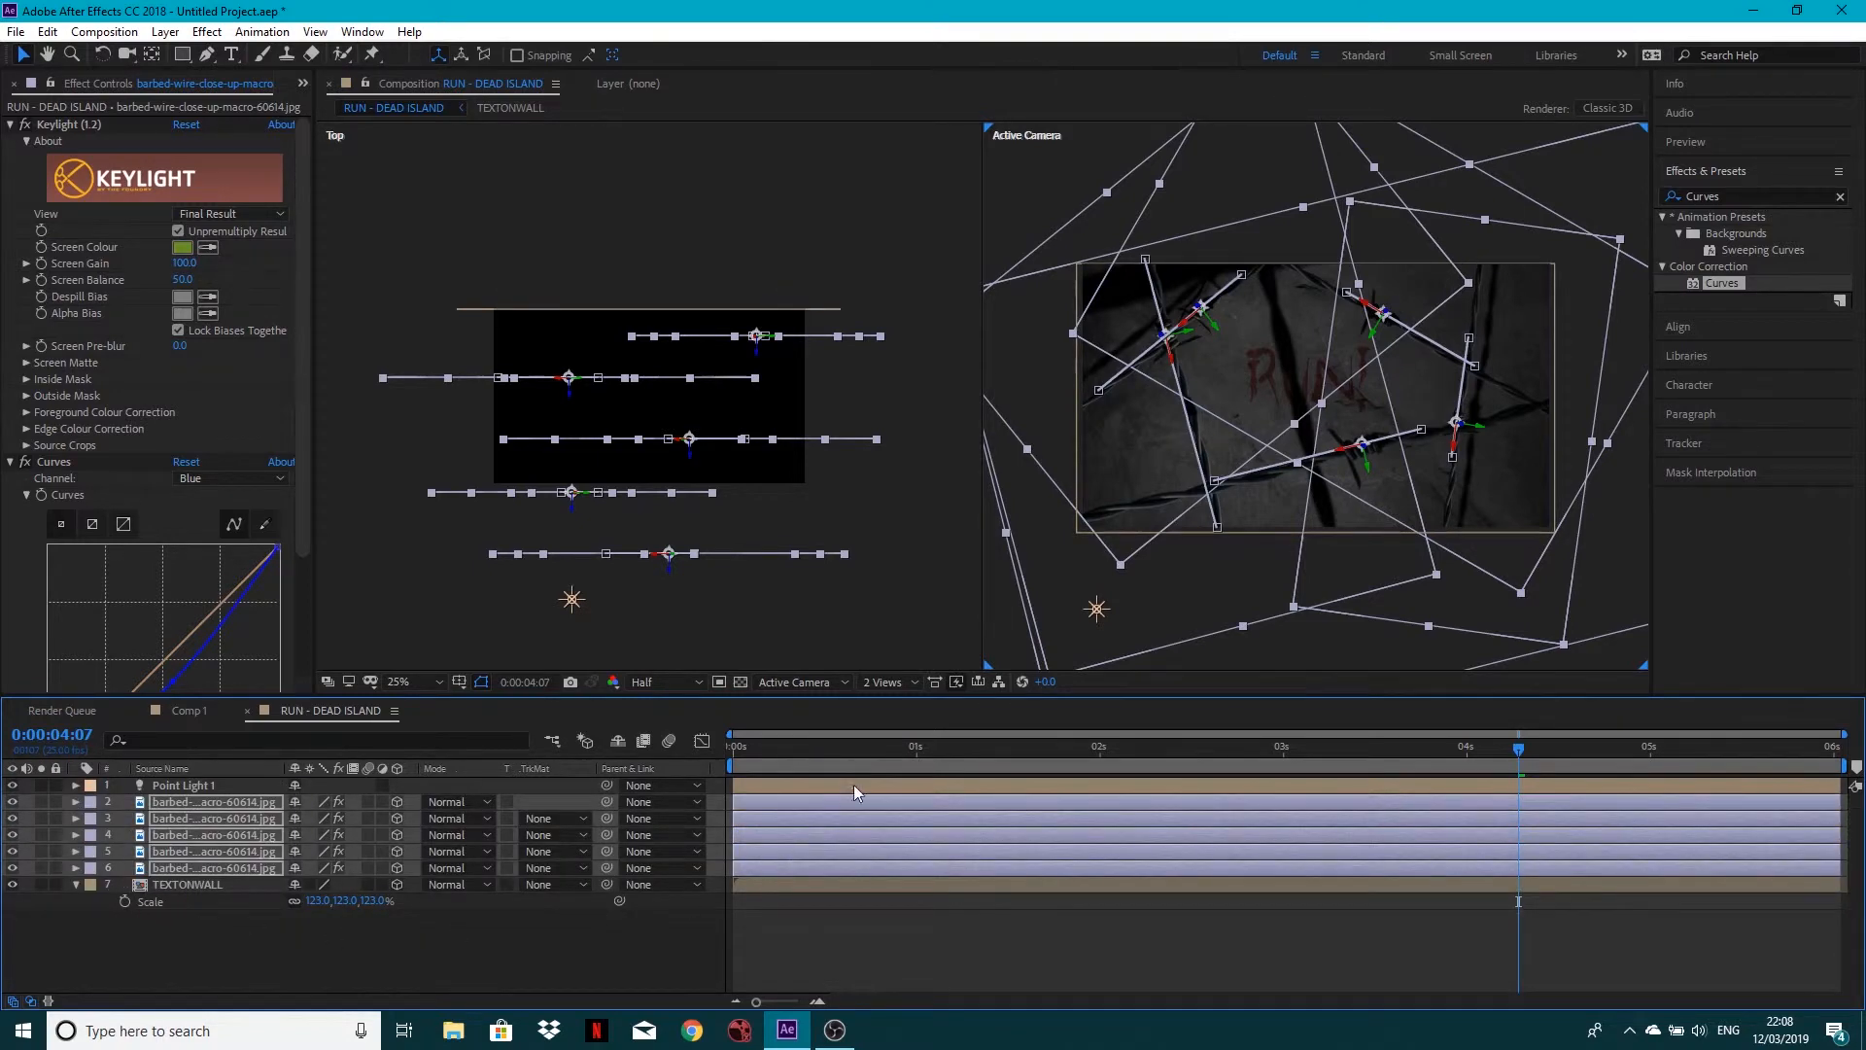
Move the point light inward below the wall, slightly left of centre and closer to the front wire, so the shadows leave the RUN! text clear
click(977, 627)
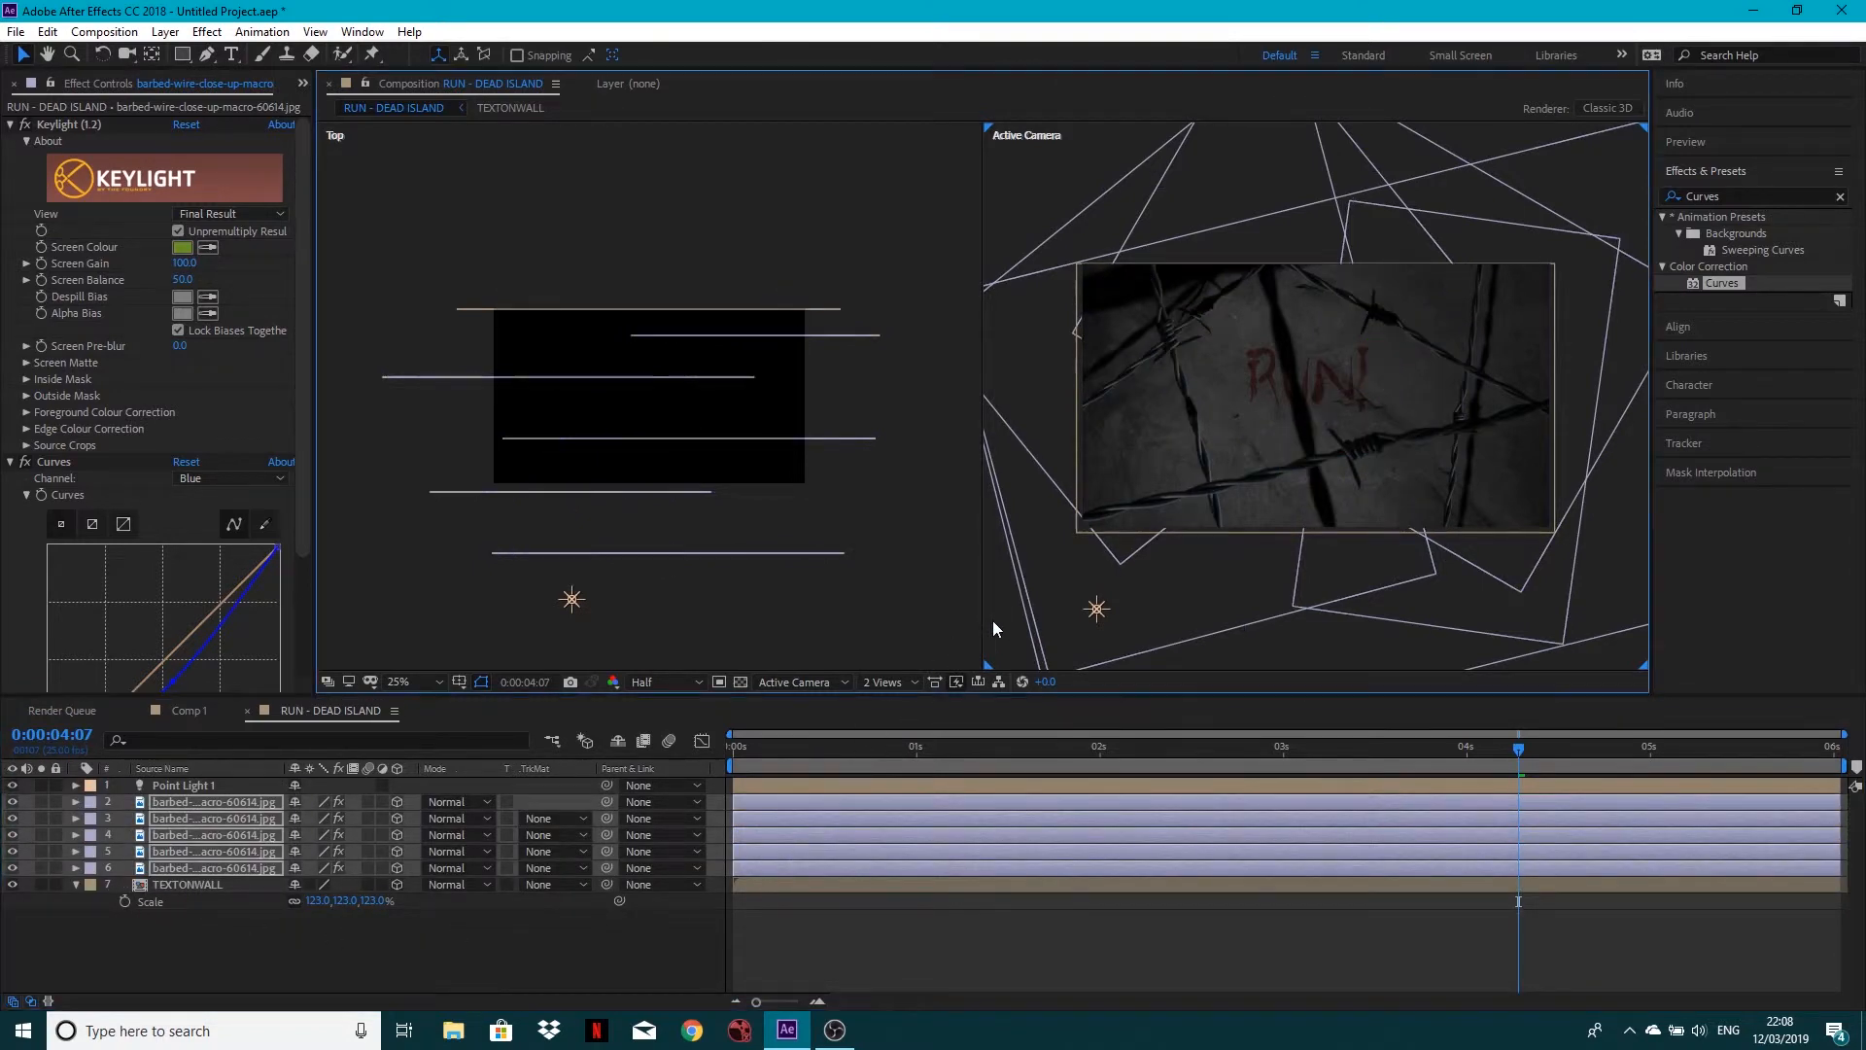
click(573, 600)
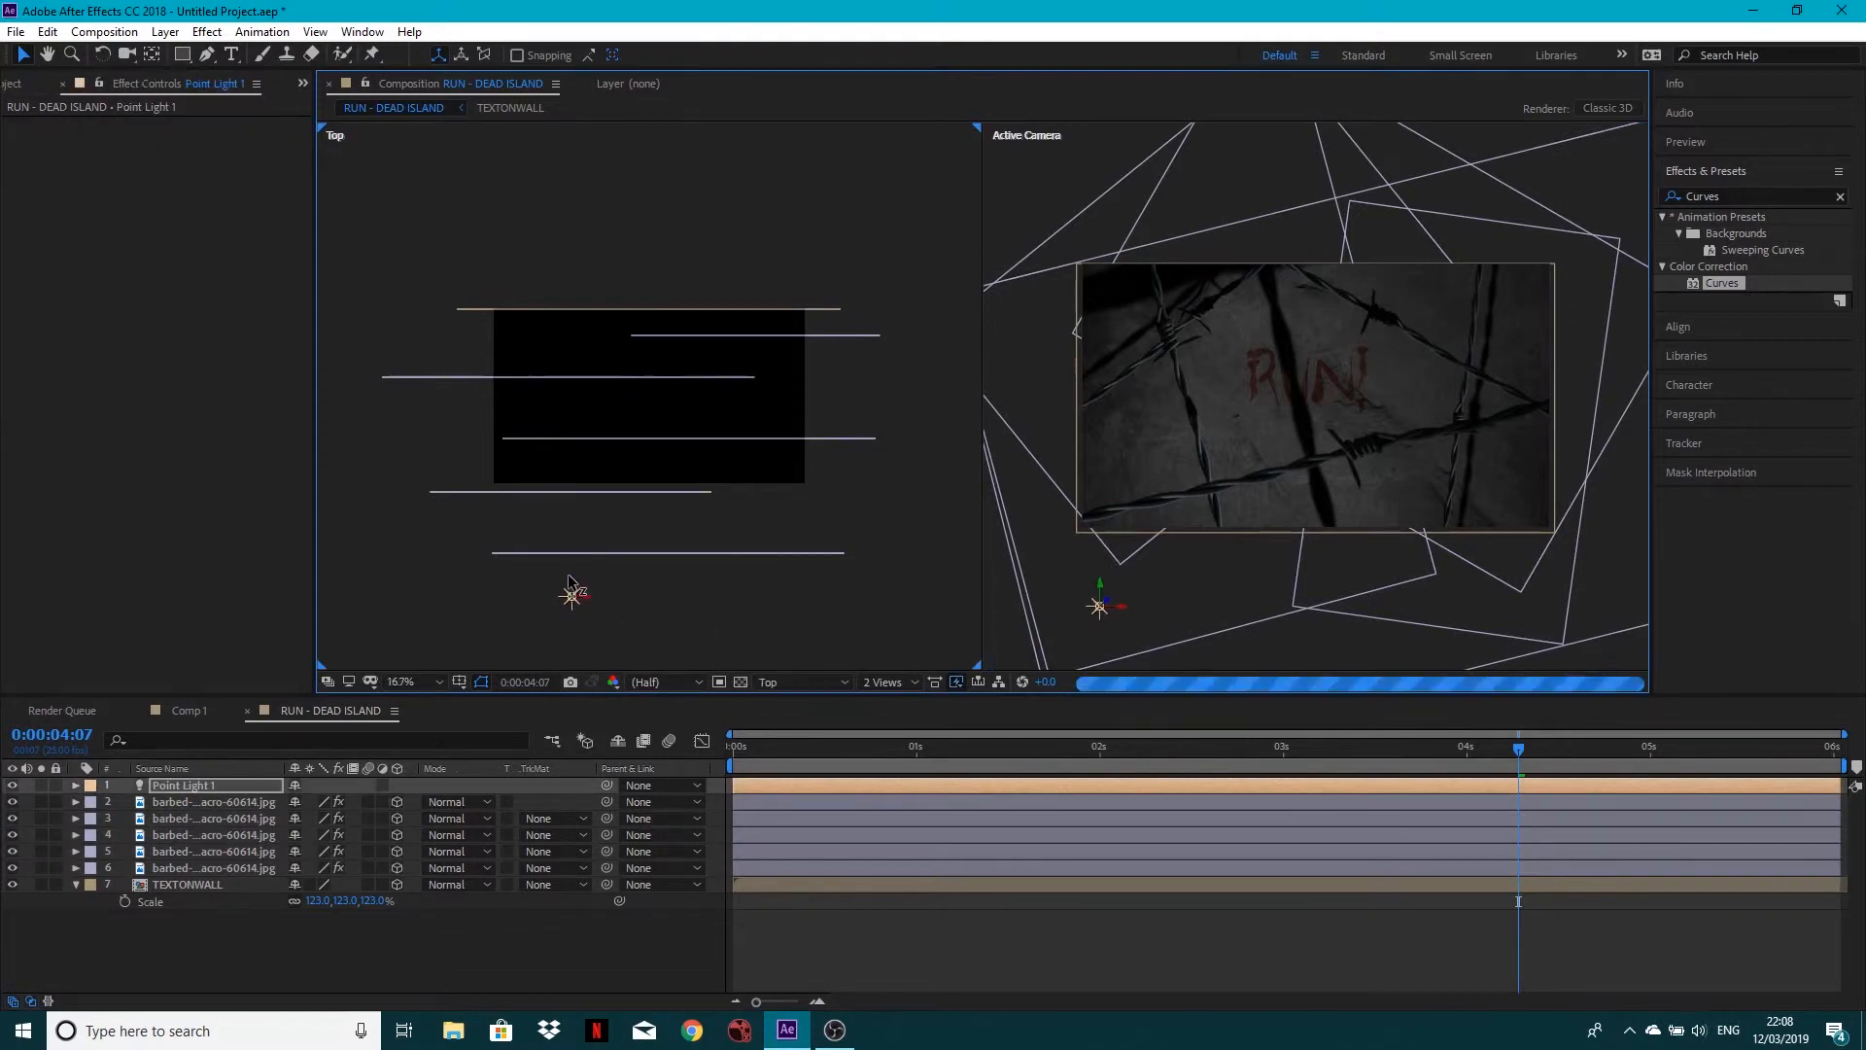
drag(569, 577, 653, 588)
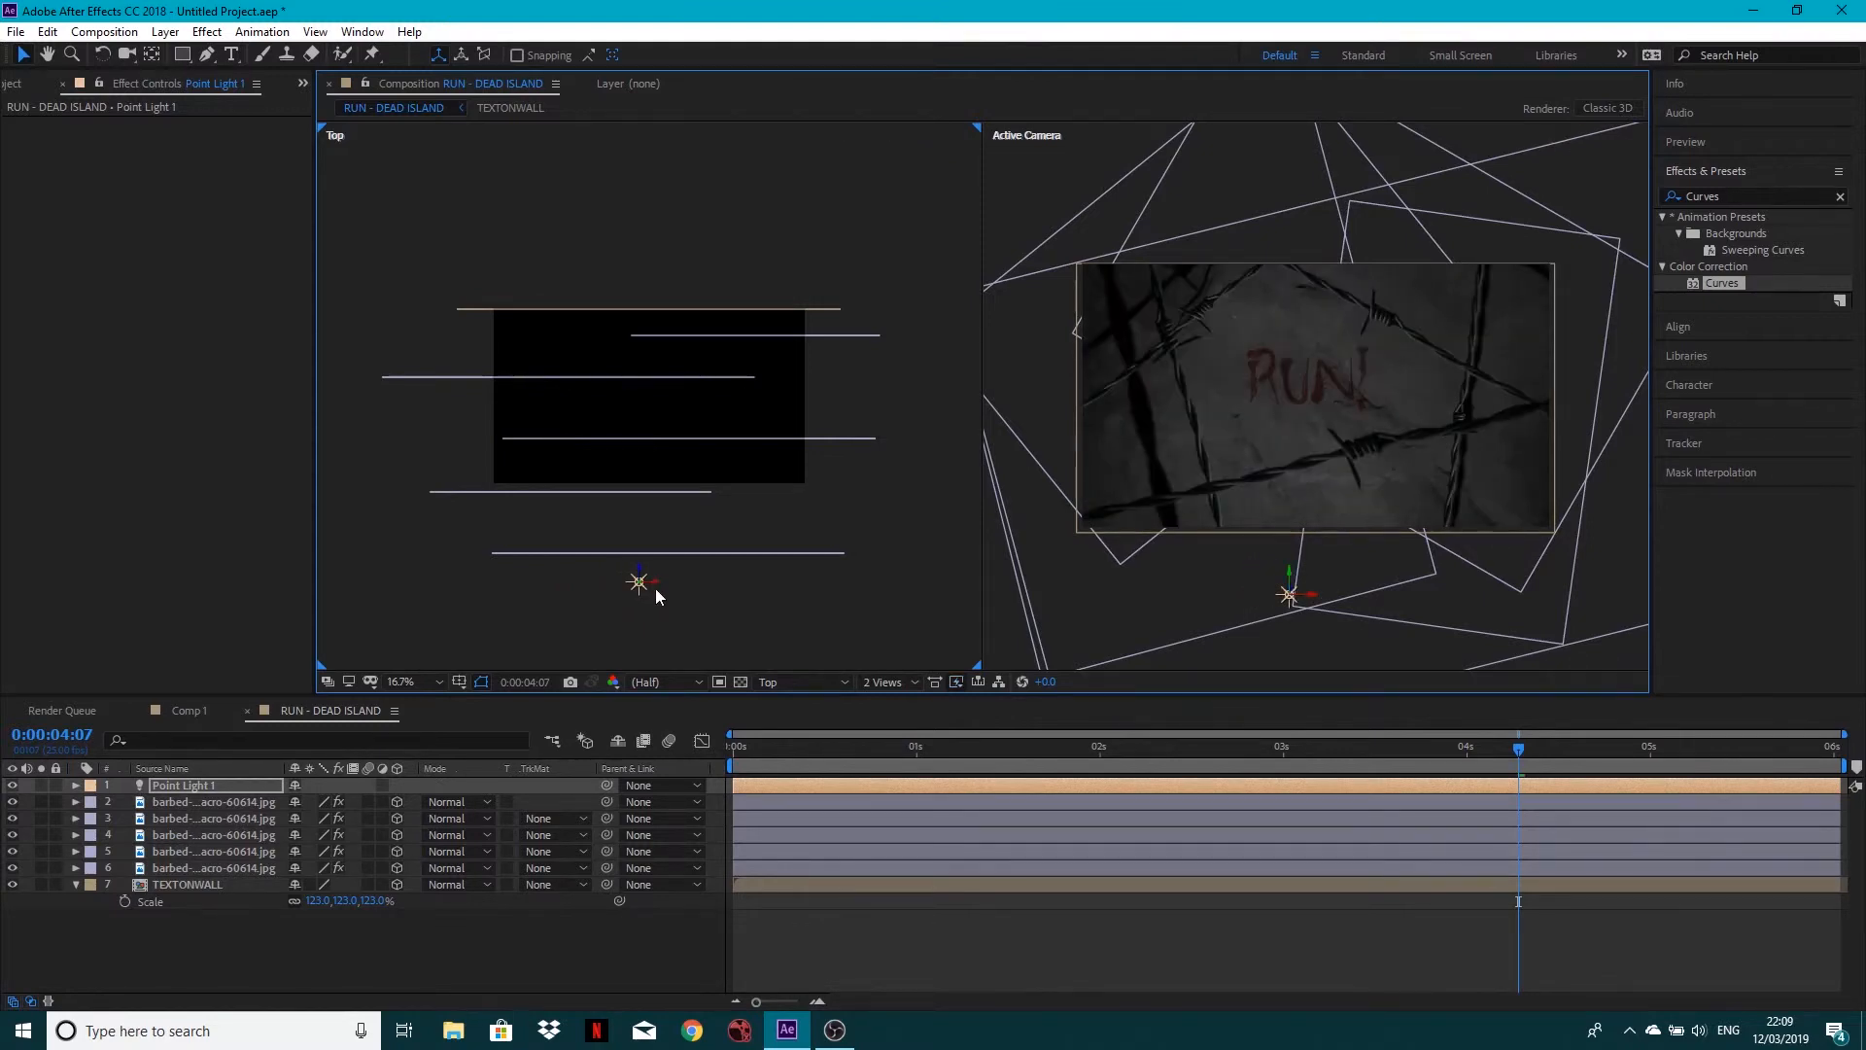
drag(654, 588, 648, 590)
click(649, 587)
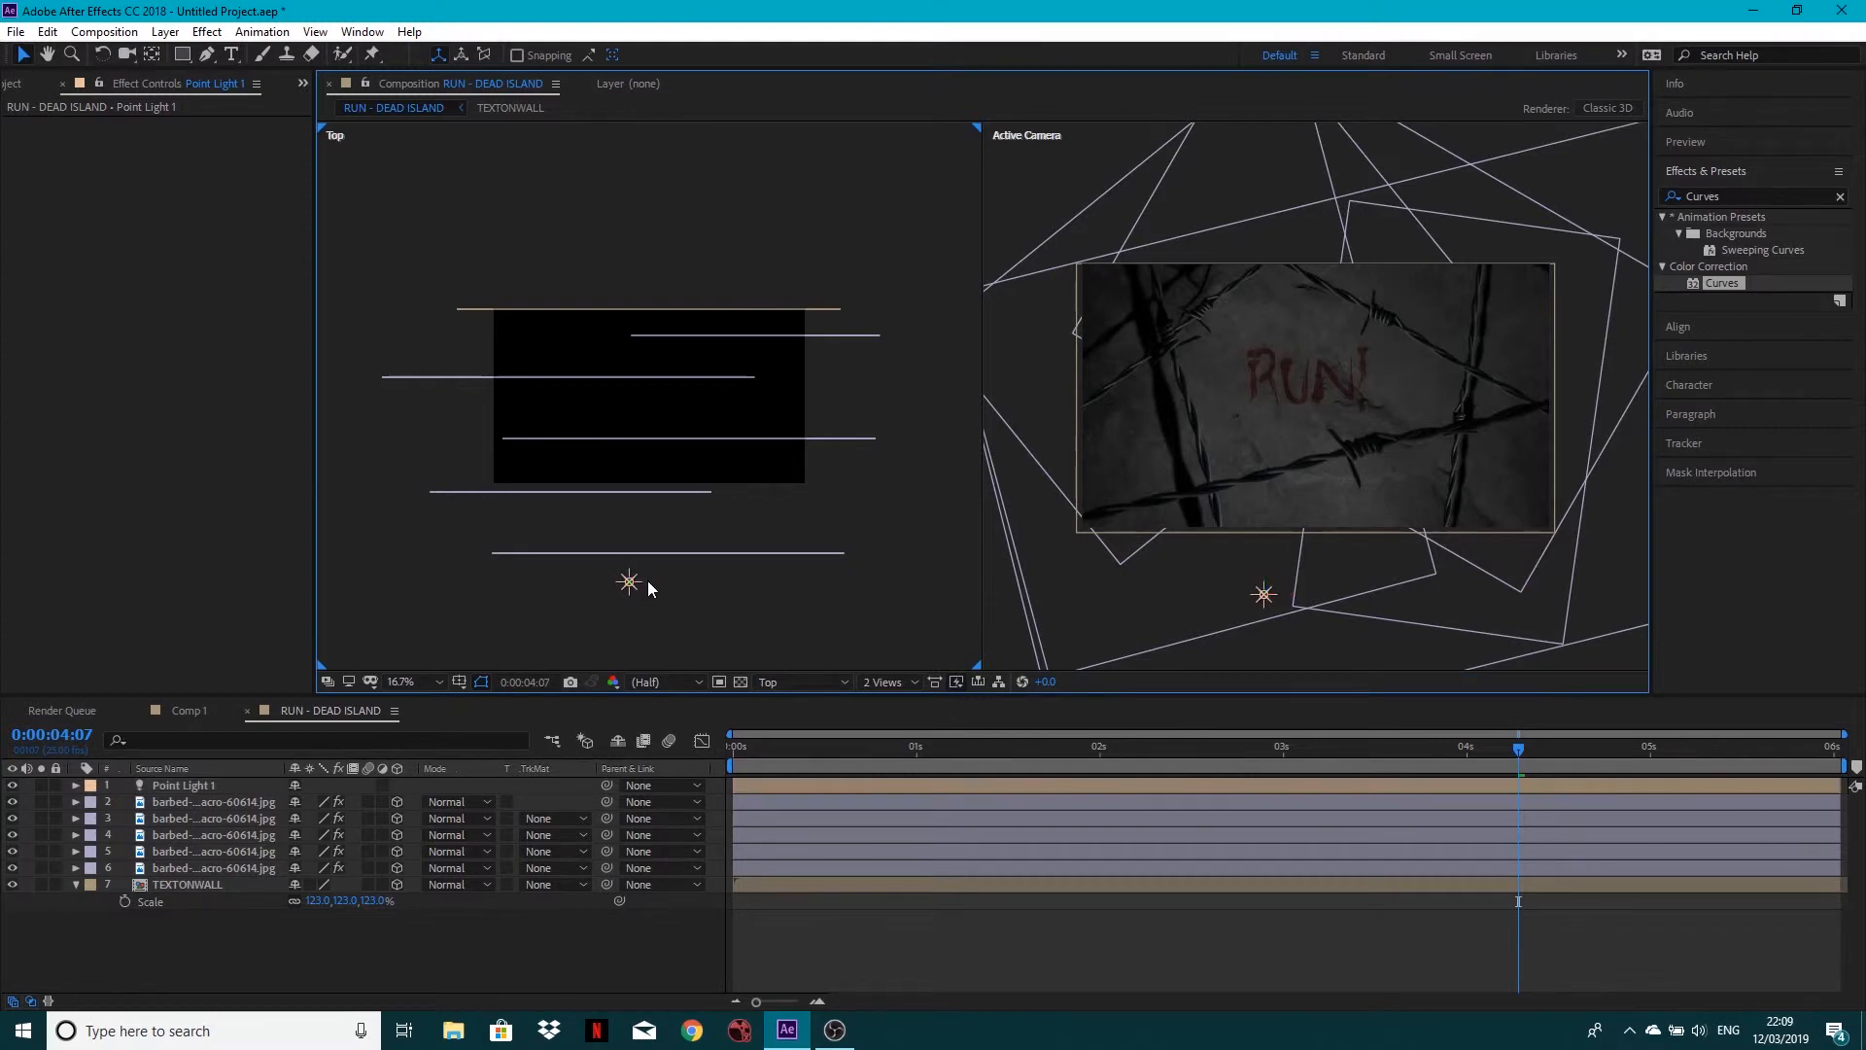
click(632, 583)
drag(1266, 578, 1217, 572)
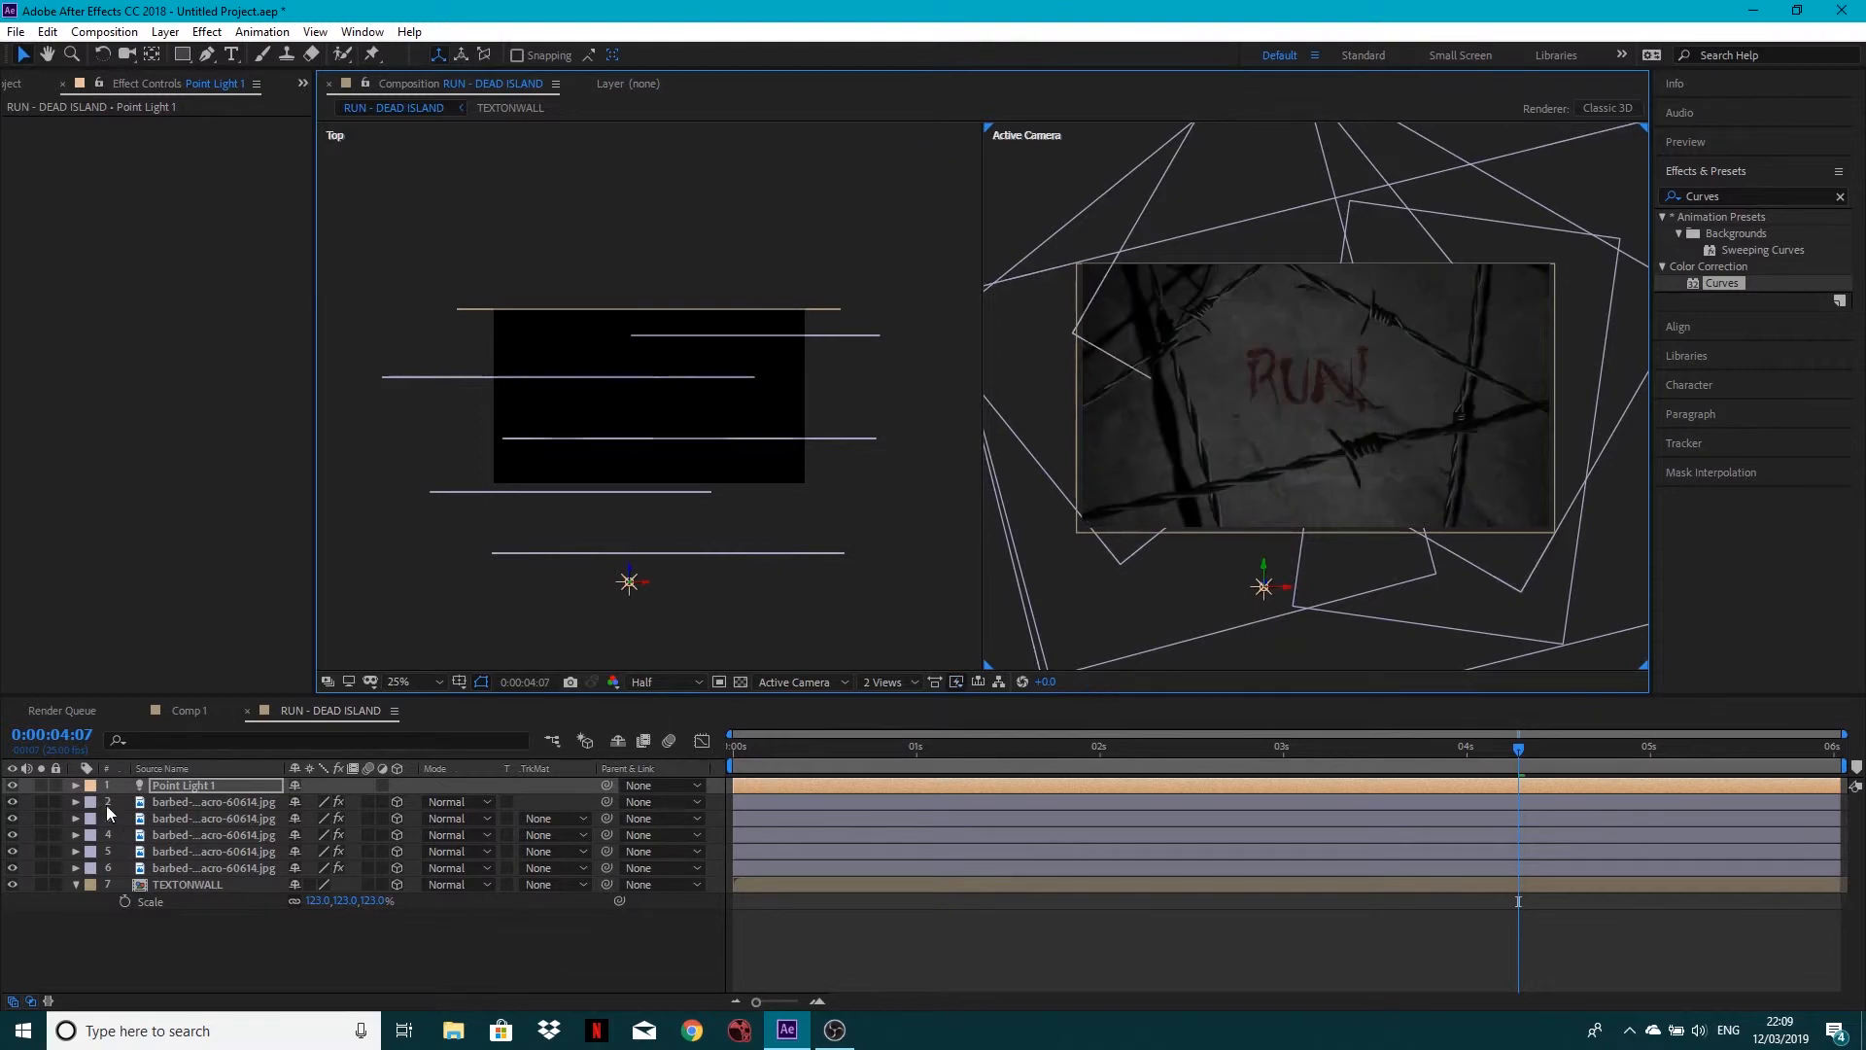
Set the point light's Shadow Darkness to 25% and show only the Active Camera in a single view
click(74, 786)
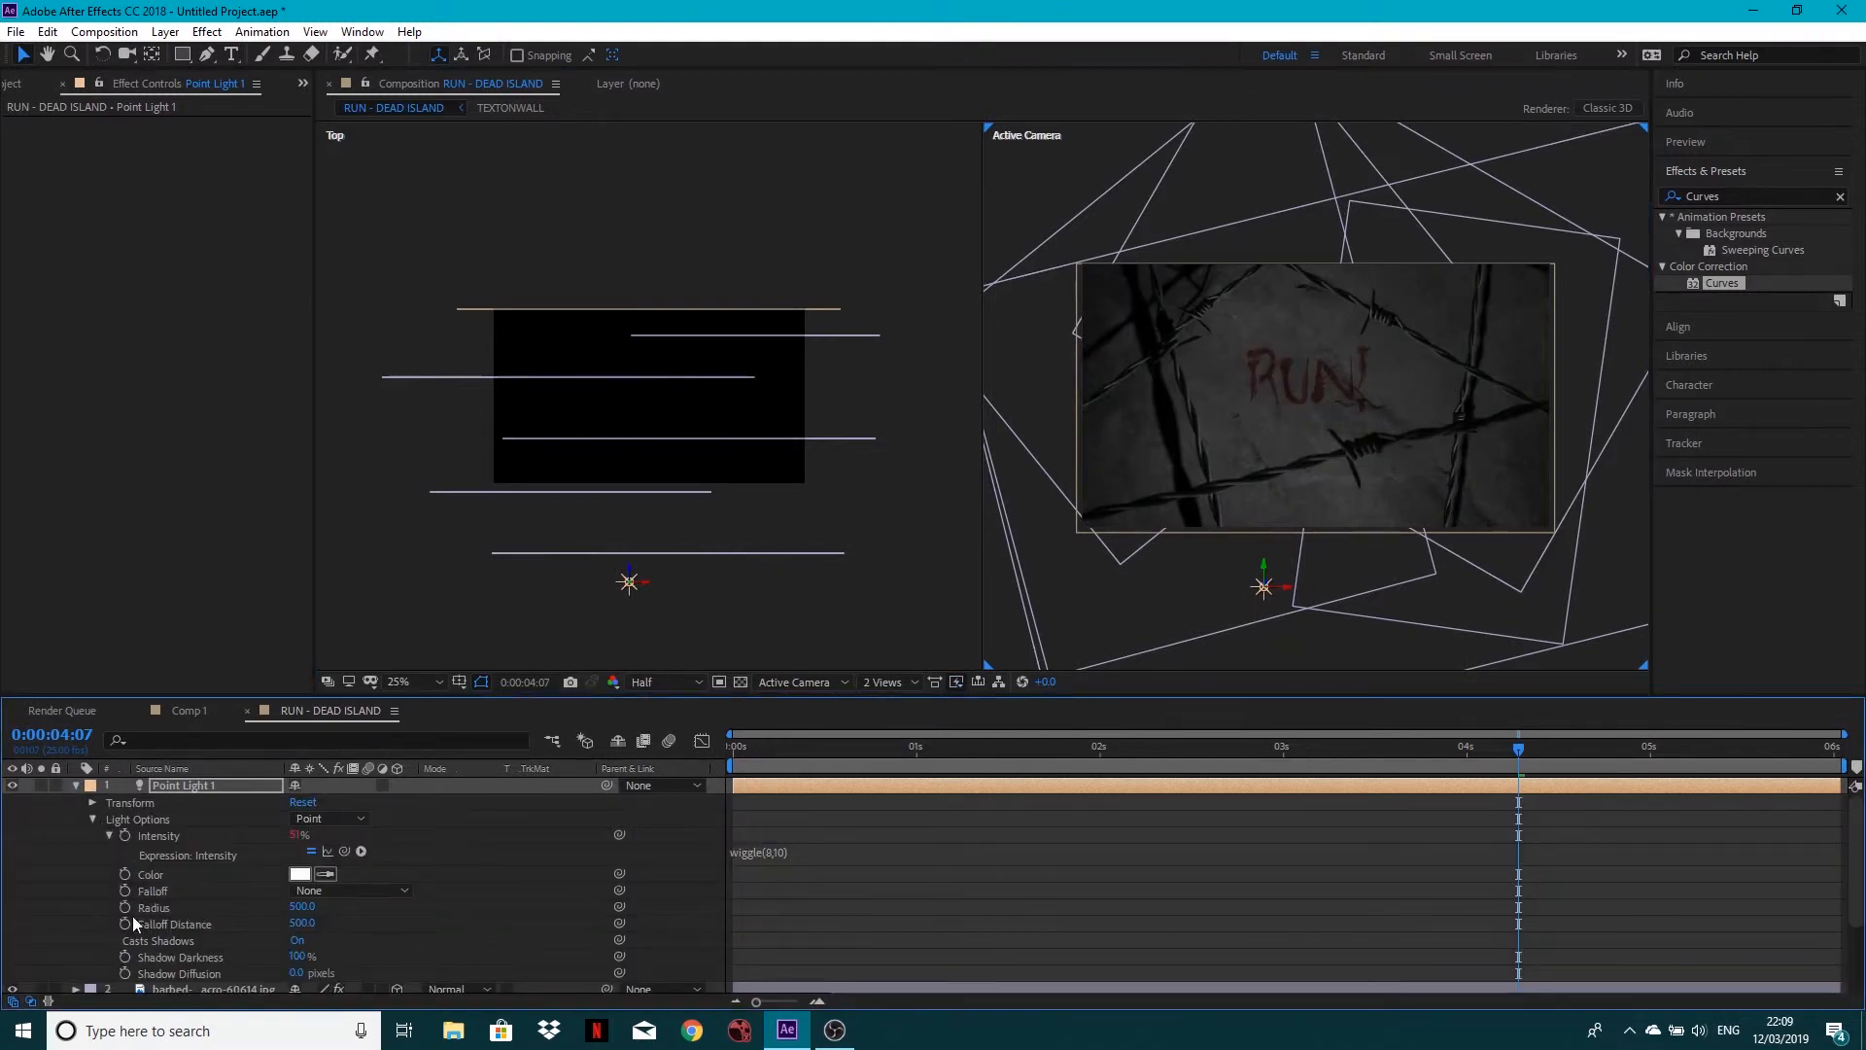
click(296, 956)
text(25)
key(Return)
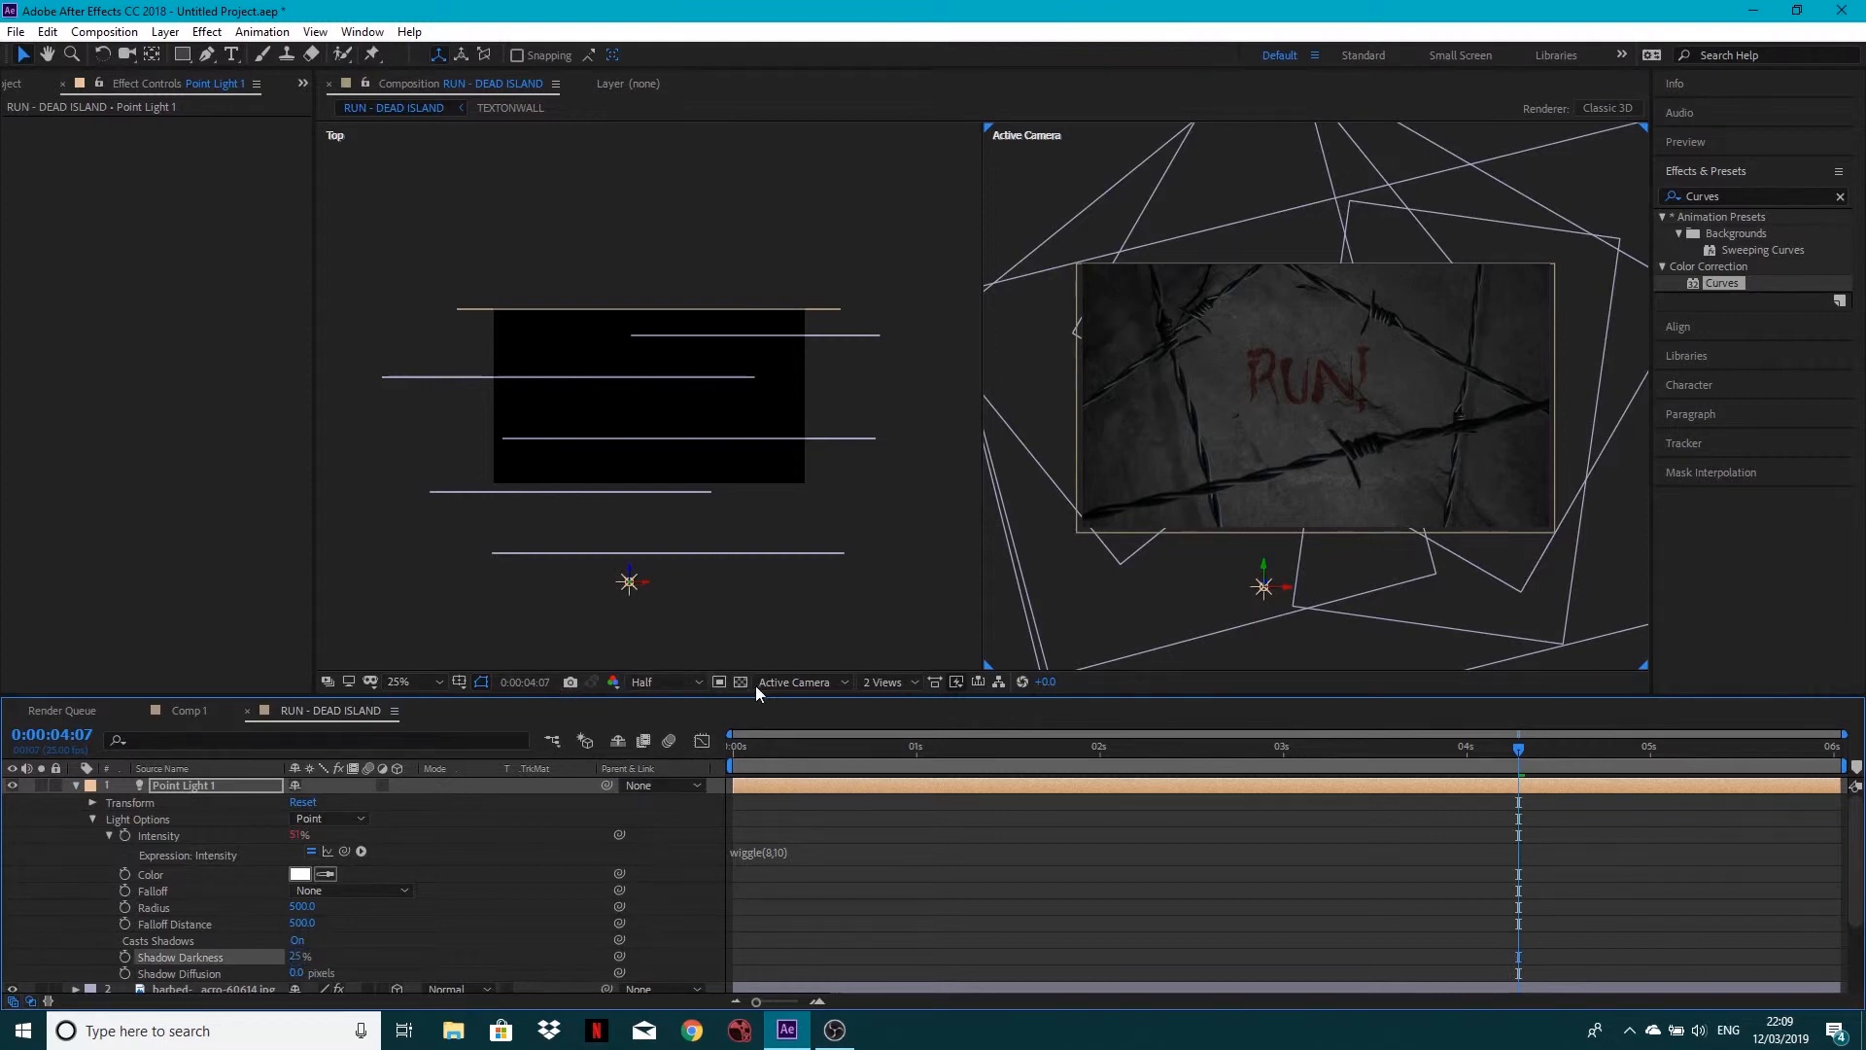
click(900, 680)
click(897, 700)
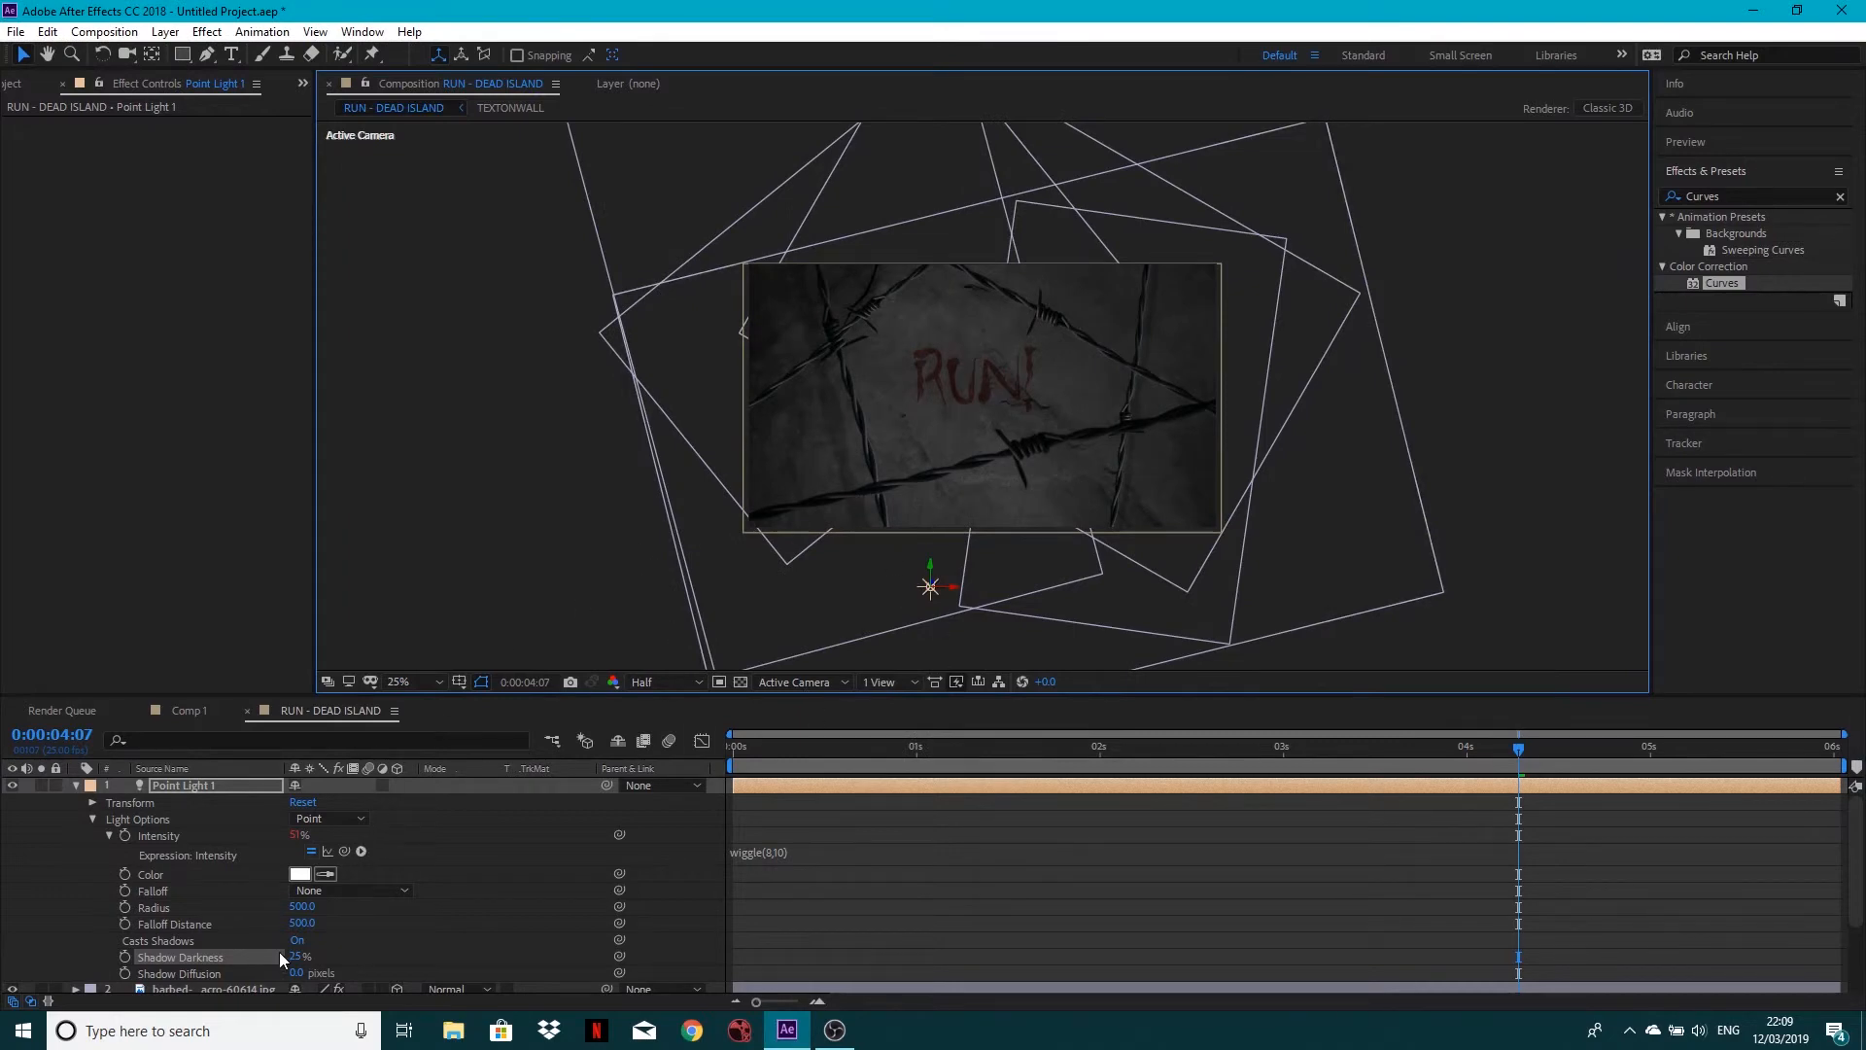
Try a much higher Shadow Darkness on the point light and set it back to 25%
drag(292, 957, 453, 966)
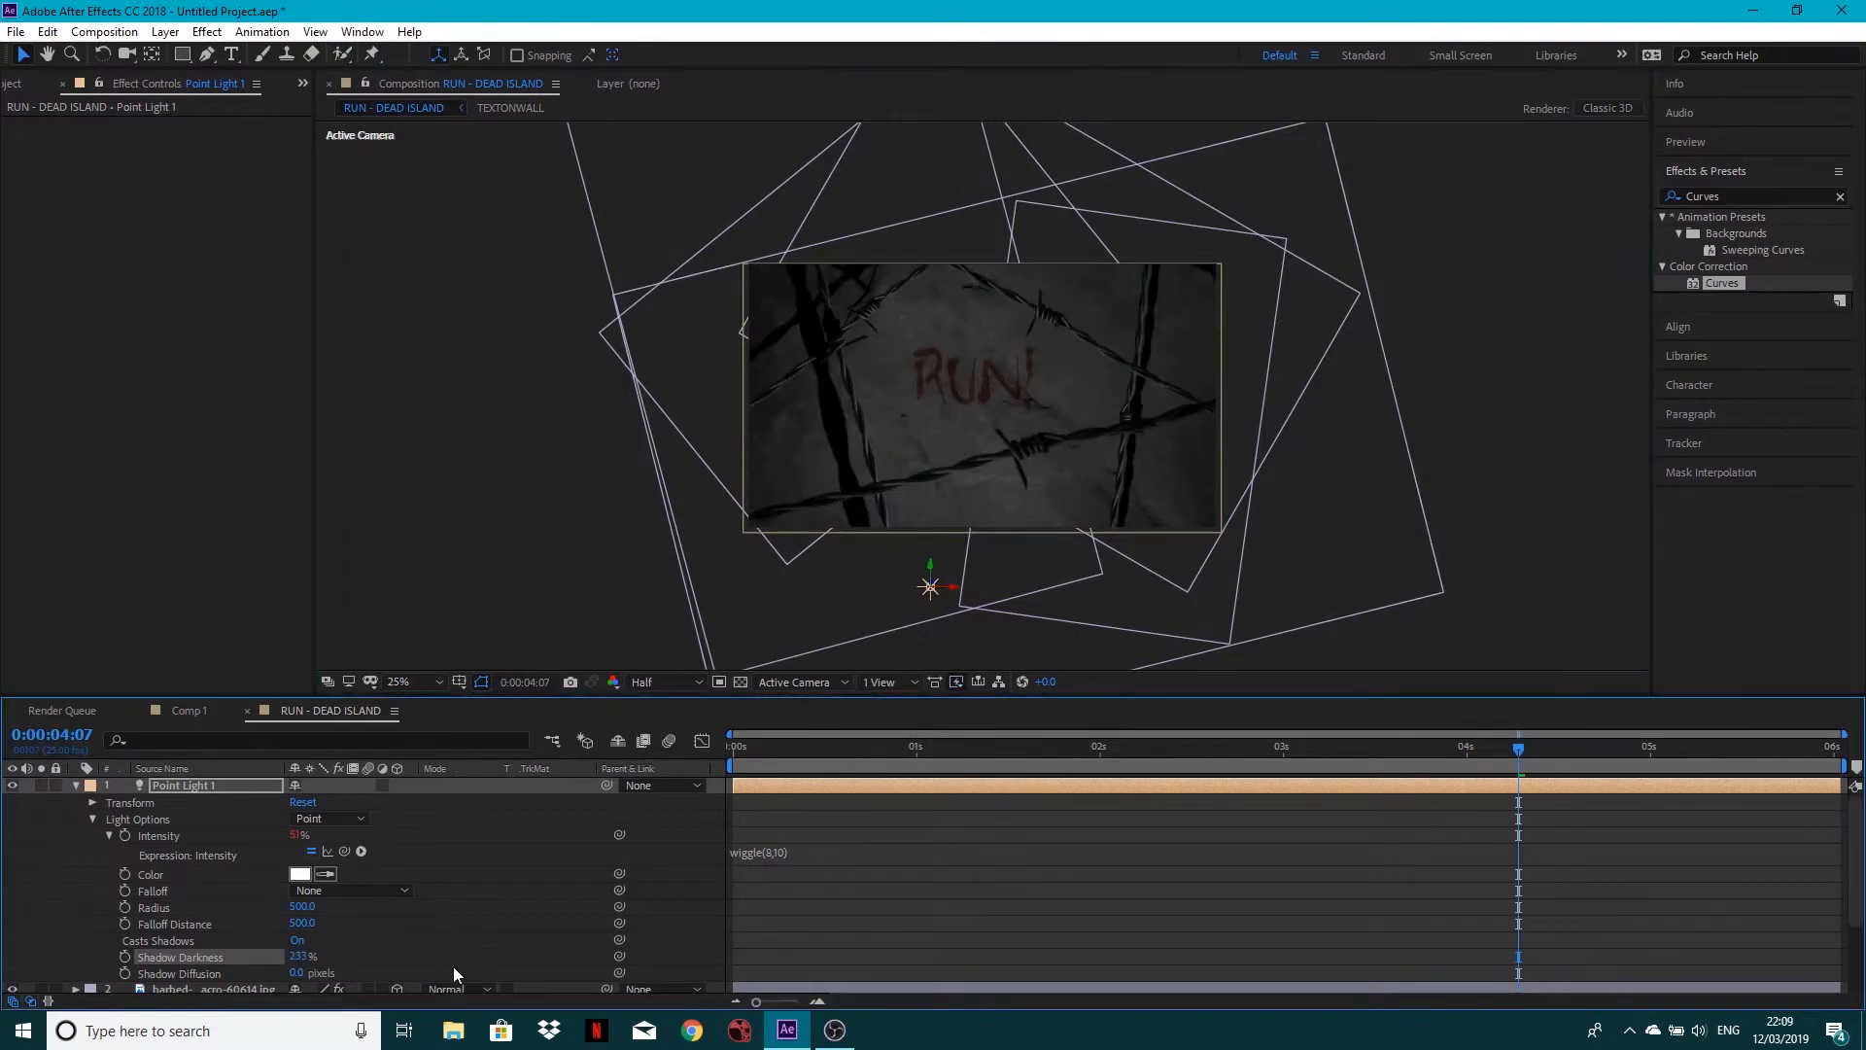
click(299, 957)
text(25)
key(Return)
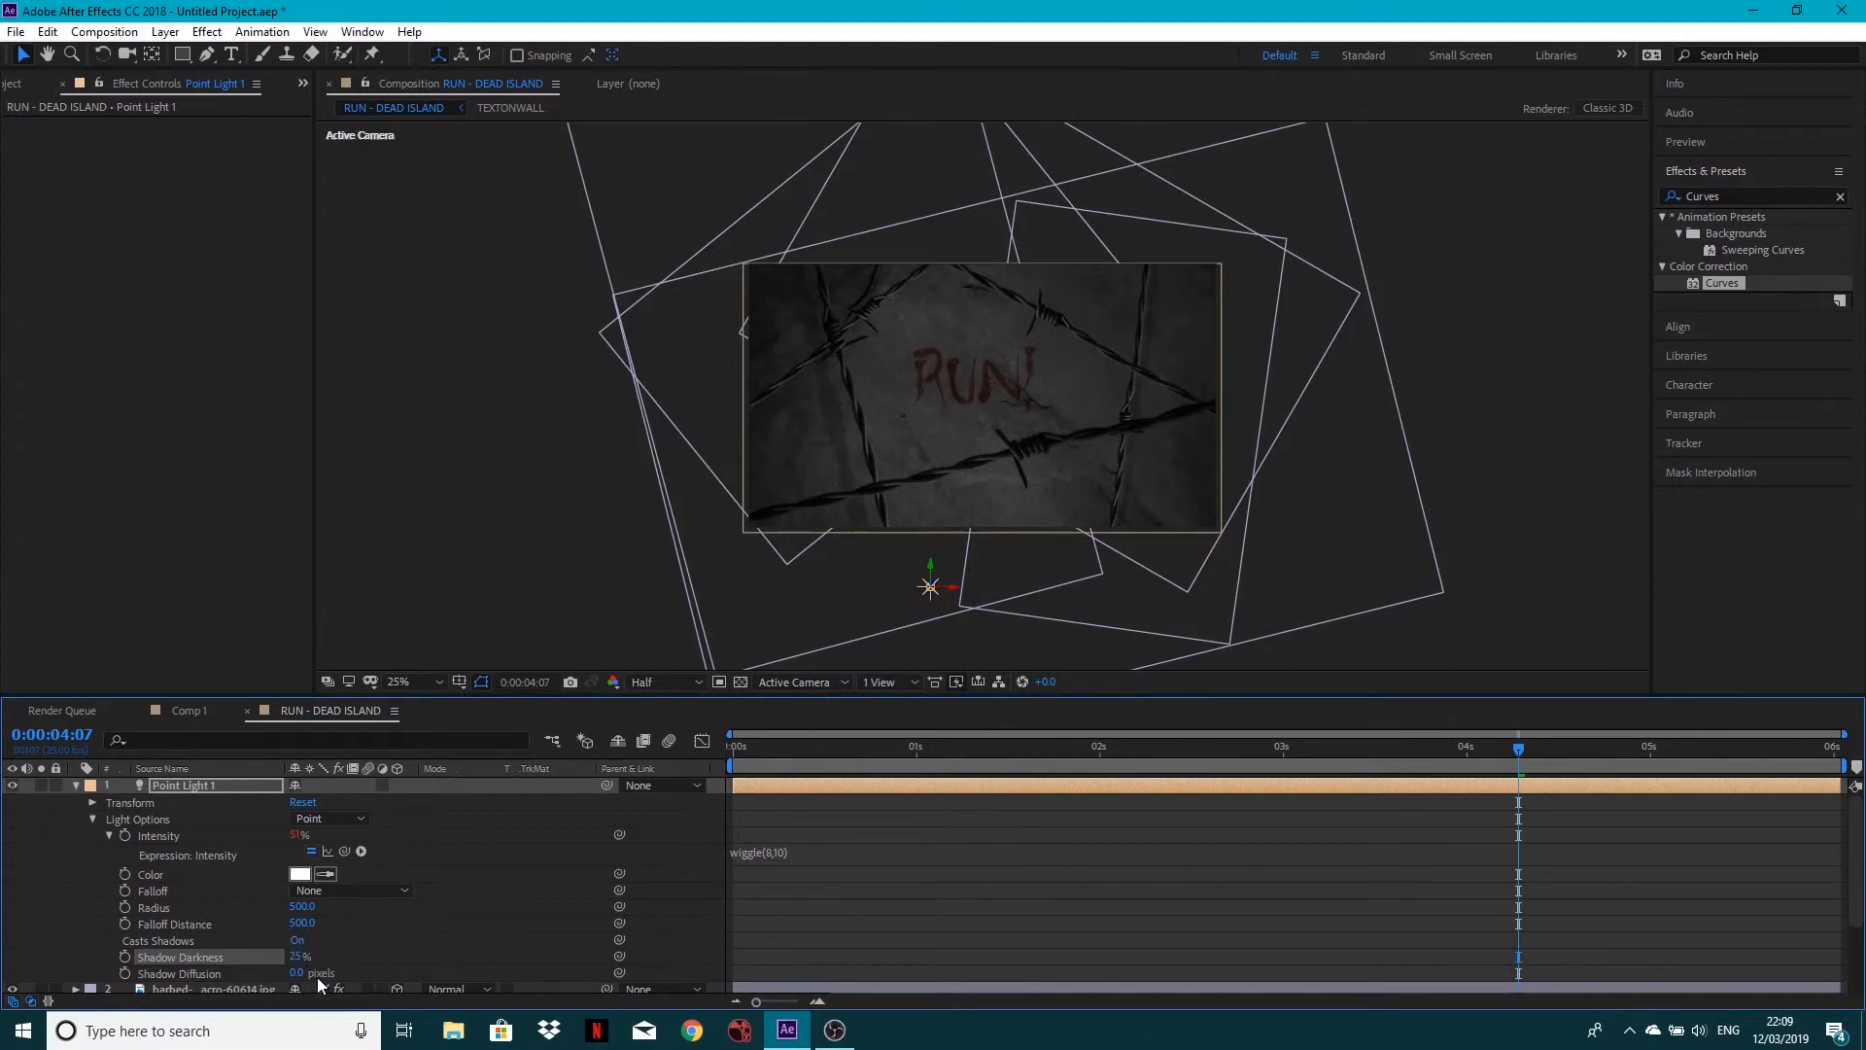
Set the point light's Shadow Diffusion to 10 pixels and its Shadow Darkness to 40%
drag(292, 973, 301, 973)
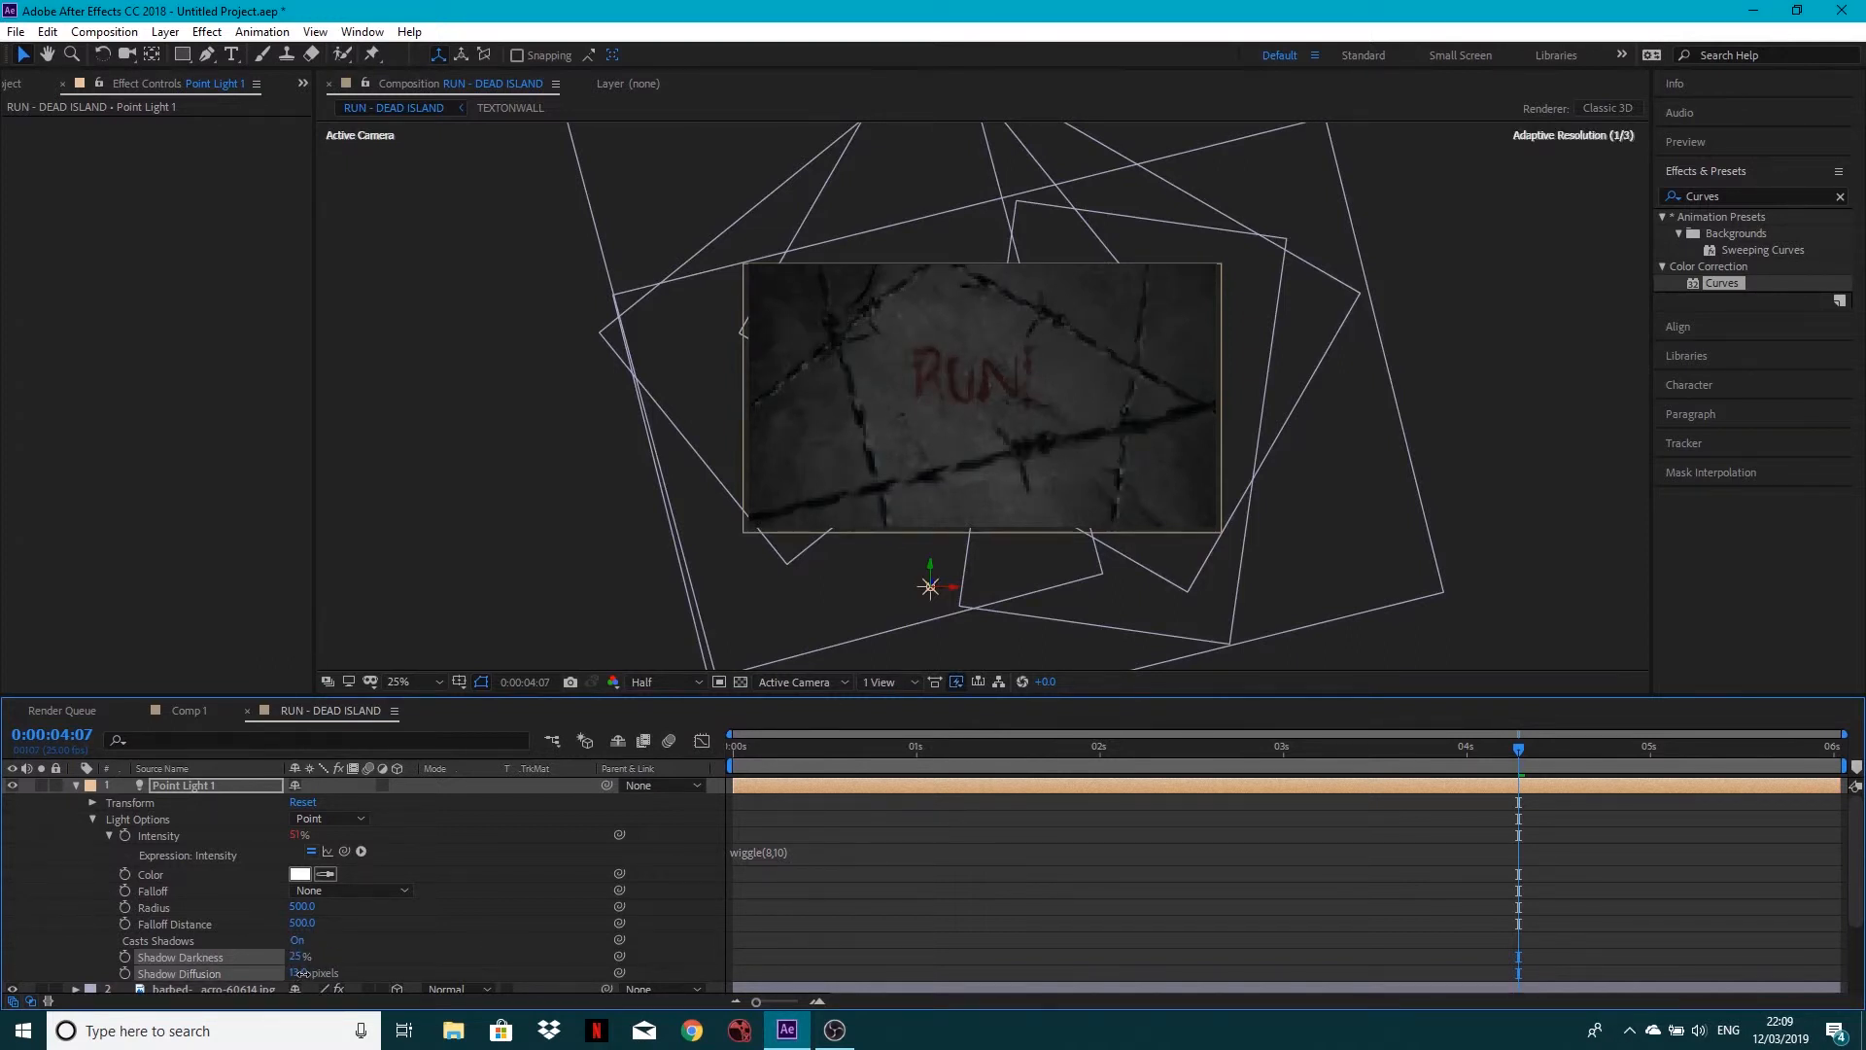
click(301, 973)
text(10)
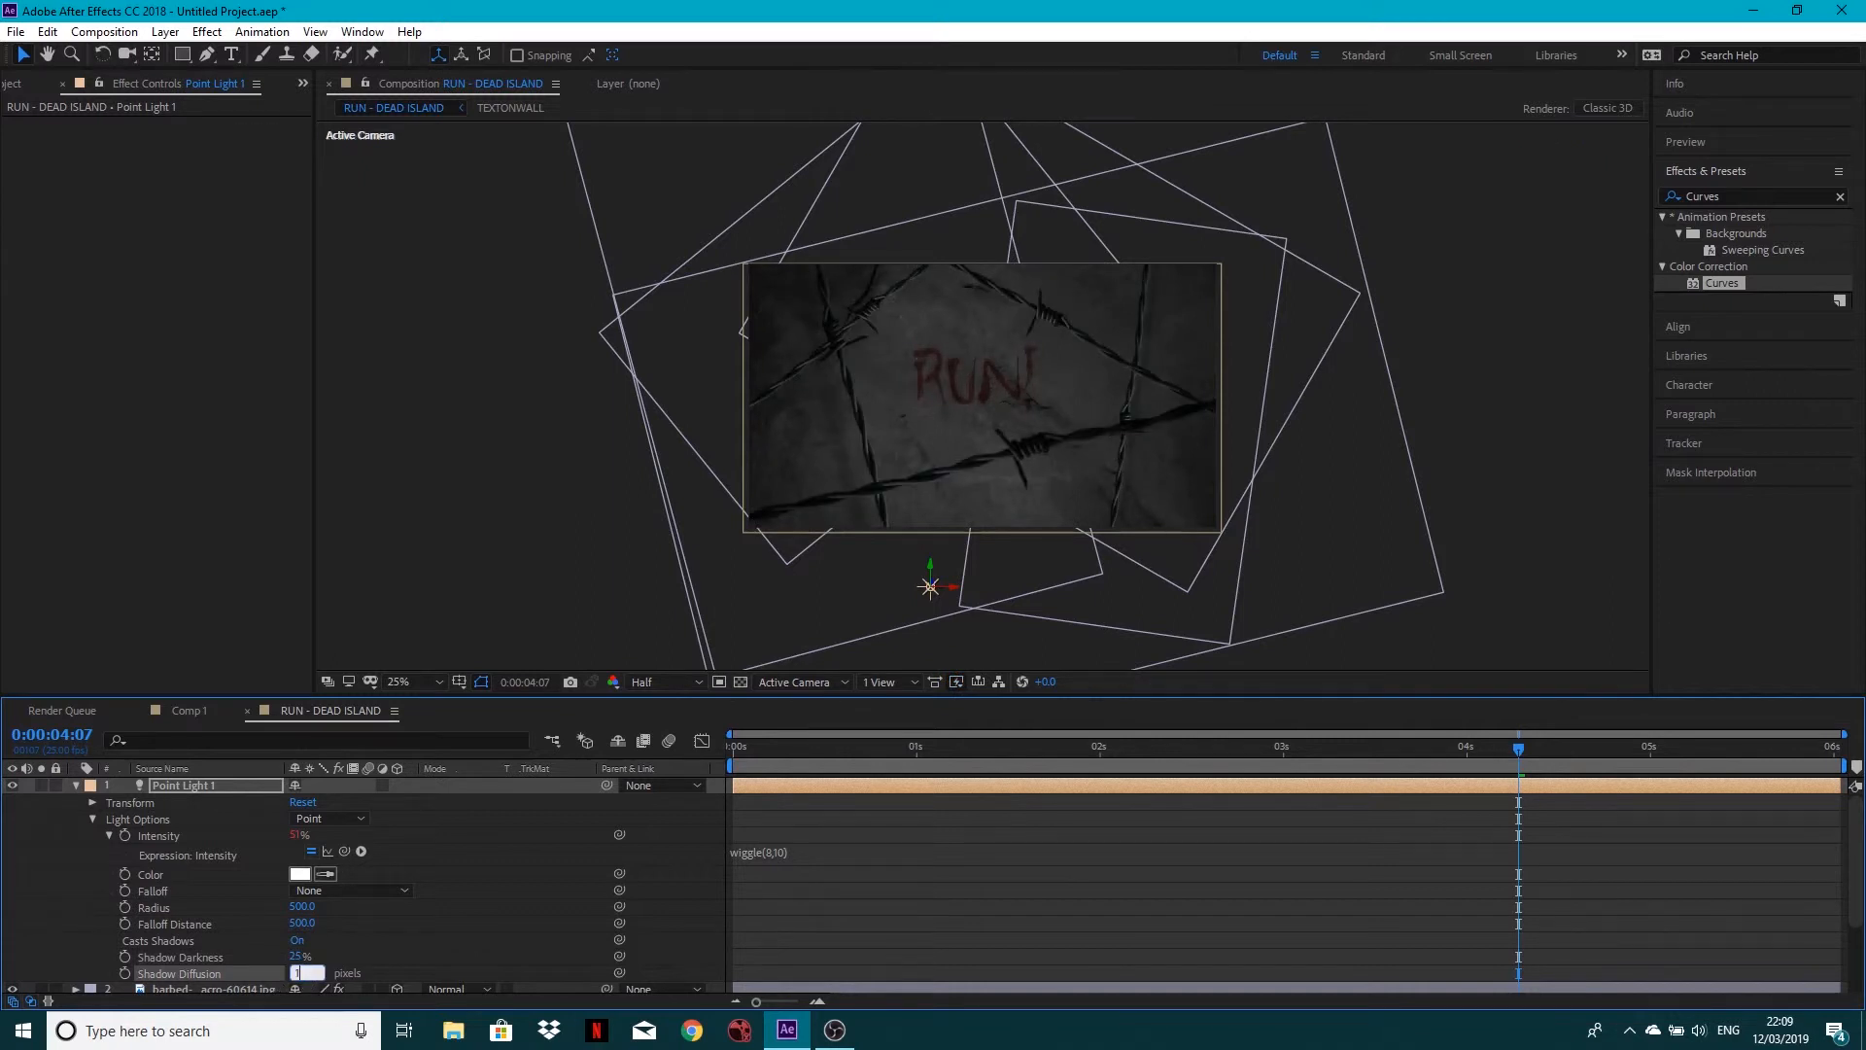
key(Return)
click(297, 956)
text(40)
key(Return)
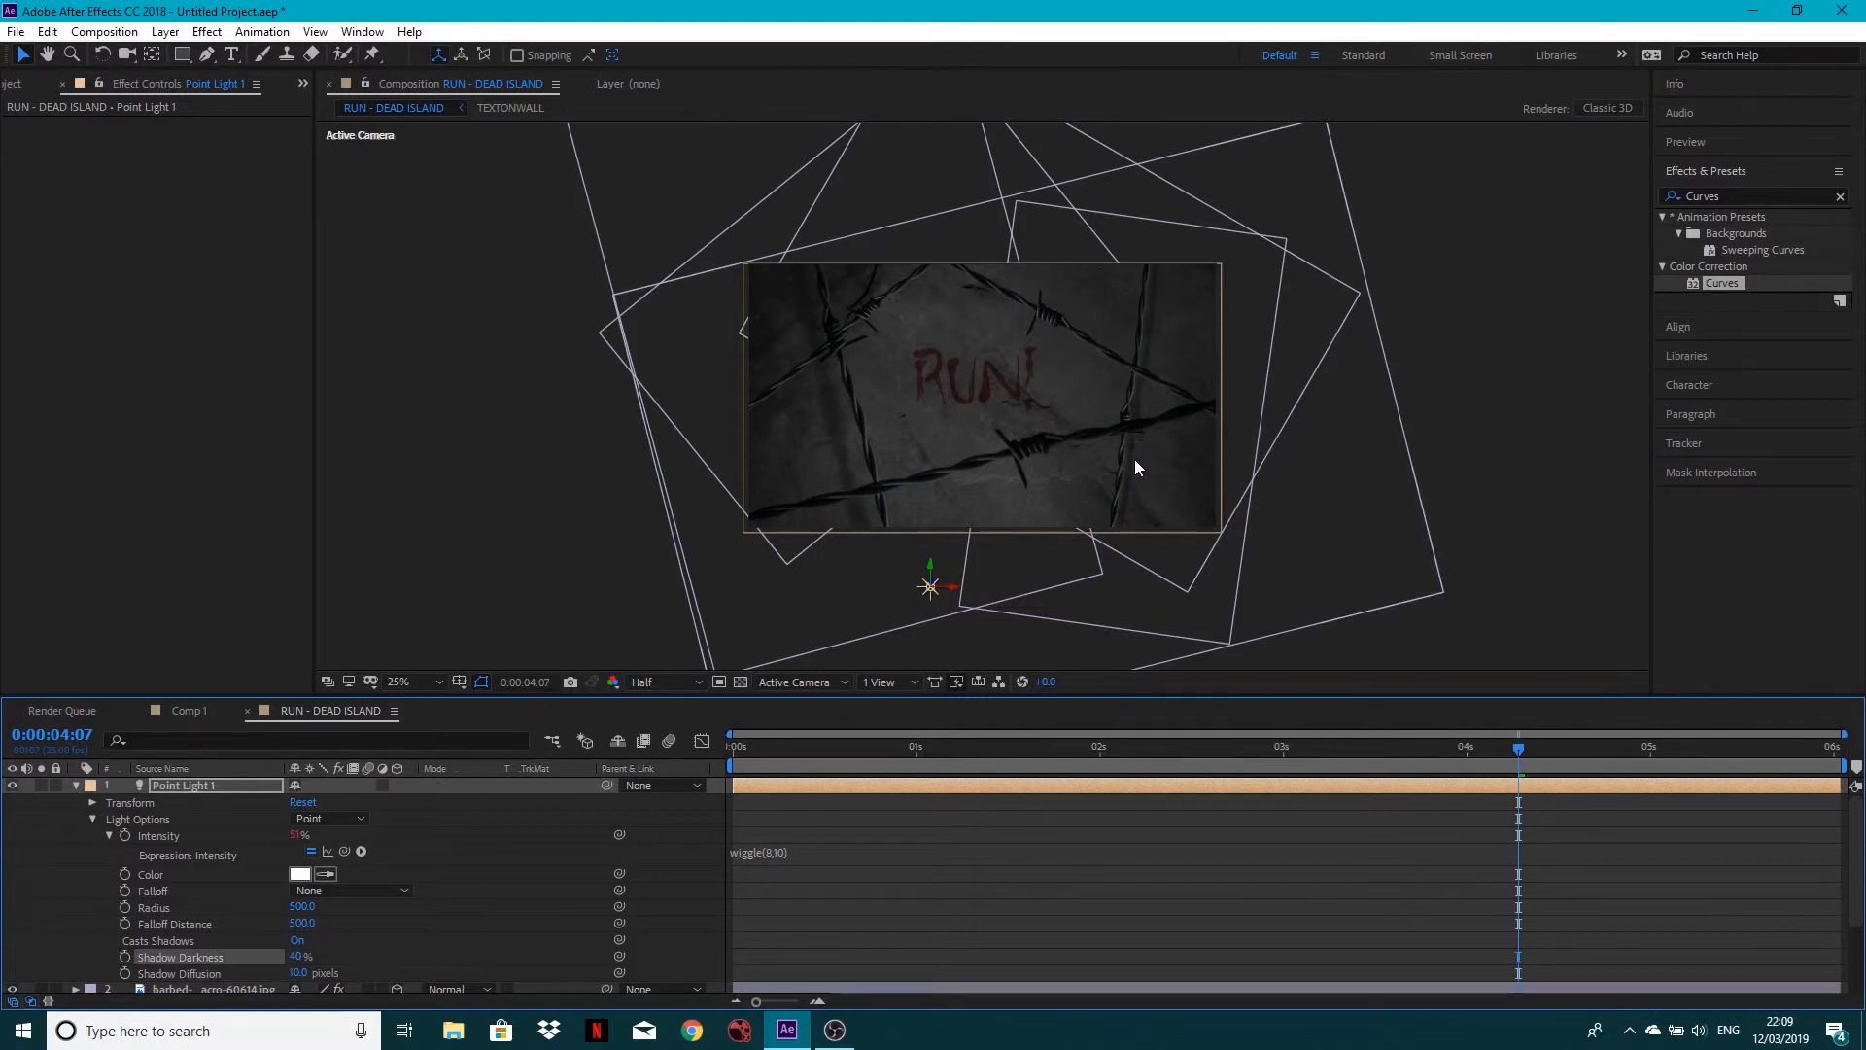
Raise the point light to a Y position of about 853, keeping its X and Z positions
scroll(1135, 459, up, 3)
scroll(1199, 498, down, 1)
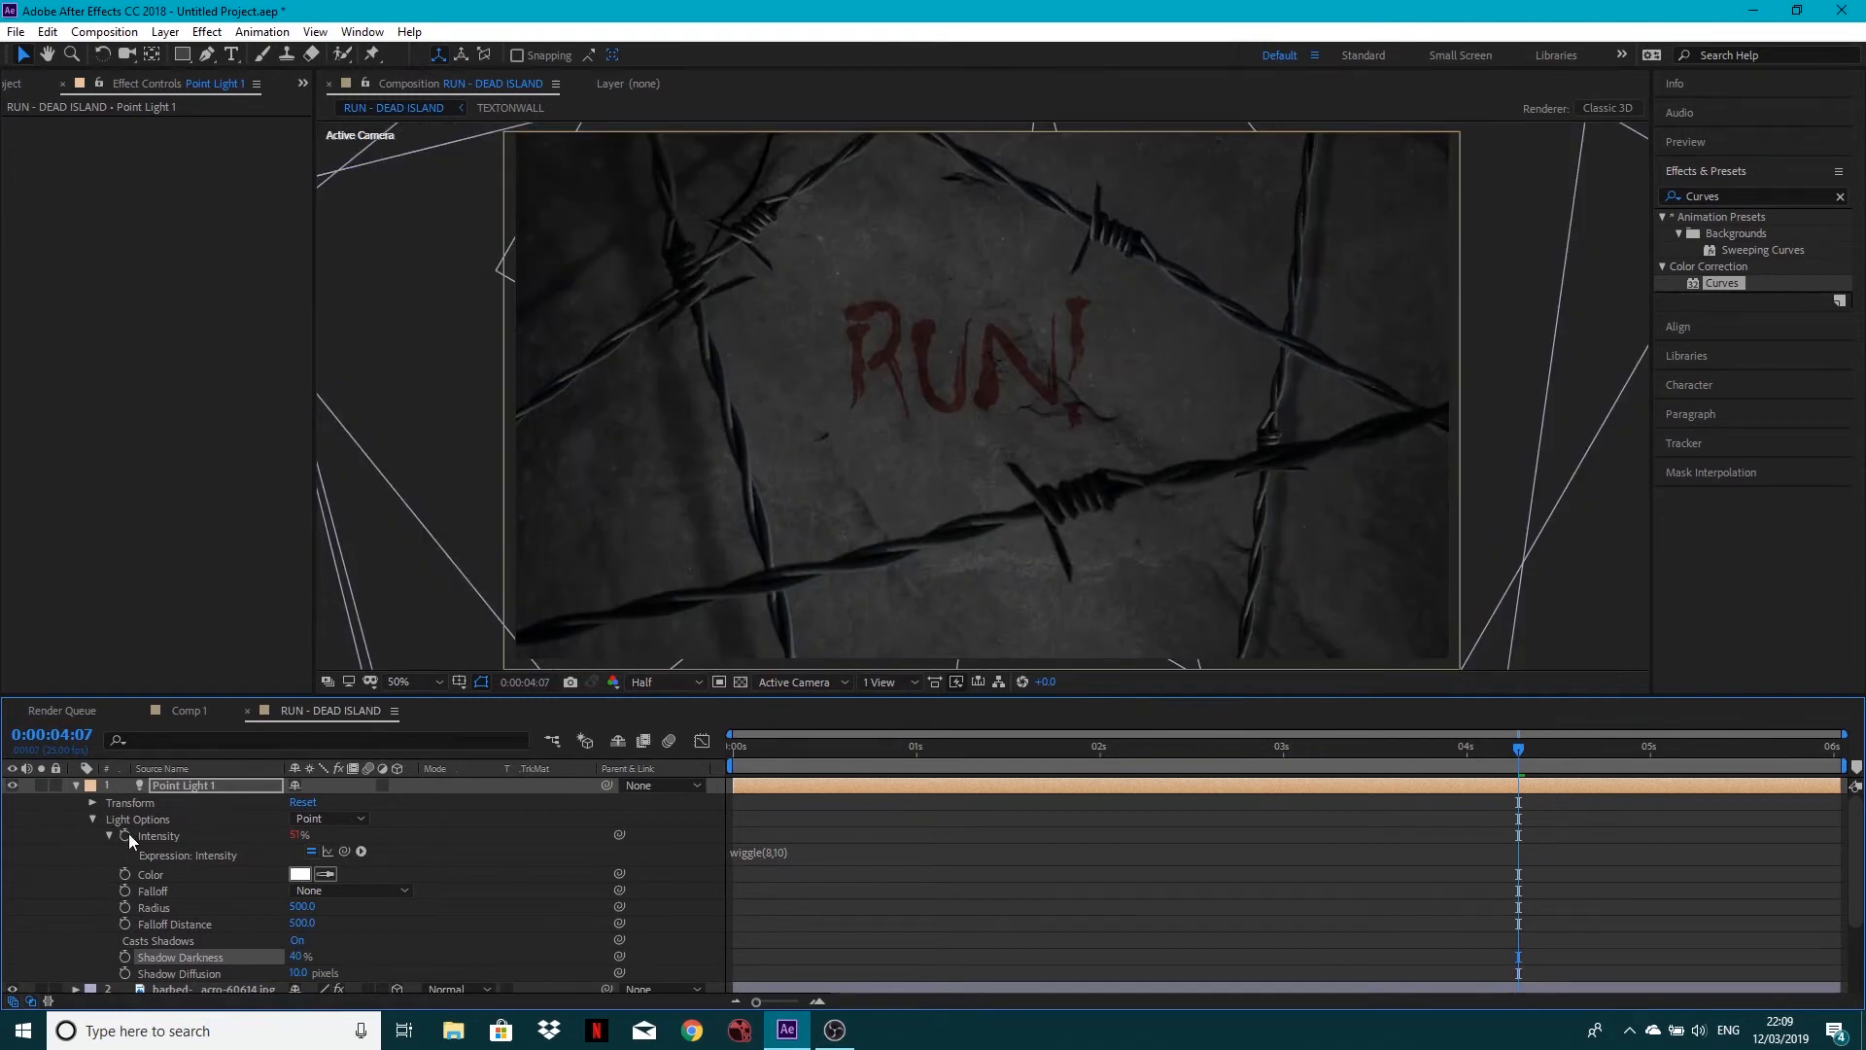
click(93, 803)
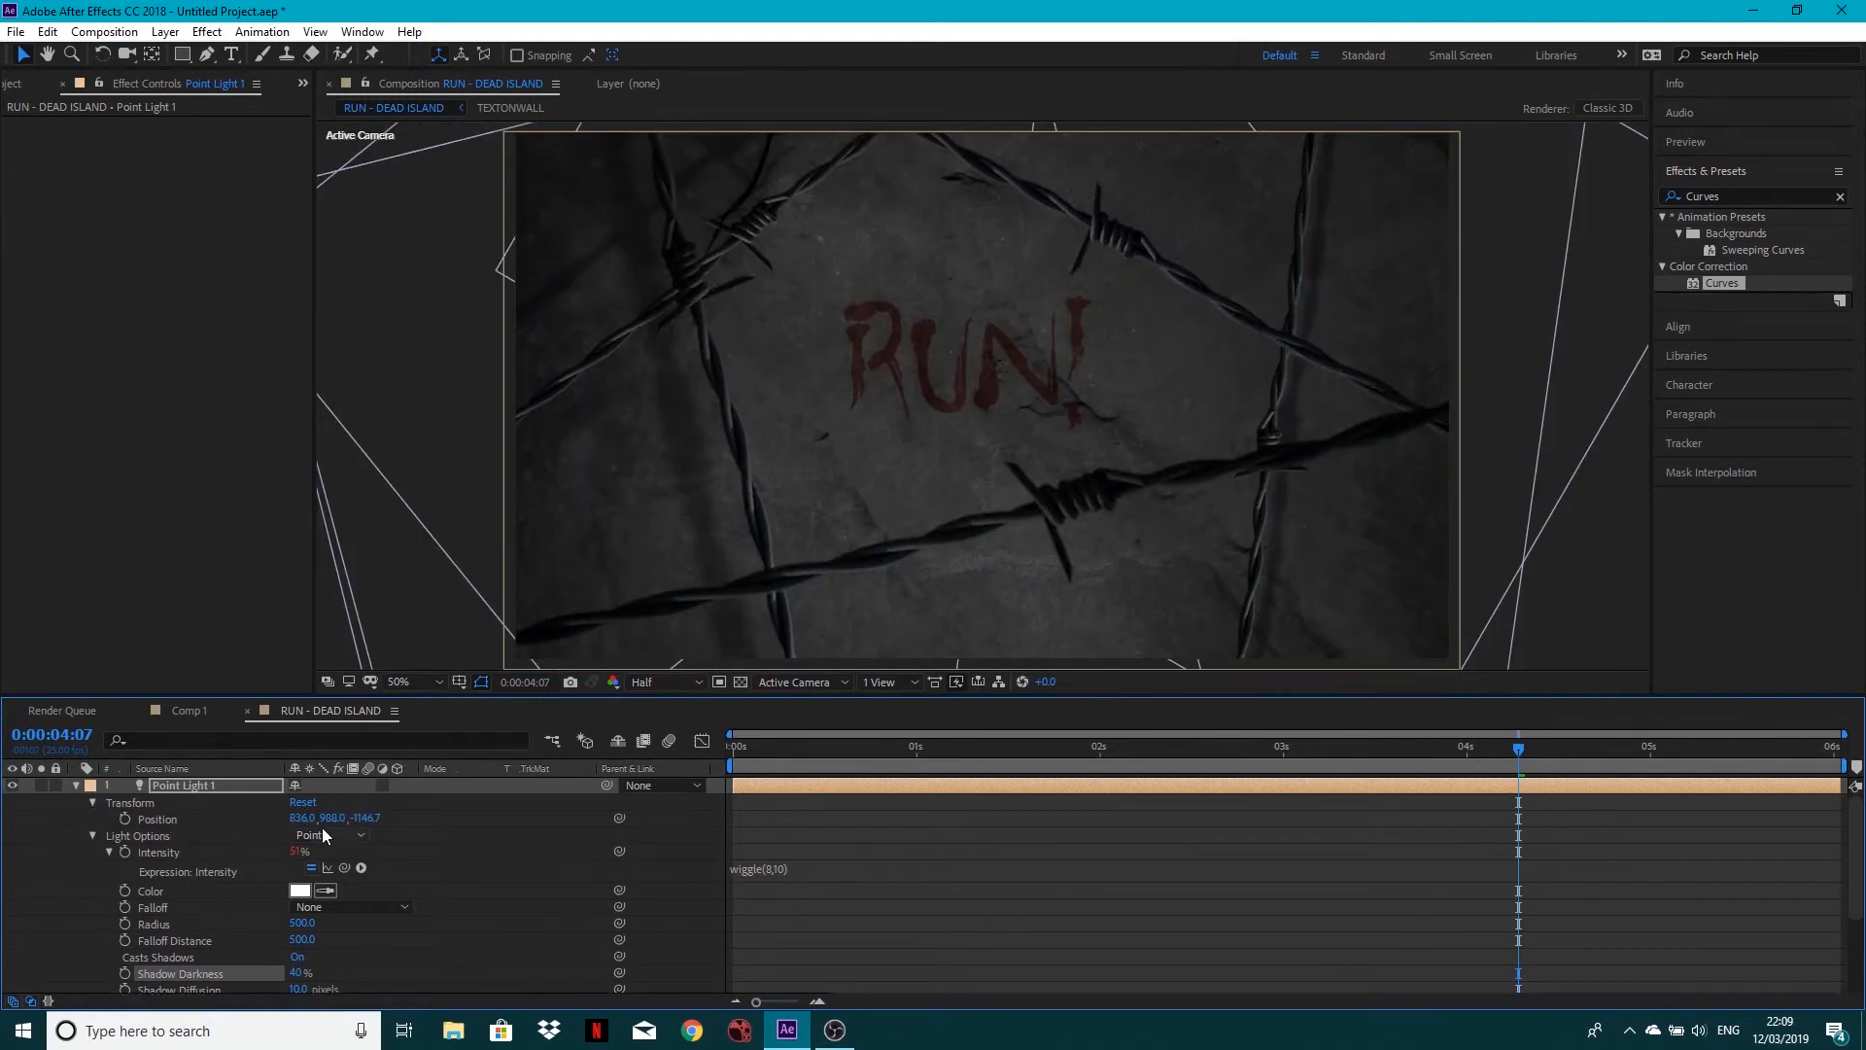
drag(334, 818, 405, 630)
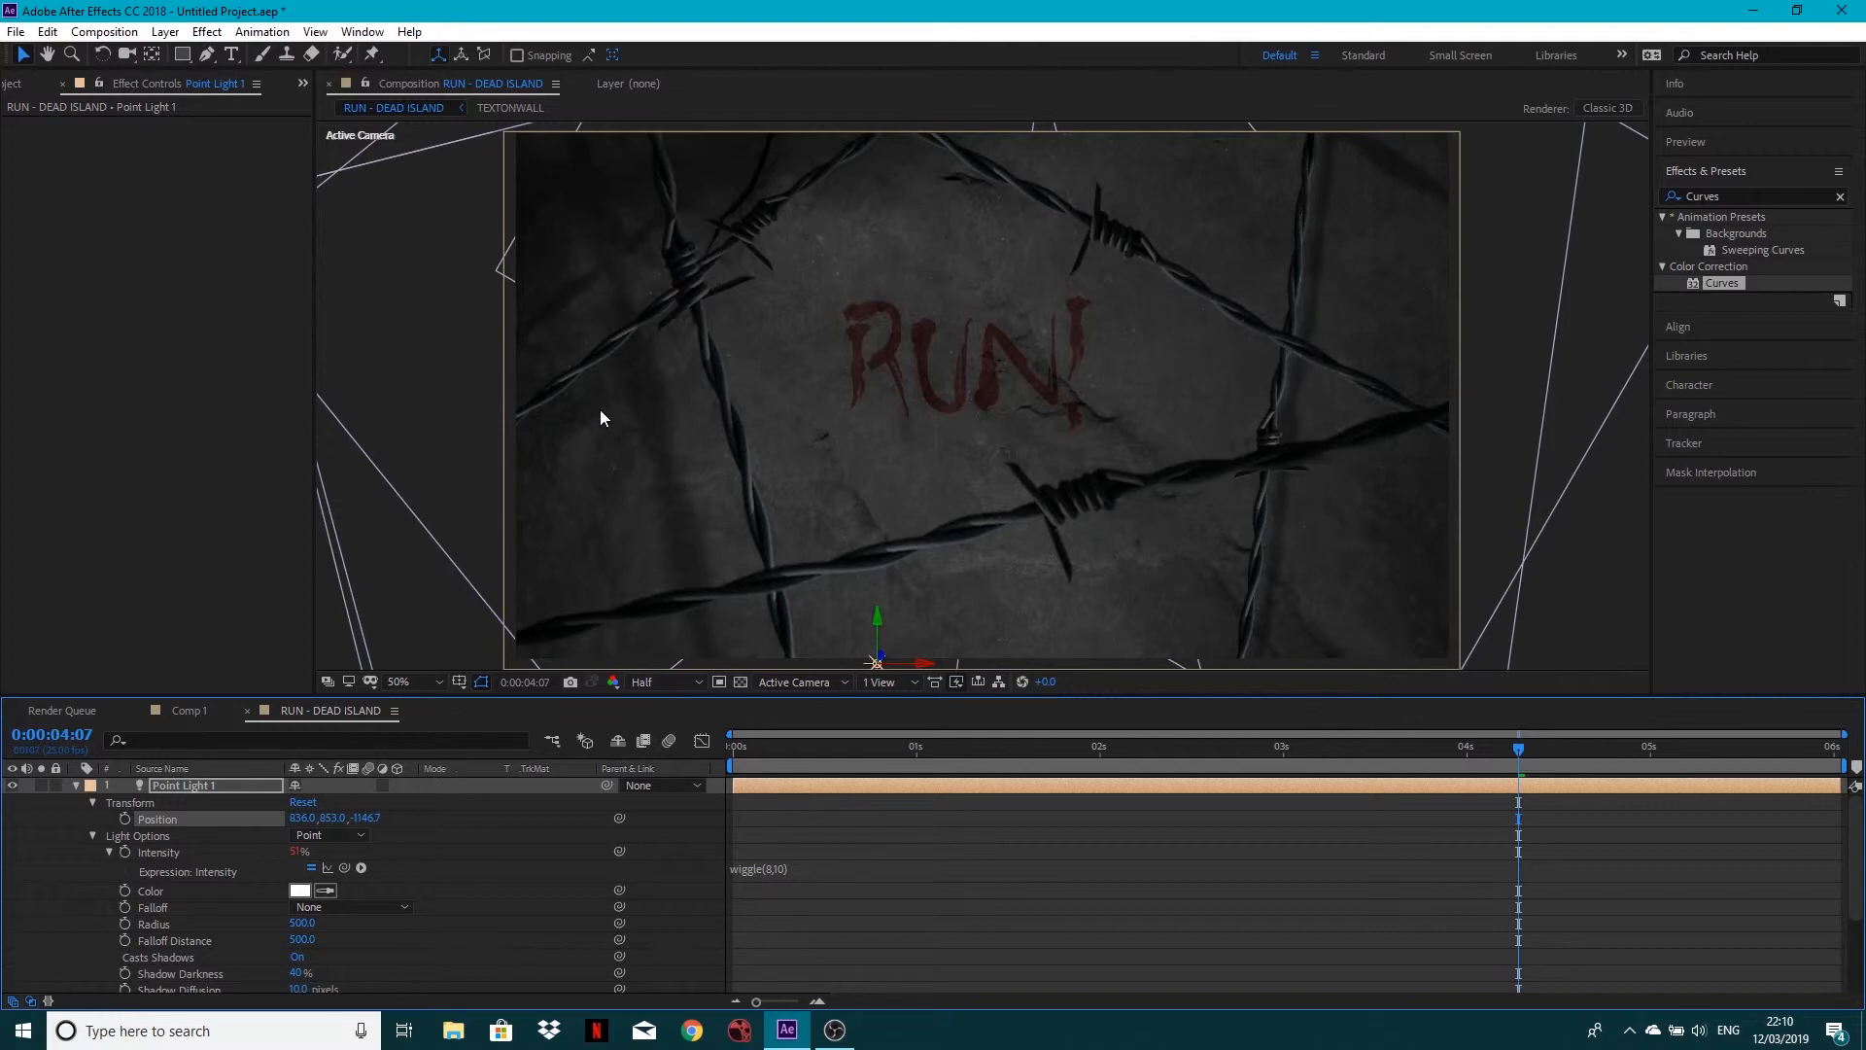
Lower the composition's preview resolution to Third and preview the animation with its softened shadows
key(space)
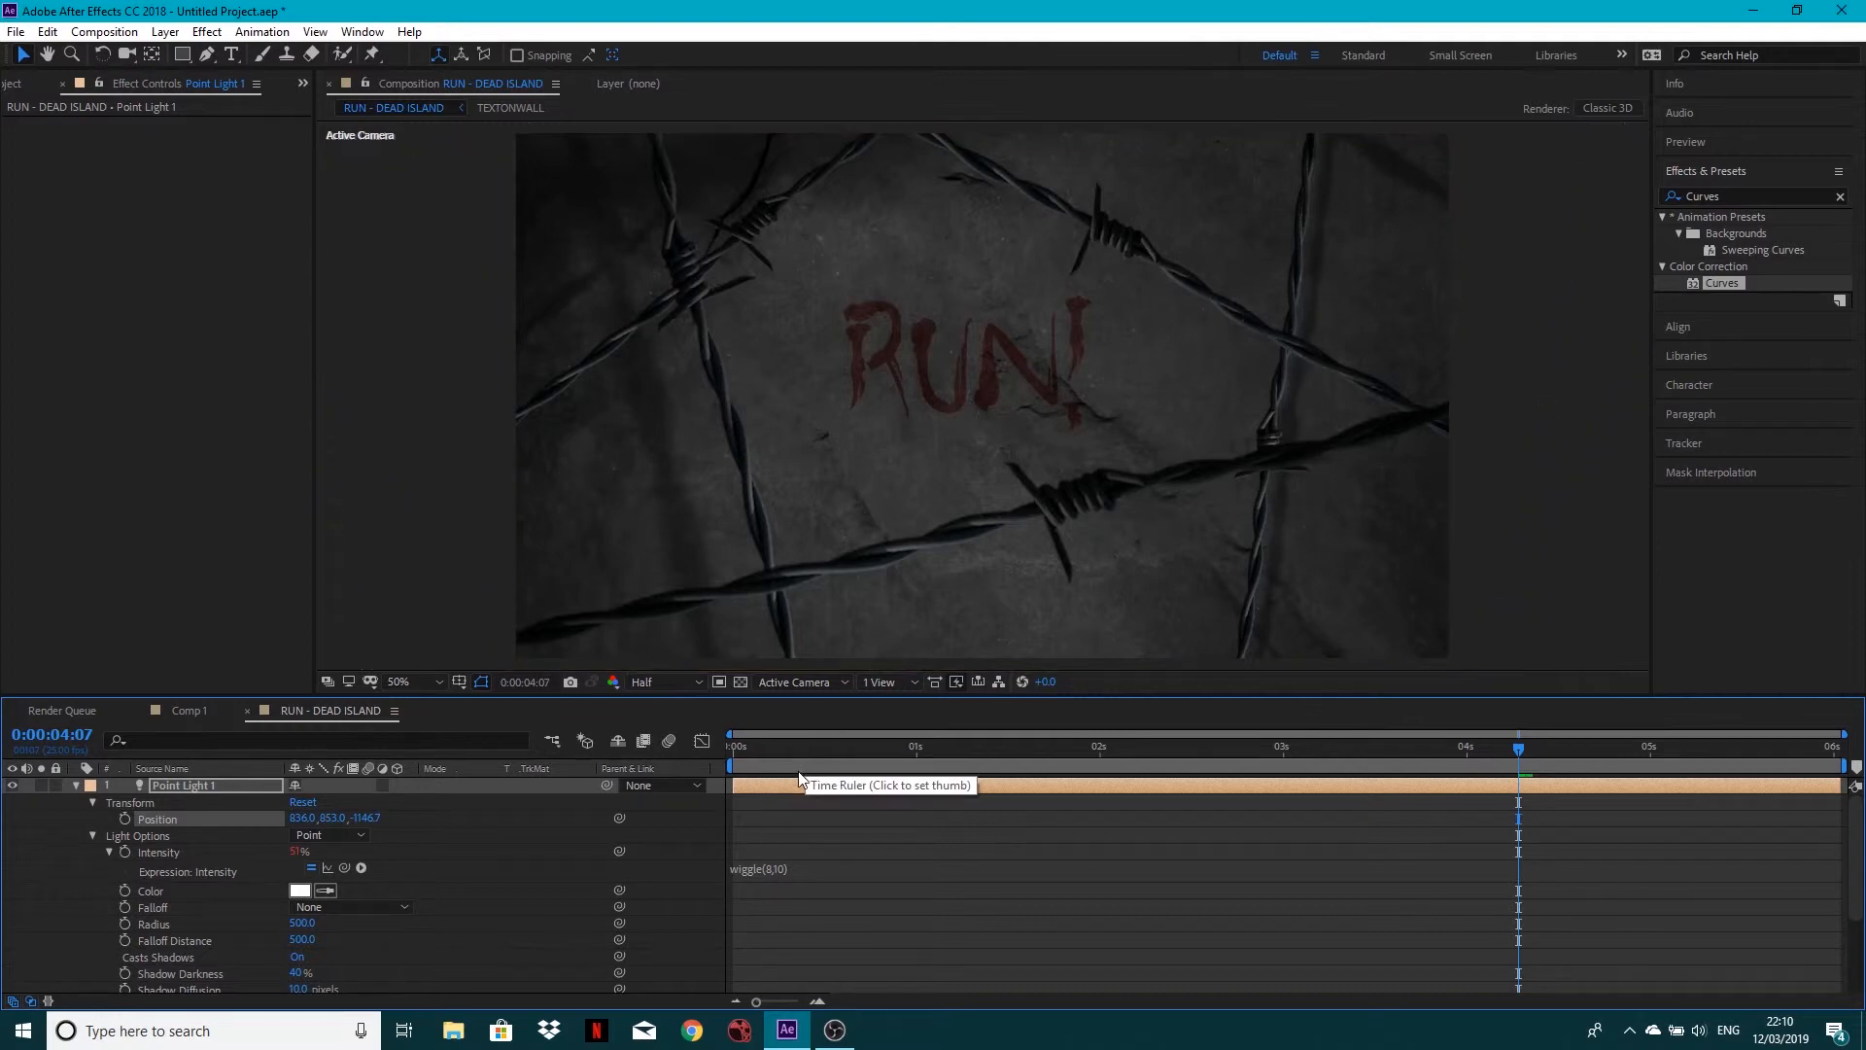
click(665, 685)
click(714, 766)
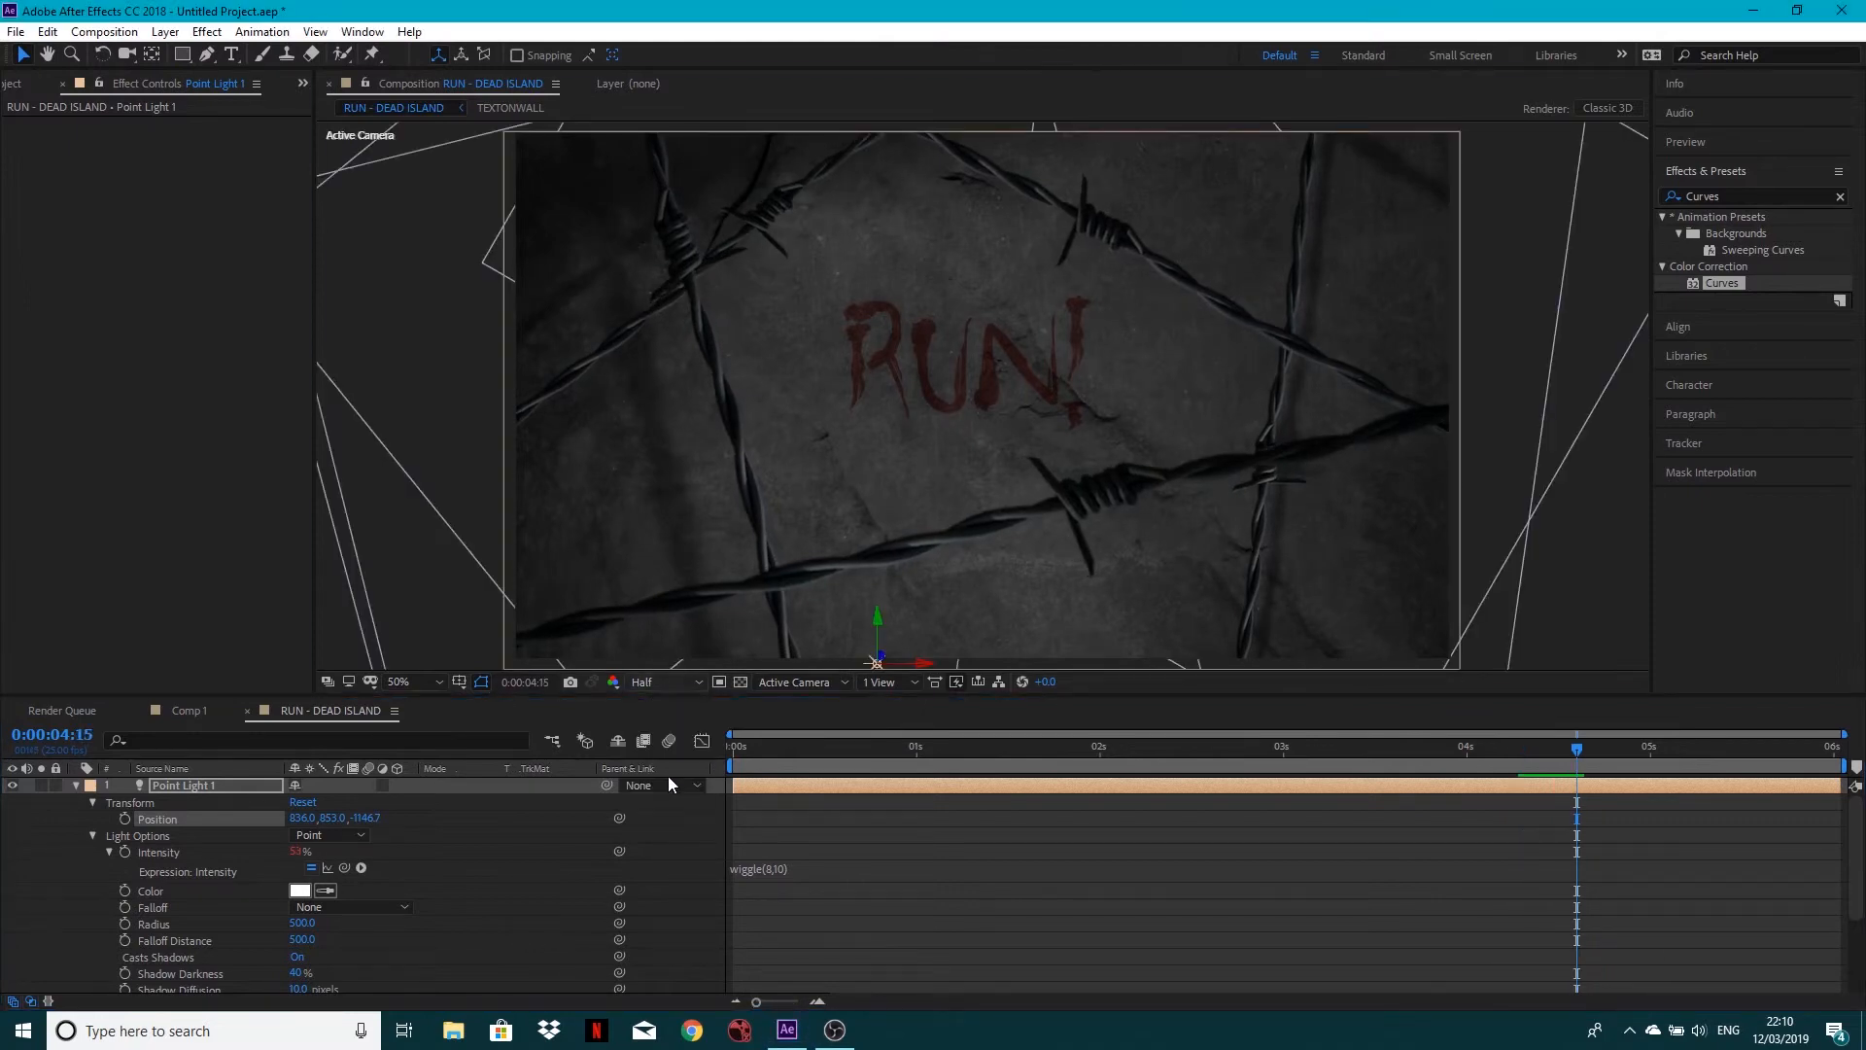
key(space)
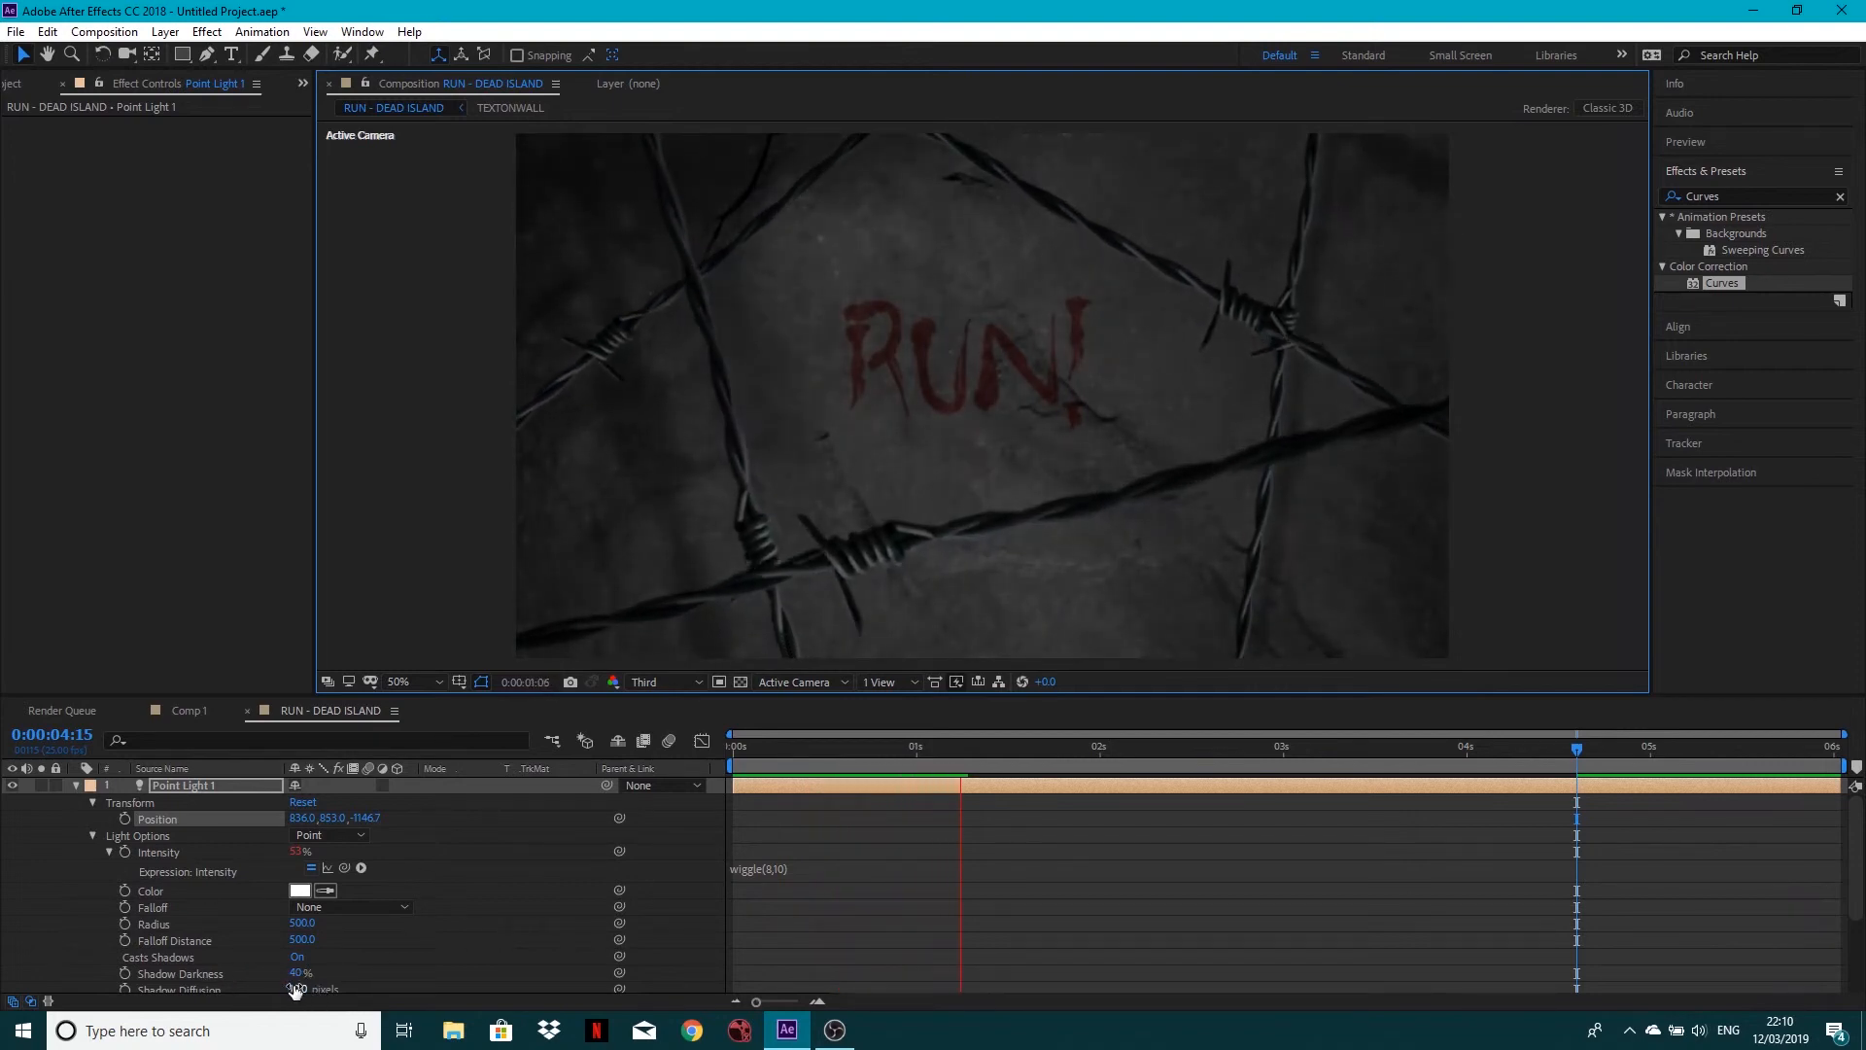
Expand the topmost barbed wire layer and examine its transform and Material Options settings
scroll(303, 992, down, 3)
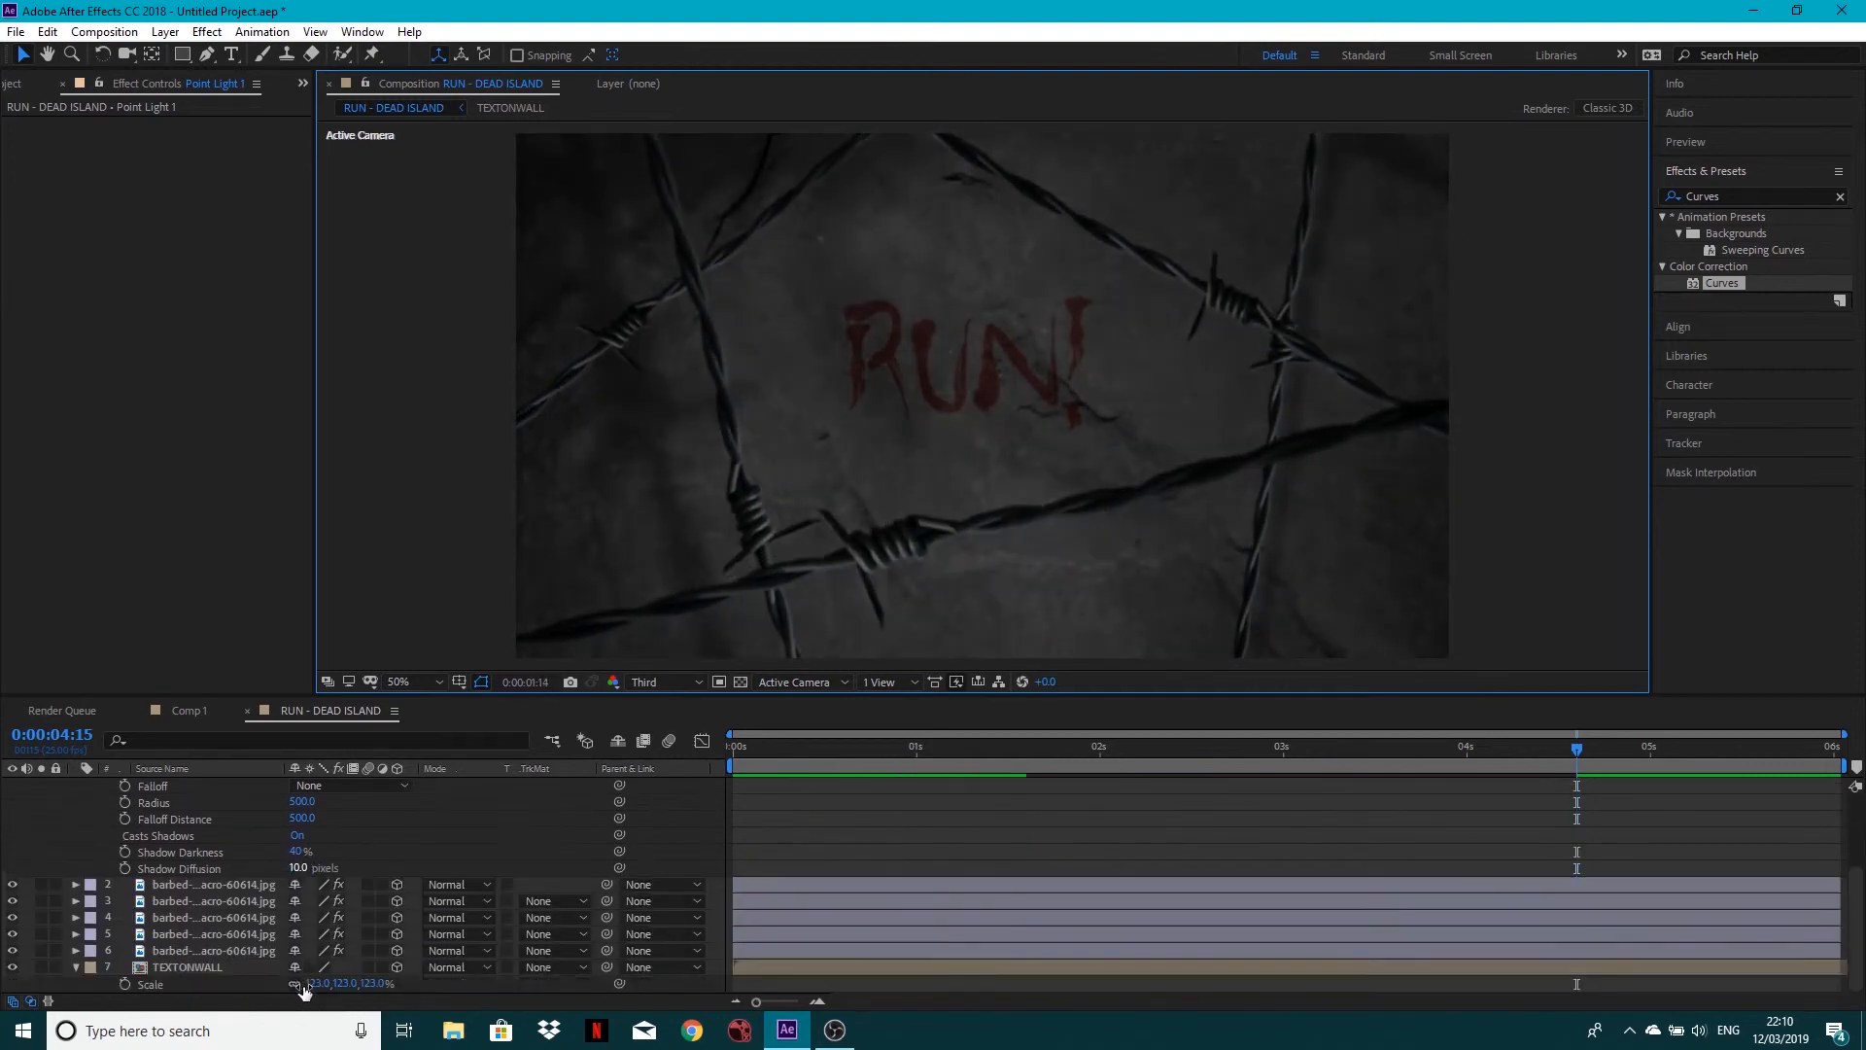
click(213, 883)
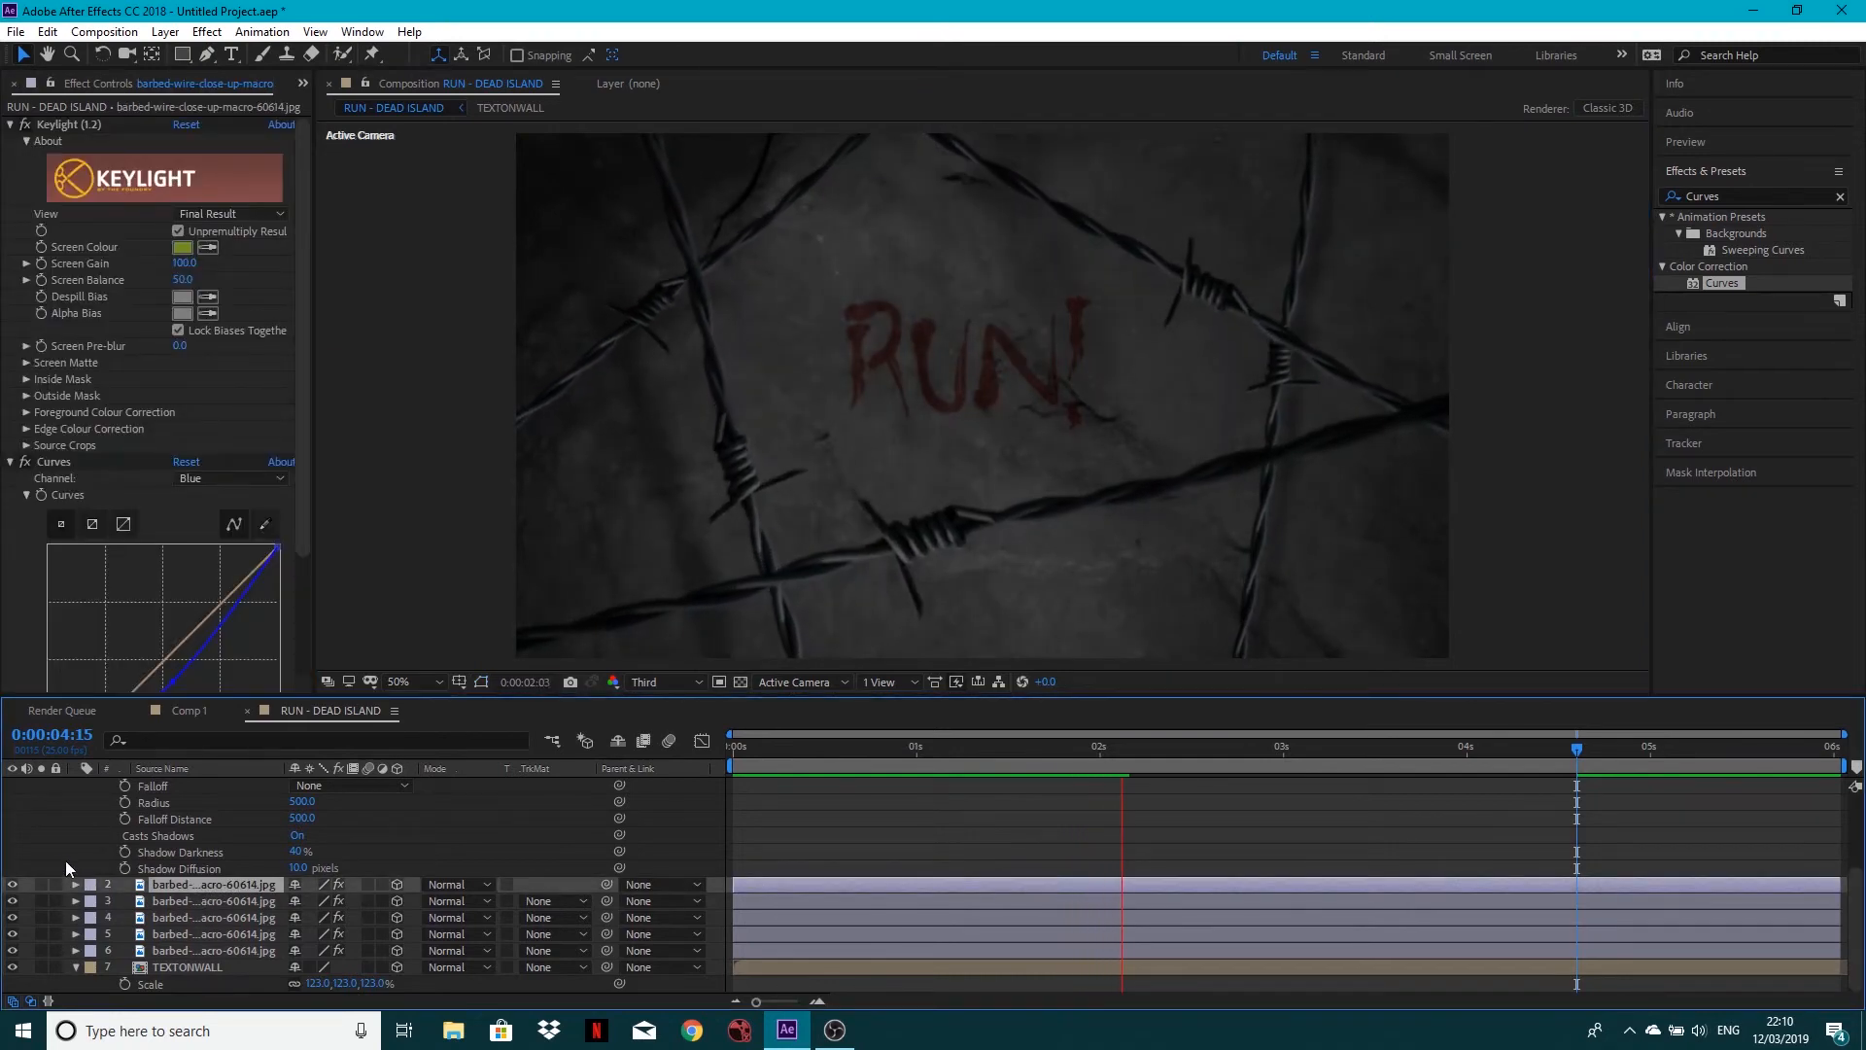
click(76, 885)
scroll(192, 965, down, 2)
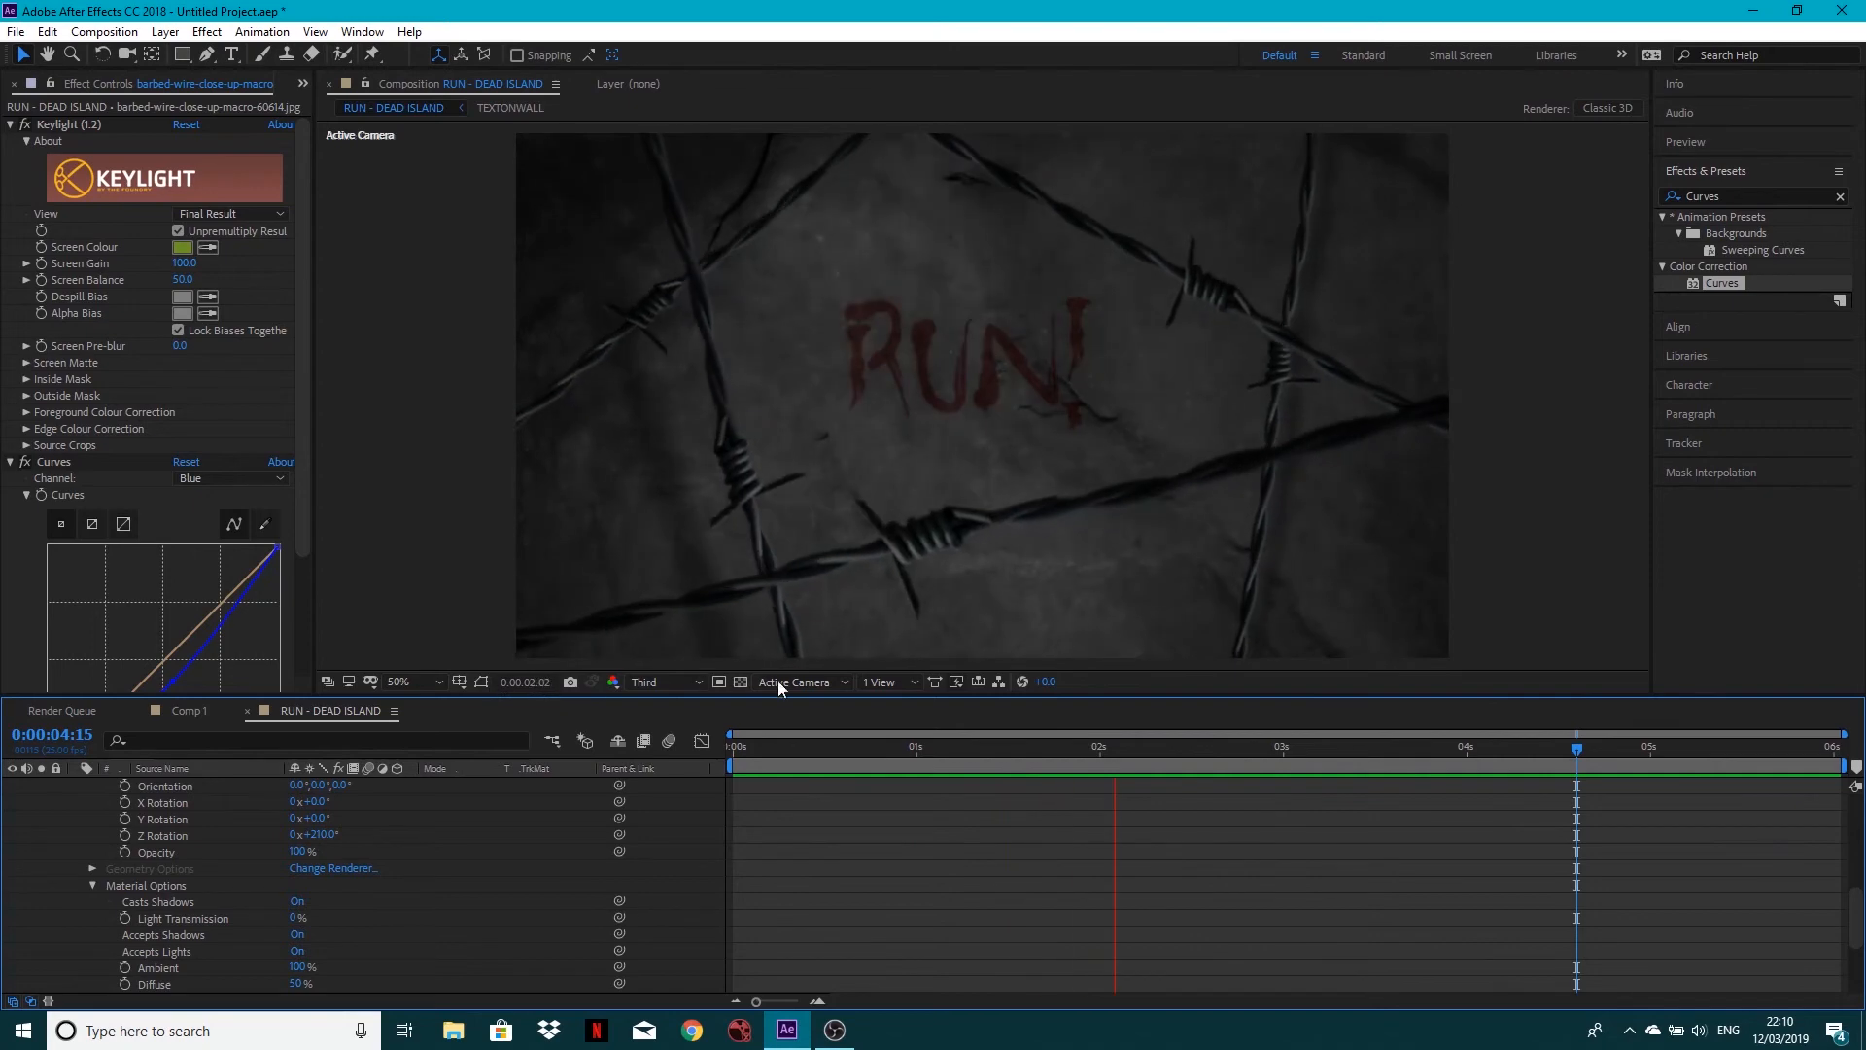
Examine the depth arrangement of the wires and light in a two-view layout, and return to the single Active Camera view
click(878, 681)
click(894, 722)
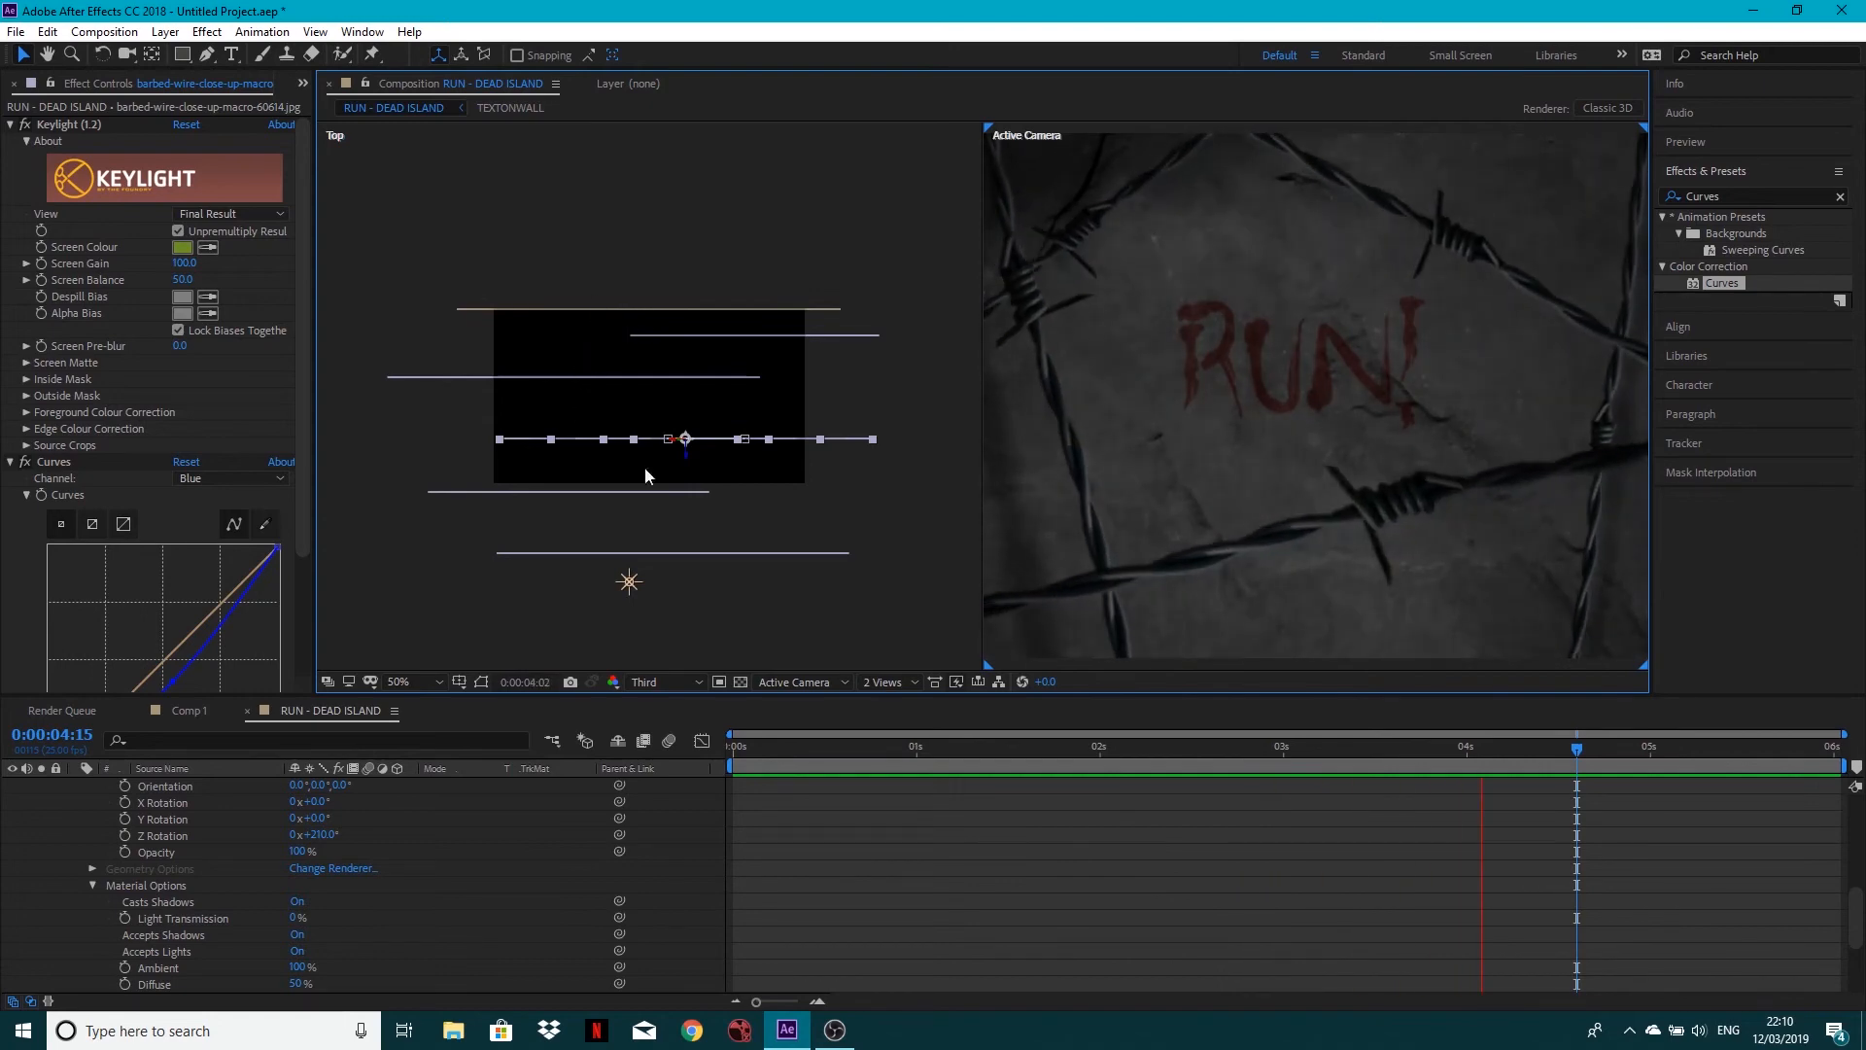
click(896, 685)
click(900, 702)
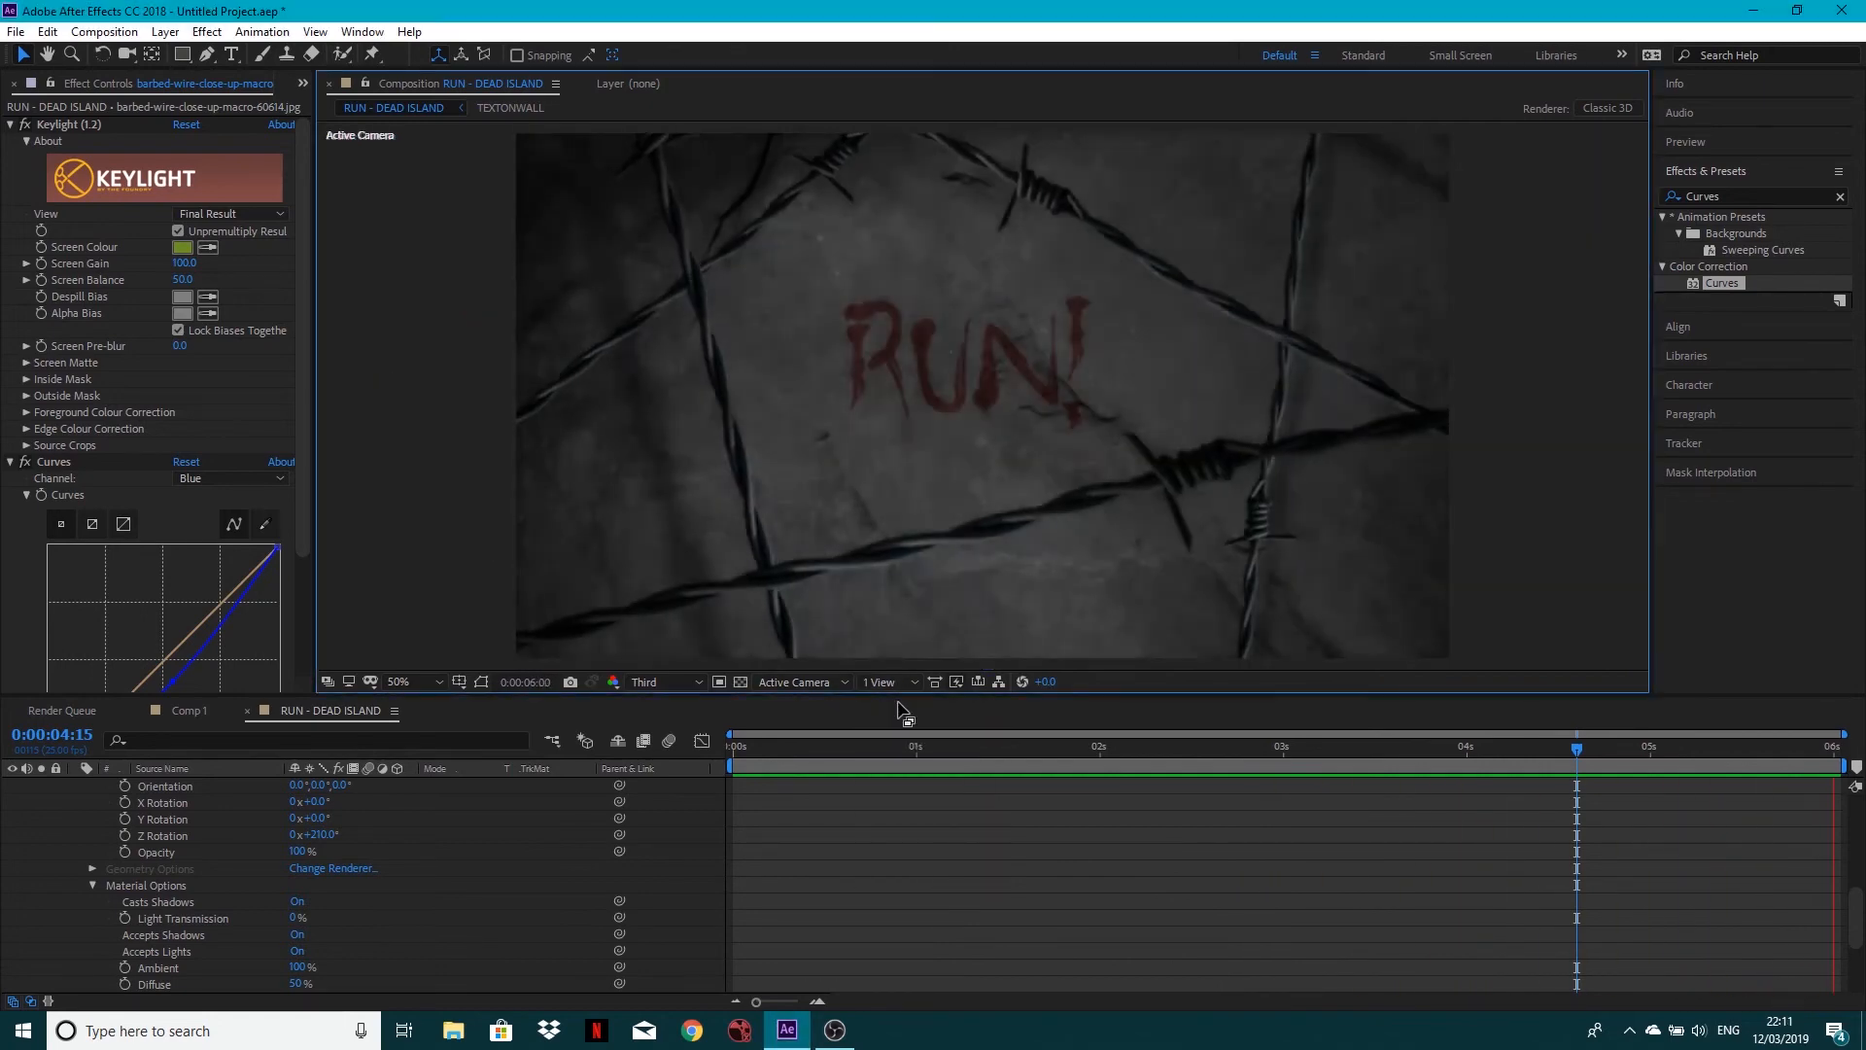